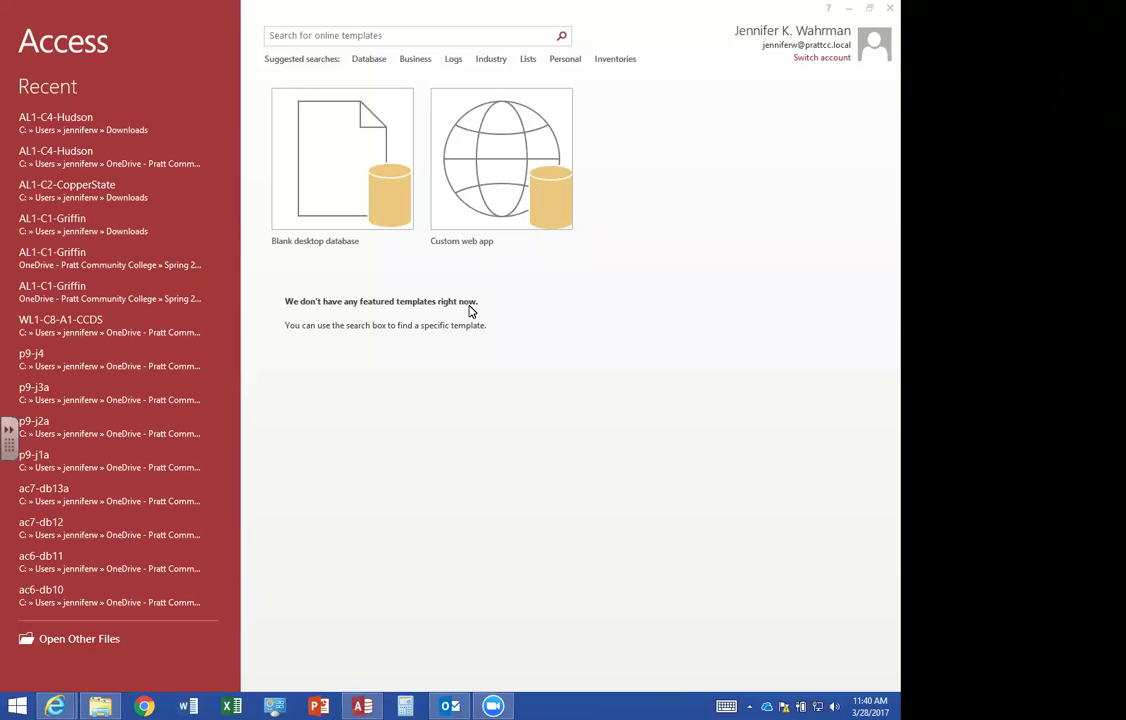
Start a blank desktop database and name it AL1-C4-Hudson.
click(324, 179)
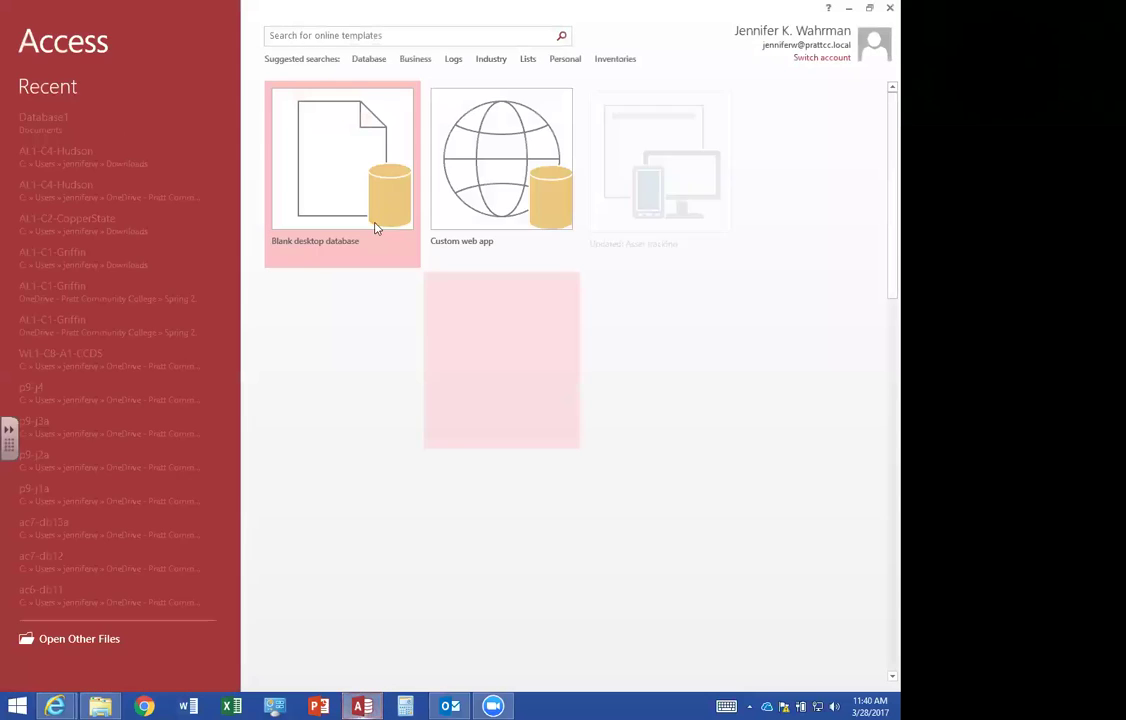
click(346, 183)
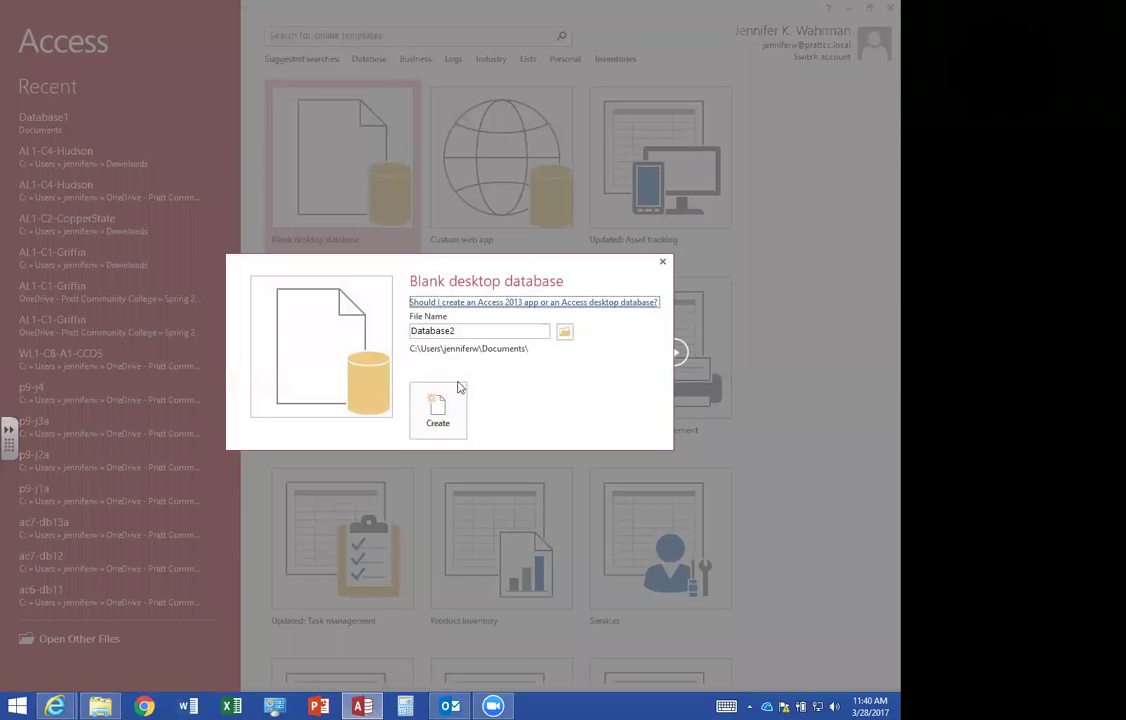
double_click(481, 330)
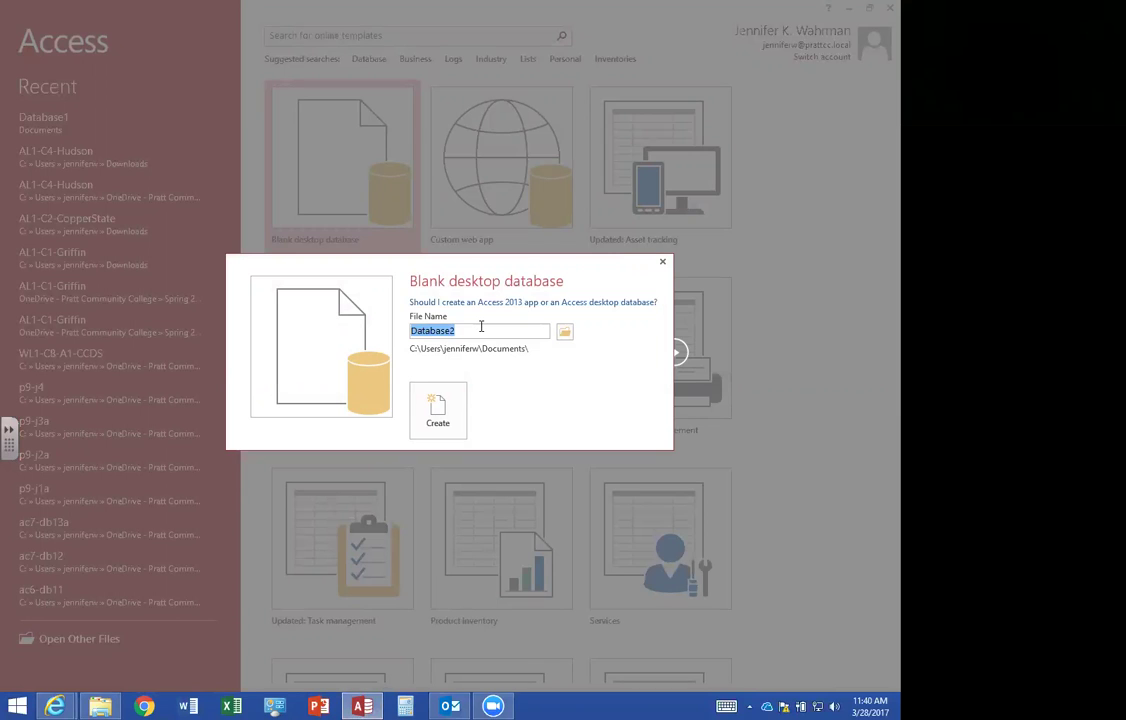
text(AL)
key(BackSpace)
text(L1-C4-Hudson)
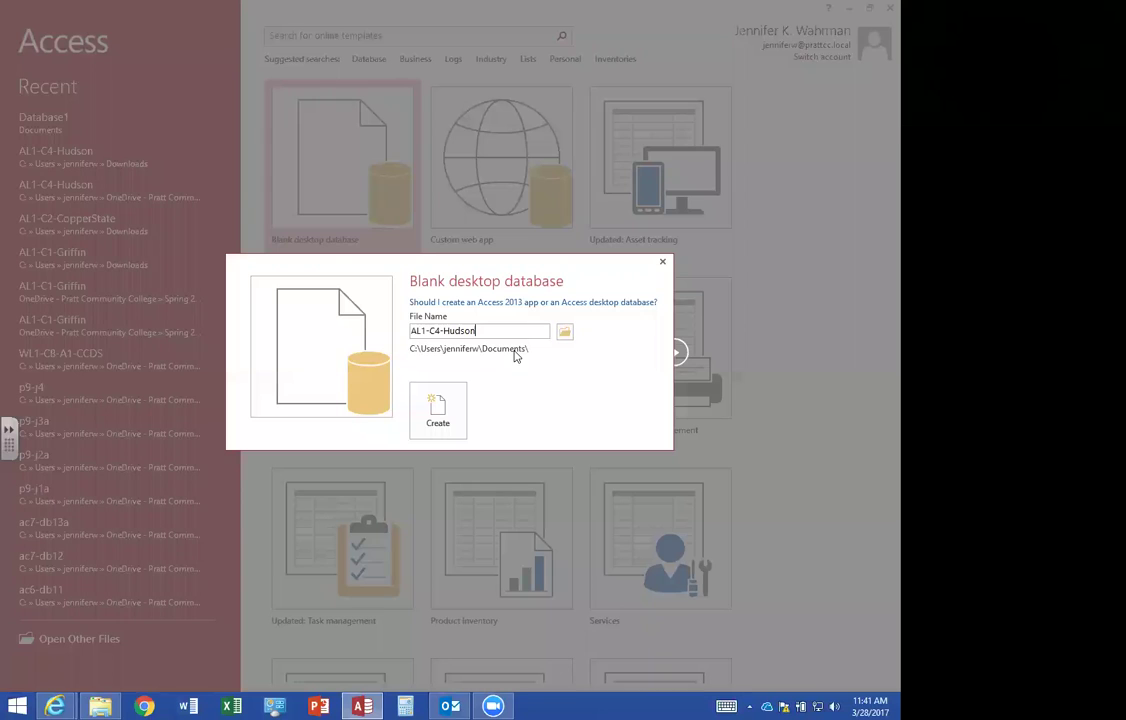
Save the database in Downloads and create it, replacing the existing AL1-C4-Hudson file.
click(565, 332)
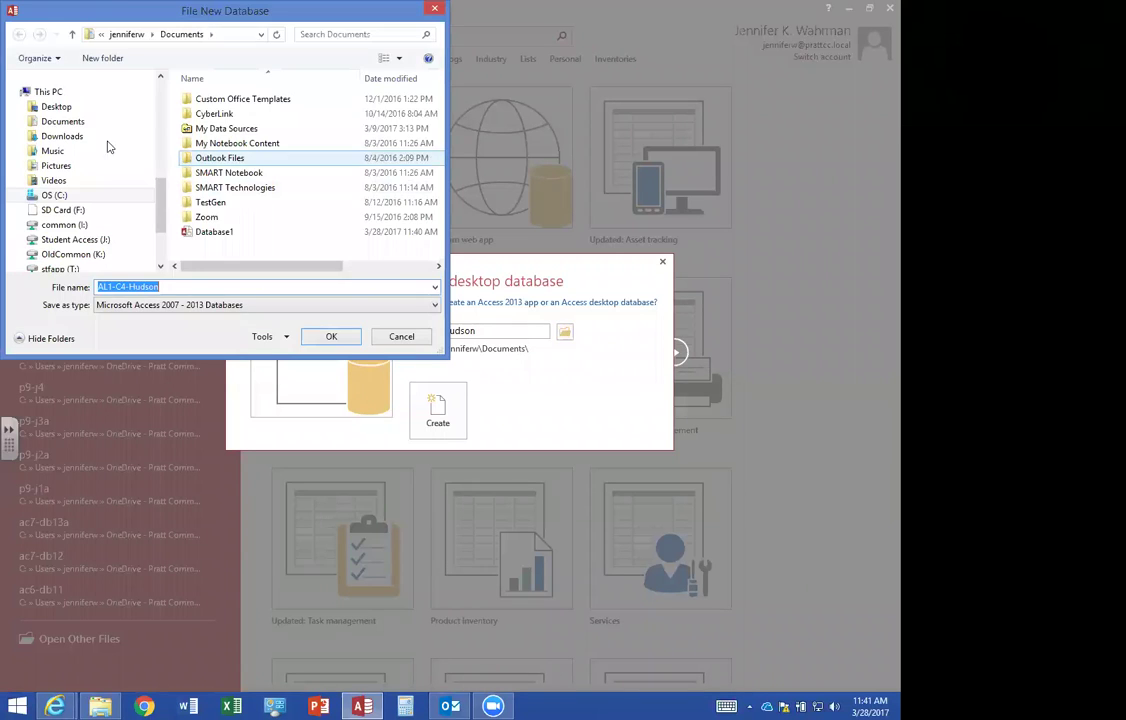
click(58, 140)
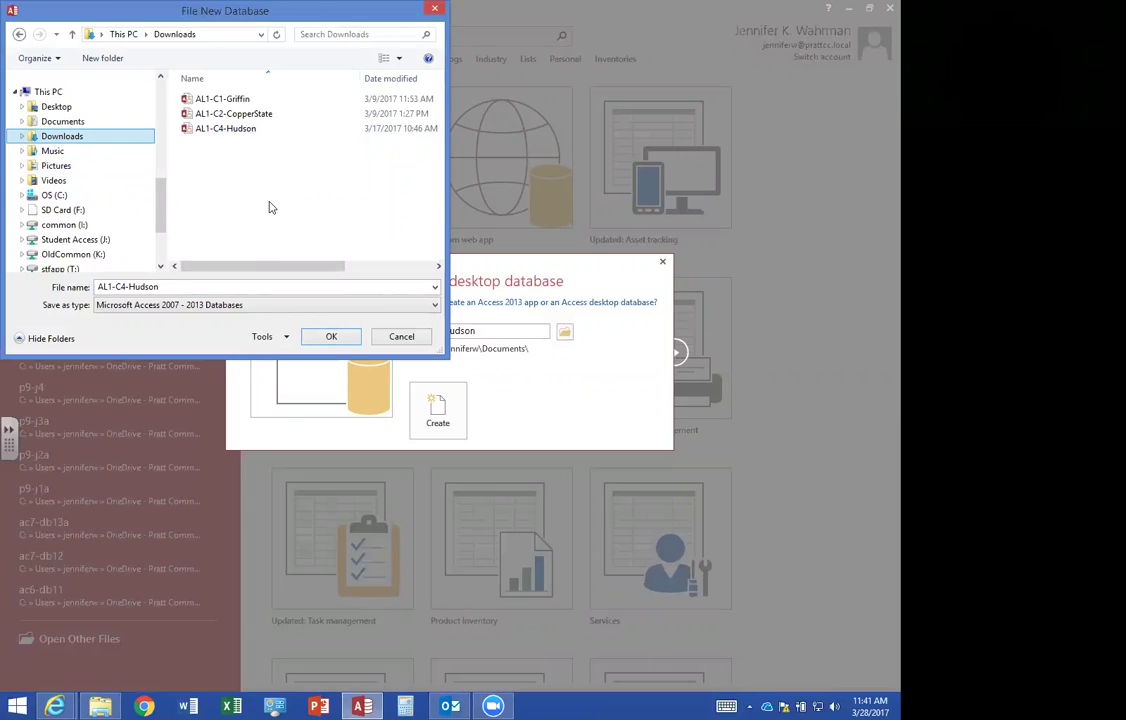
click(225, 127)
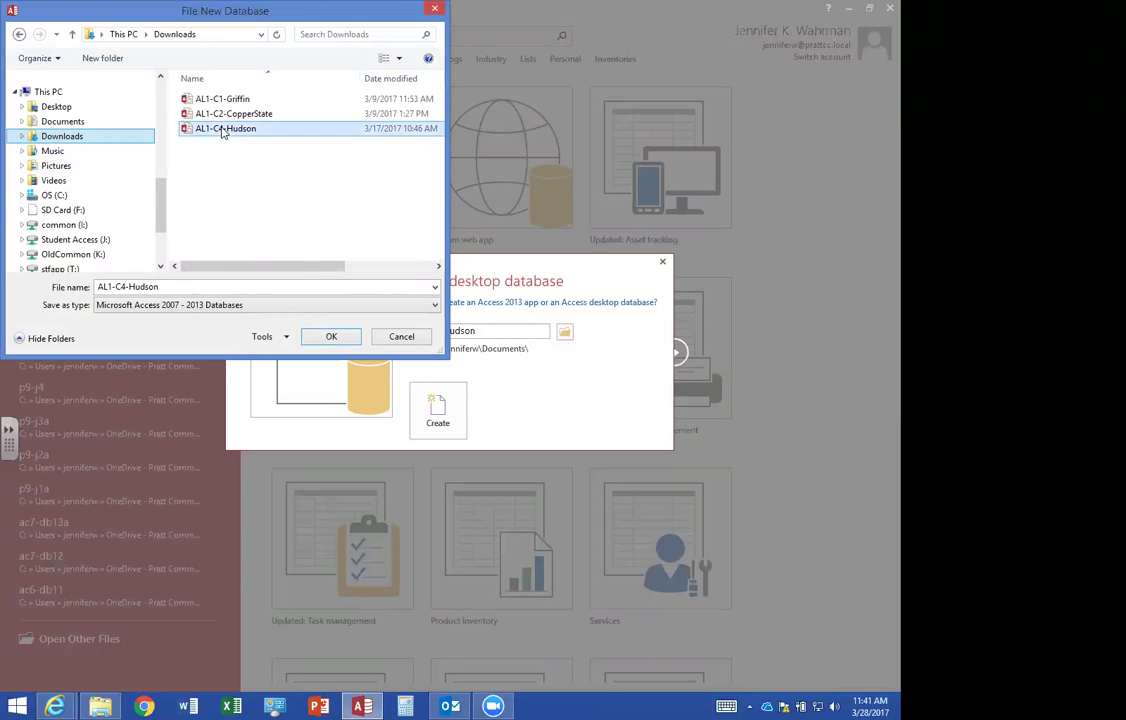
click(332, 337)
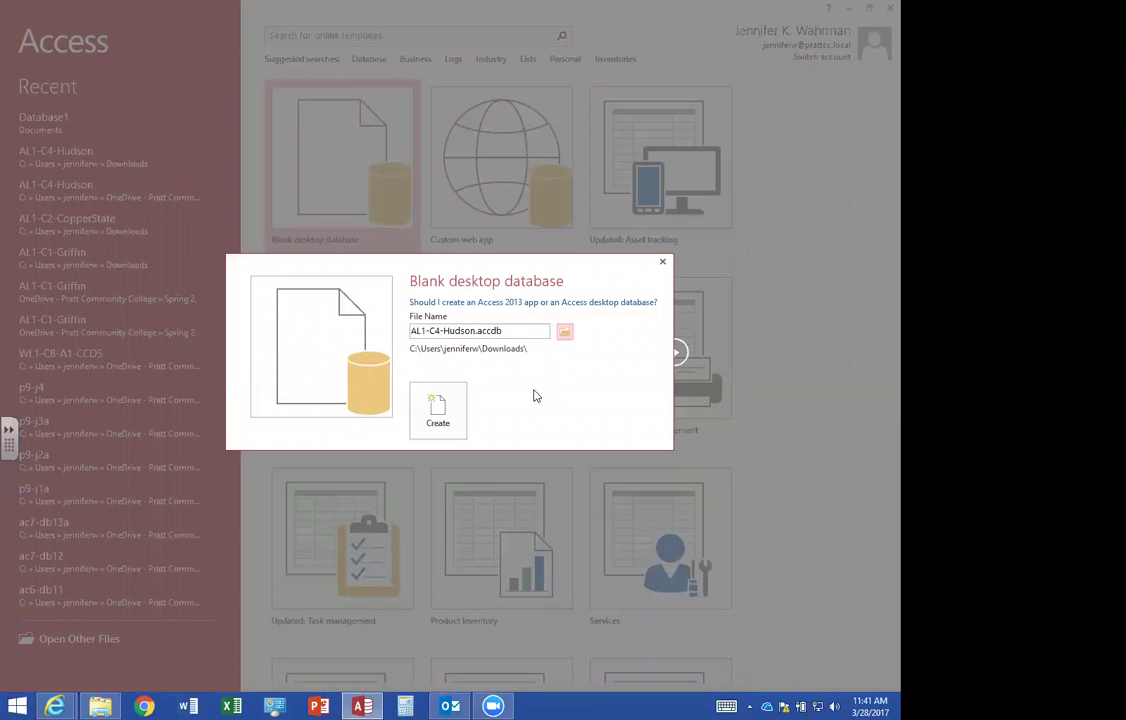
click(445, 413)
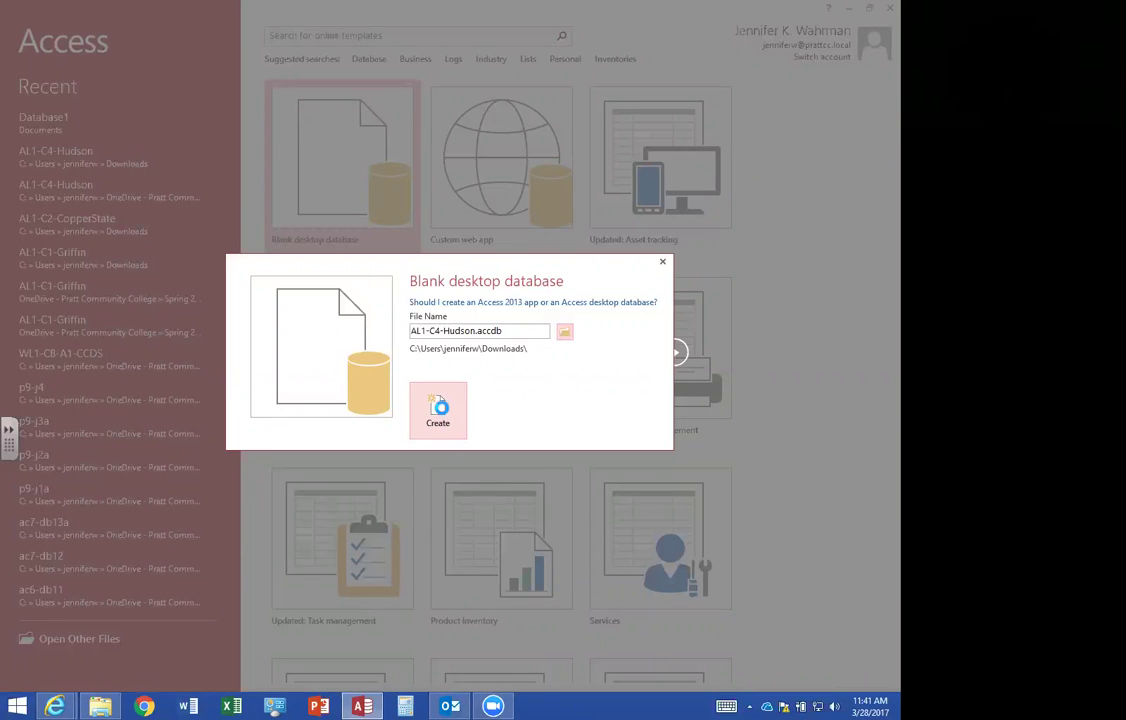
click(431, 395)
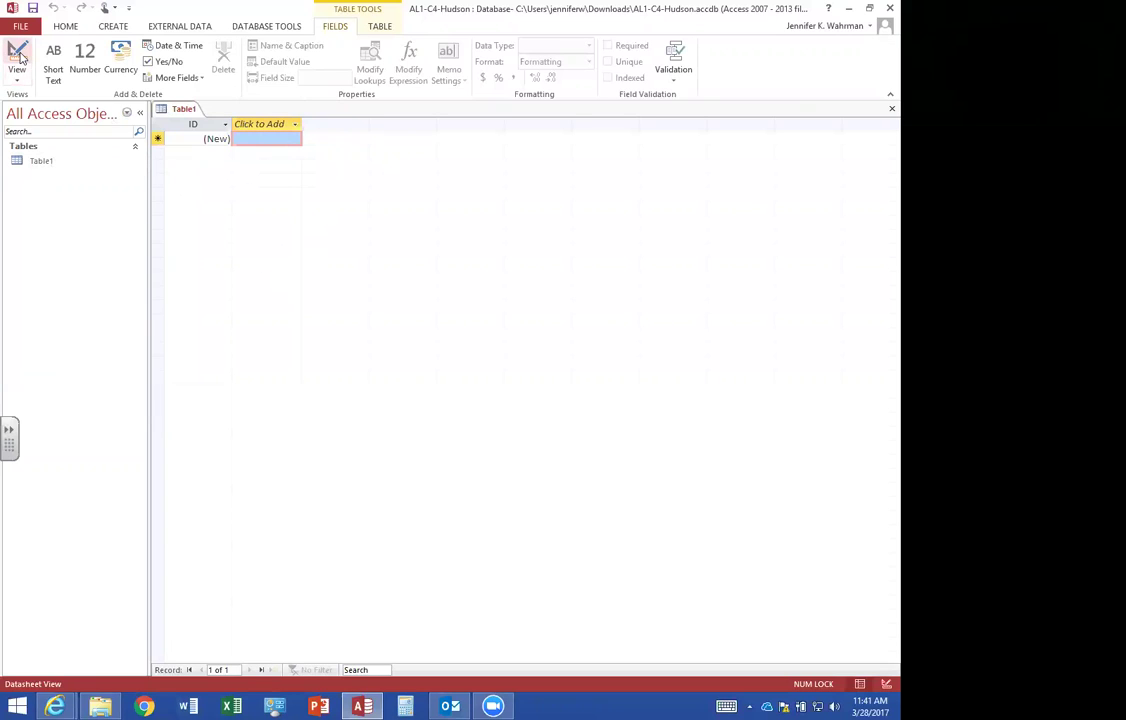
Save Table1 as Employees while switching it to Design view.
click(17, 56)
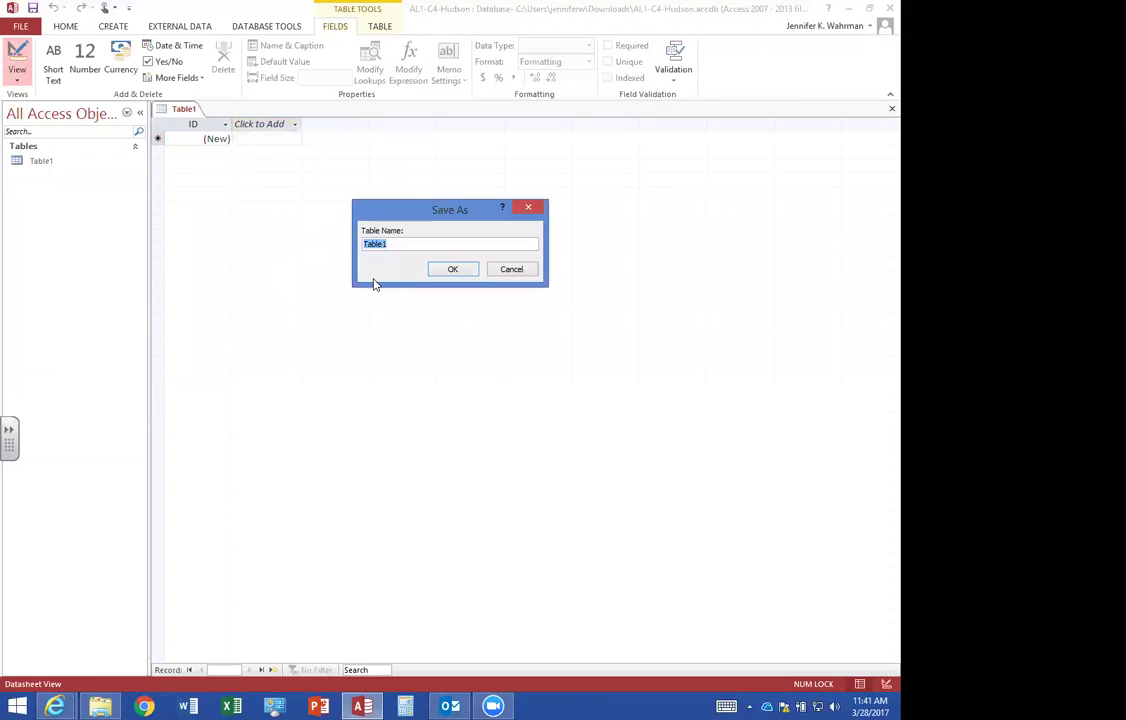
text(Employees)
click(450, 270)
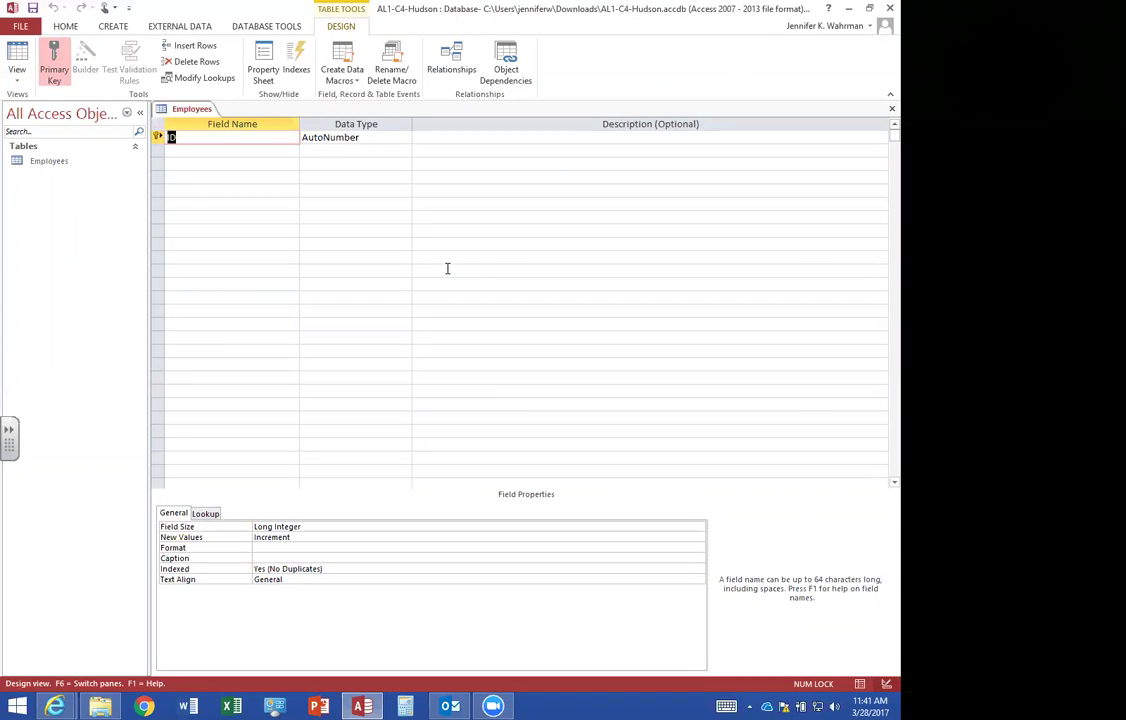
Rename the ID field to EmpID as Short Text with field size 4.
text(Empl)
text(D)
key(Tab)
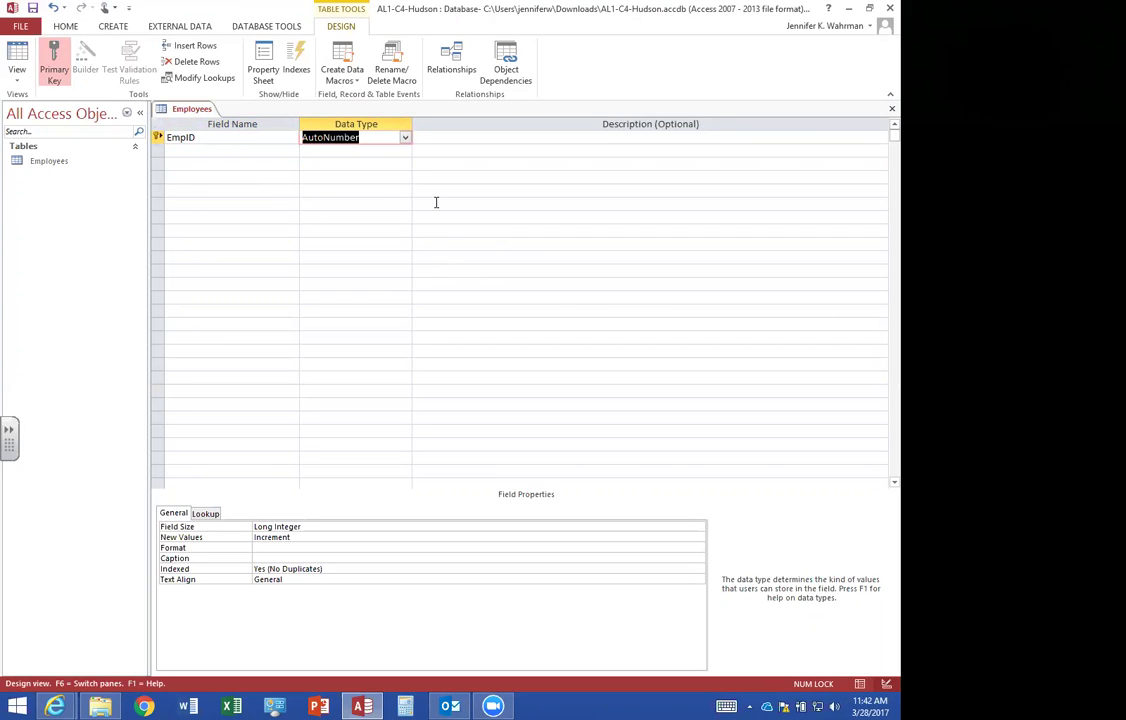
text(s)
click(216, 148)
click(320, 137)
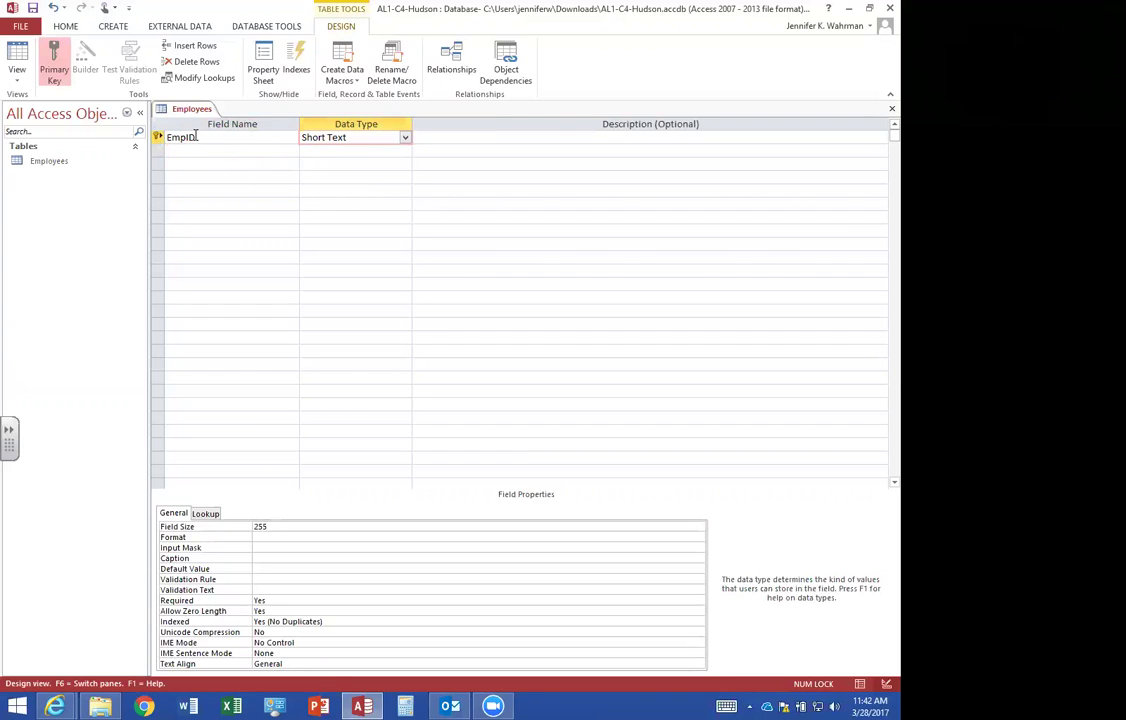
click(225, 137)
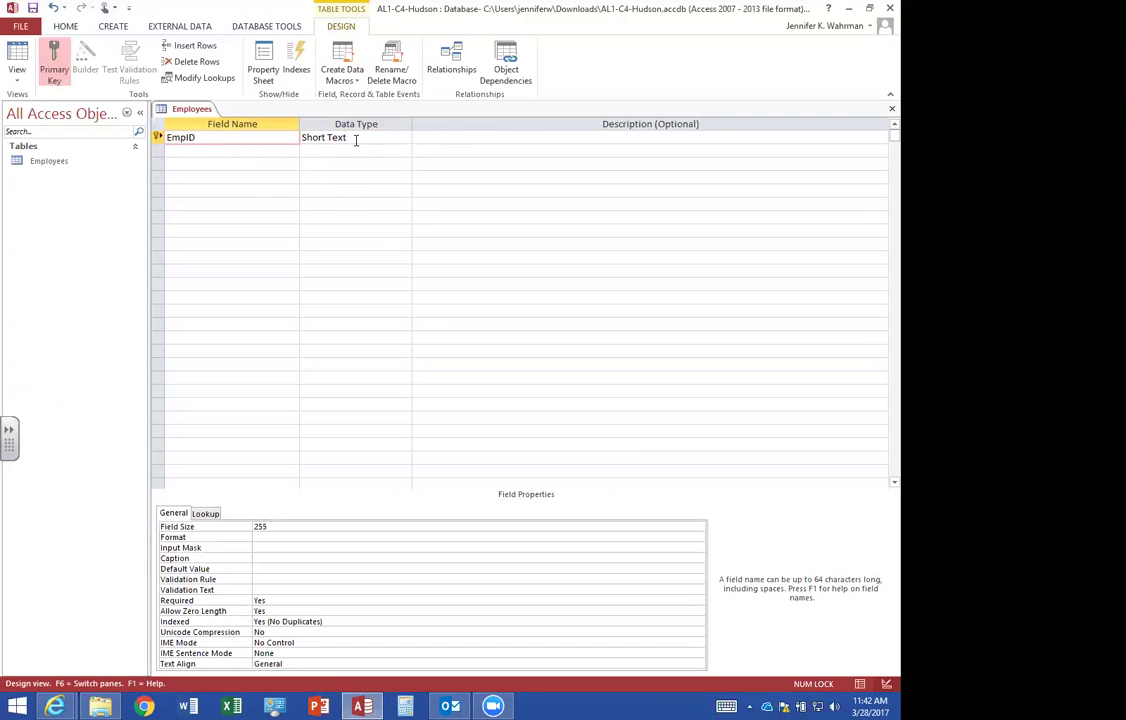
click(279, 526)
click(229, 530)
text(4)
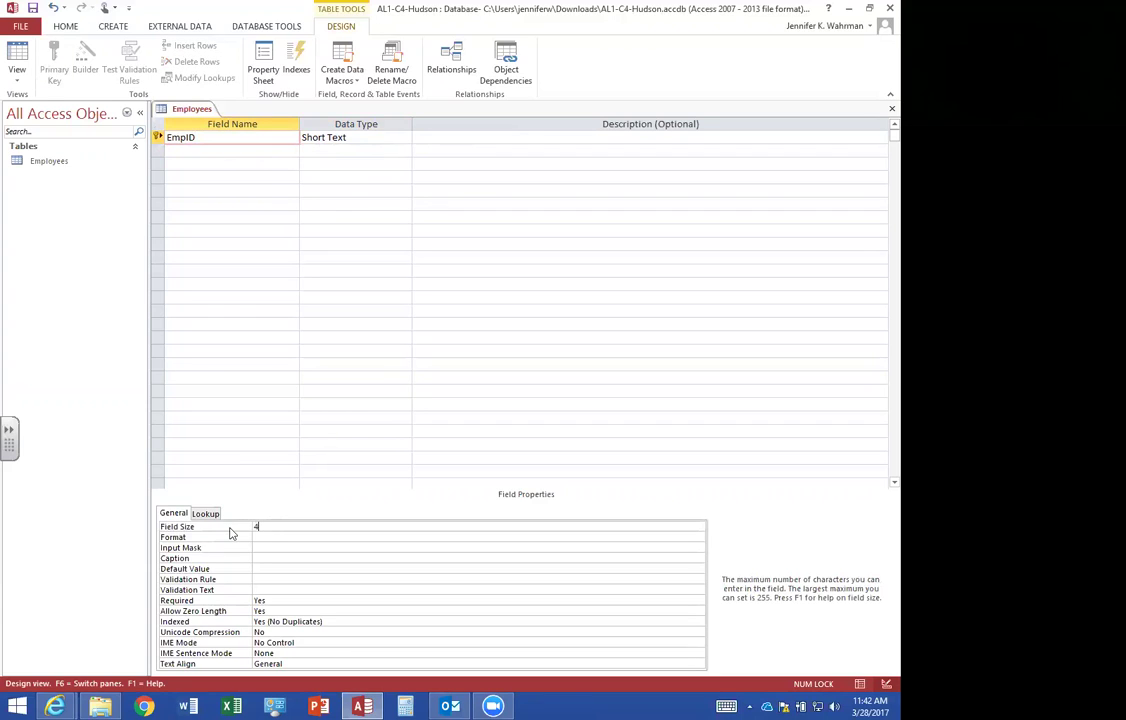
Add a FirstName field in the second row.
click(209, 151)
text(FirstName)
key(Tab)
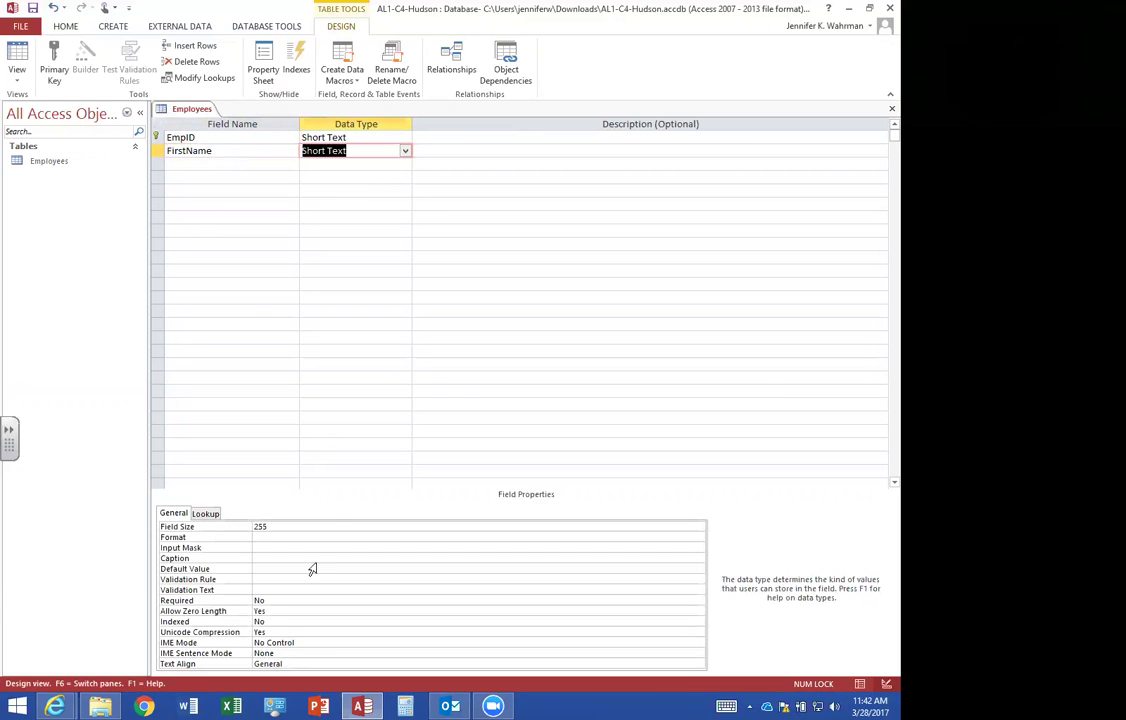
Set the FirstName field size to 20, correcting the invalid 25520 entry.
click(272, 526)
text(20)
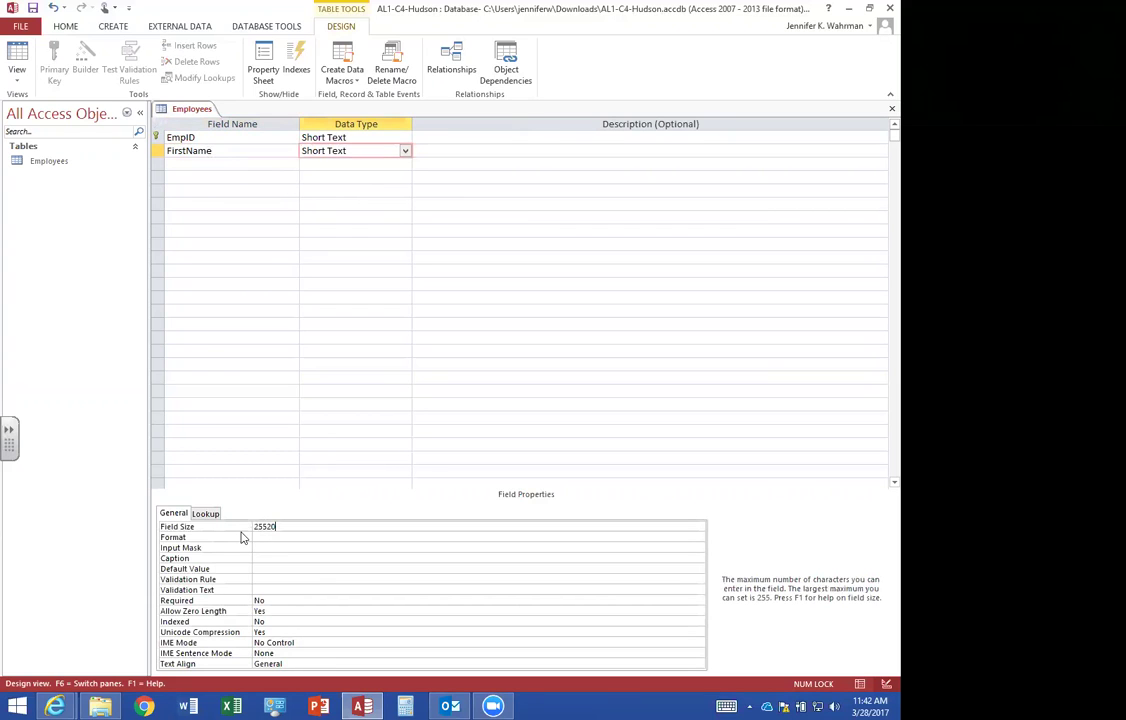
click(218, 160)
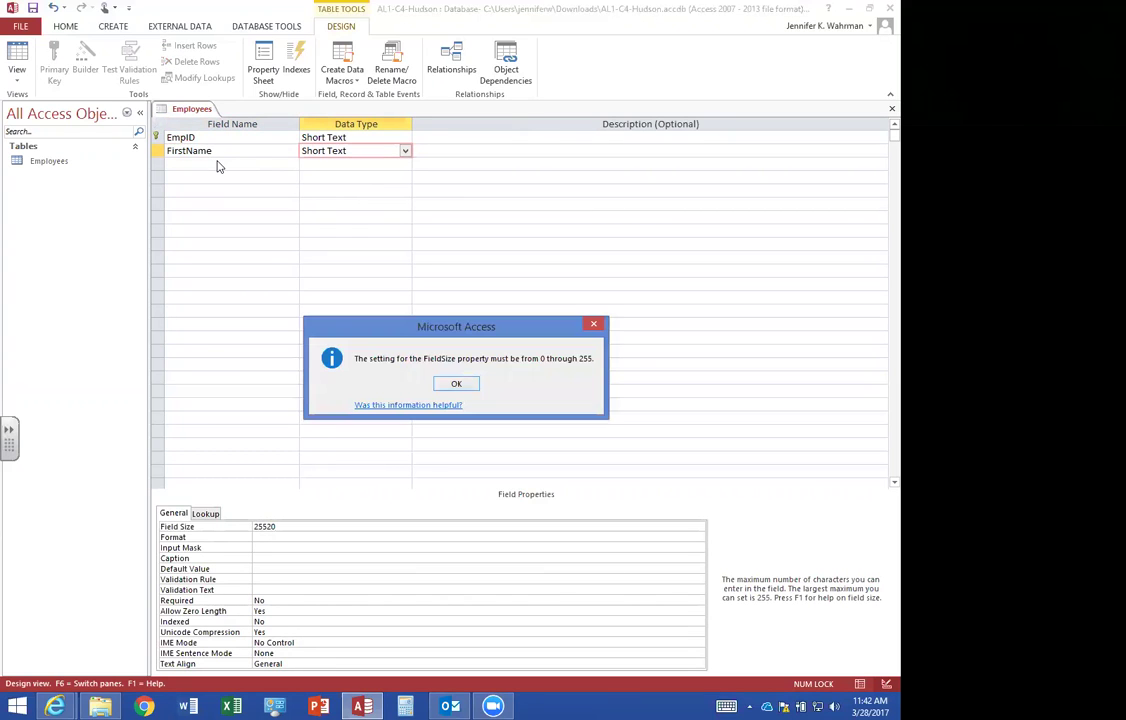
key(Return)
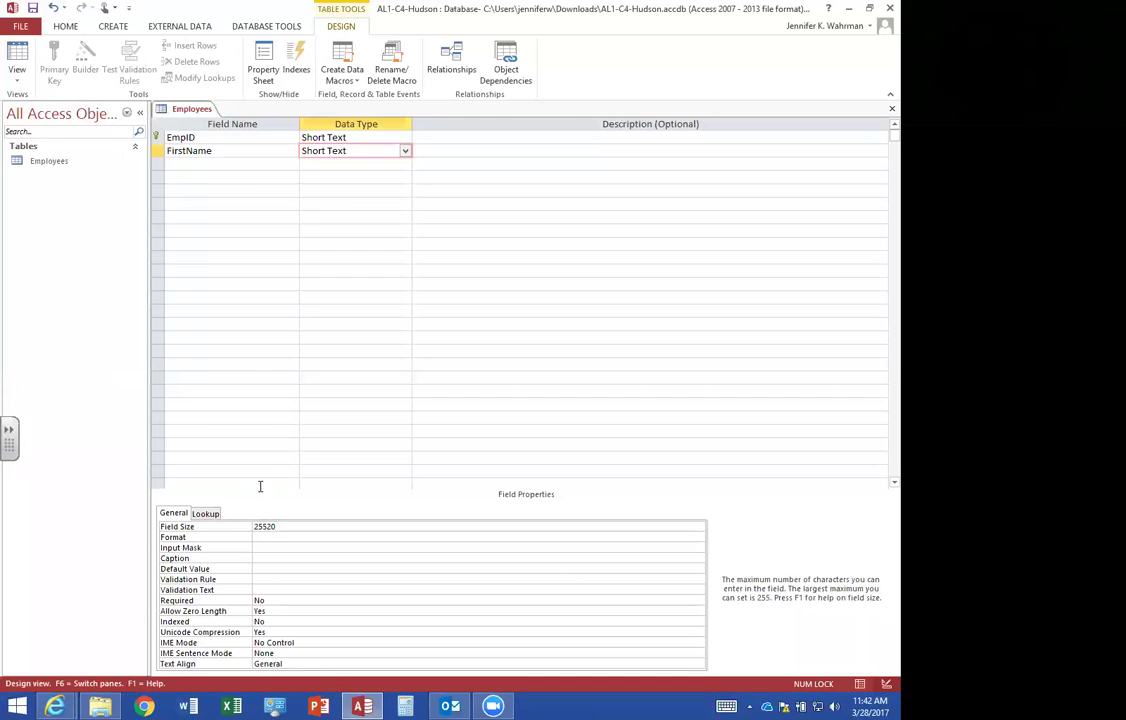
click(236, 526)
text(20)
Add a LastName Short Text field with field size 20.
click(215, 164)
text(LastName)
key(Tab)
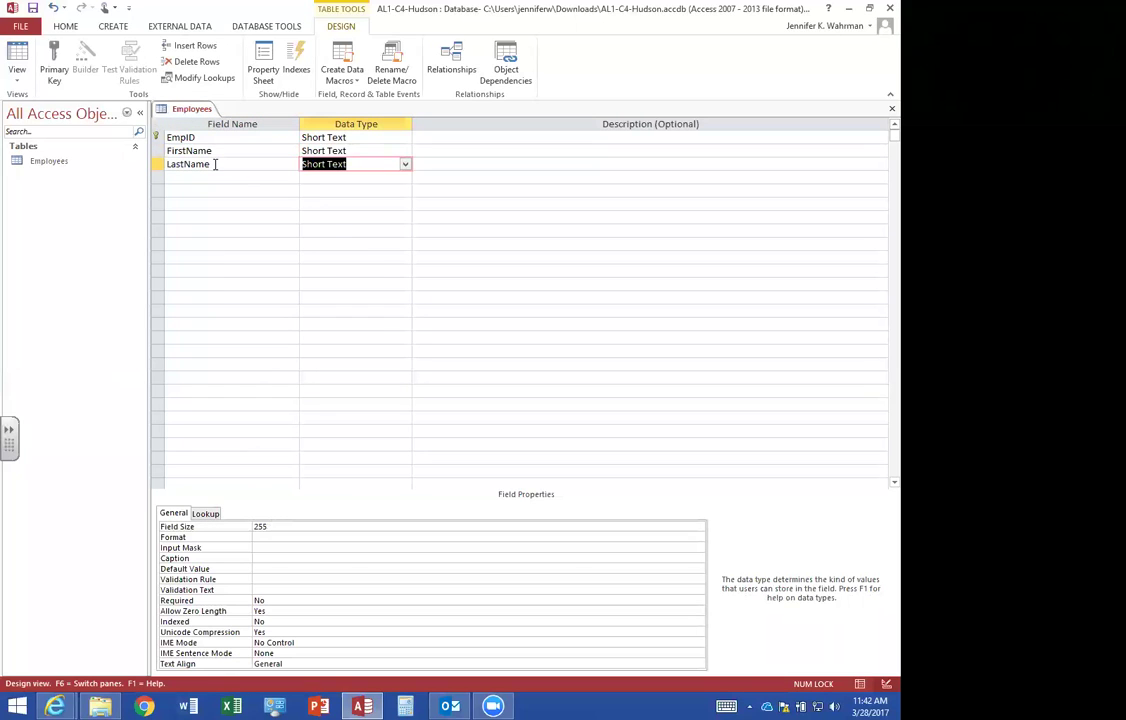
click(241, 526)
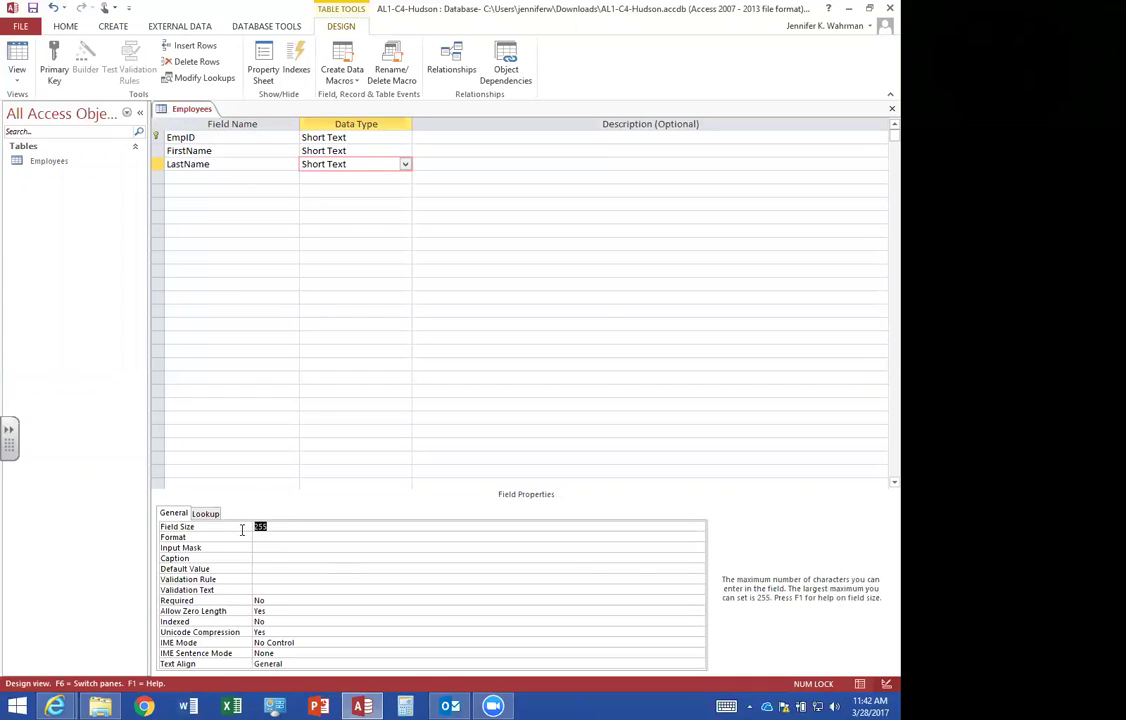
text(20)
drag(284, 525, 228, 536)
text(20)
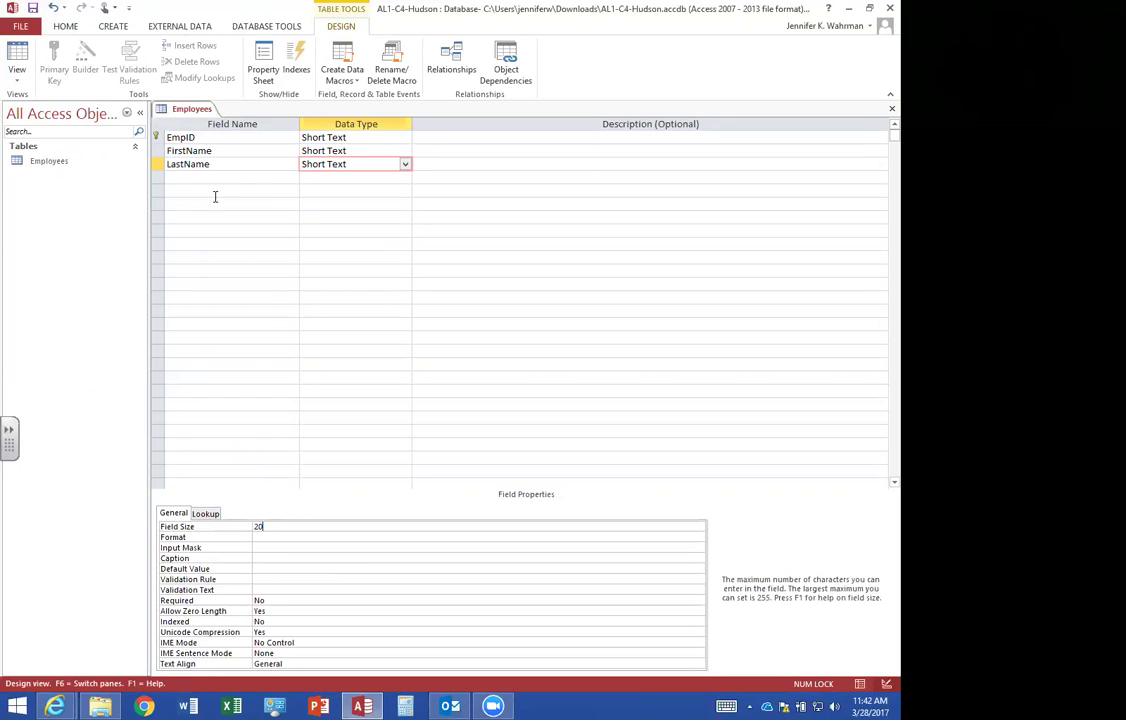
Add an Address Short Text field with field size 30.
click(213, 177)
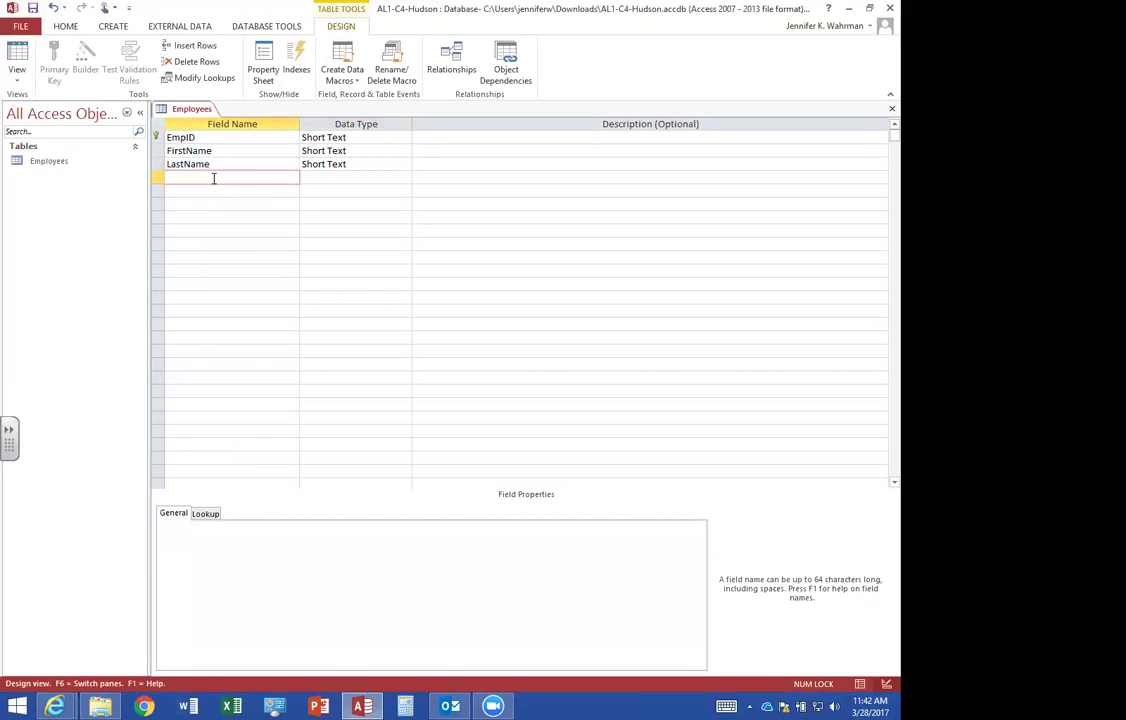
text(Address)
key(Tab)
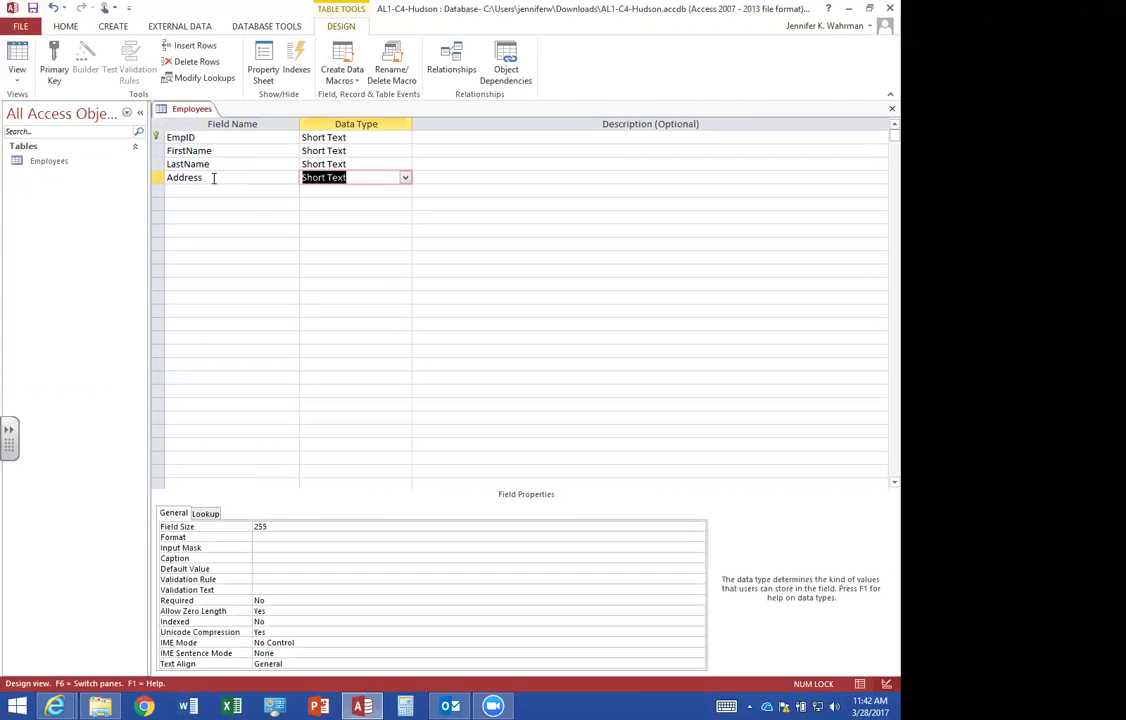
drag(276, 526, 244, 528)
text(30)
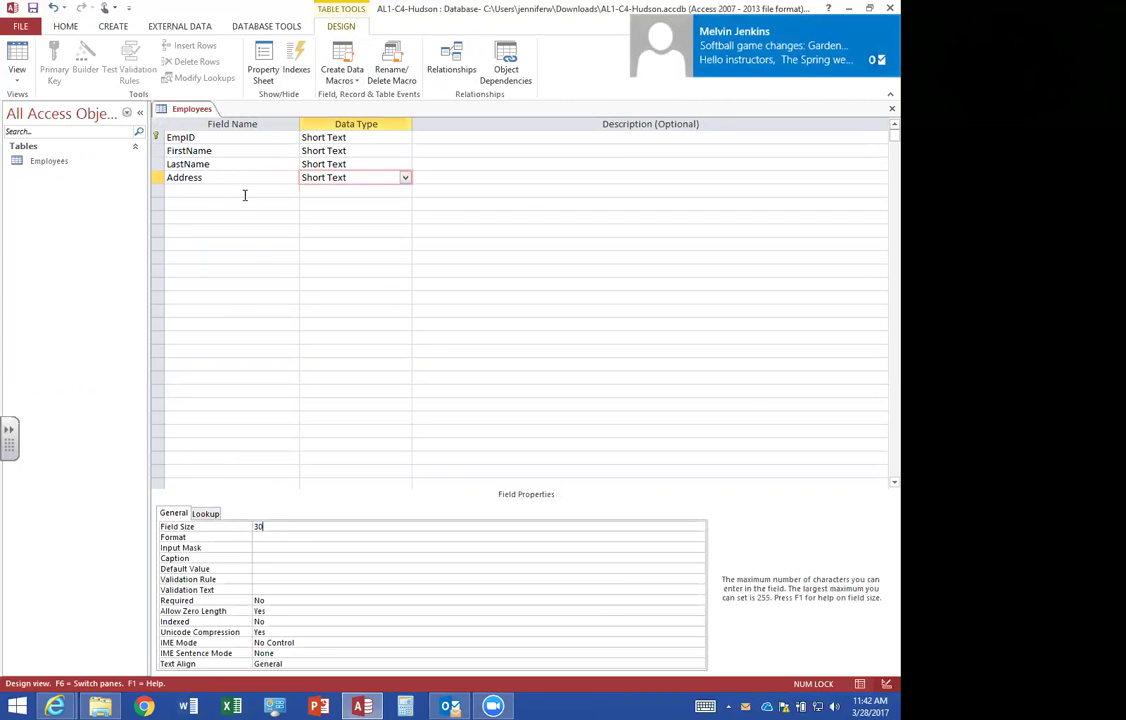
click(244, 195)
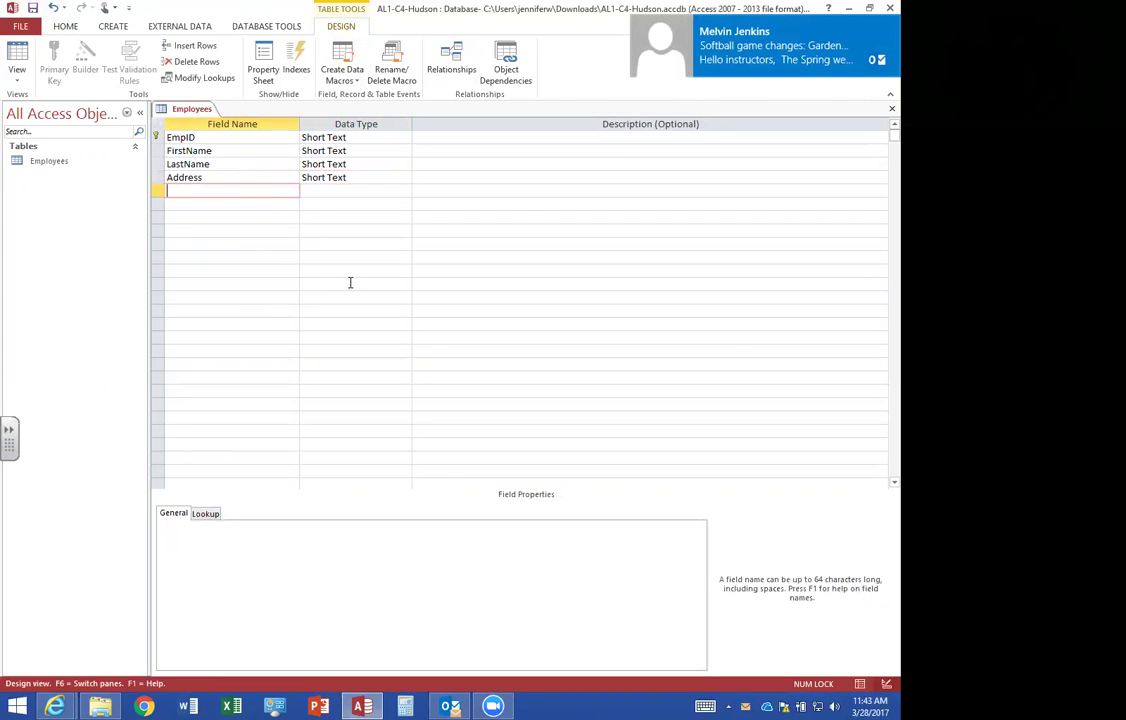
Add a City field with default value Pueblo.
text(City)
key(Tab)
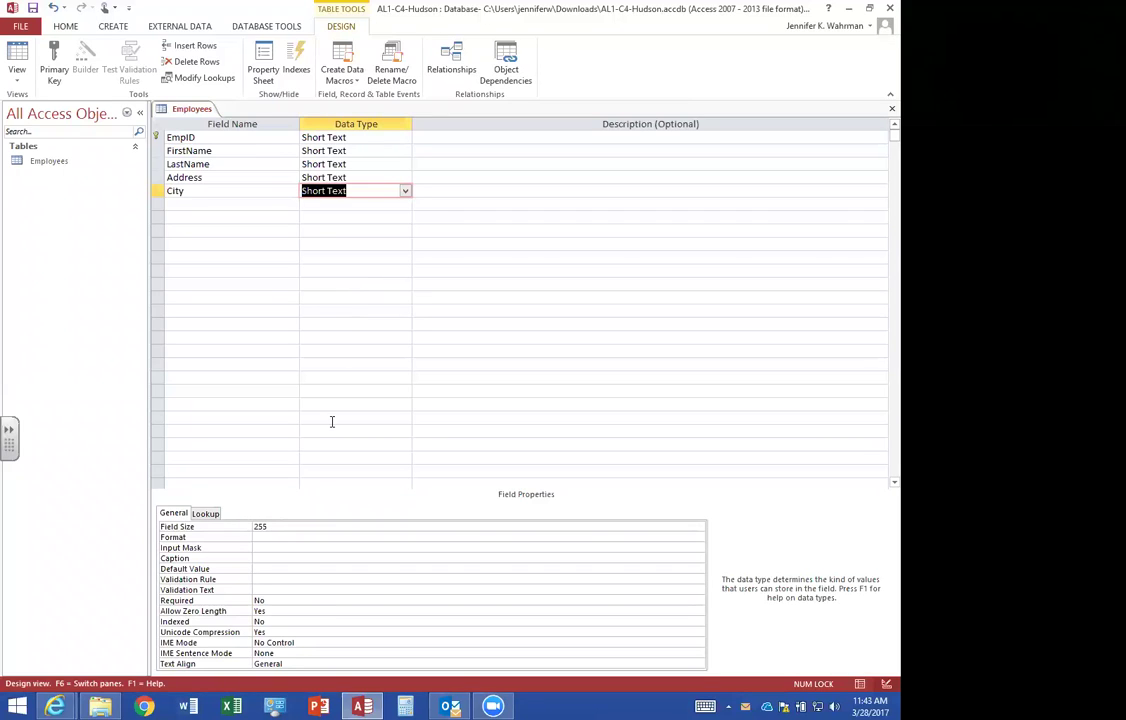
click(276, 567)
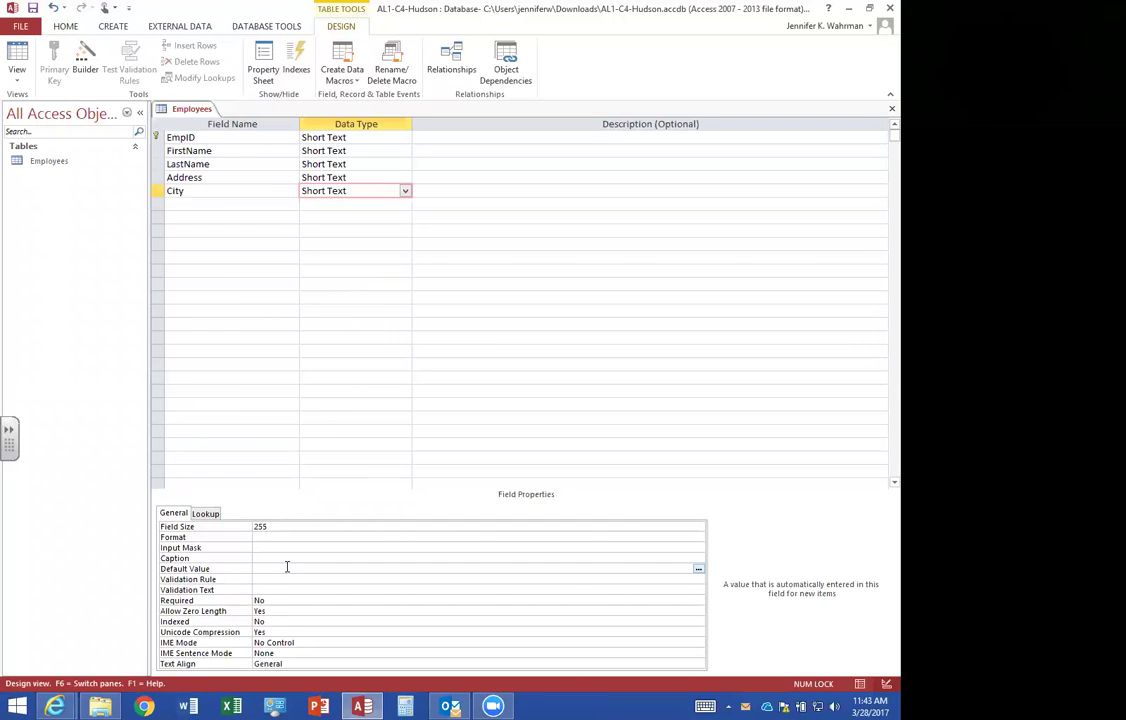
text(Pueblo)
key(Return)
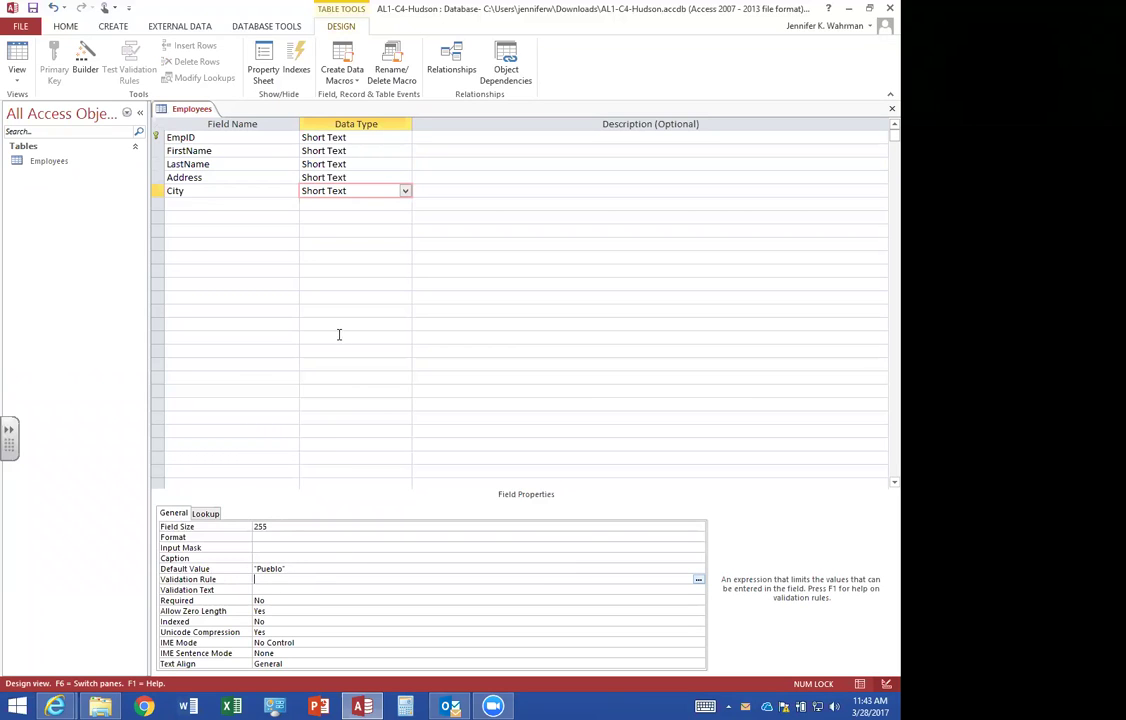
Add a State field with default value CO.
click(199, 203)
text(State)
key(Tab)
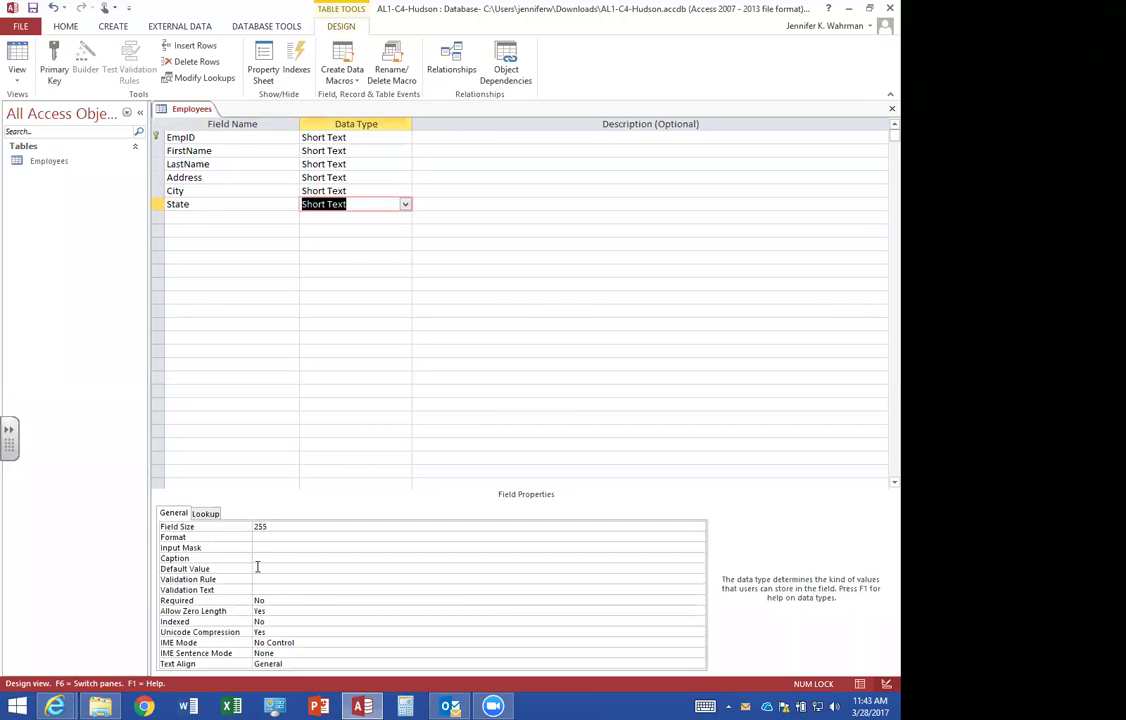
click(257, 567)
text(CO)
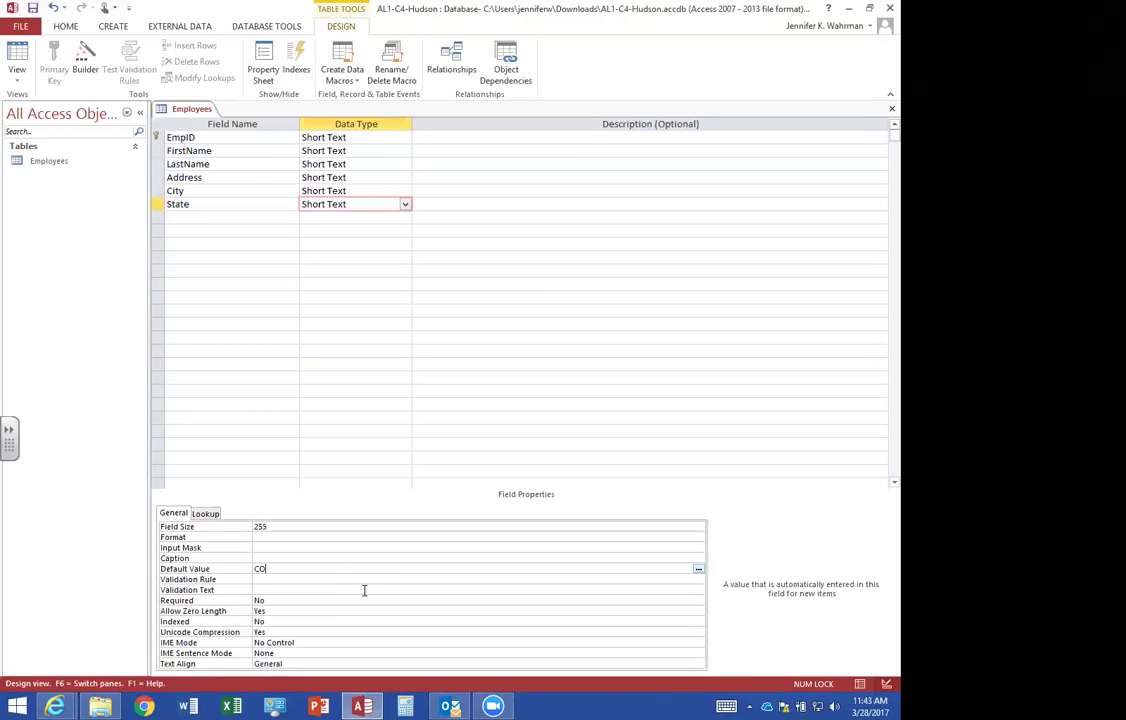
click(461, 140)
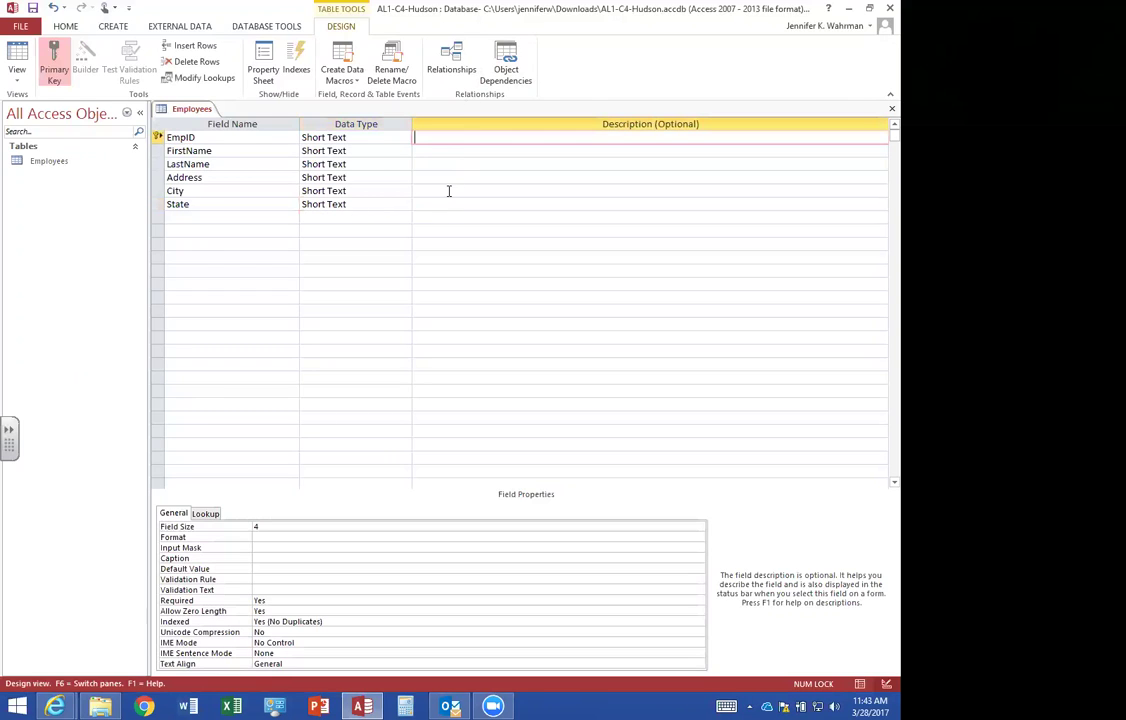
click(211, 219)
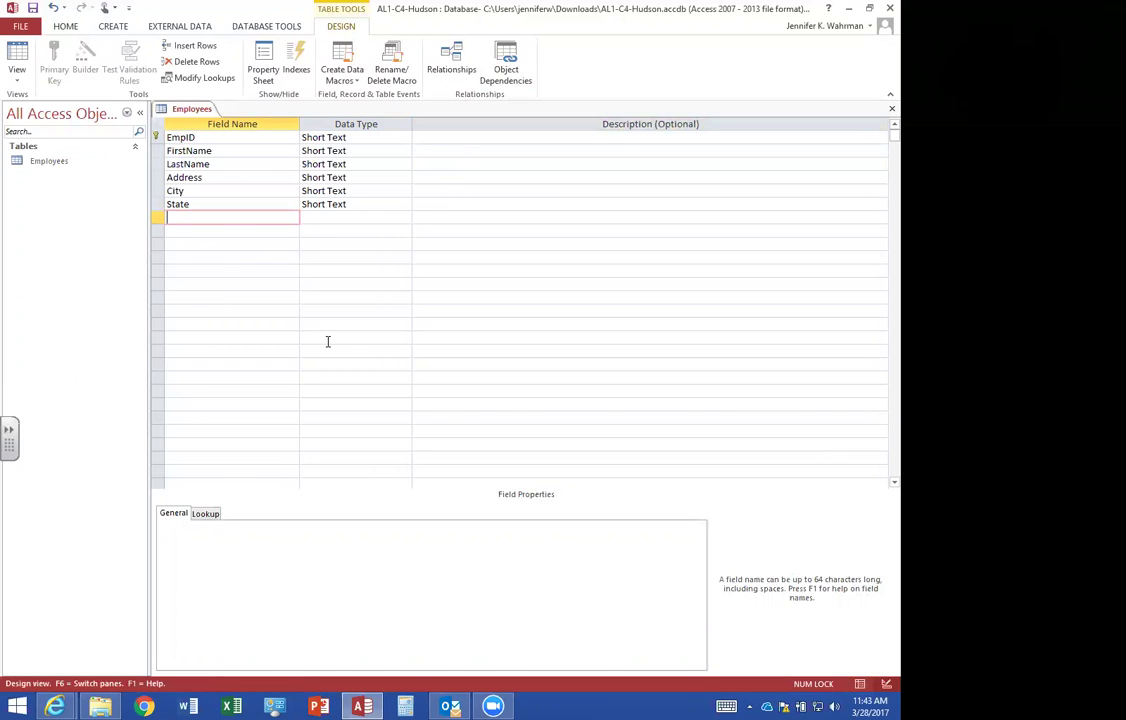
Add ZIP and Telephone as Short Text fields.
text(ZIP)
key(Tab)
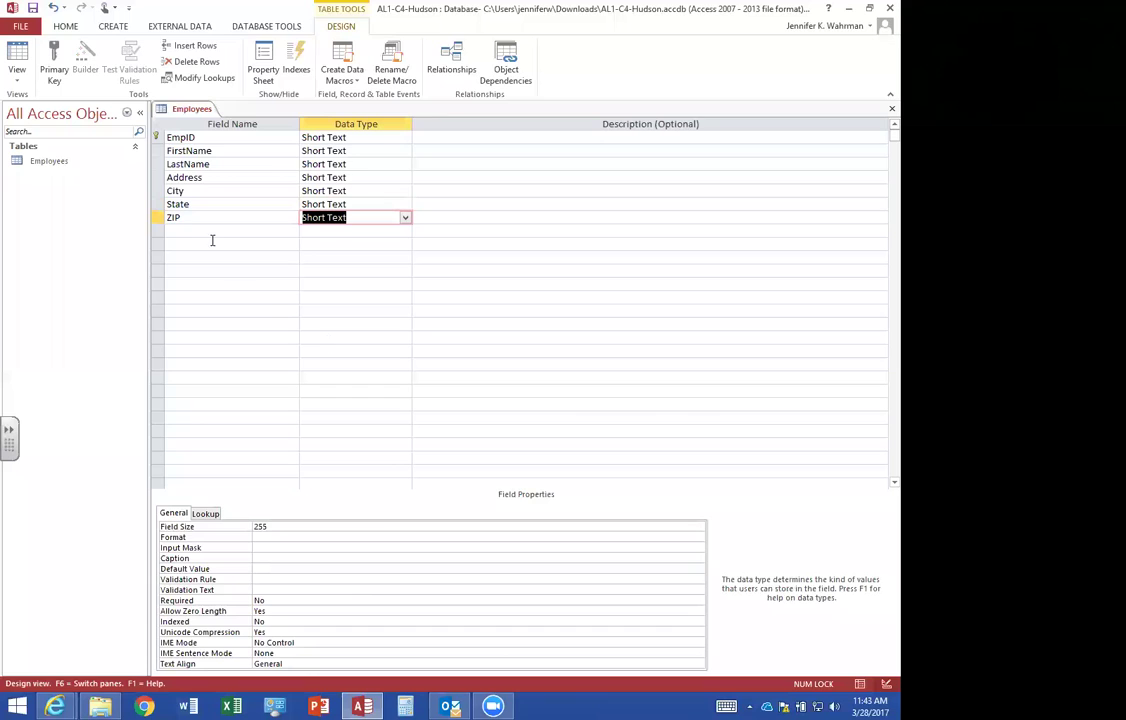
click(207, 232)
text(Telephone)
key(Tab)
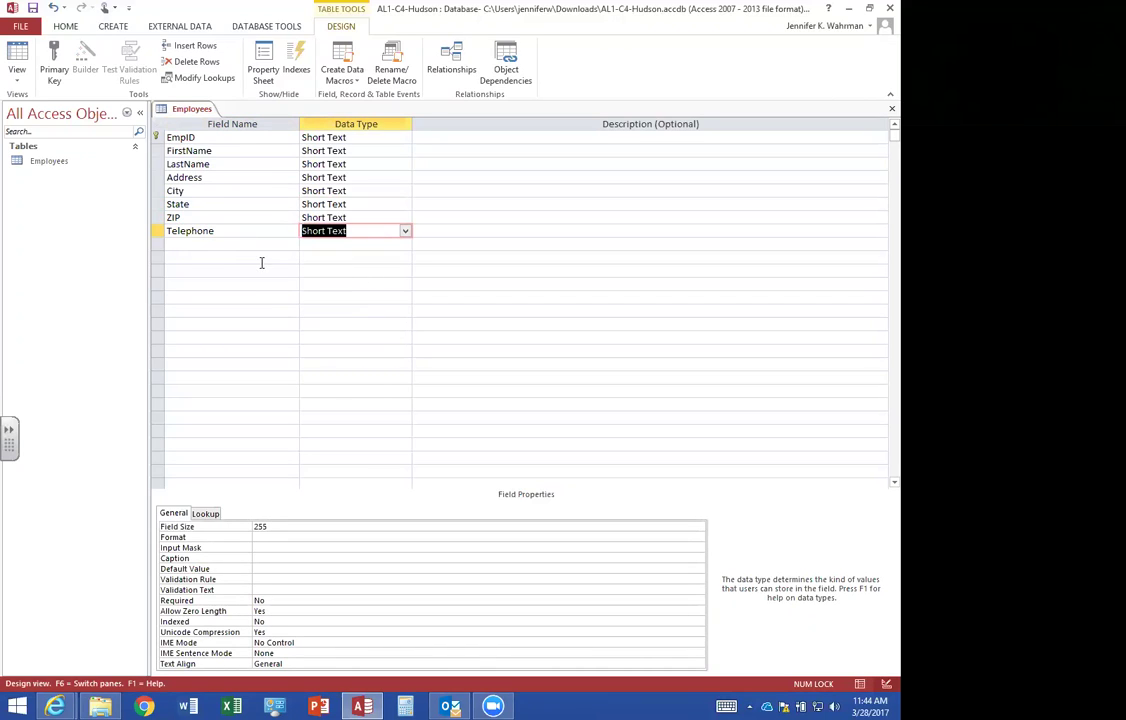
Give Telephone a Phone Number input mask stored with its symbols.
click(258, 547)
click(697, 547)
click(427, 392)
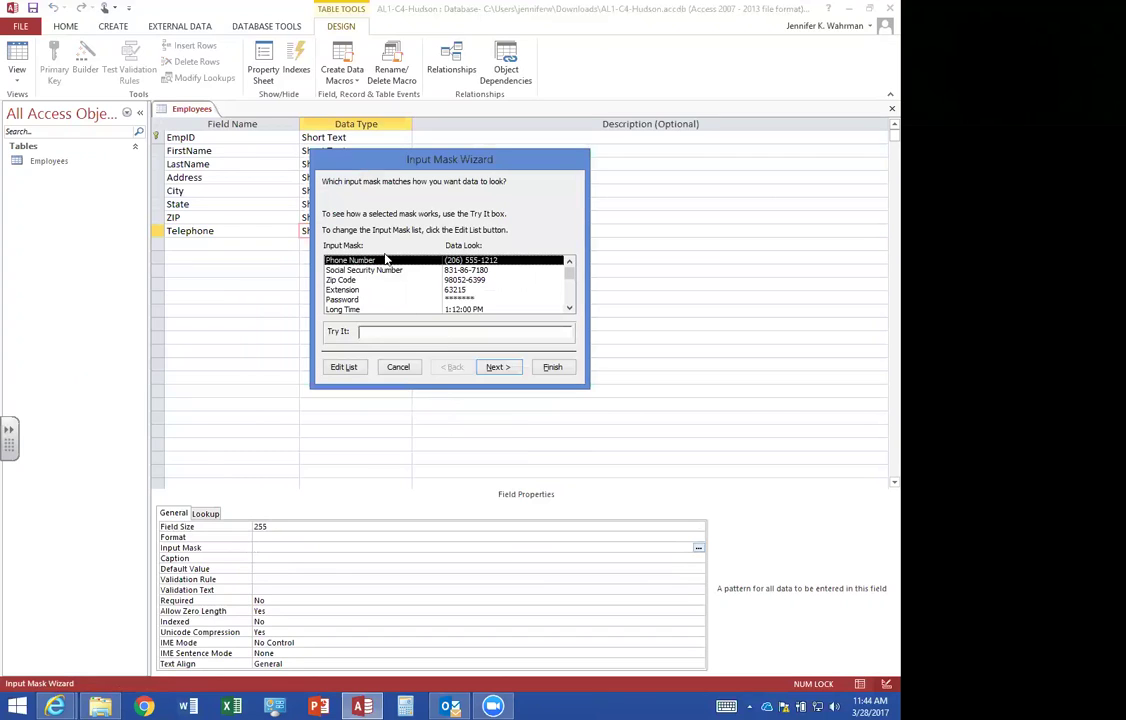
click(497, 368)
click(497, 368)
click(358, 200)
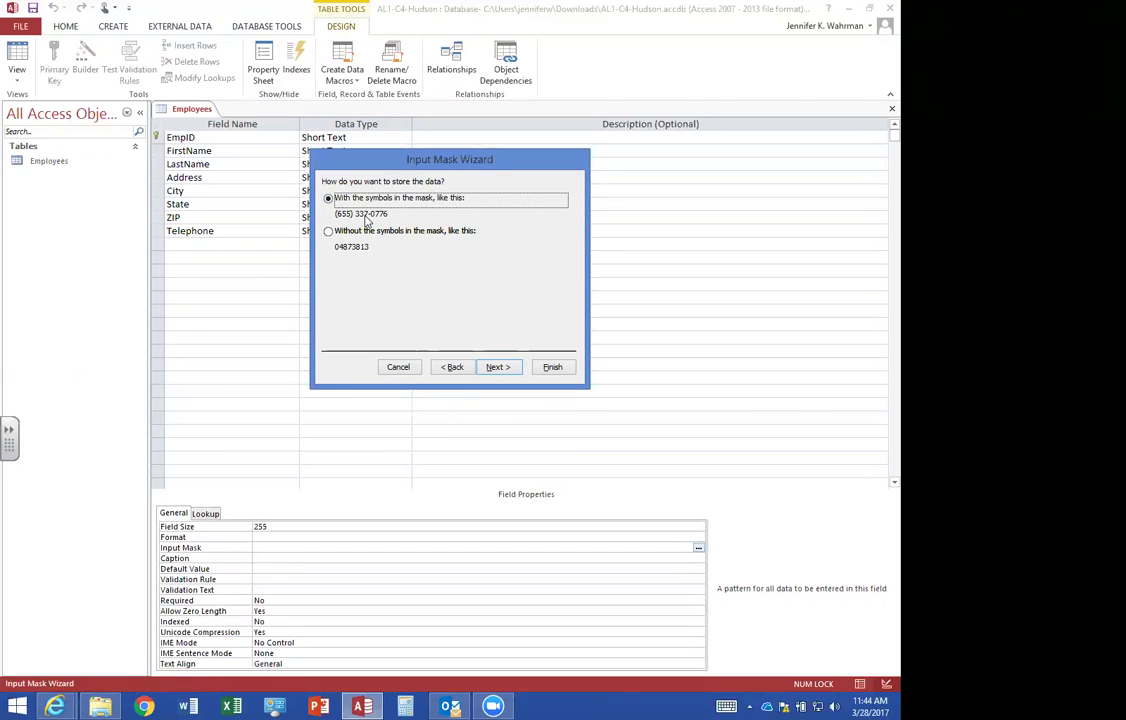
click(494, 366)
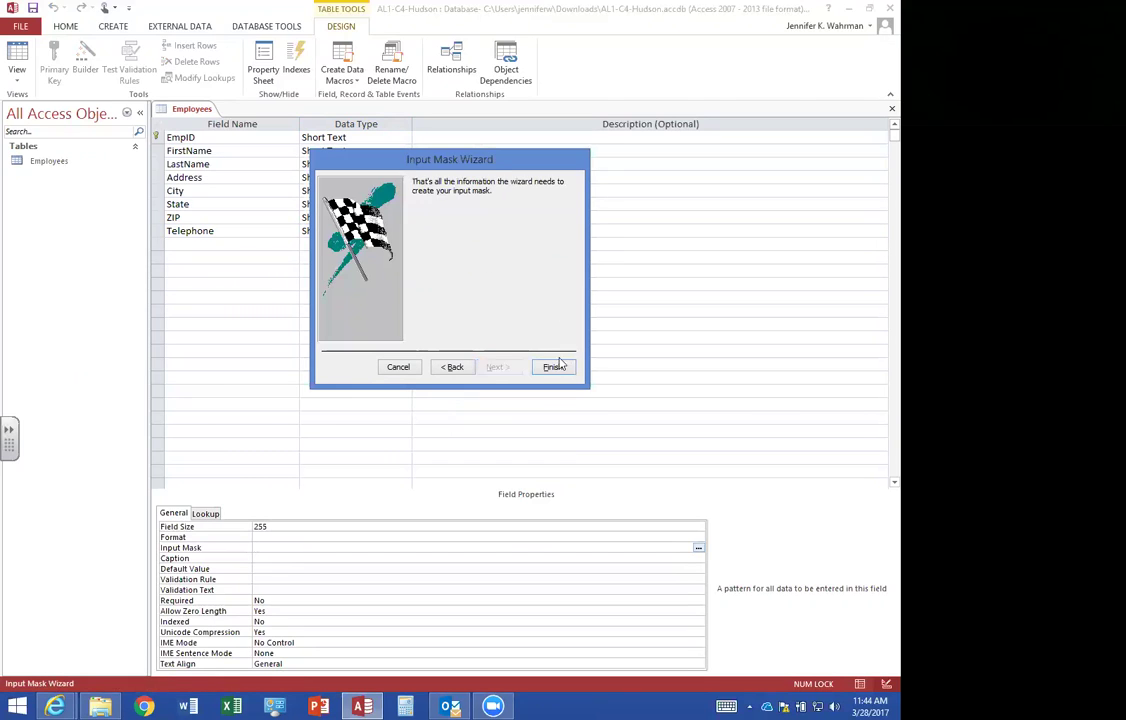
click(555, 366)
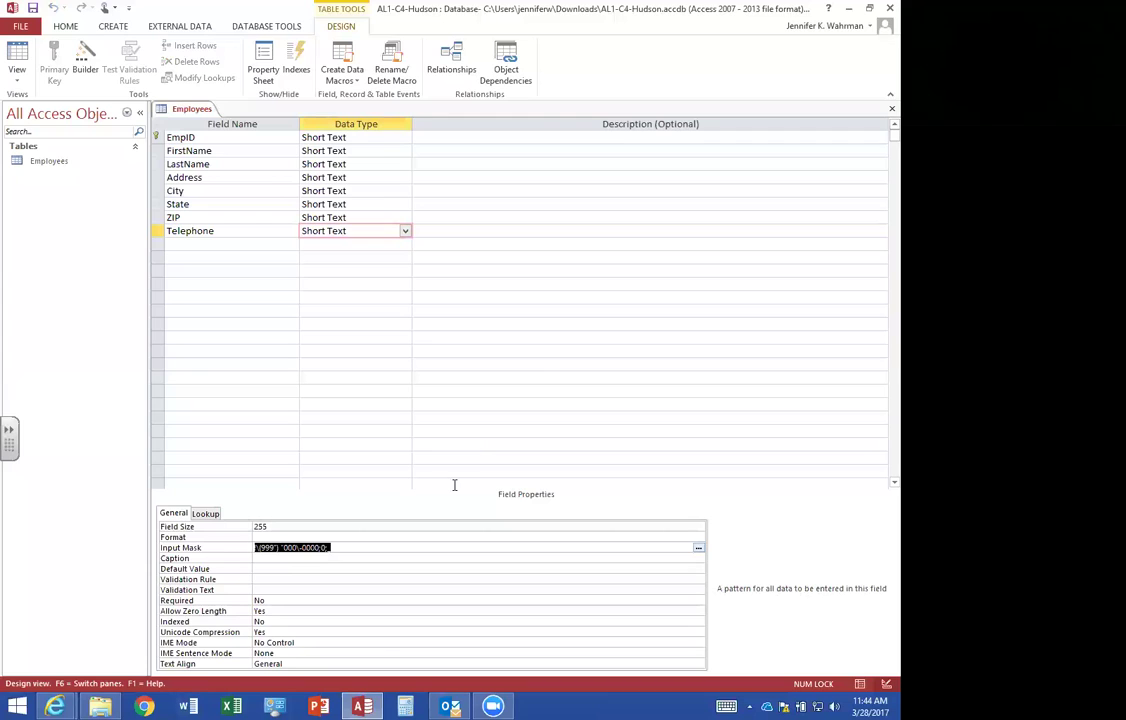
click(189, 232)
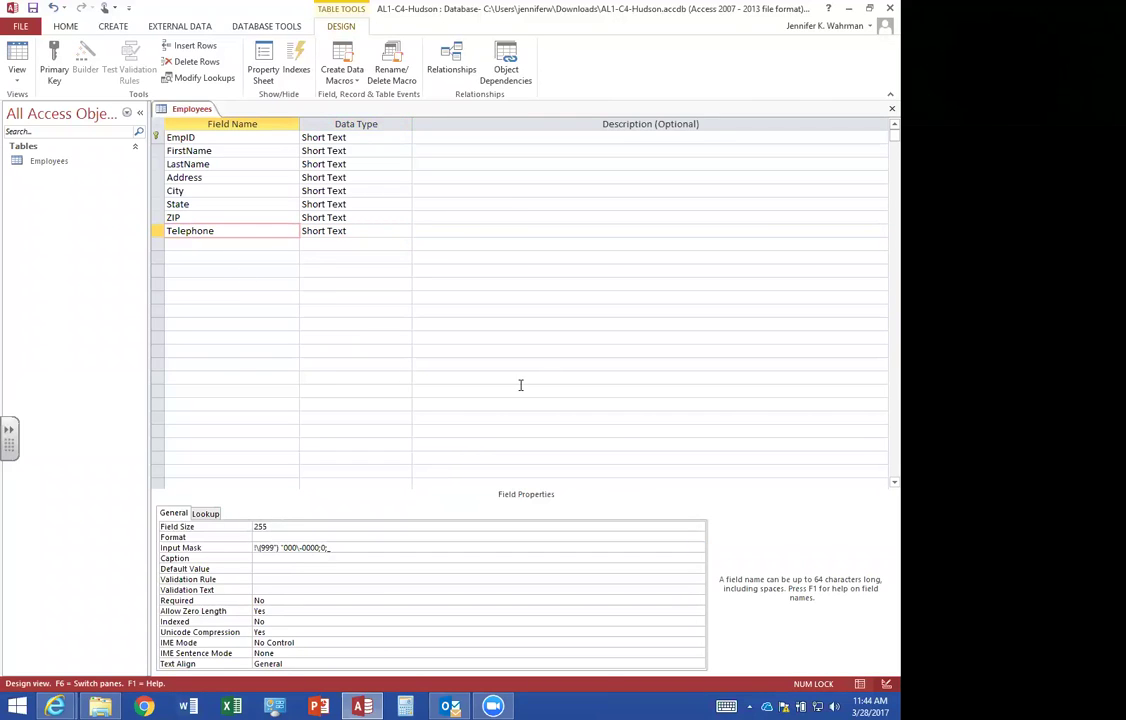
Add a Status field displayed as a List Box with a Value List row source.
click(236, 244)
text(Status)
key(Tab)
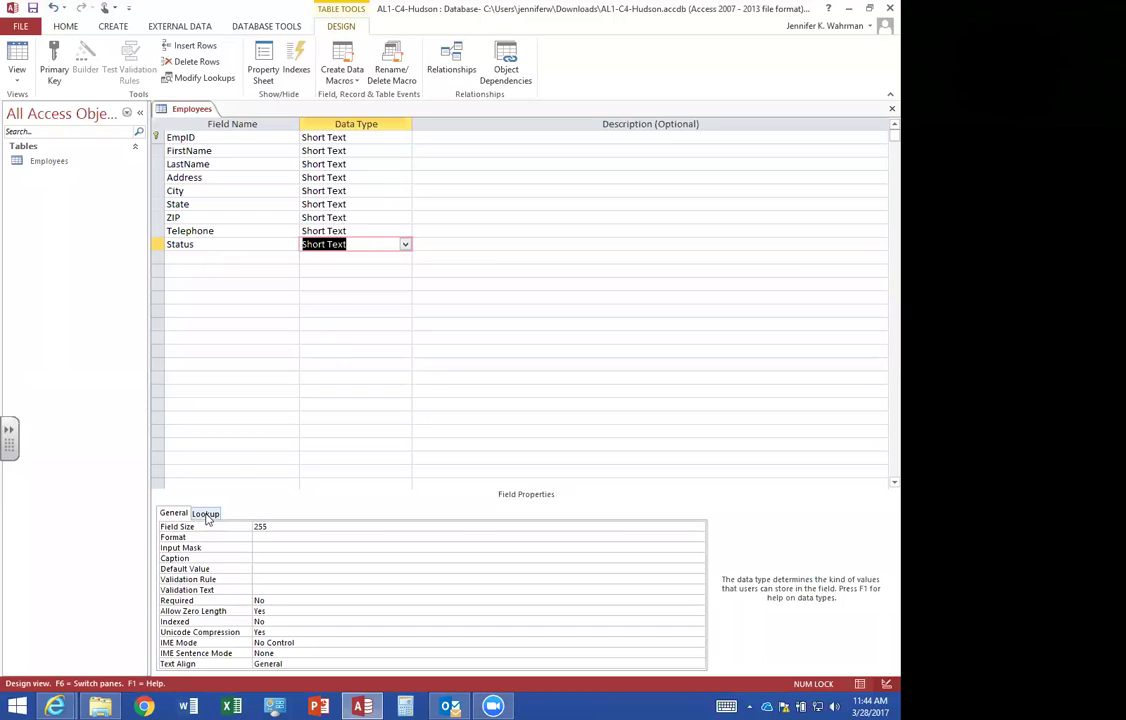
click(206, 514)
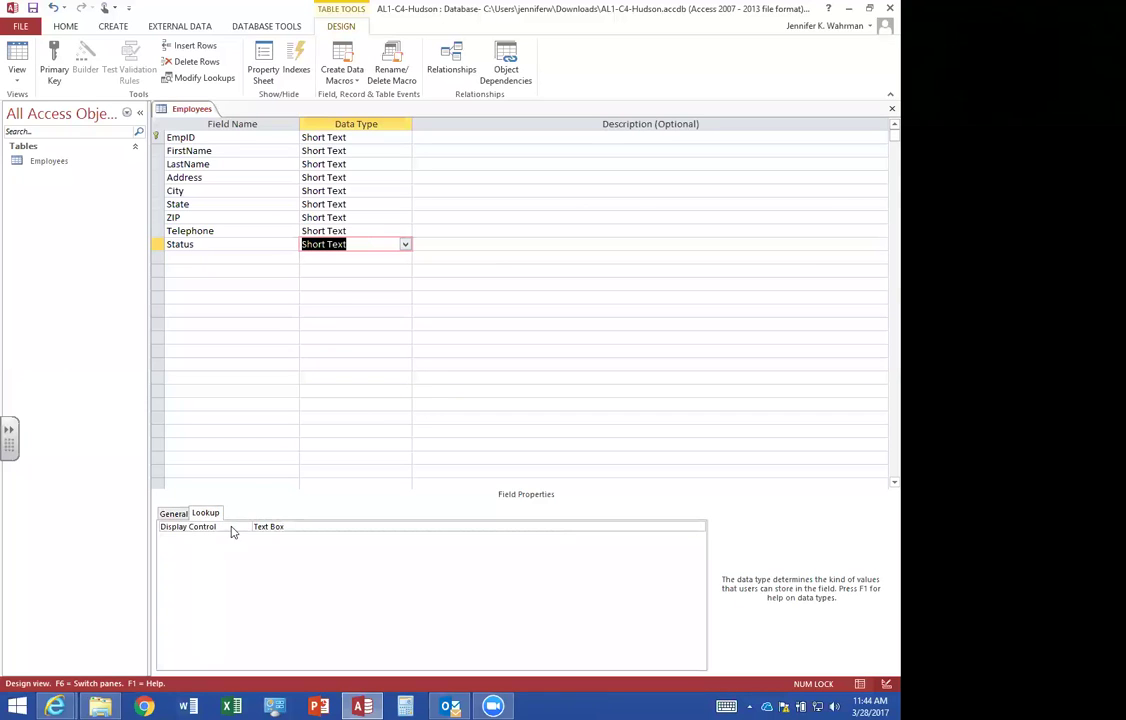
click(636, 528)
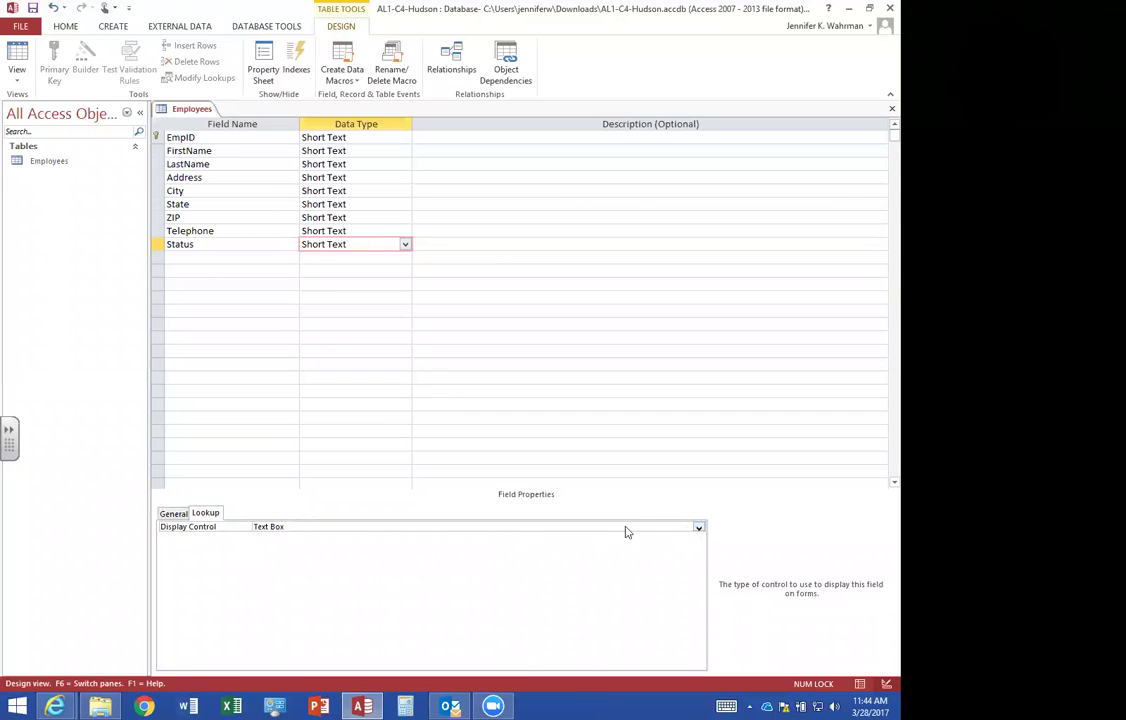
click(698, 527)
click(312, 547)
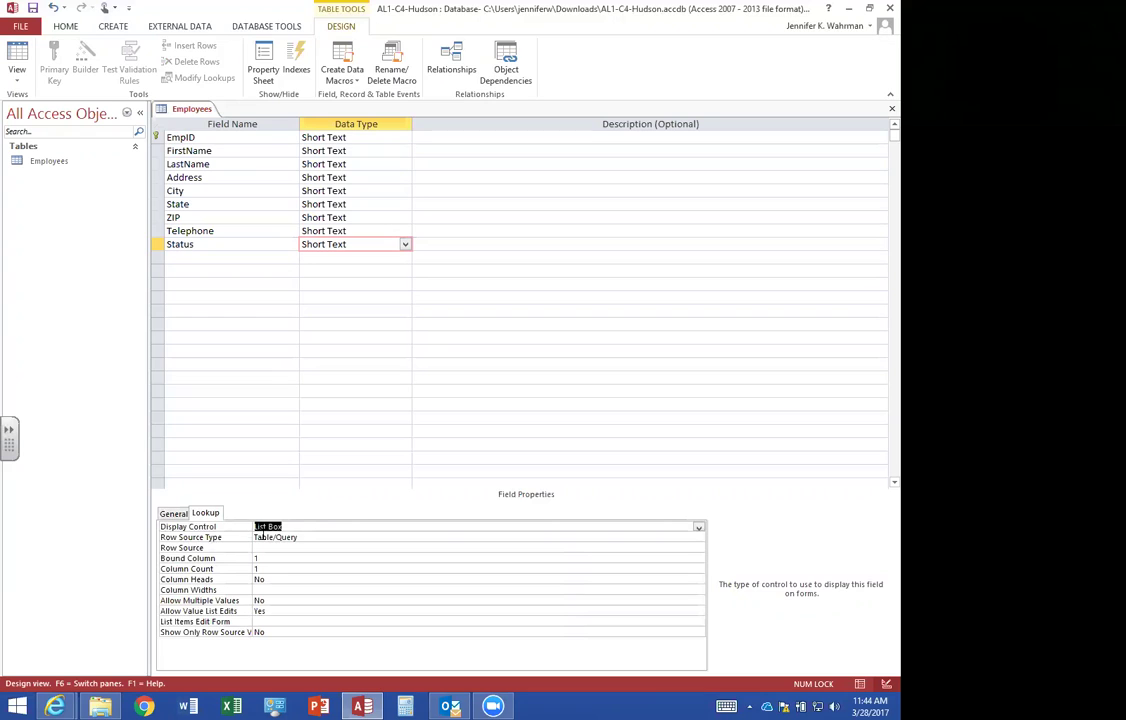
click(301, 537)
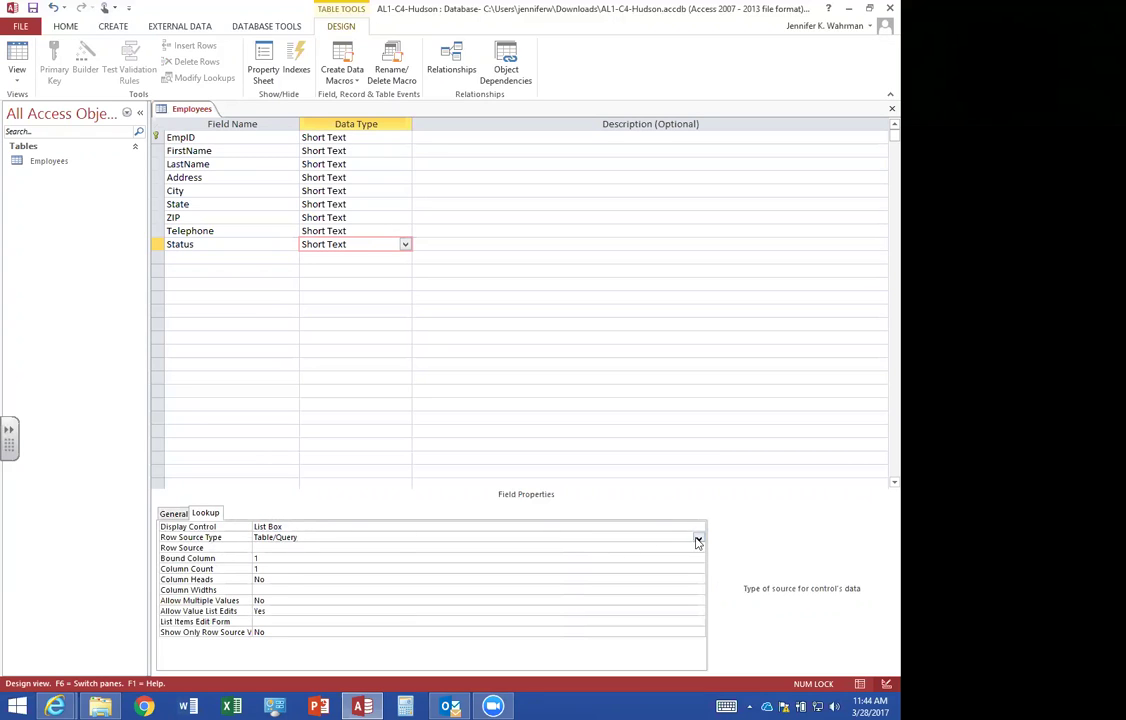
click(698, 537)
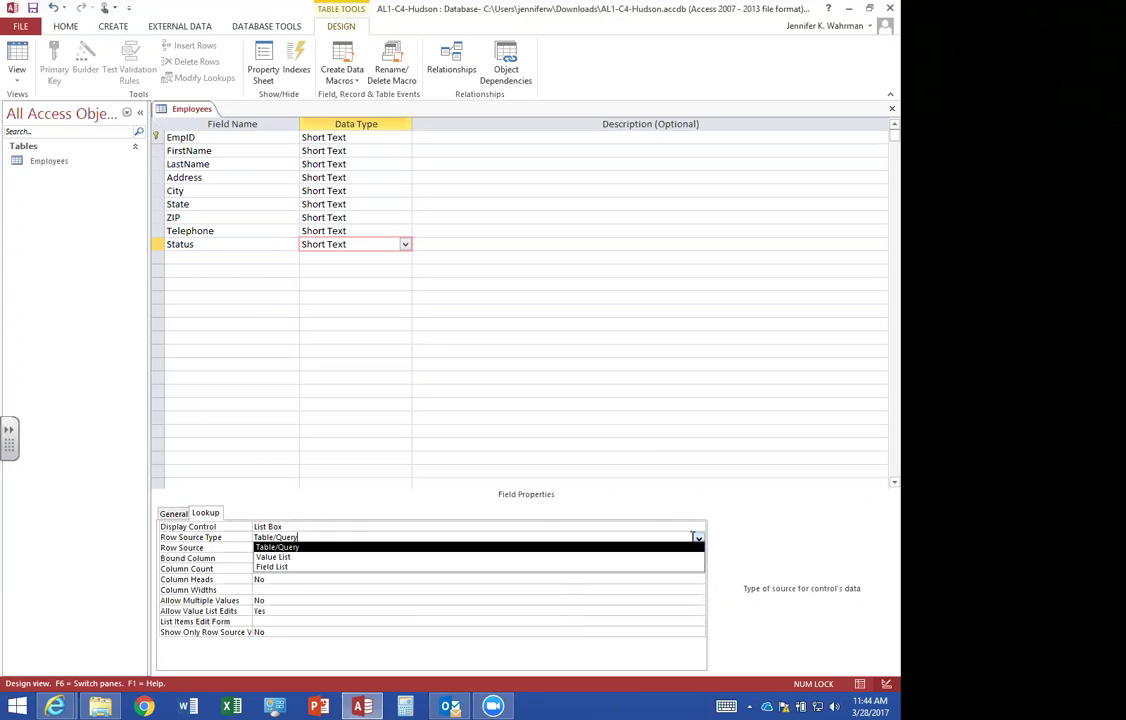
click(292, 558)
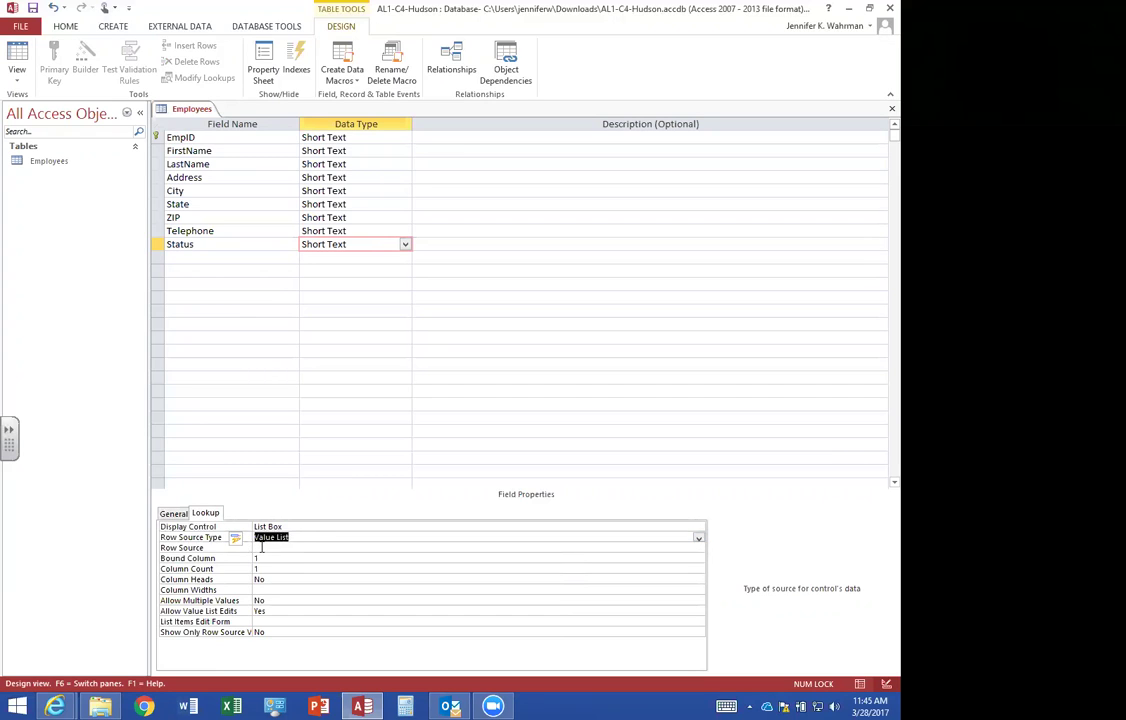
Enter the Status list items Full-time, Part-time, Temporary and Contract, defaulting to Full-time.
click(261, 547)
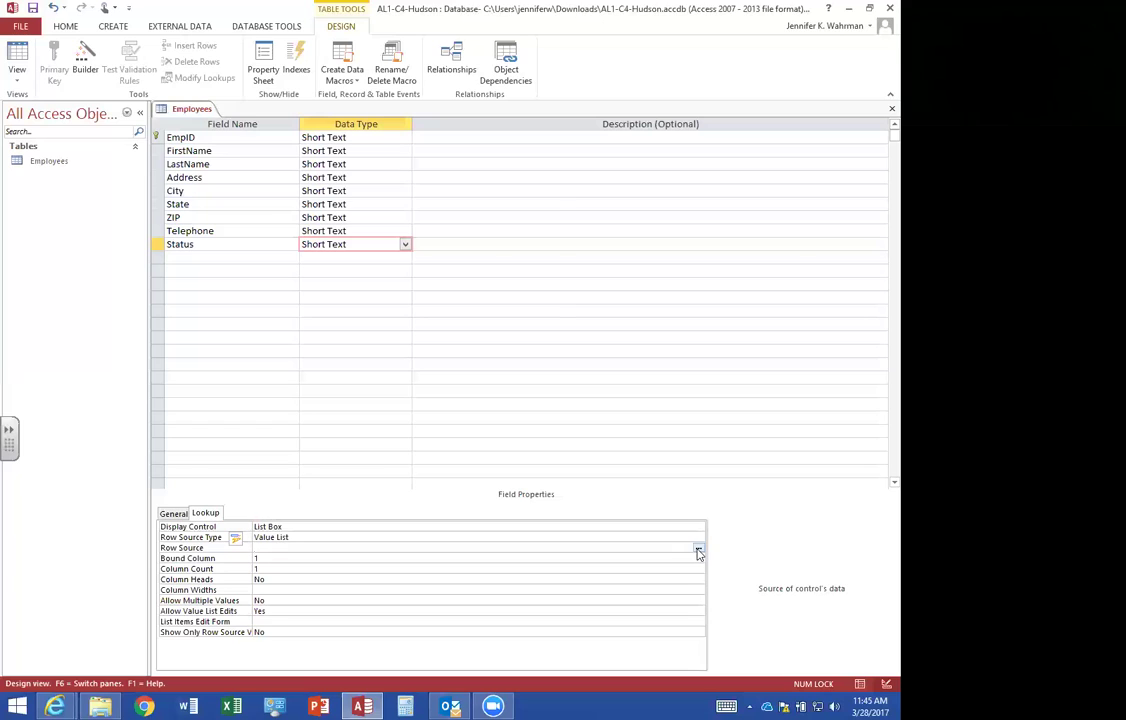
click(698, 548)
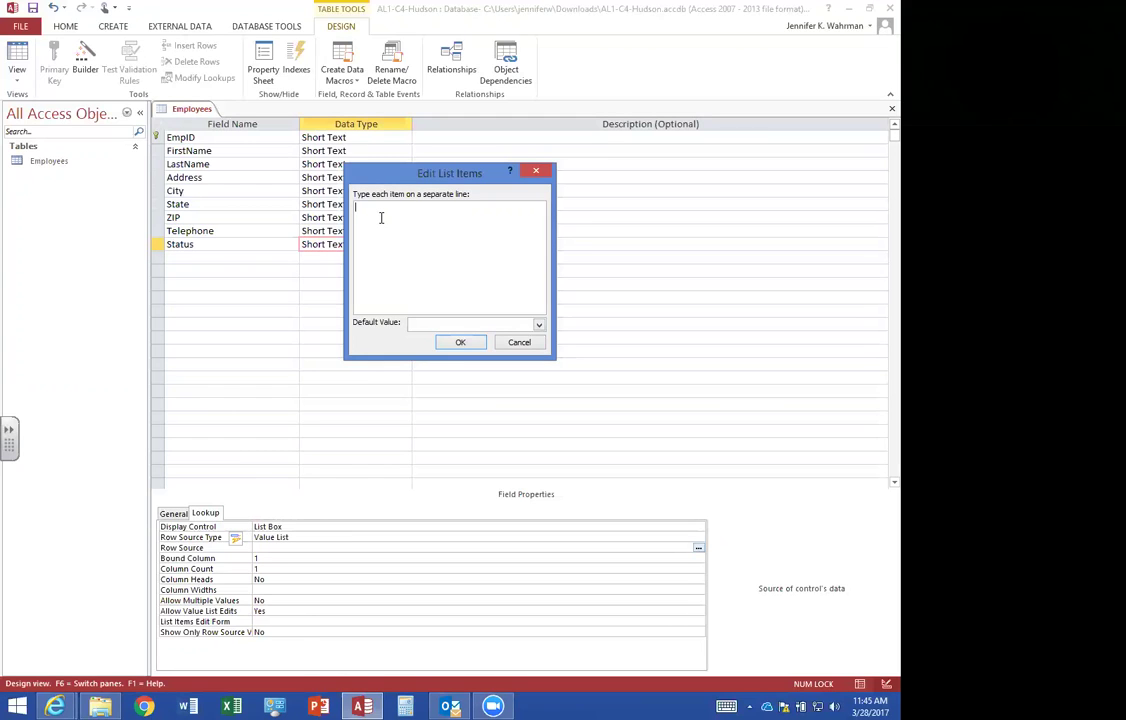
text(Full-time)
key(Return)
text(Part-time )
text(Temporary)
key(Return)
text(Contract)
click(539, 327)
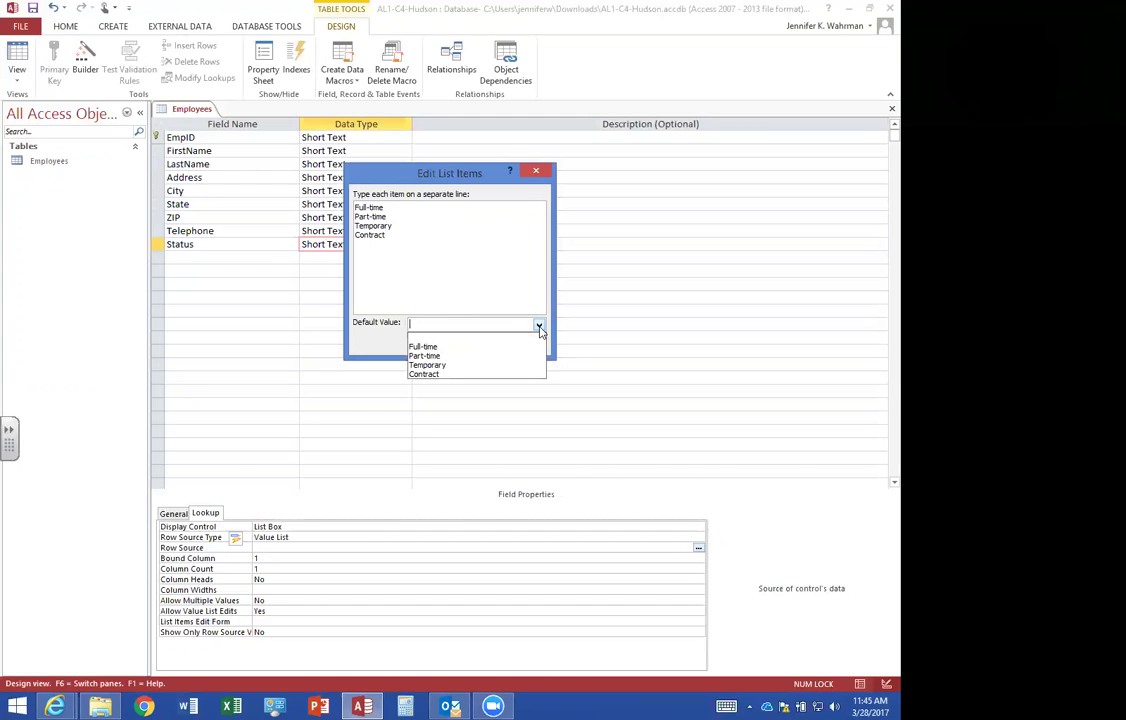
click(466, 347)
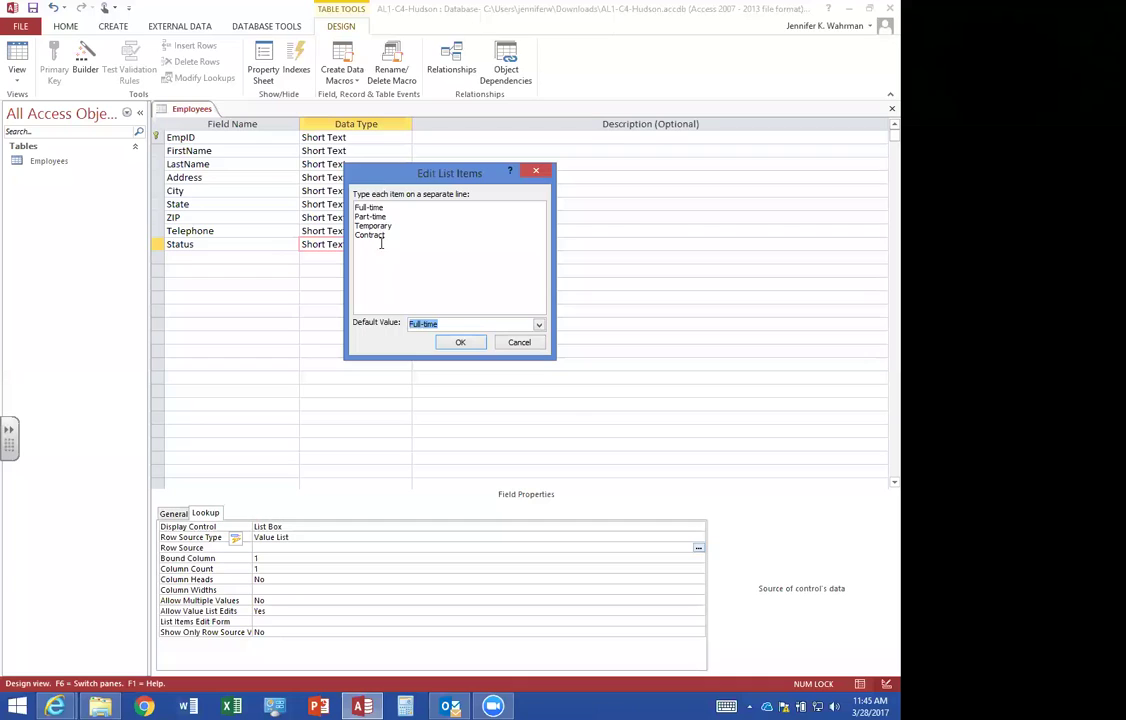
click(459, 343)
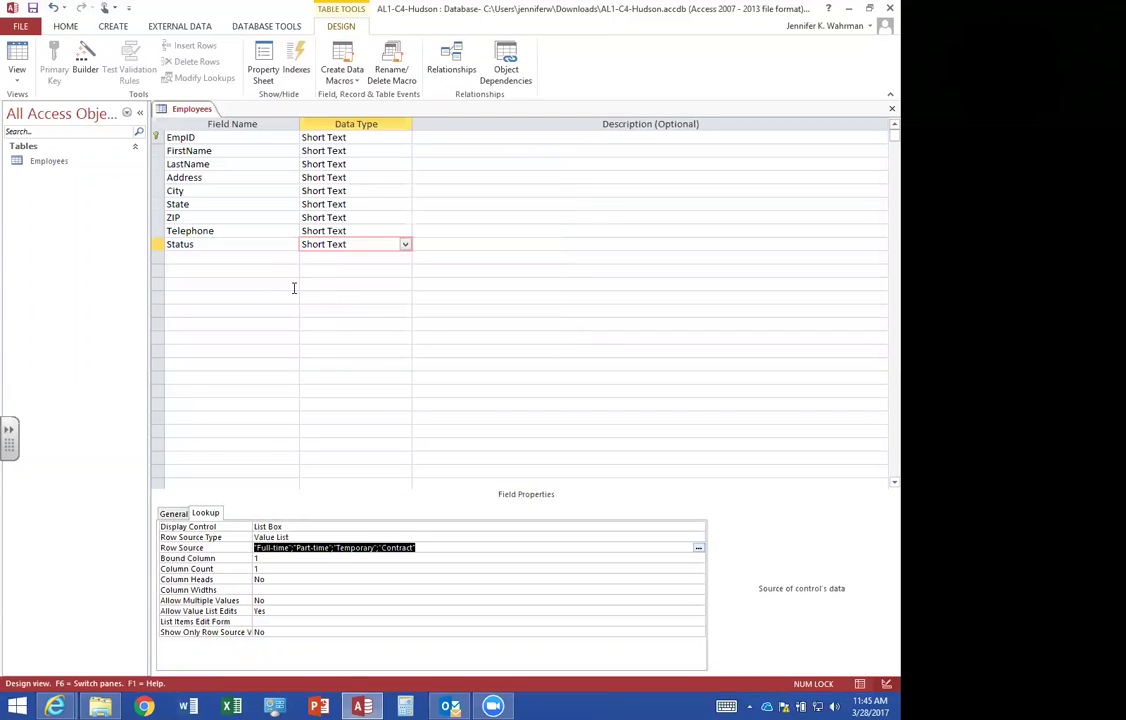
Add HireDate as a Date/Time field, then save the table and switch to Datasheet view.
click(231, 261)
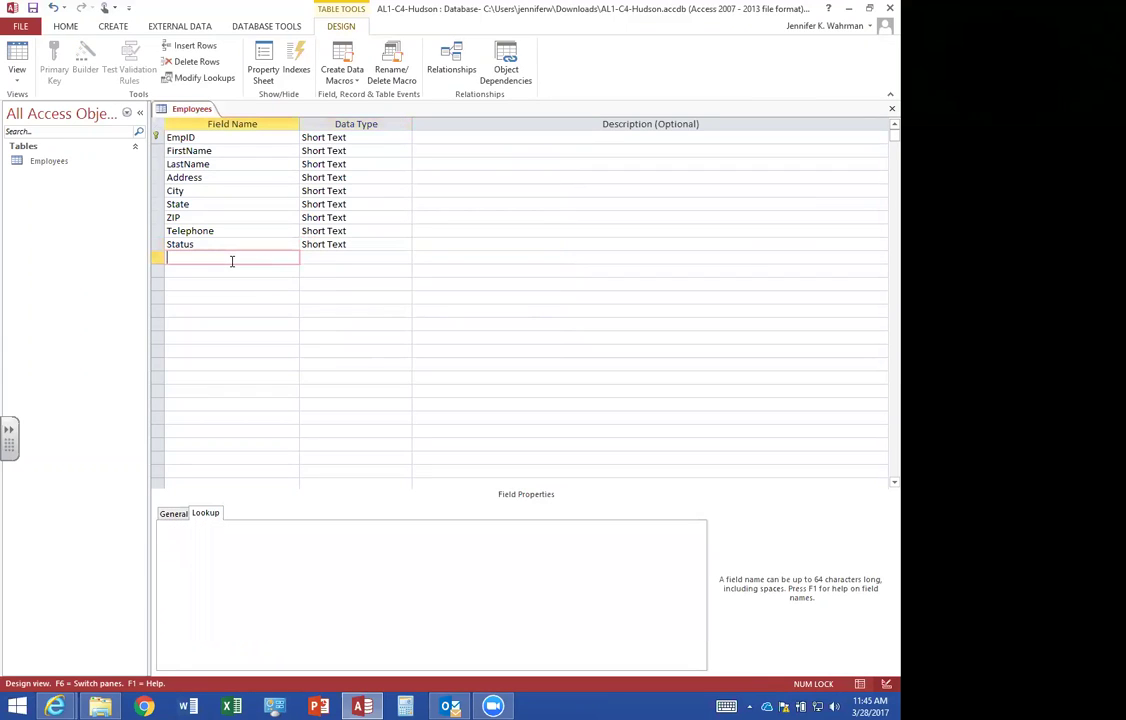
text(HireDate)
key(Tab)
text(d)
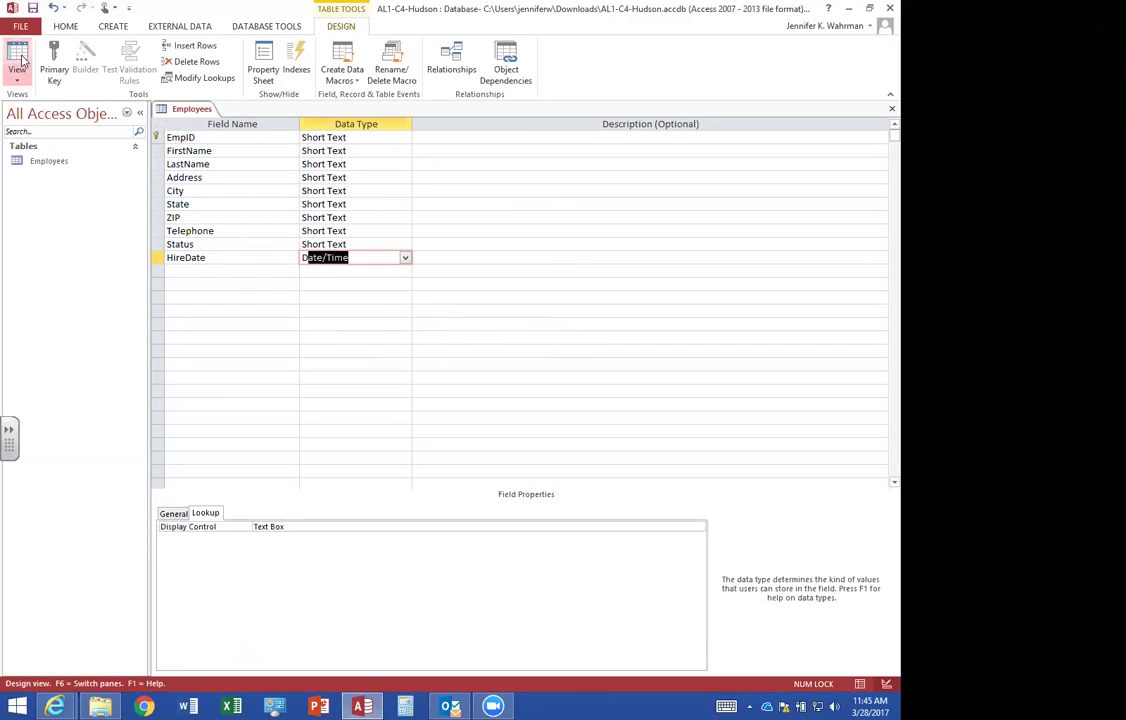
click(17, 58)
click(424, 396)
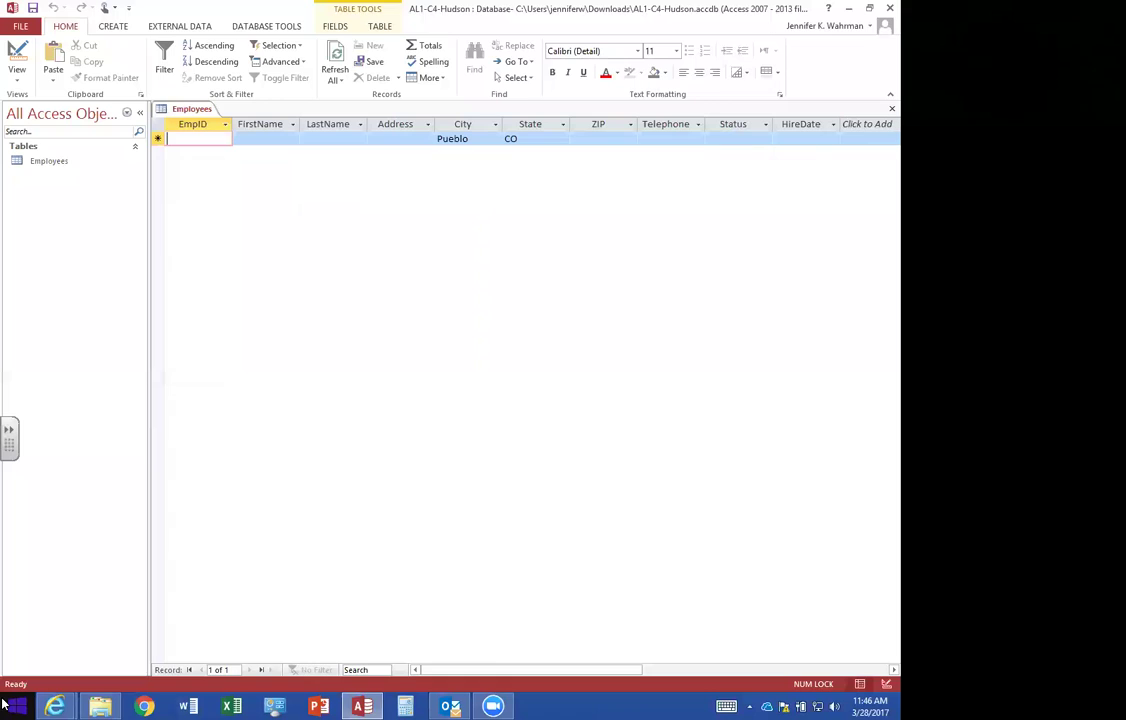
Enter the first employee's ID, first and last name, street address, ZIP and phone number.
text(1466)
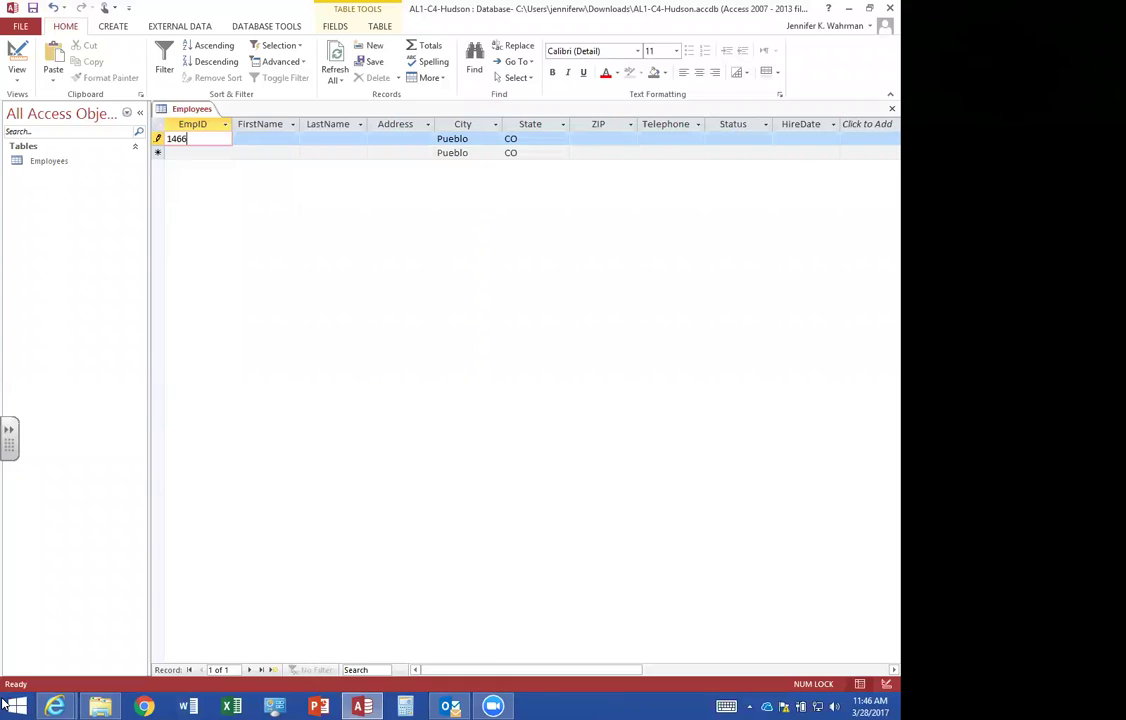
key(Tab)
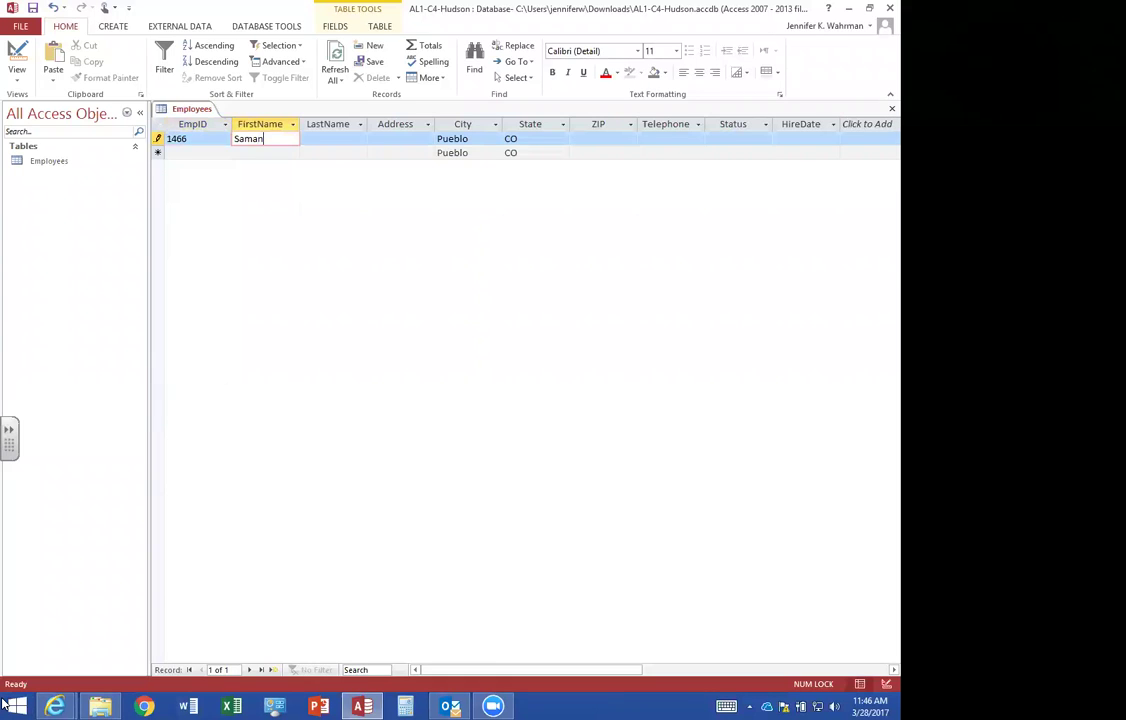
key(Tab)
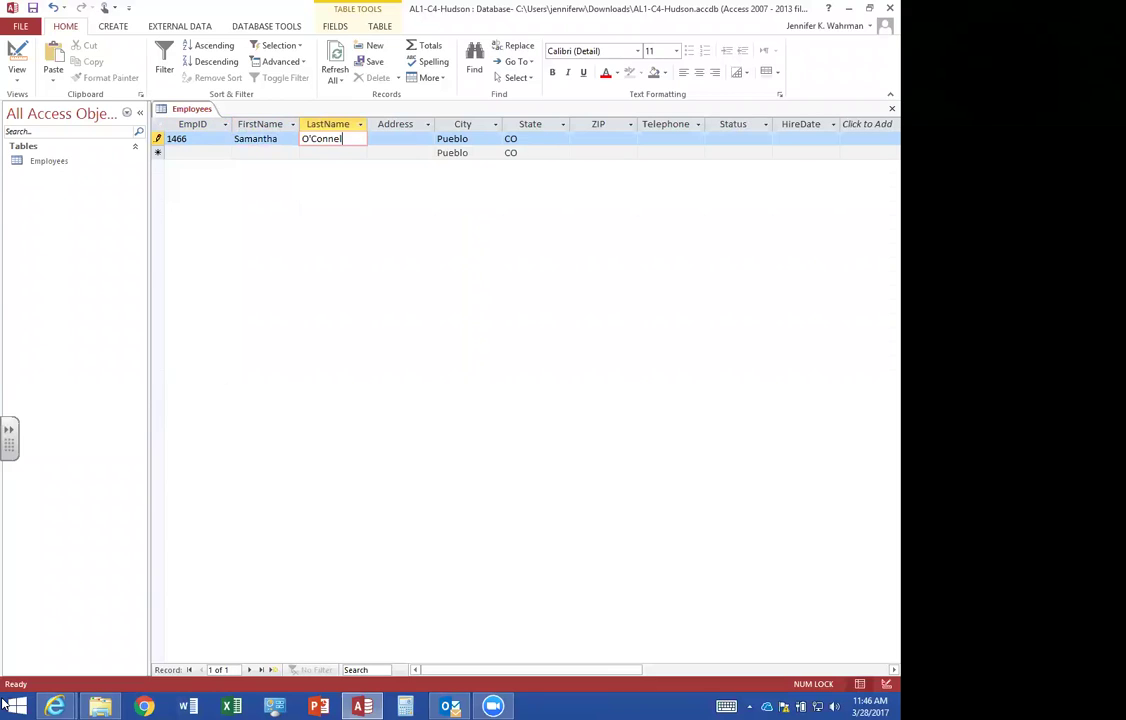
key(Tab)
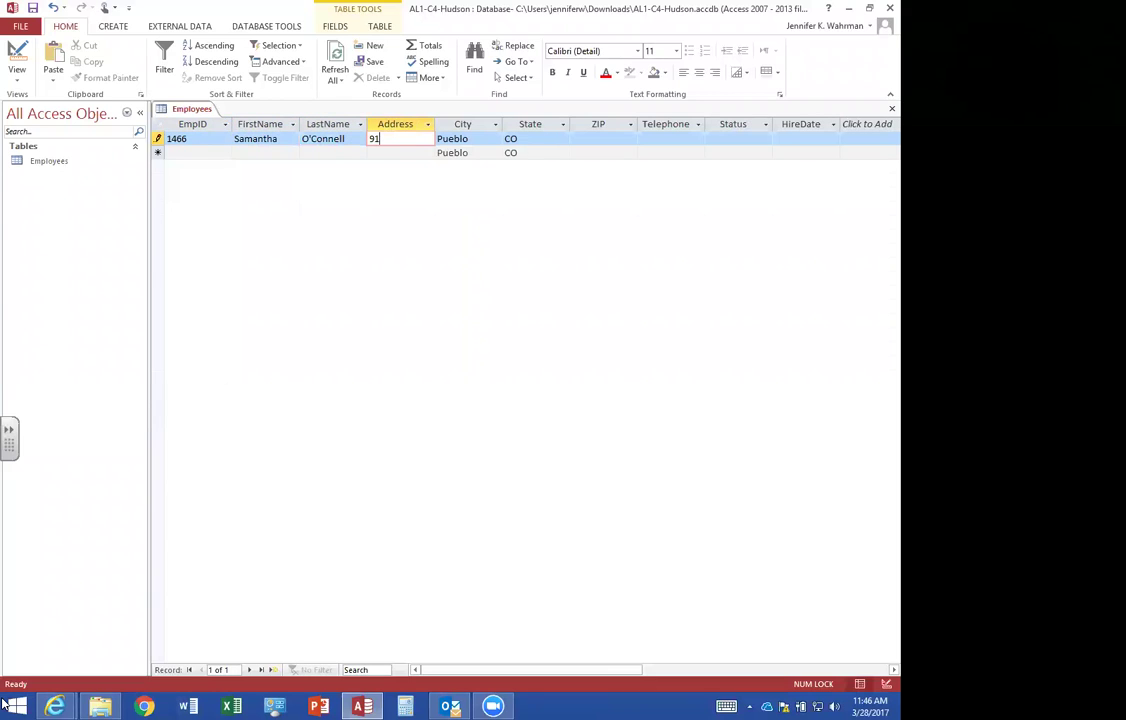
key(Tab)
key(Tab)
key(Tab)
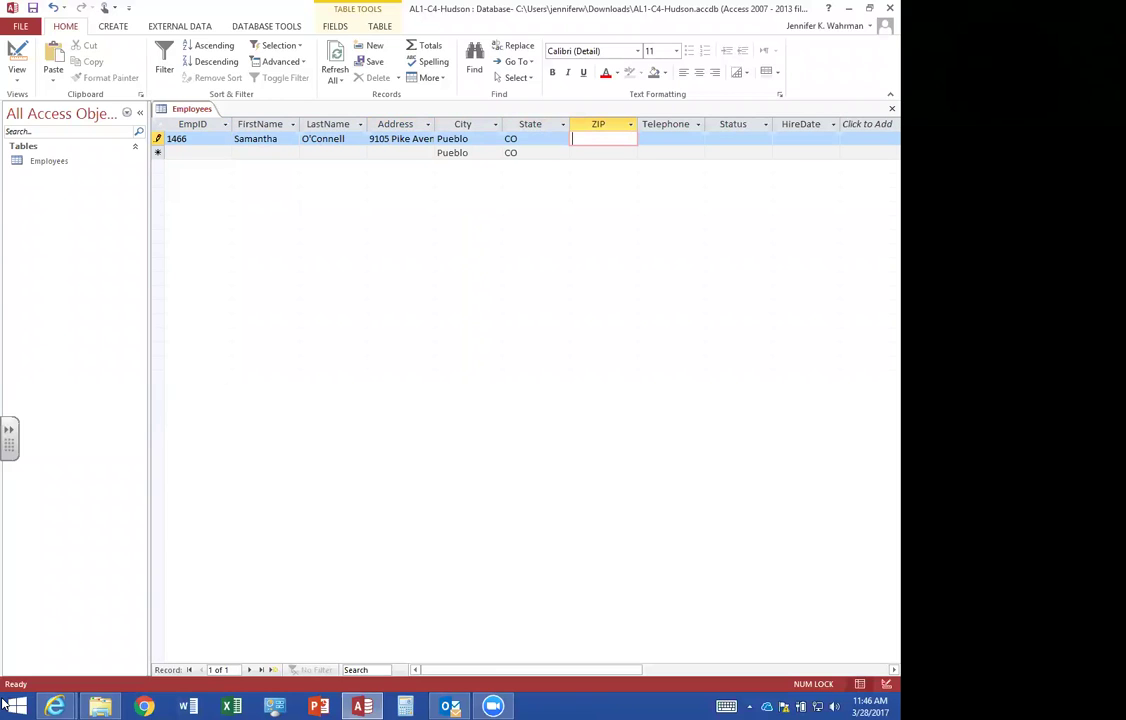
text(81011)
key(Tab)
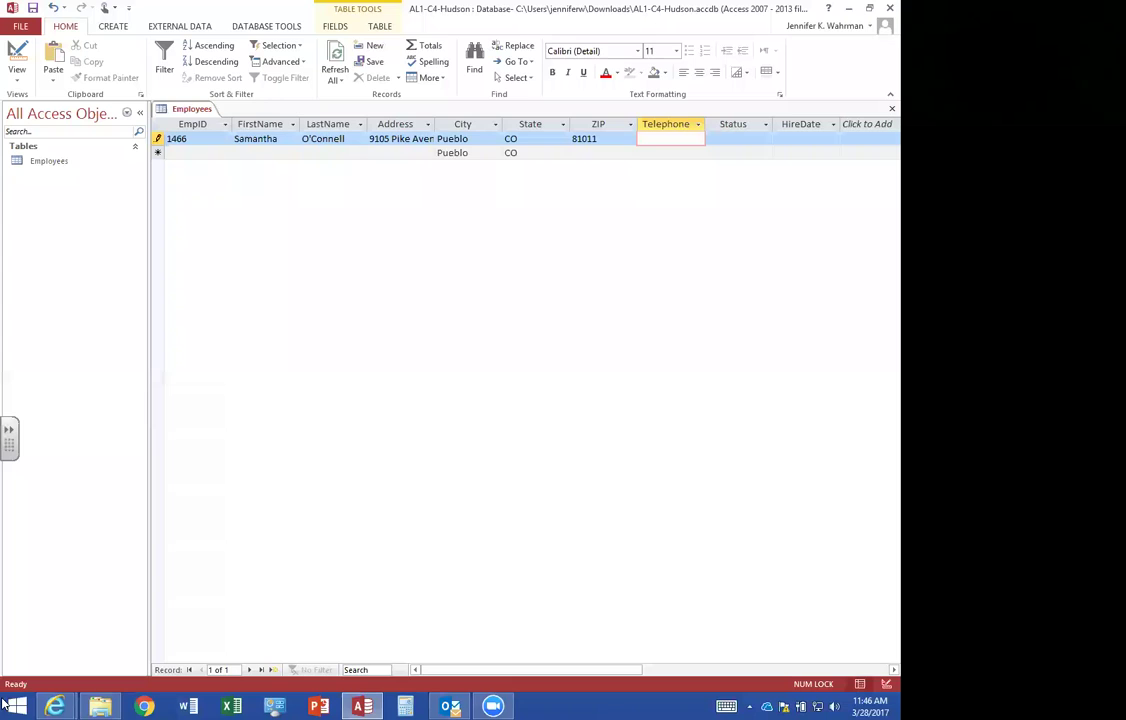
text(7195557658)
key(Tab)
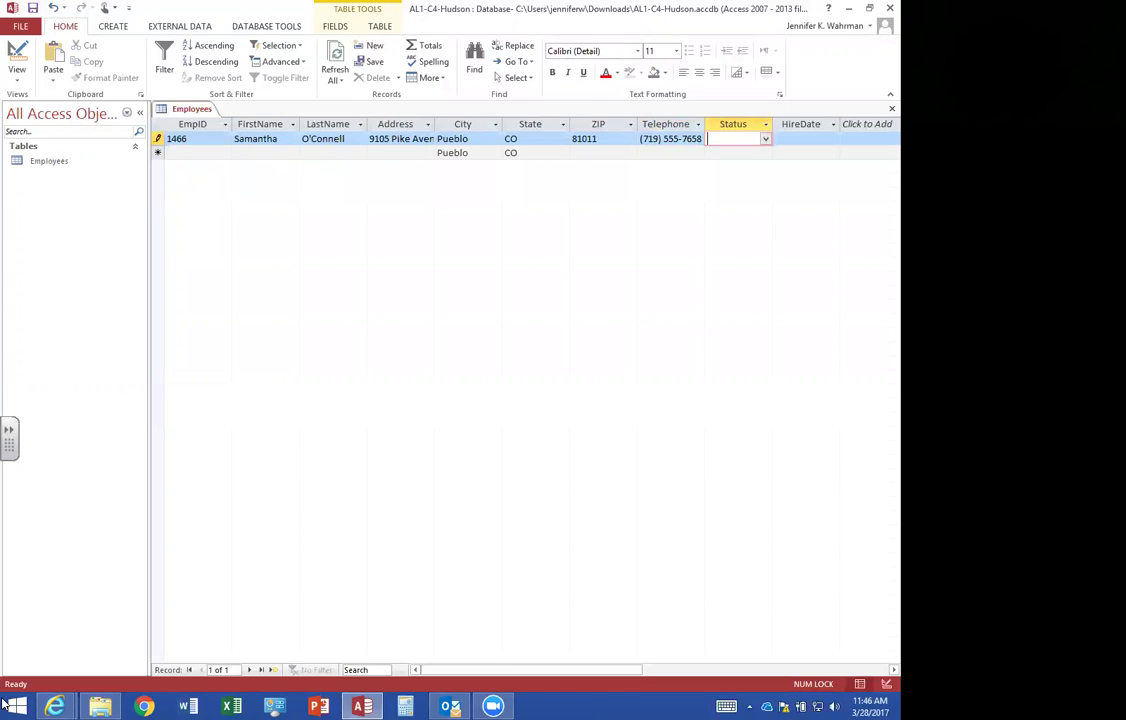
Set the record's status to Full-time and hire date to 8/15/2013, saving it.
text(Full-time)
click(765, 141)
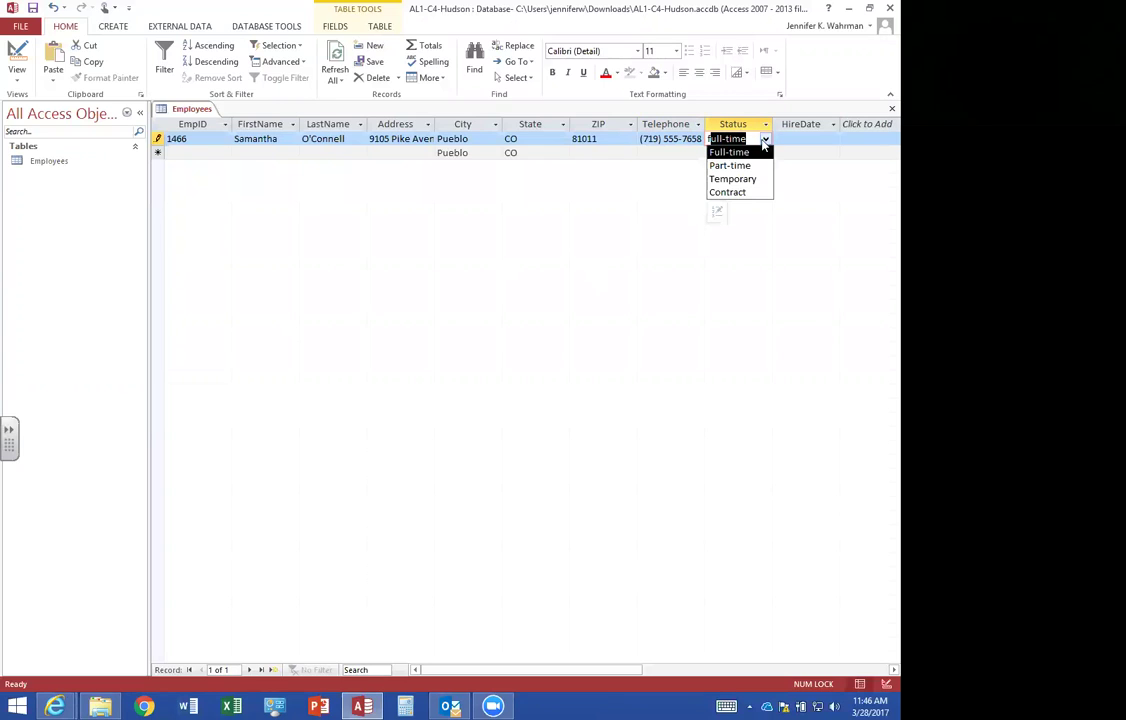
click(730, 152)
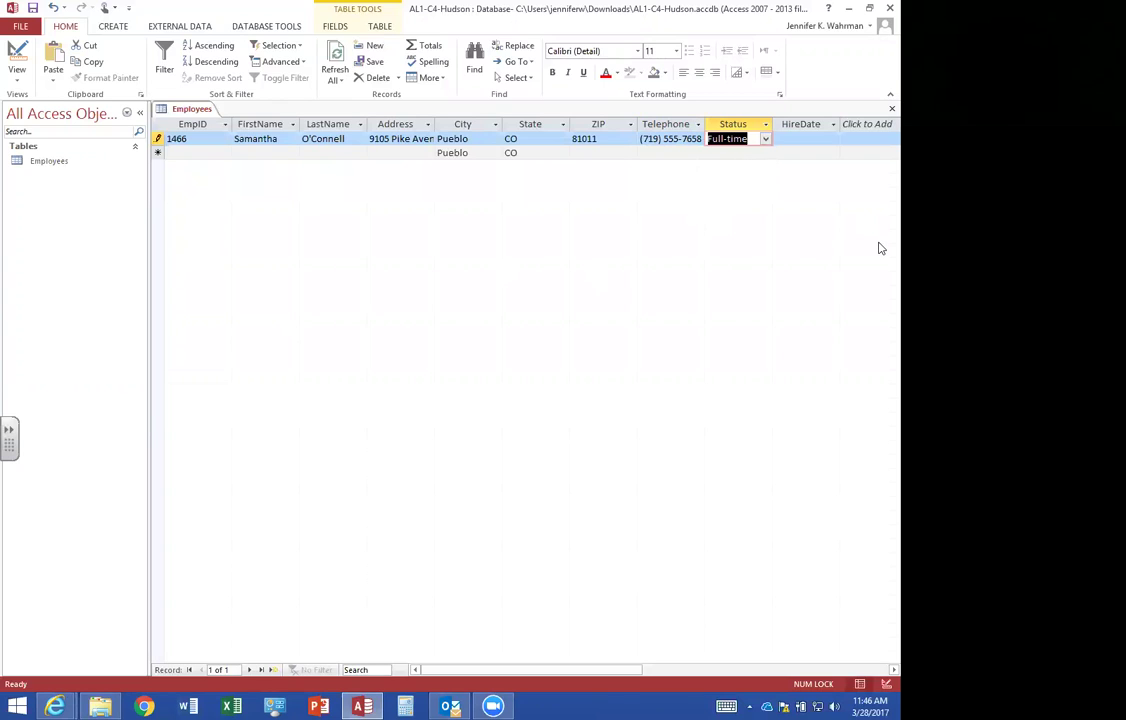
key(Tab)
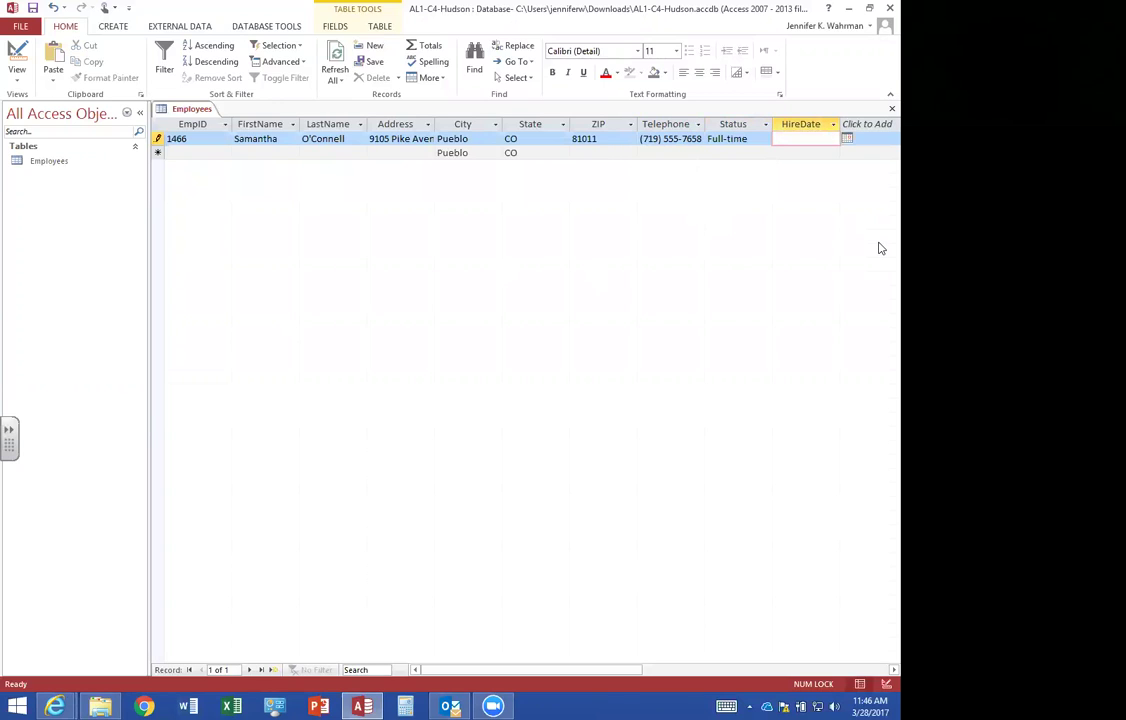
text(8/15/20163)
key(BackSpace)
key(BackSpace)
key(Tab)
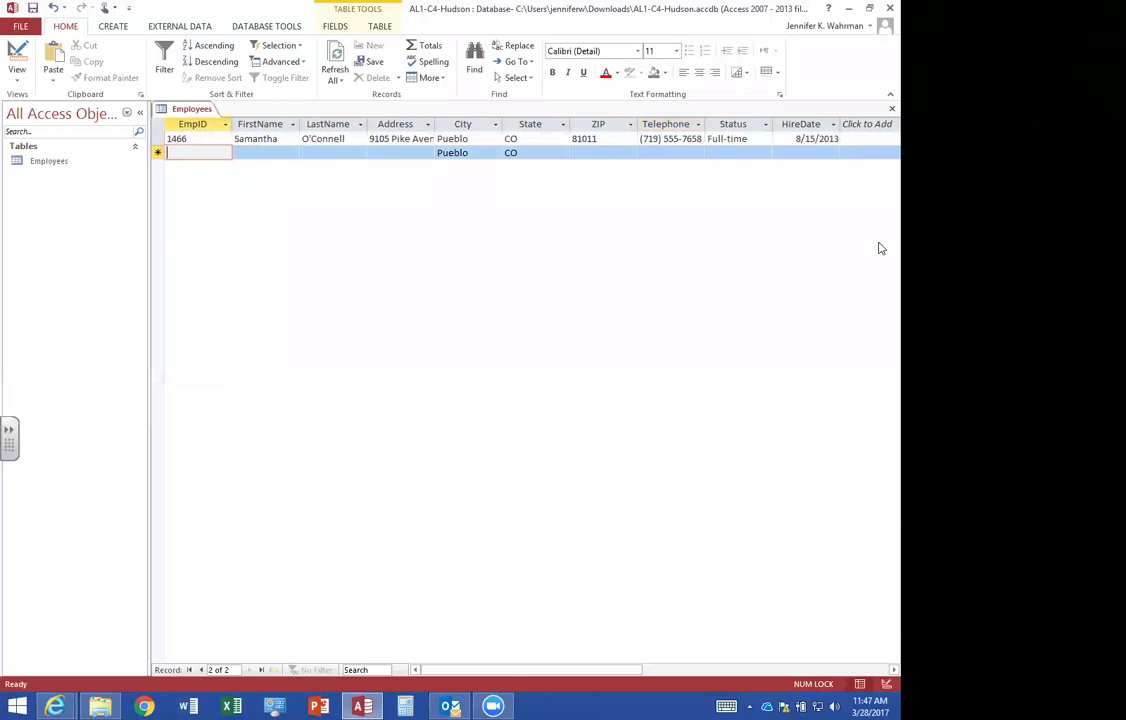
Enter the second employee's ID, name, address, ZIP and phone as Full-time, hired 11/15/2009.
text(1790)
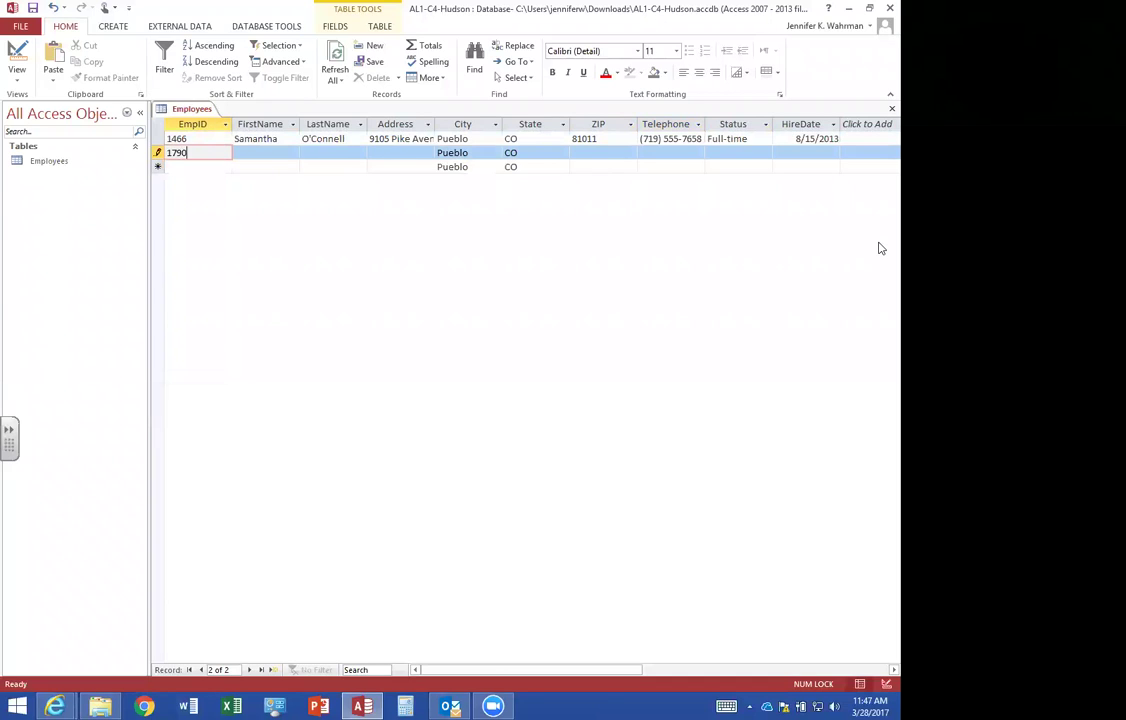
key(Tab)
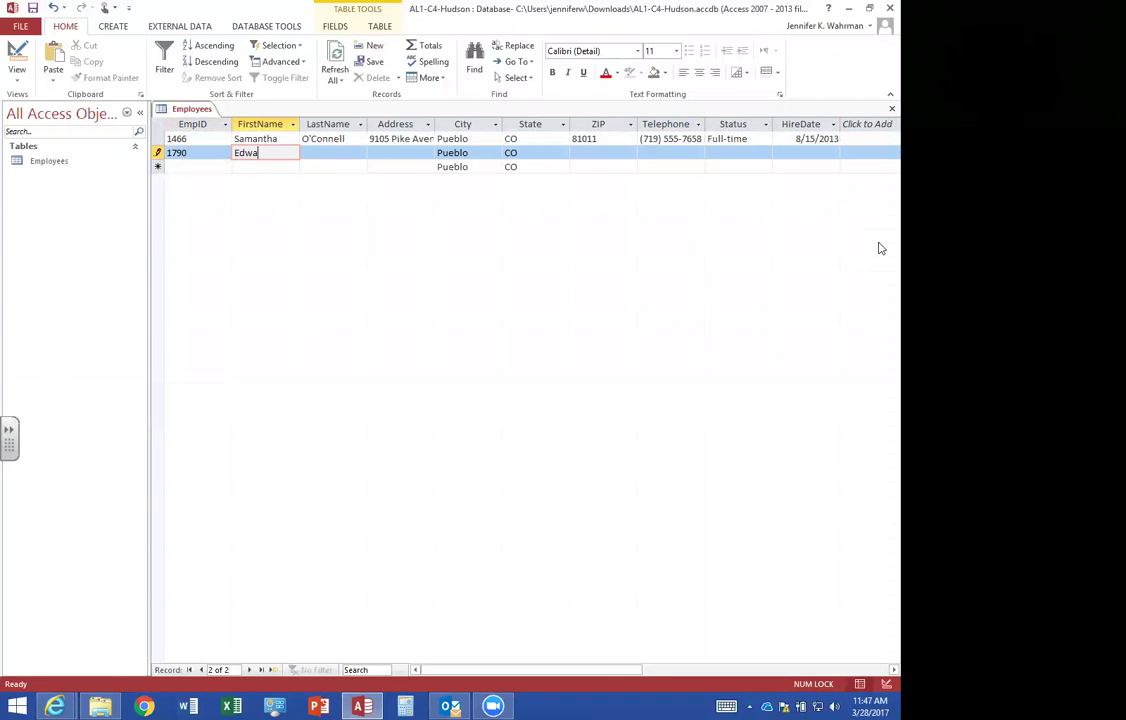
key(Tab)
key(Tab)
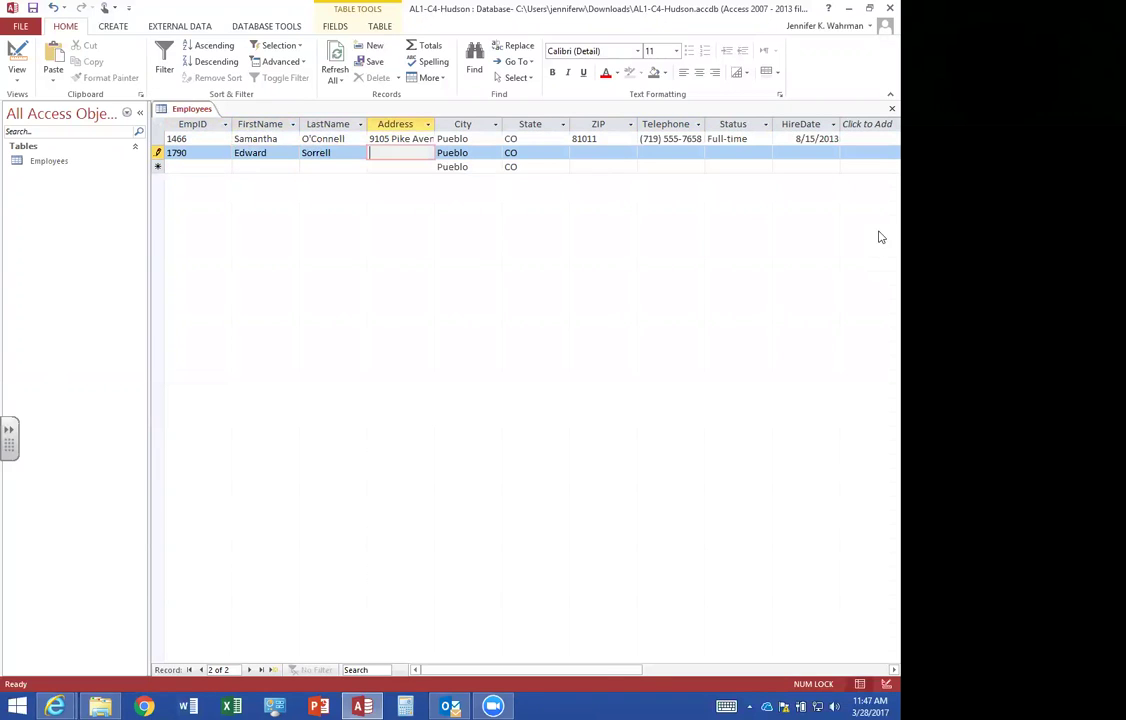
key(Tab)
key(Tab)
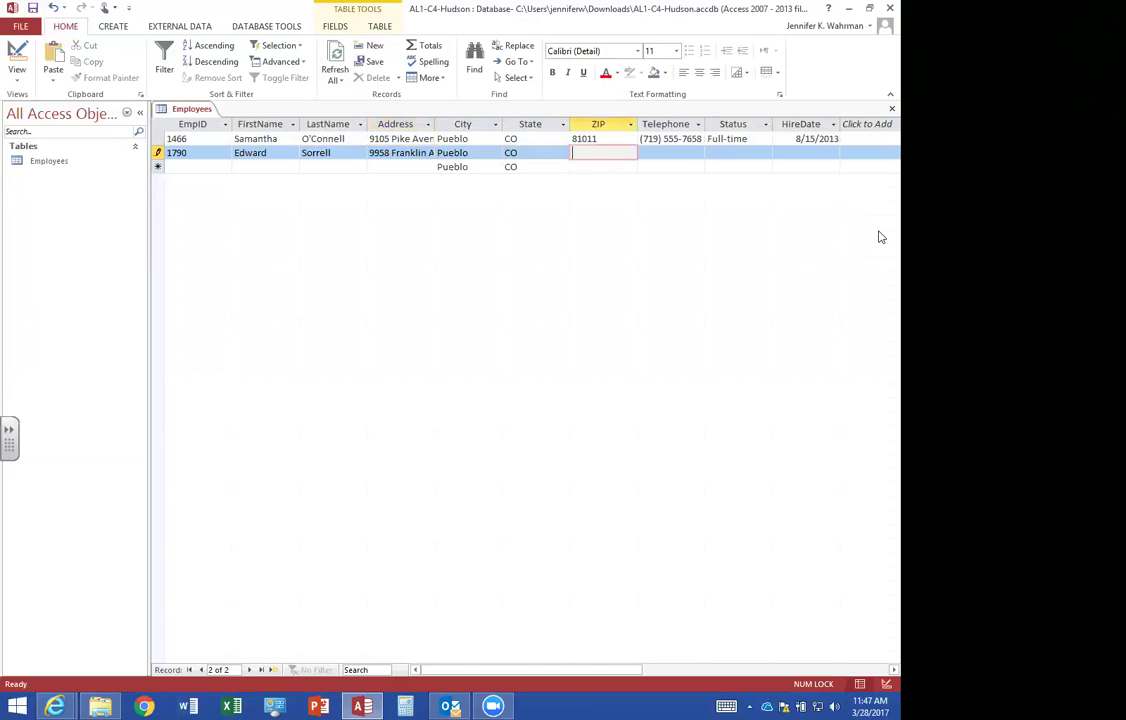
text(81006)
key(Tab)
text(719) 555-3724)
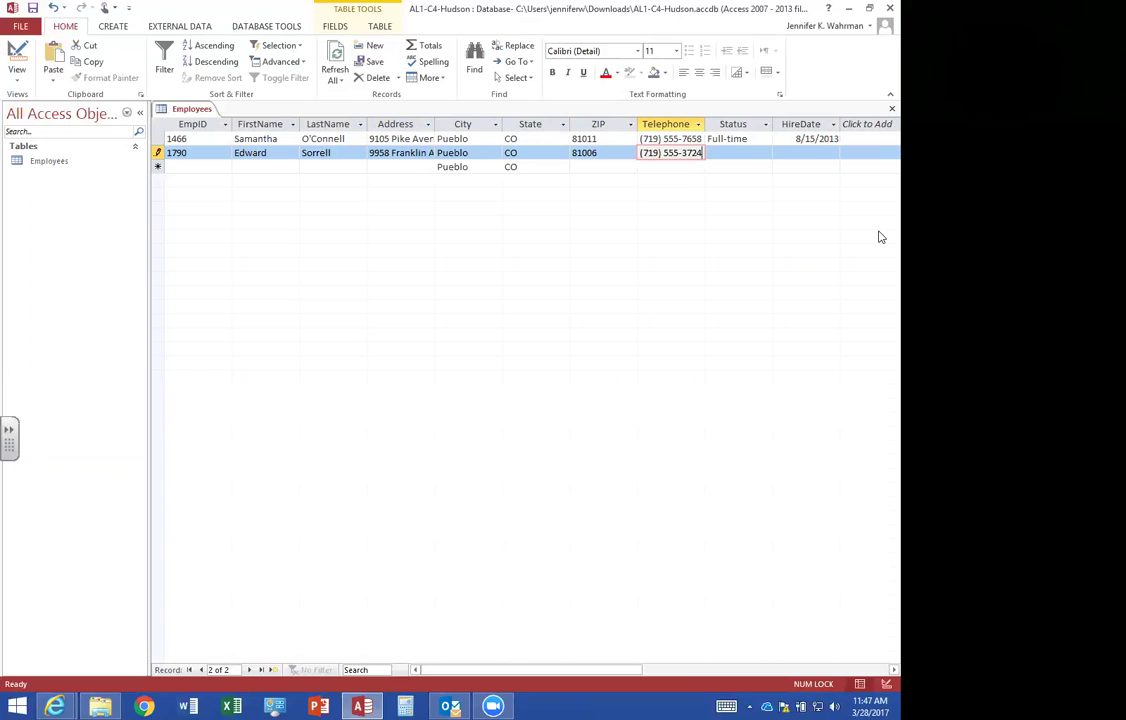
key(Tab)
text(Full-time)
key(Tab)
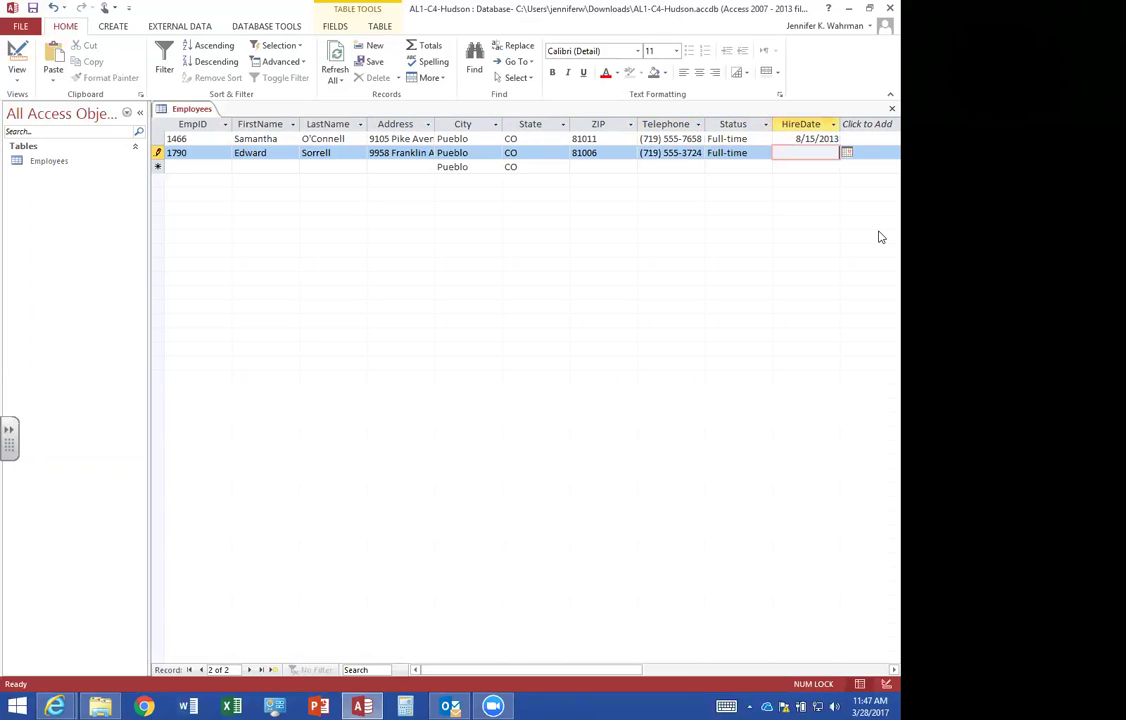
text(11/15/2009)
key(Tab)
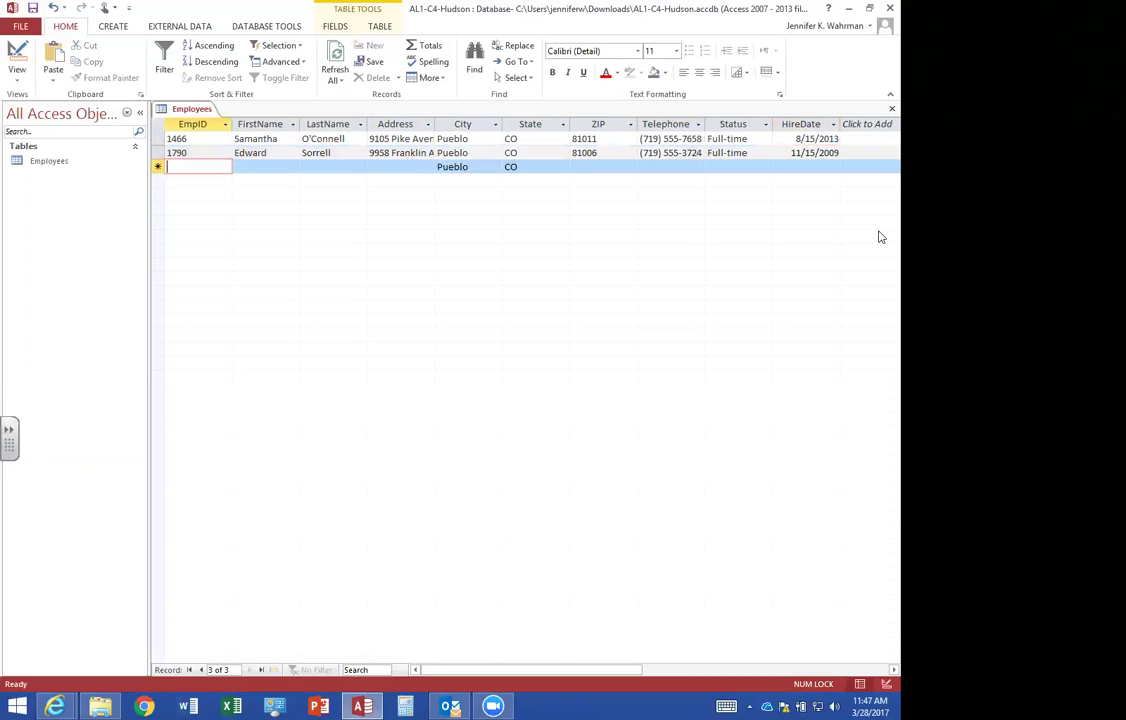
Add the third employee's ID, name, address, ZIP and phone as Full-time, hired 8/1/2011.
text(1947)
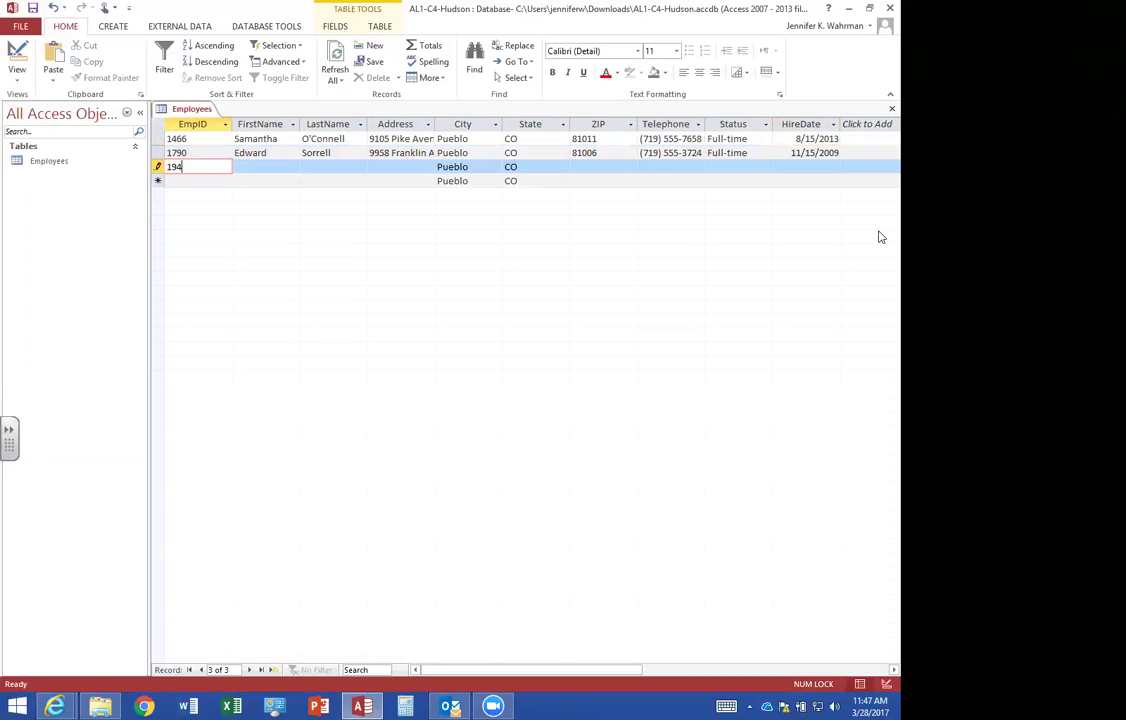
key(Tab)
key(Tab)
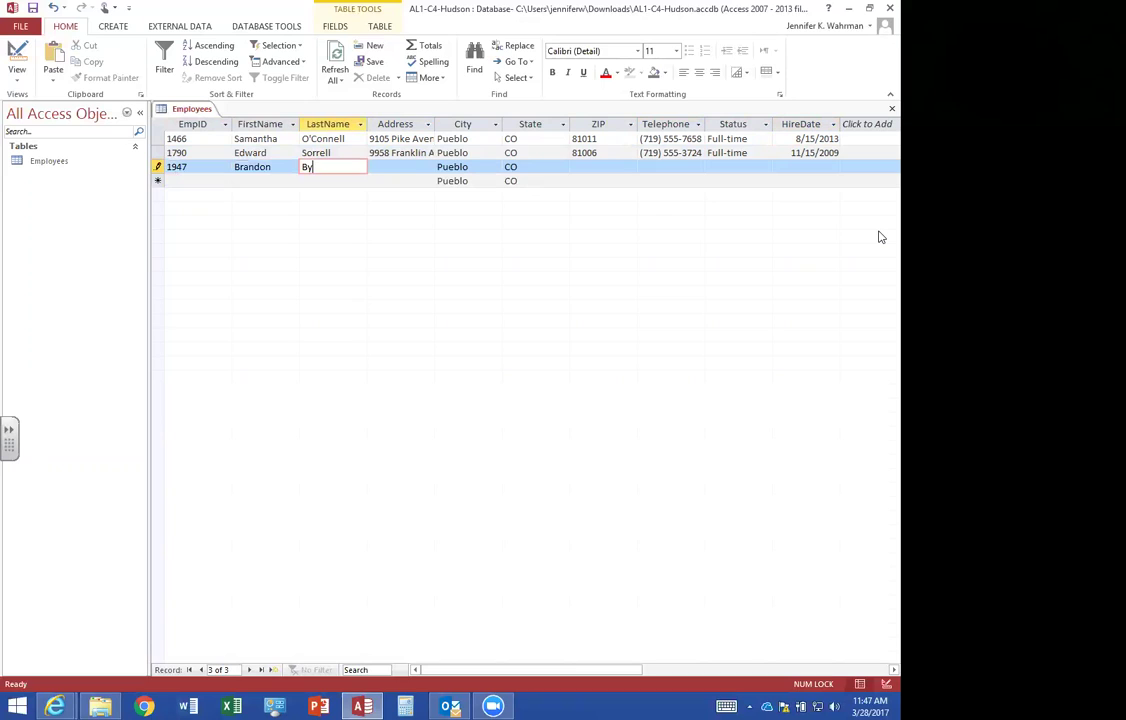
key(Tab)
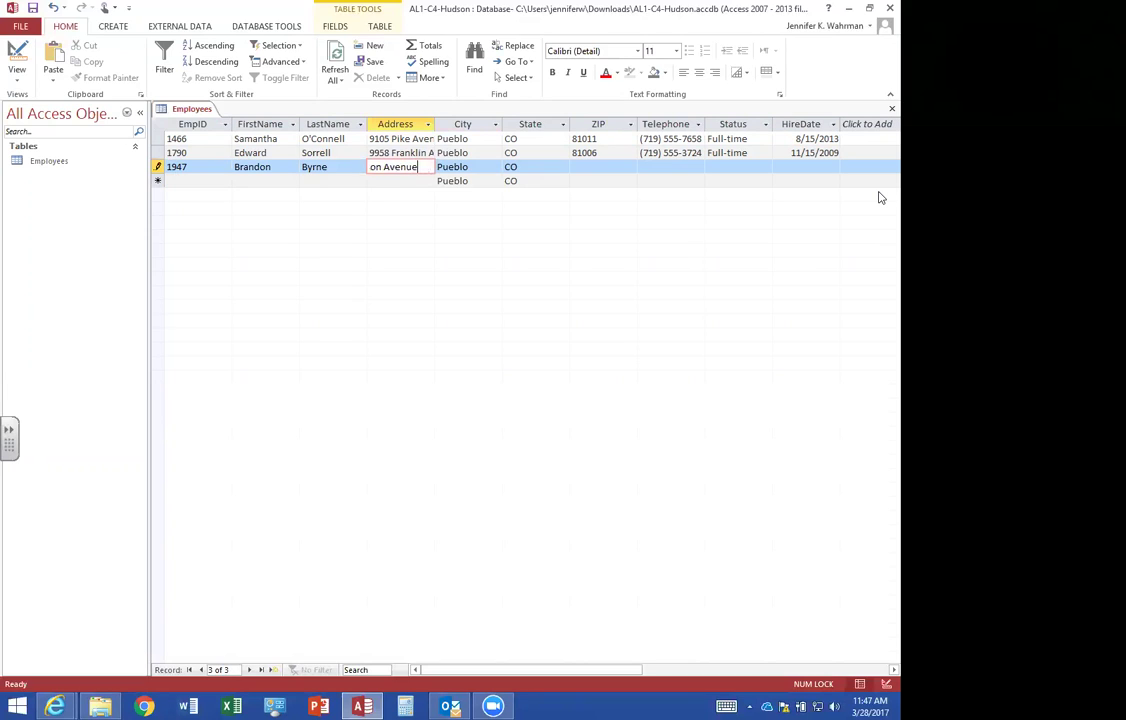
key(Tab)
key(Tab)
key(Tab)
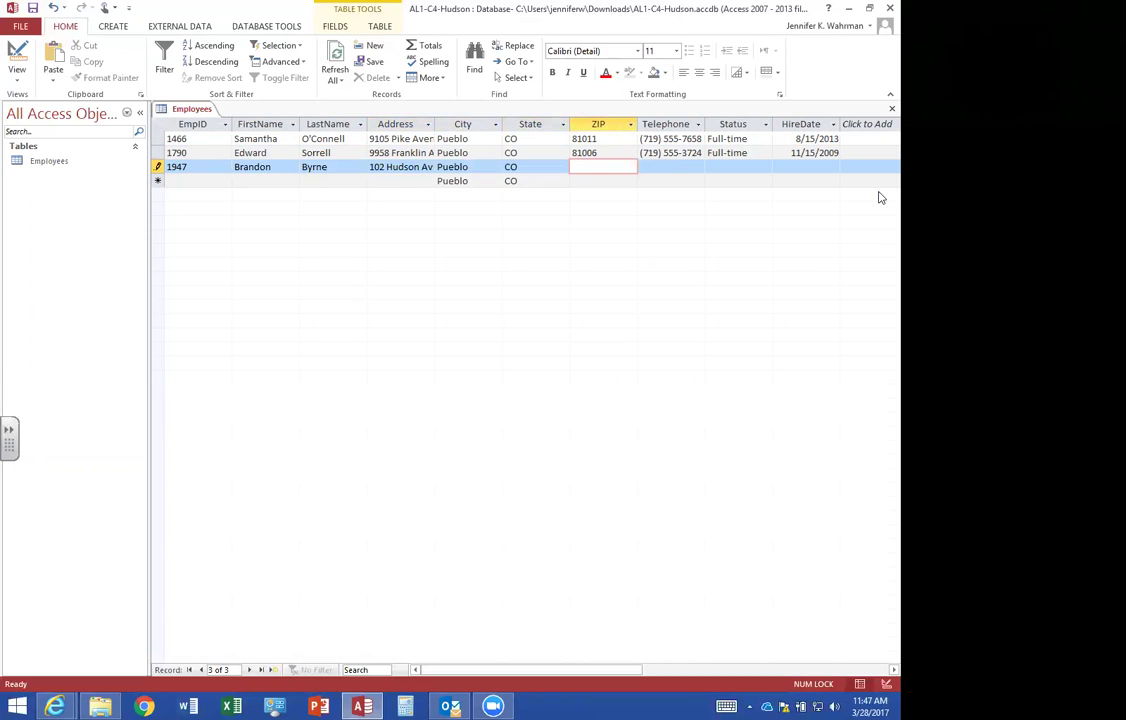
text(81012)
key(Tab)
text(719) 555-1202)
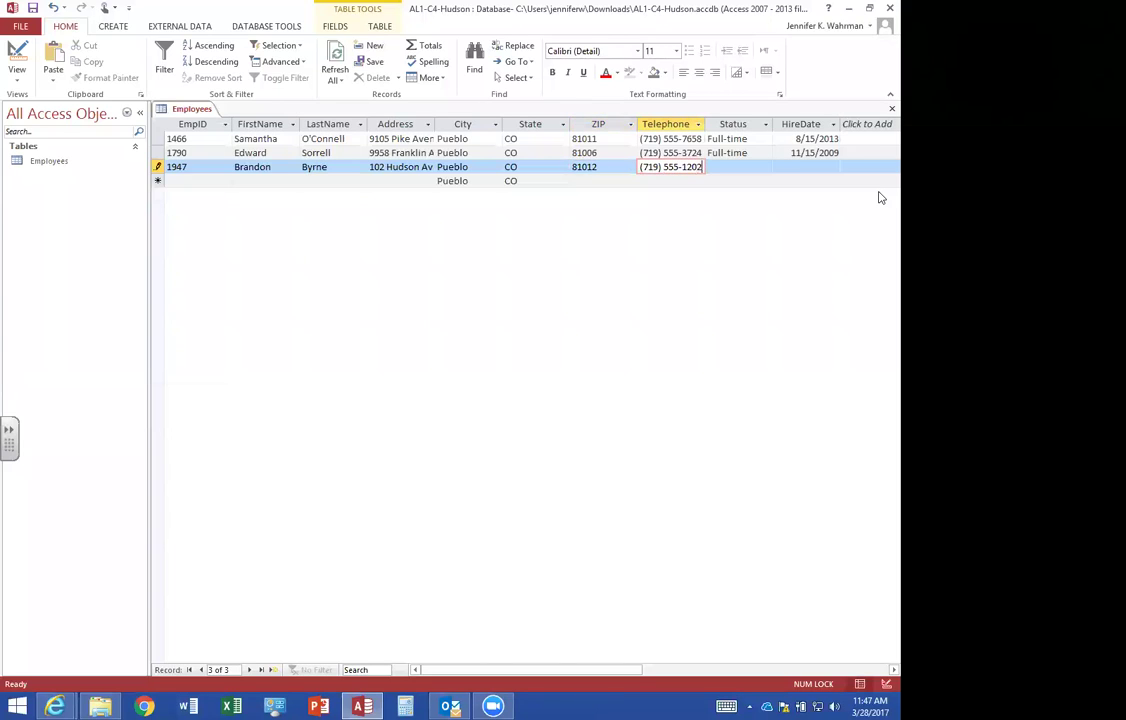
key(Tab)
text(F)
key(Tab)
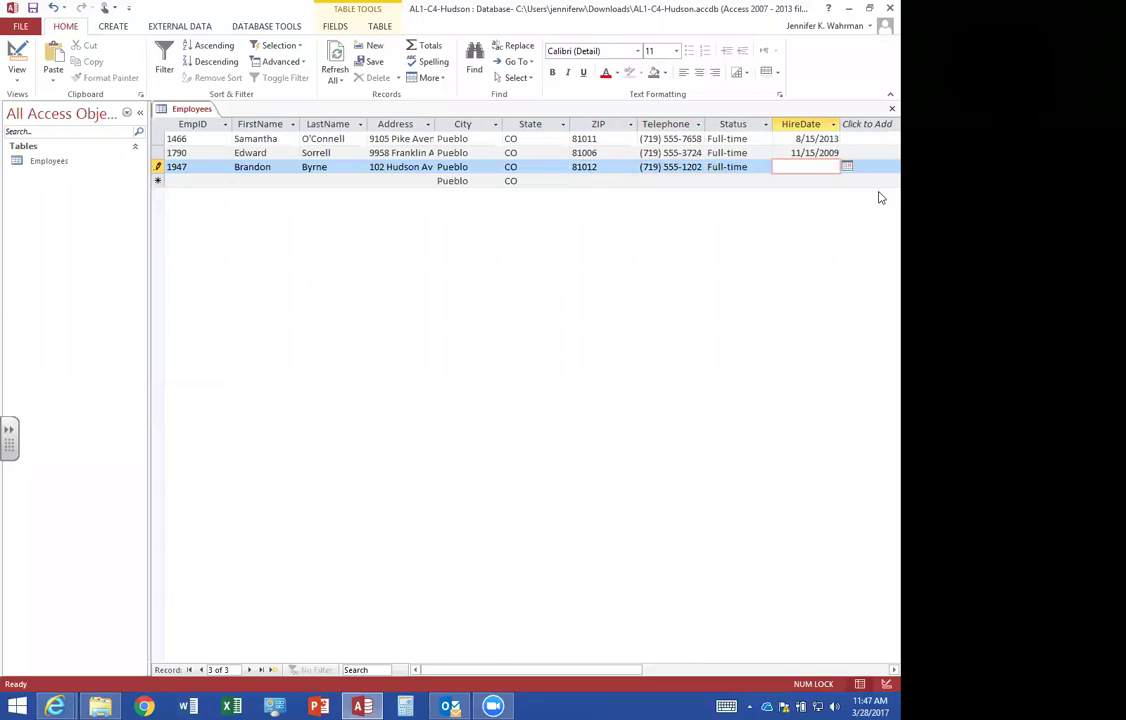
text(8/1/2011)
key(Tab)
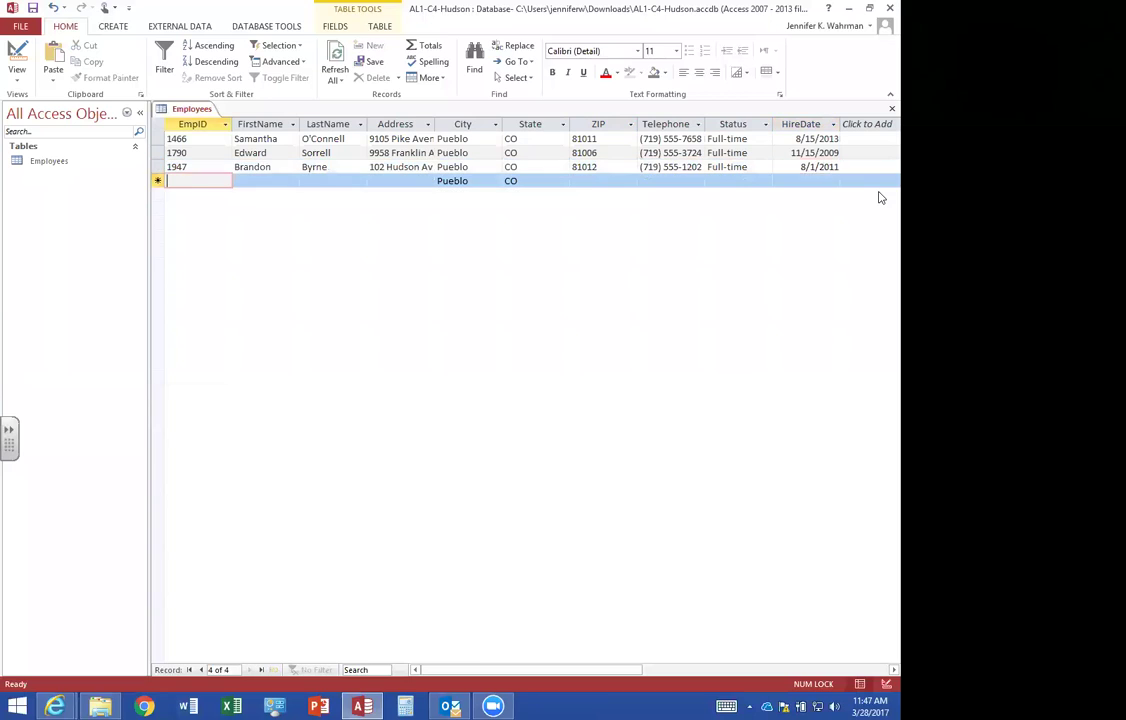
Fill in the fourth employee's ID, names, street address, ZIP and phone, with Full-time status.
text(1955)
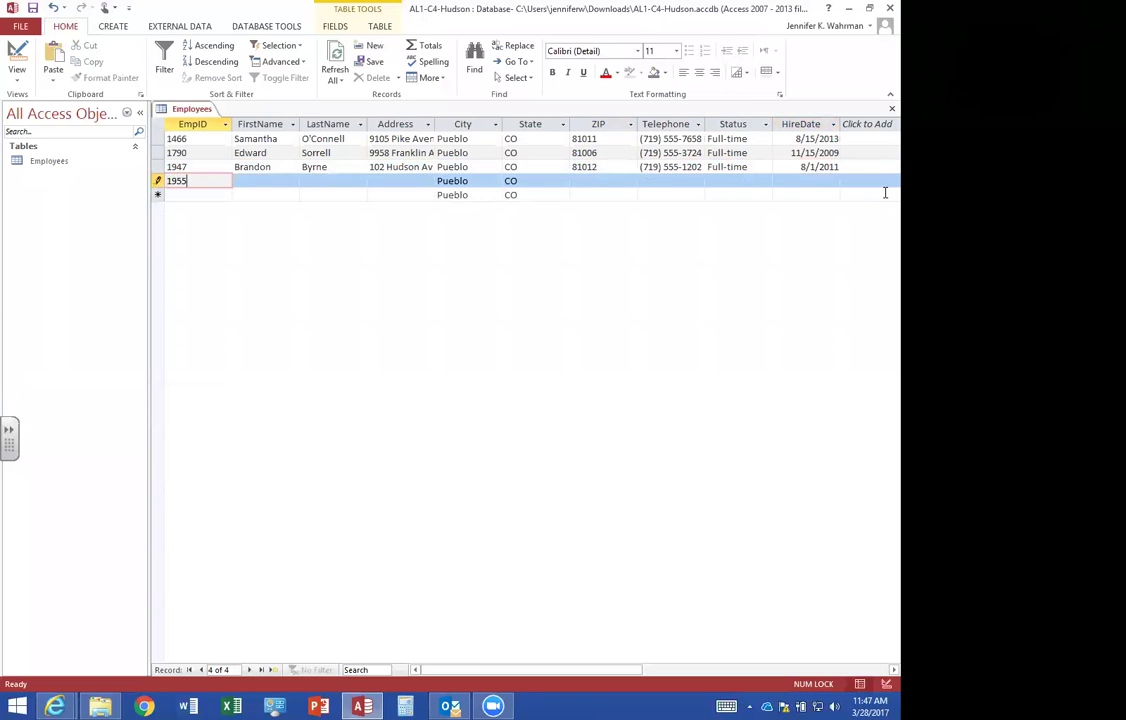
key(Tab)
key(Tab)
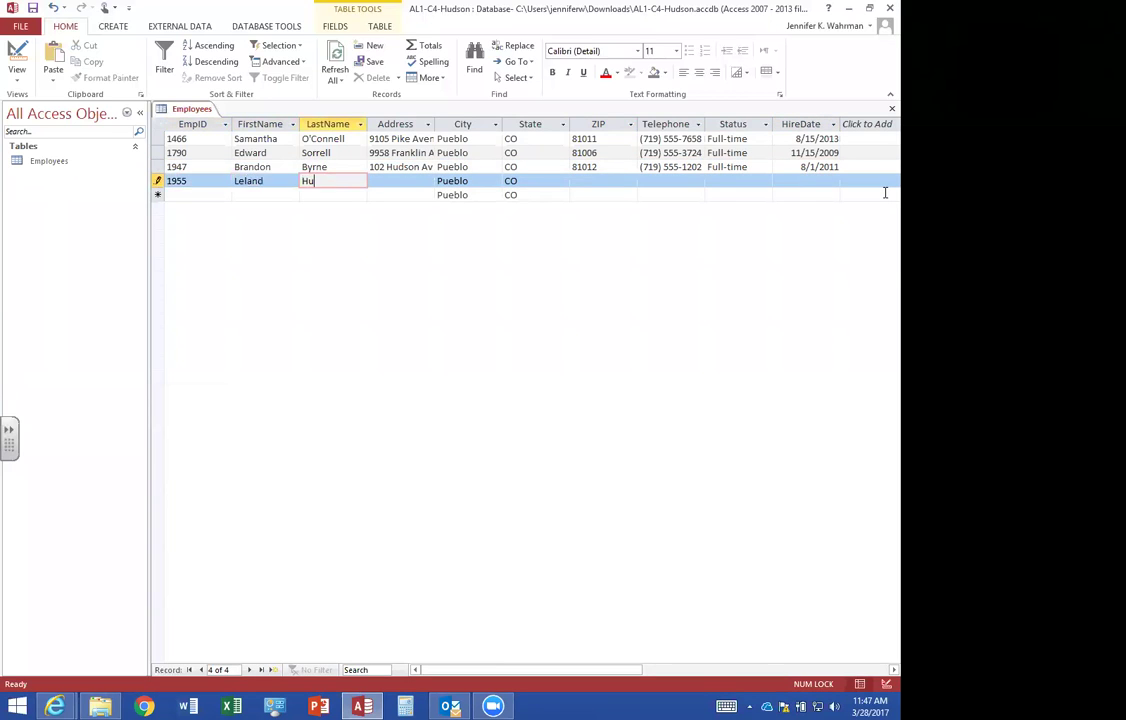
key(Tab)
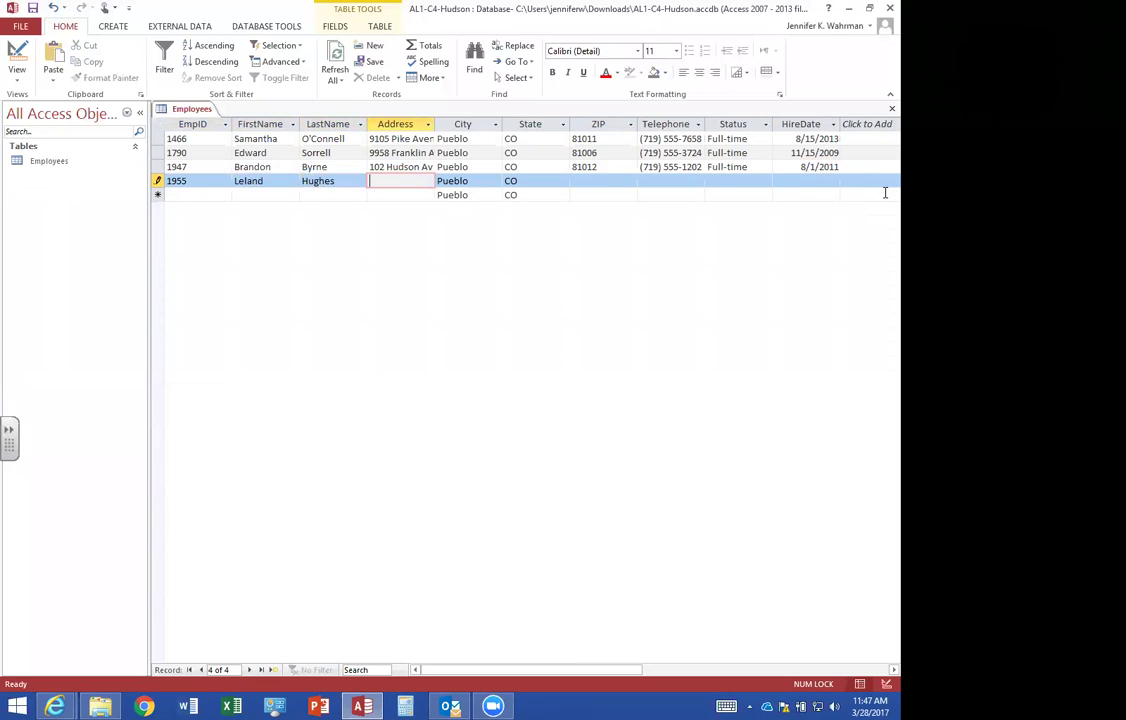
key(Tab)
key(Tab)
key(Tab)
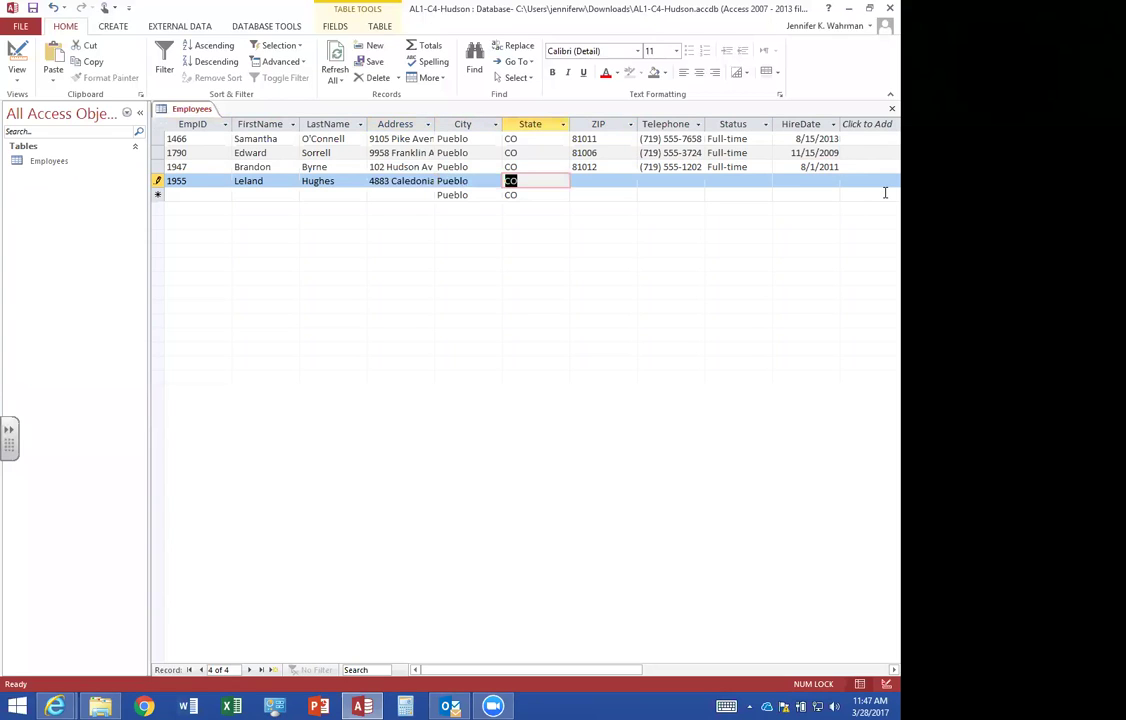
text(81005)
key(Tab)
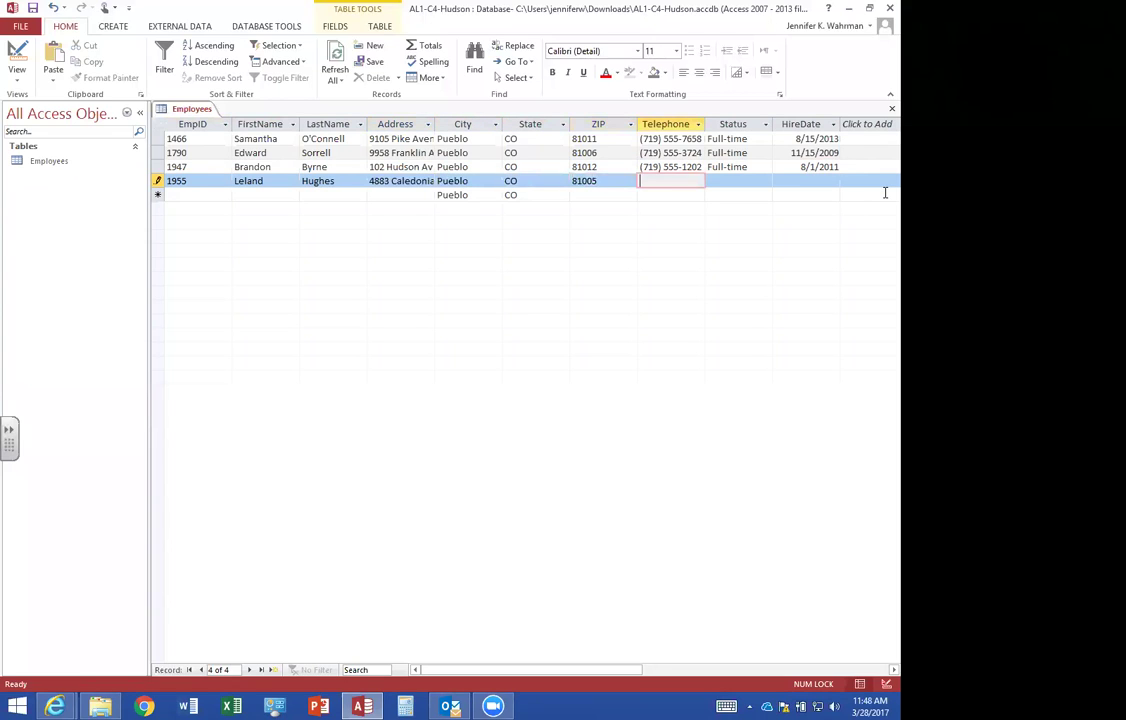
text(719) )
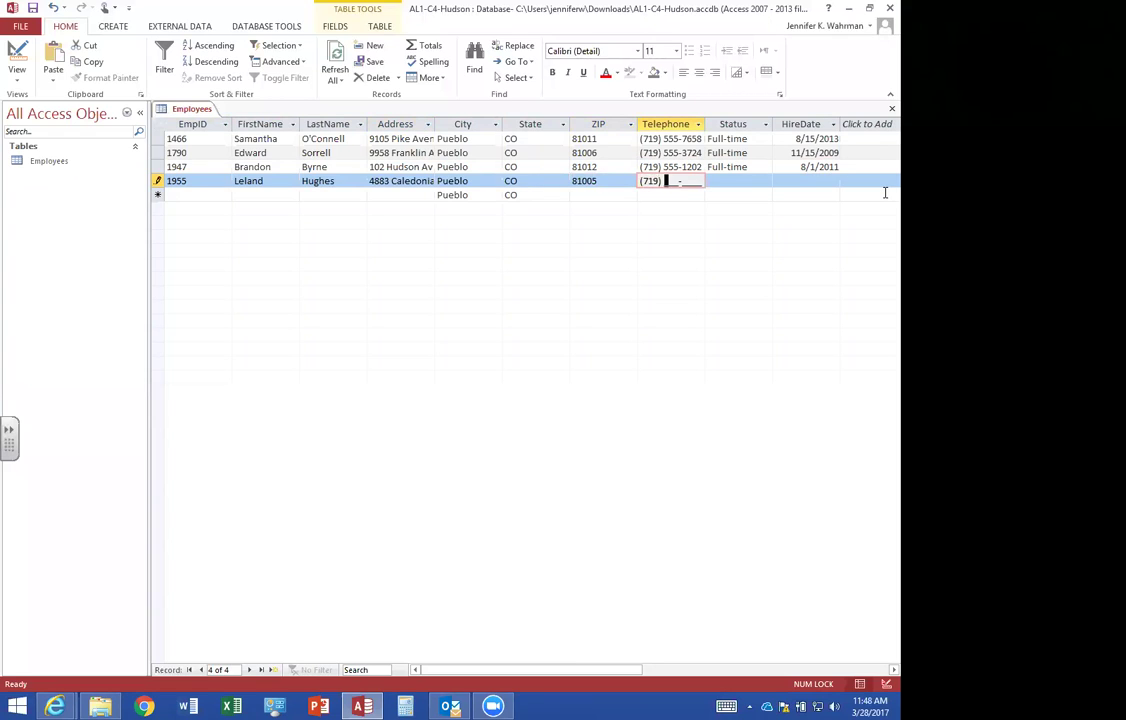
text(555-1211)
key(Tab)
text(f)
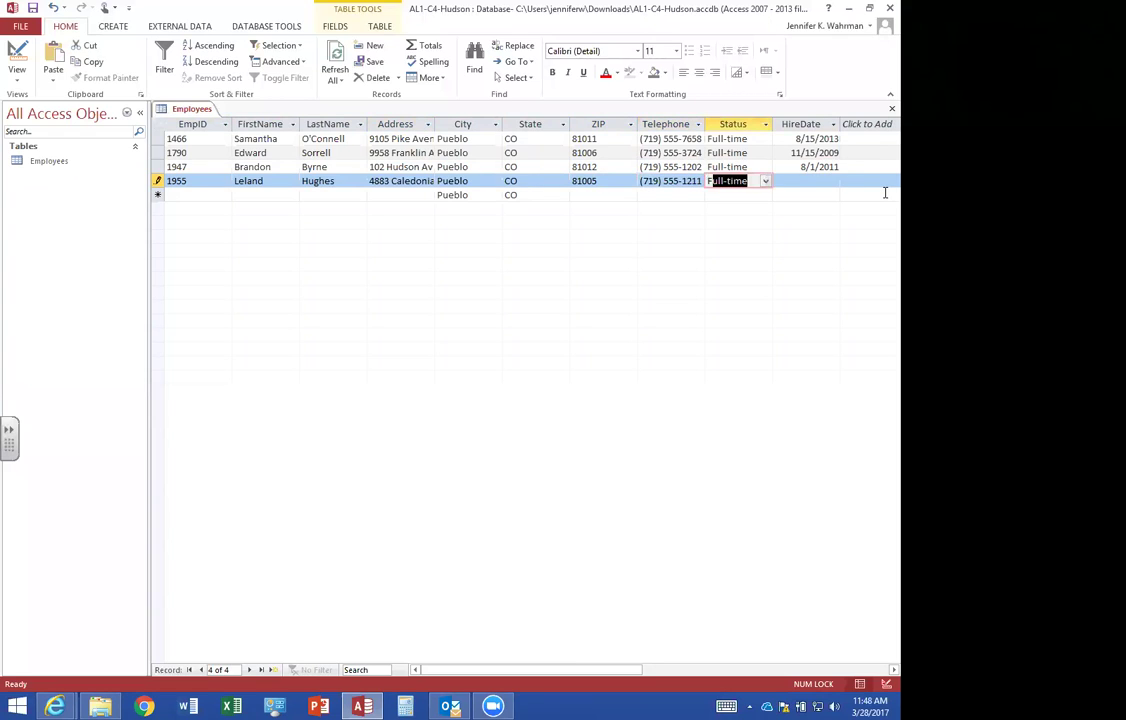
key(Tab)
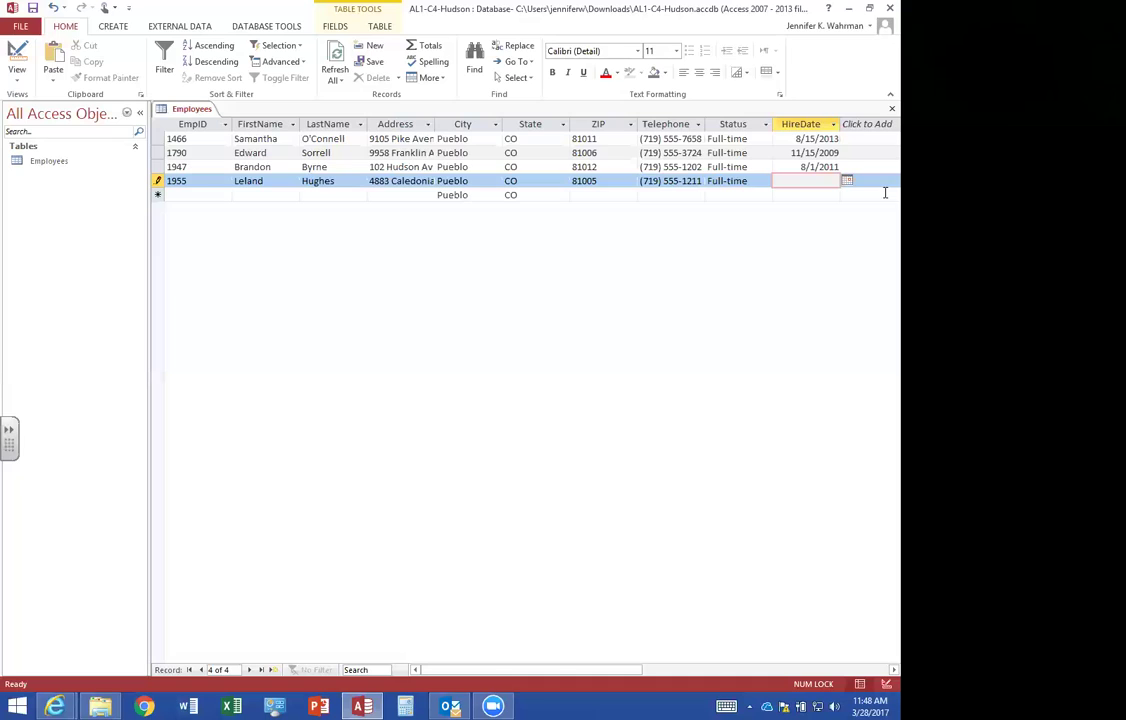
Save the fourth record with hire date 3/1/2013, then start the fifth with ID and name.
text(3/1/2013)
key(Tab)
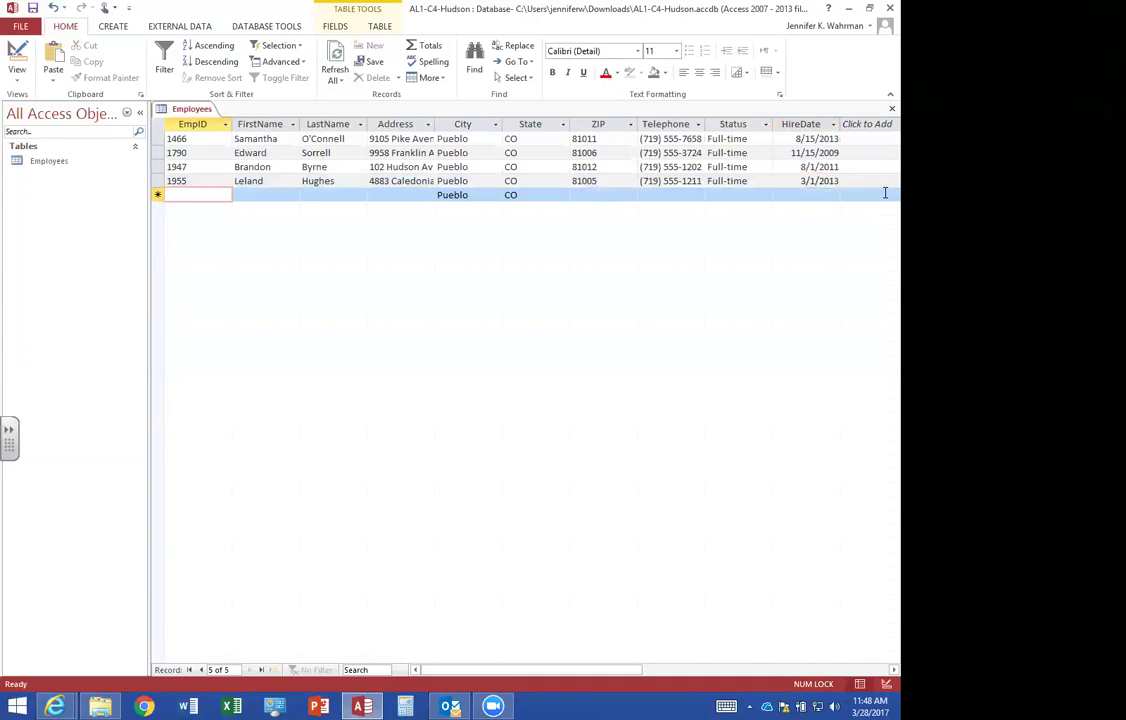
text(1994)
key(Tab)
text(rosa)
key(BackSpace)
key(BackSpace)
key(BackSpace)
key(BackSpace)
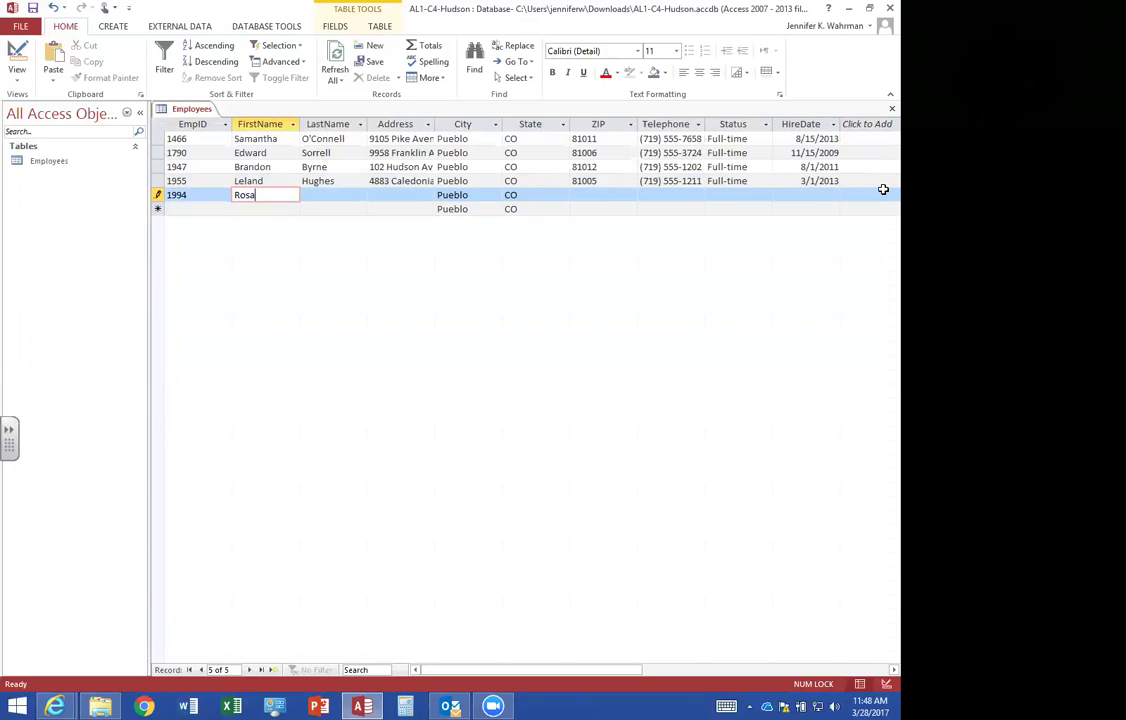
key(Tab)
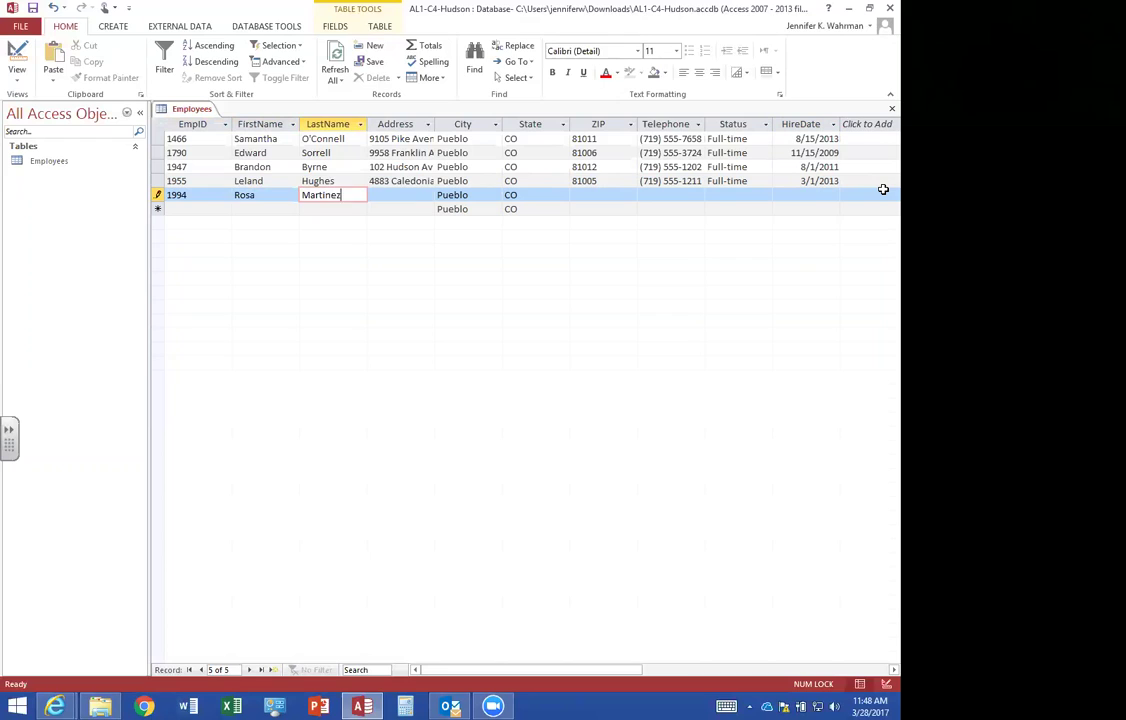
key(Tab)
Complete the fifth record's address, ZIP and phone as Part-time, hired 8/15/2010.
key(Tab)
key(Tab)
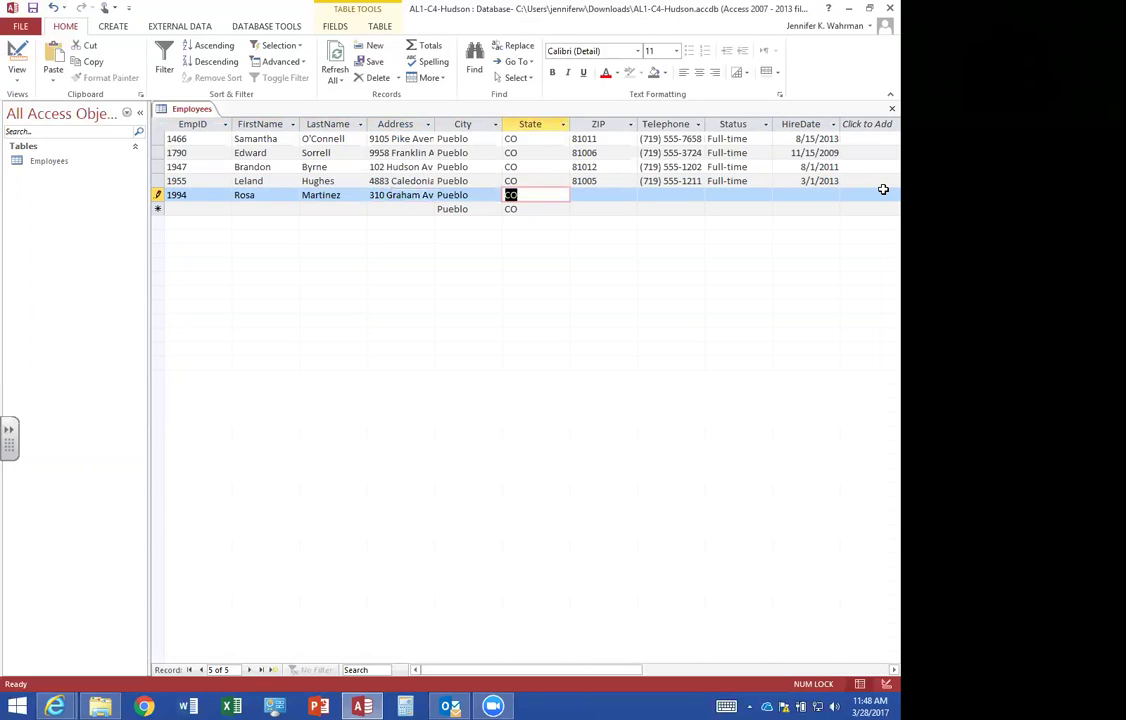
key(Tab)
text(81004)
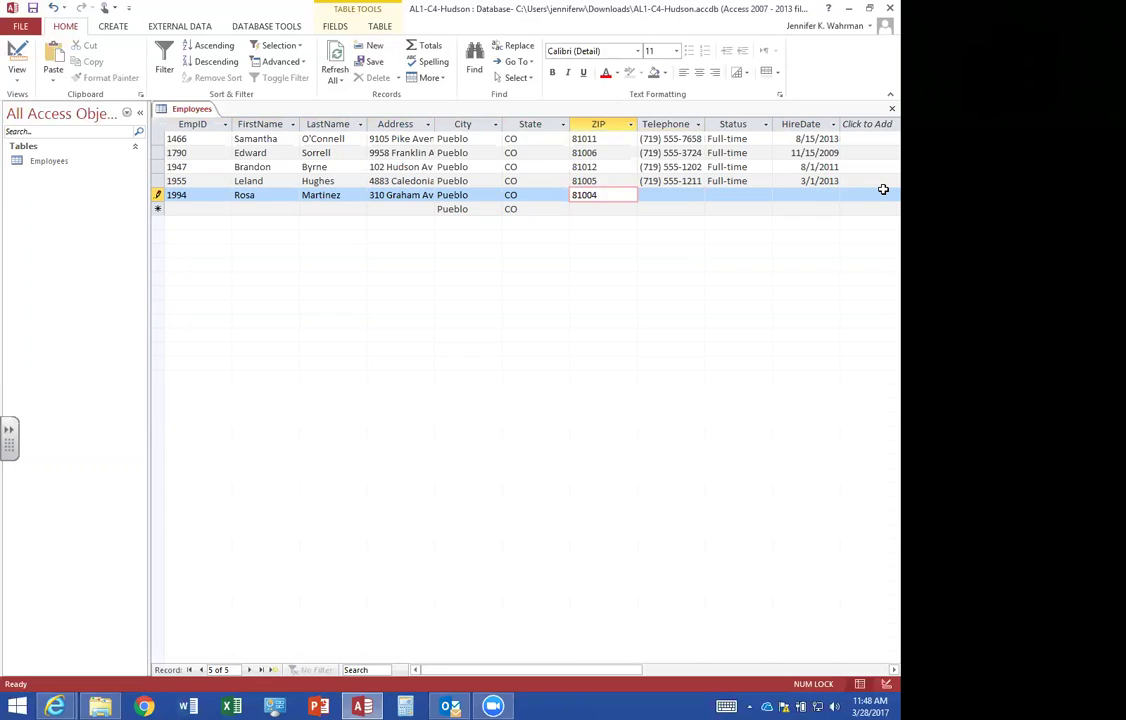
key(Tab)
text(719) 555-8394)
key(Tab)
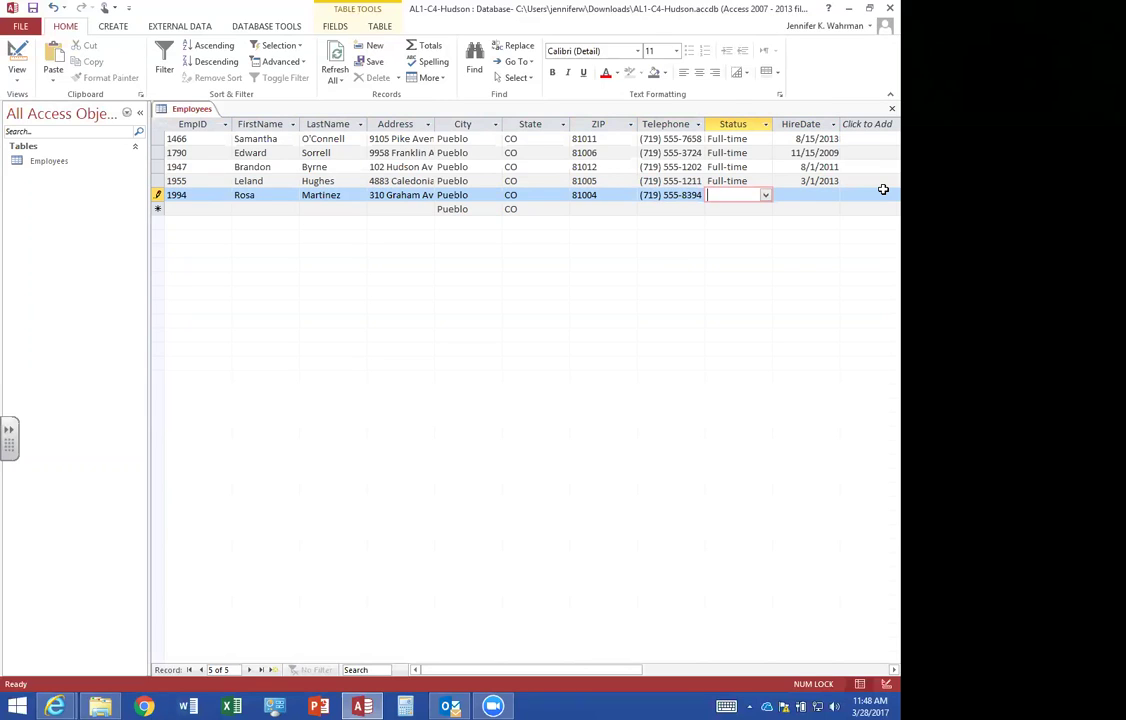
click(765, 195)
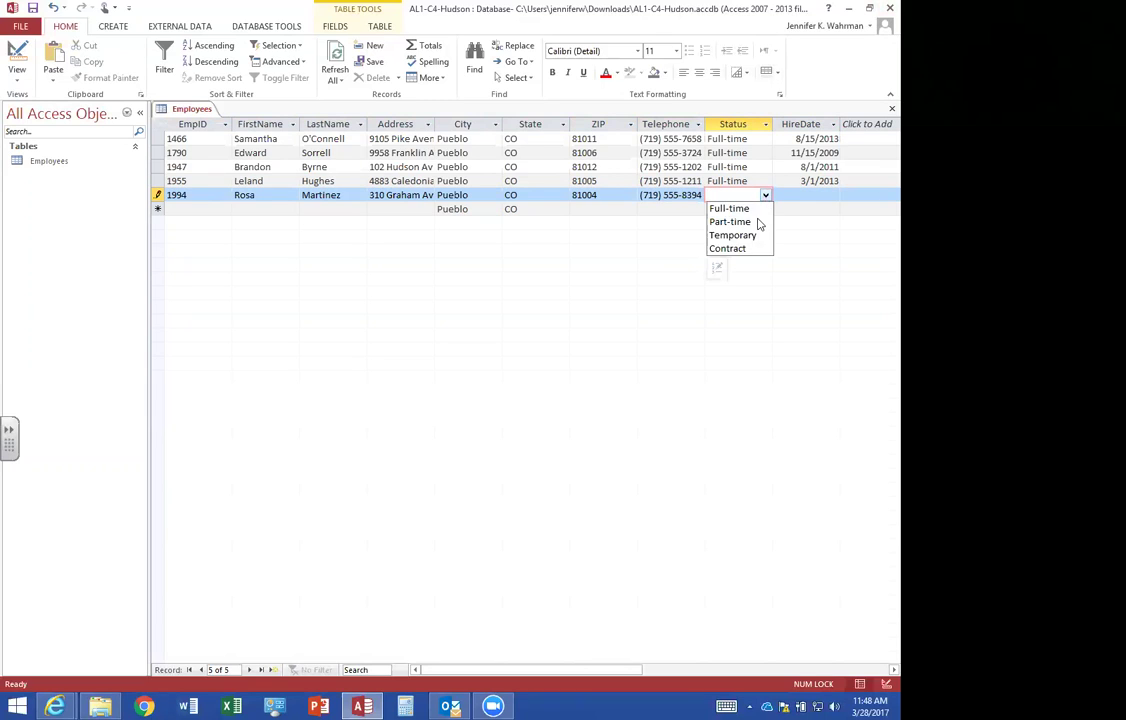
click(758, 222)
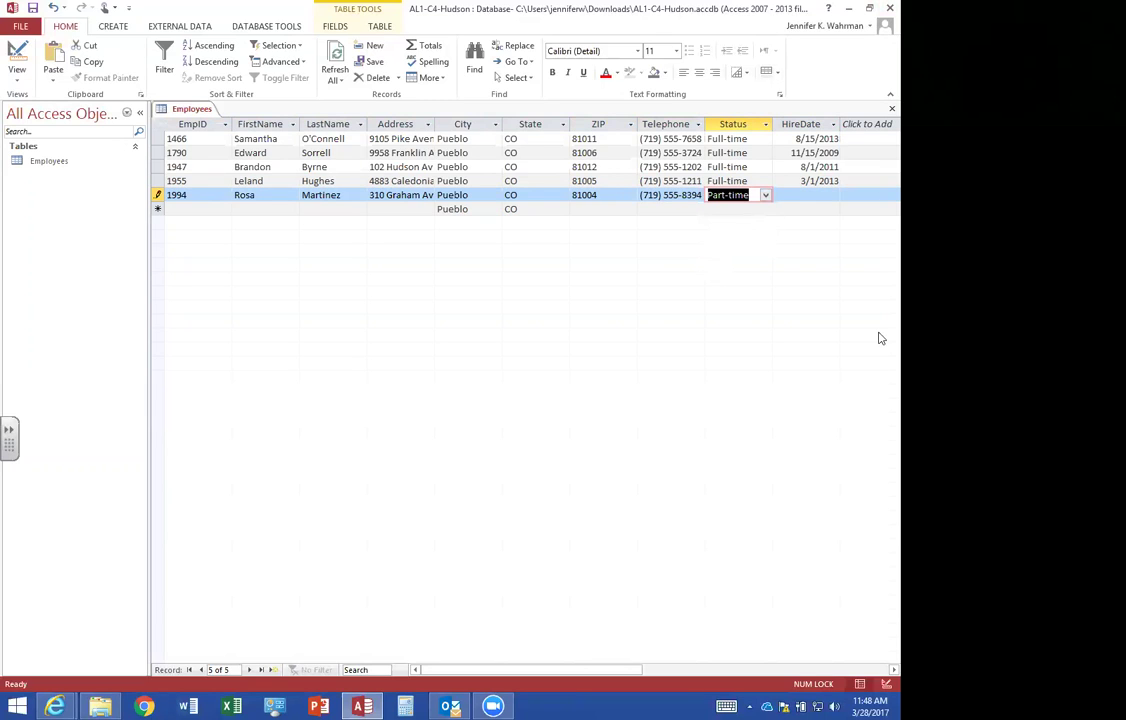
key(Tab)
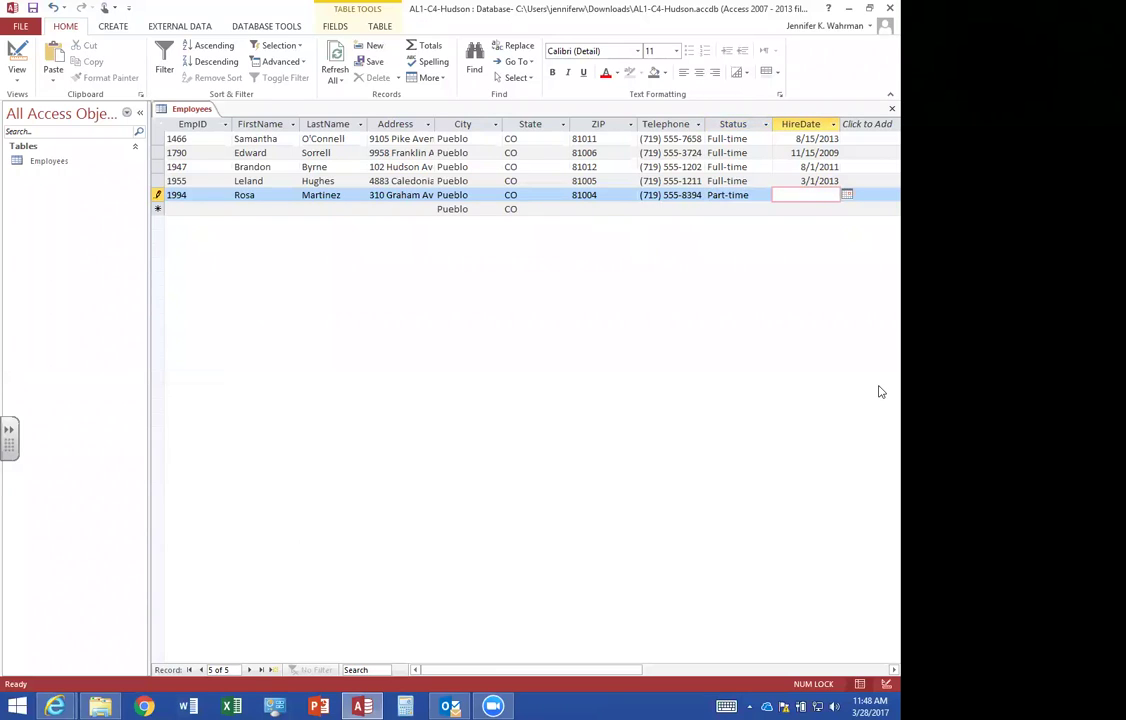
text(8/15/2010)
key(Tab)
Start the sixth employee record with its ID, first and last name and street address.
text(2019)
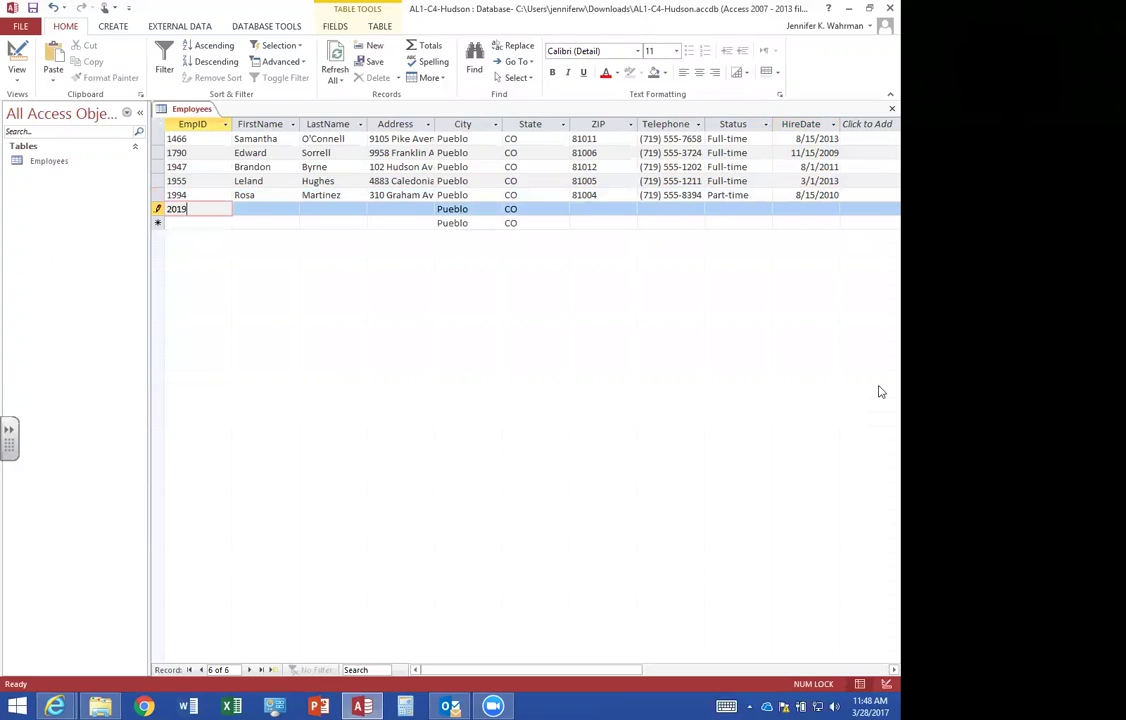
key(Tab)
key(Tab)
key(Tab)
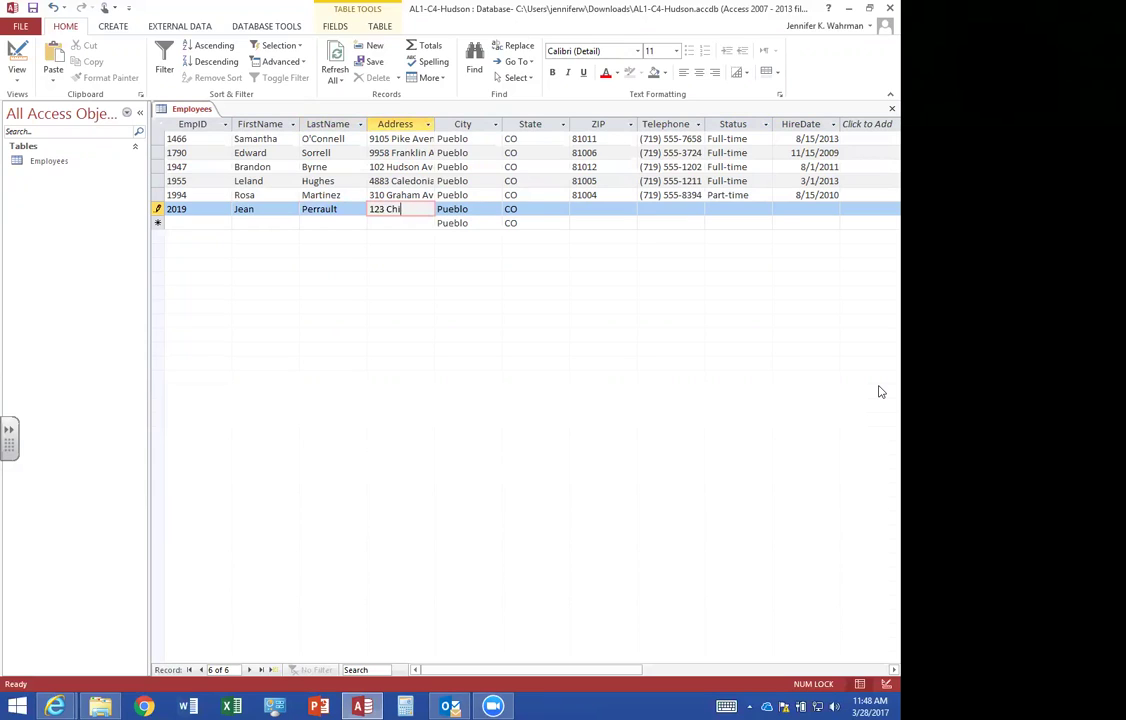
Fill in its ZIP and phone, with Full-time status and hire date 11/15/2009.
key(Tab)
key(Tab)
key(Tab)
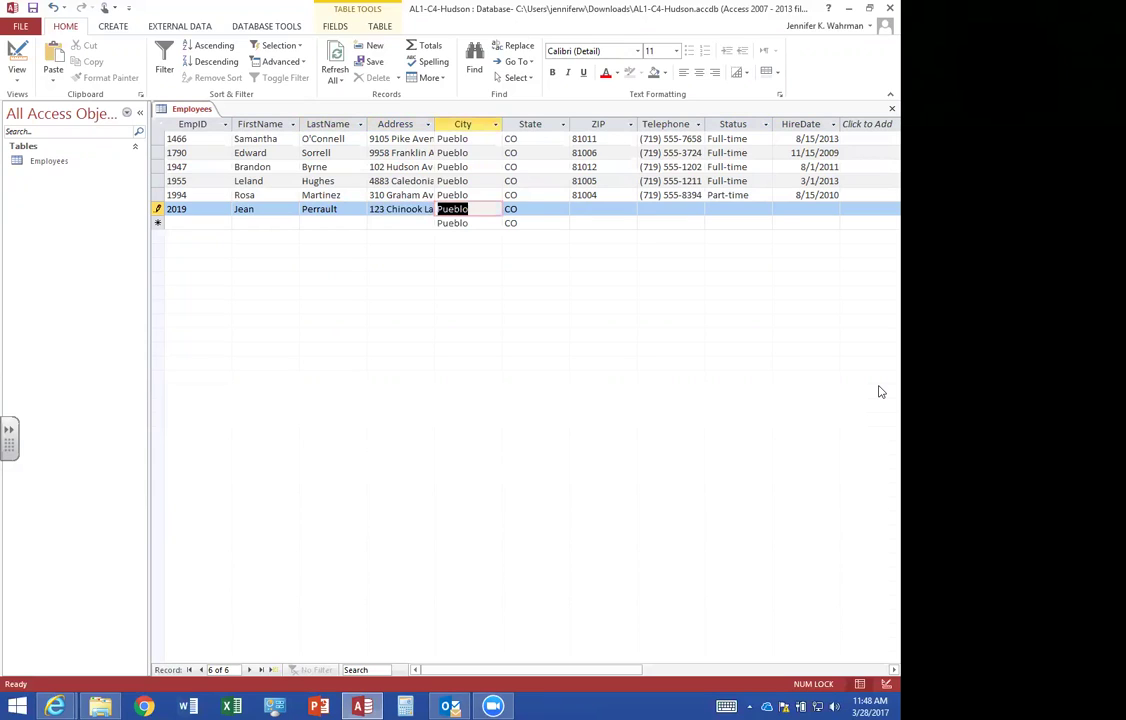
text(81012)
key(Tab)
text(719) 555-4027)
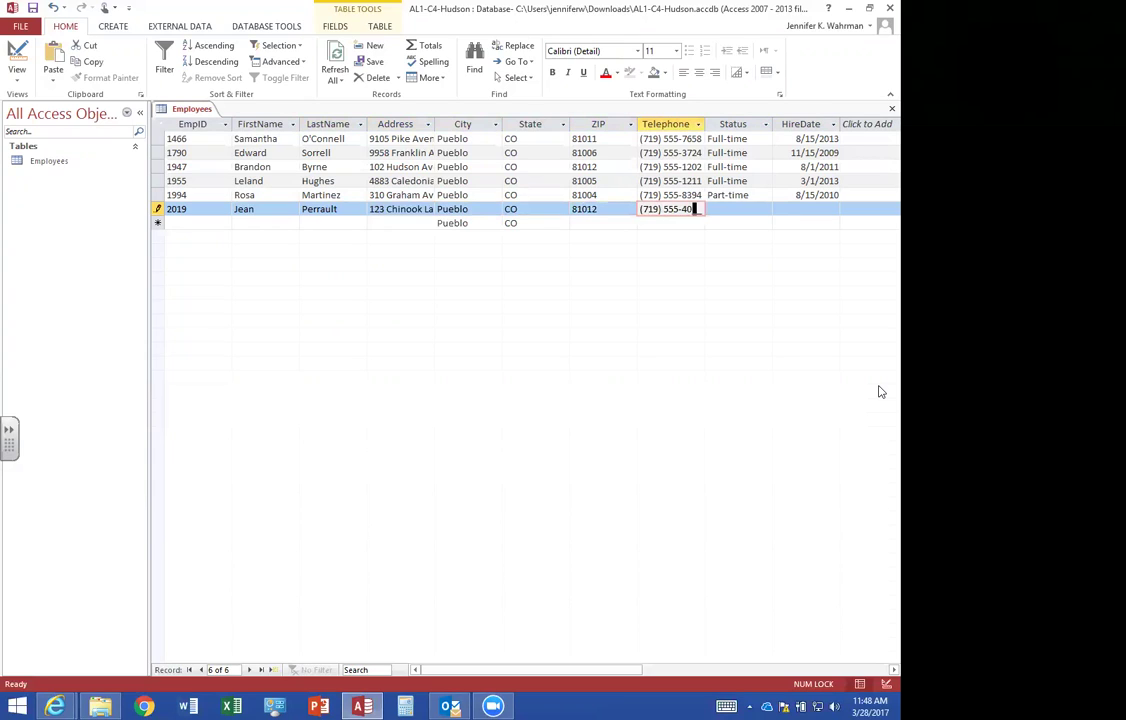
key(Tab)
text(F)
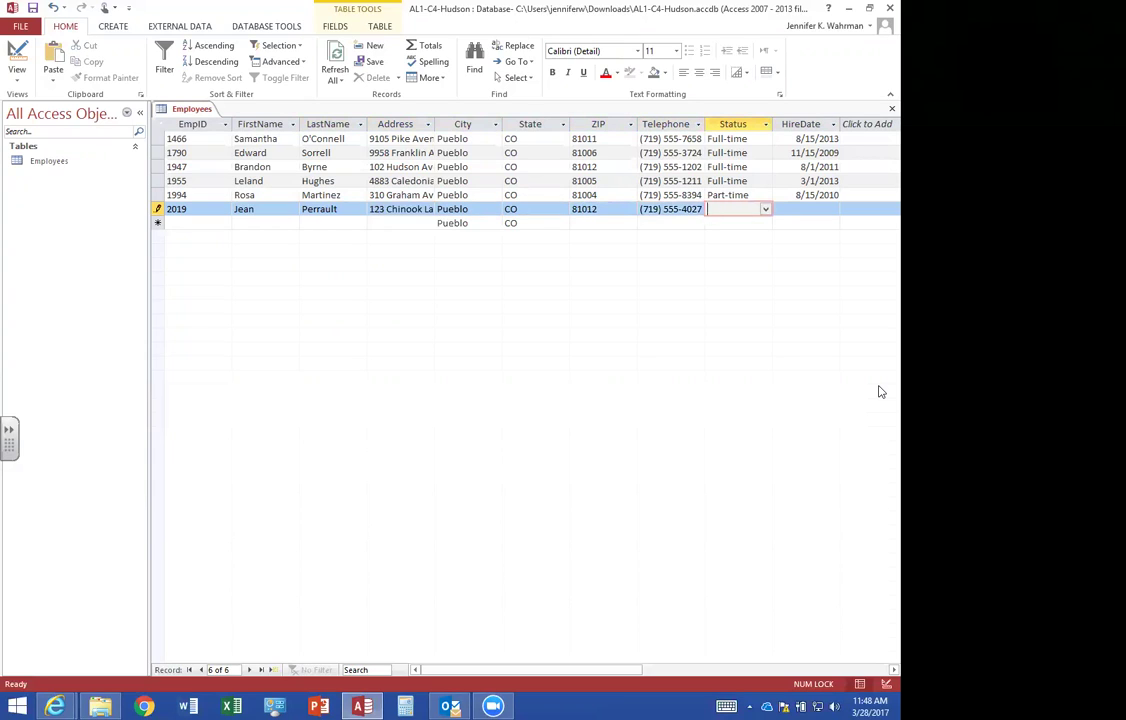
key(Tab)
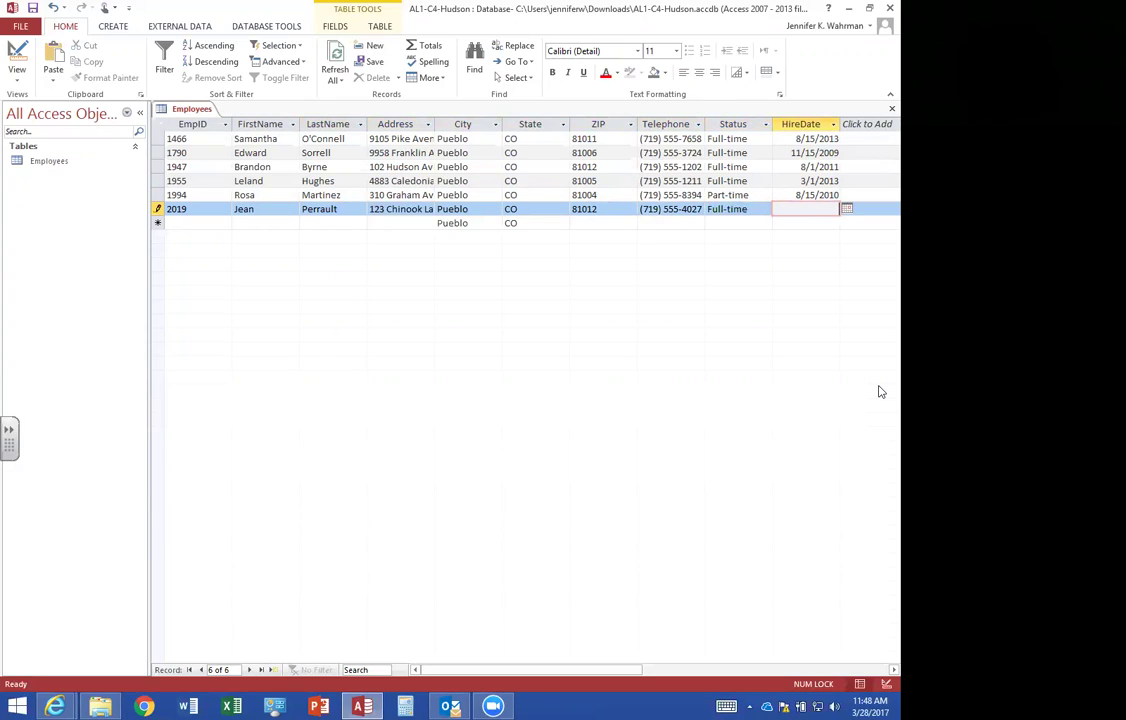
text(11/15/2009)
key(Tab)
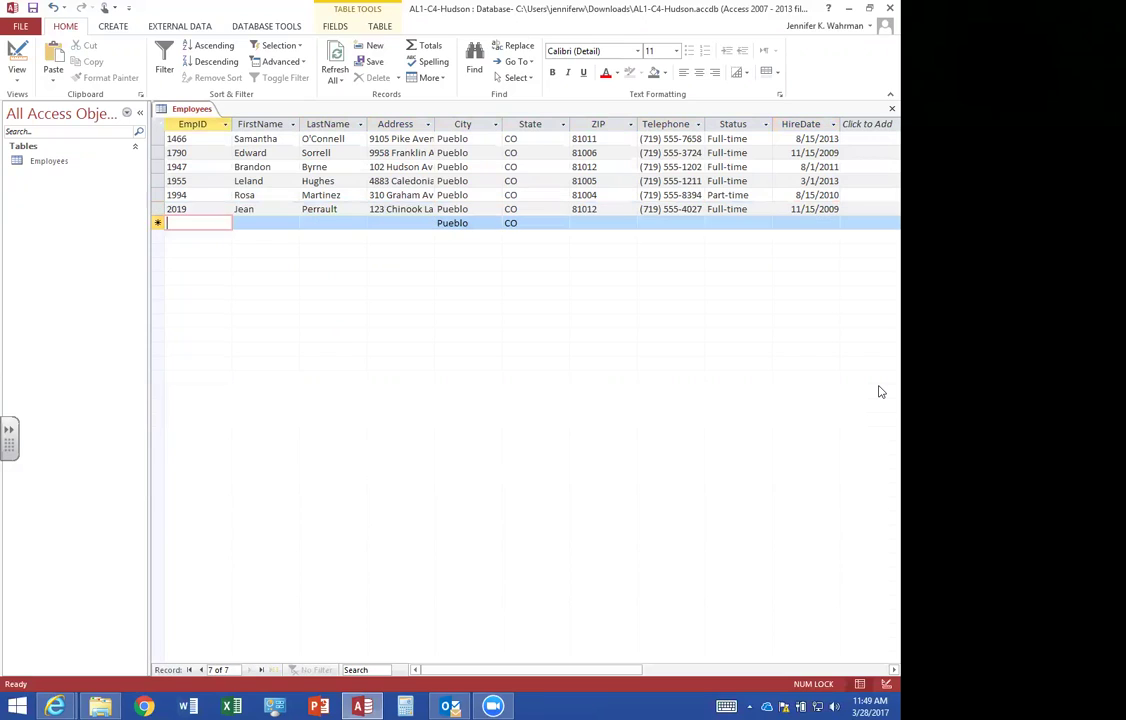
Start the seventh record with ID, names (fixing the last-name typo) and street address.
text(2120)
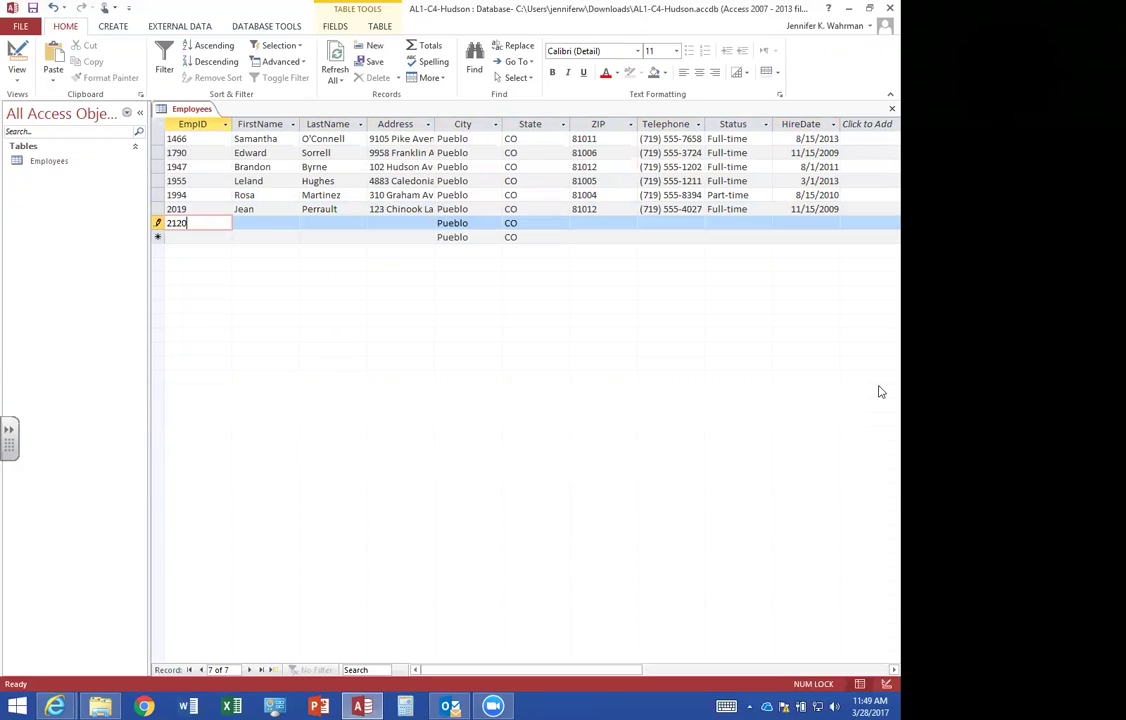
key(Tab)
key(Tab)
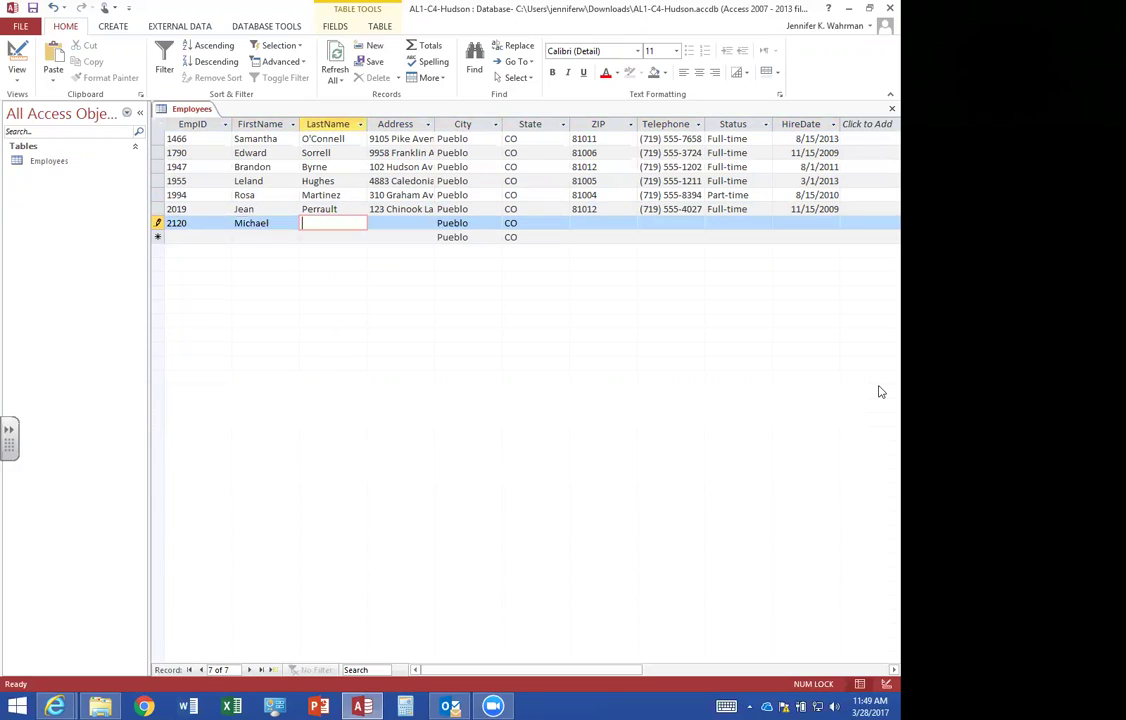
key(Tab)
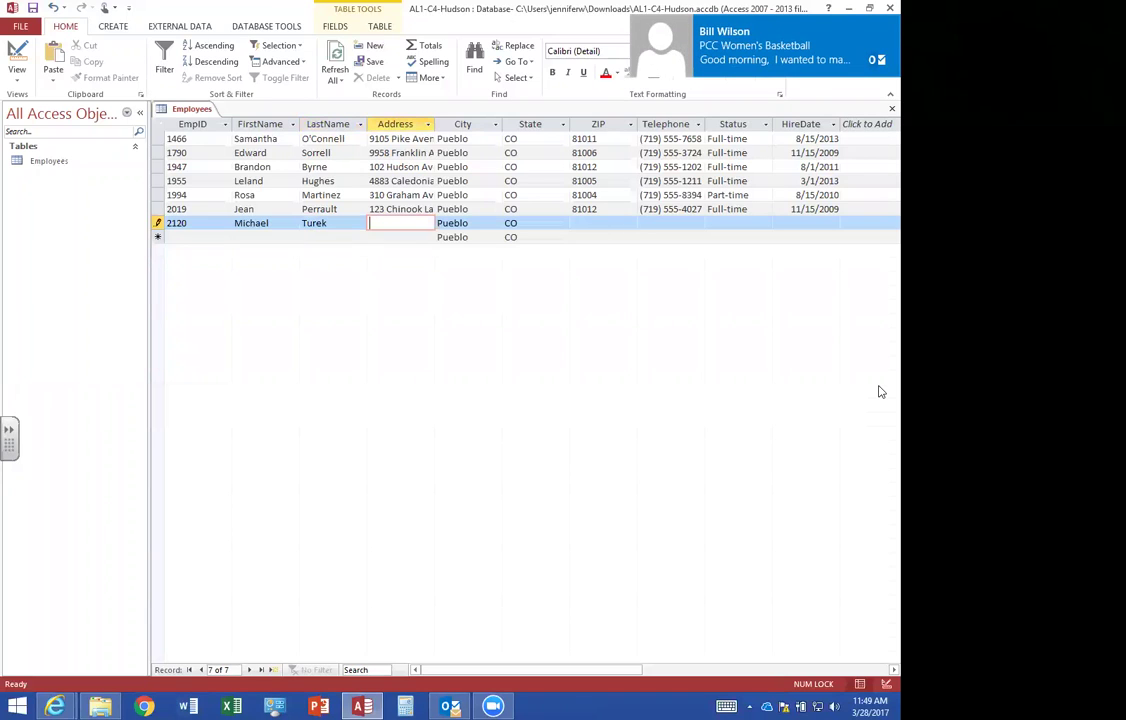
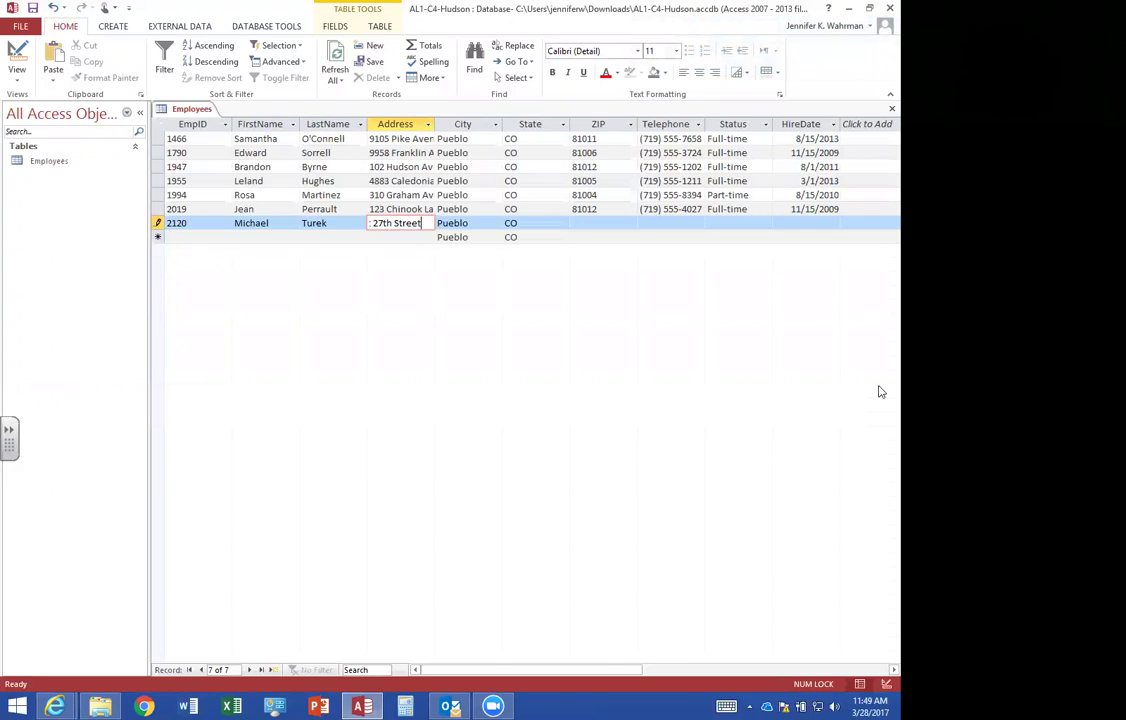
Enter its city, ZIP and phone, with Full-time status and hire date 3/15/2011.
key(Tab)
text(Boone)
key(Tab)
key(Tab)
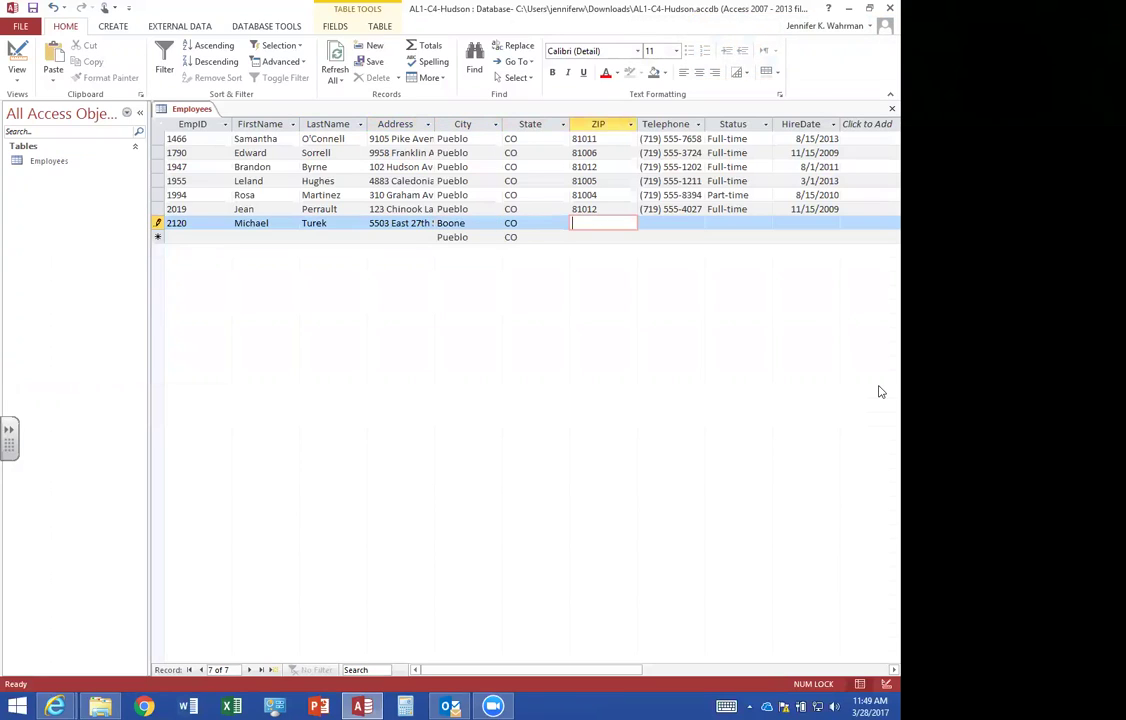
text(81025)
key(Tab)
text(719) 555-5423)
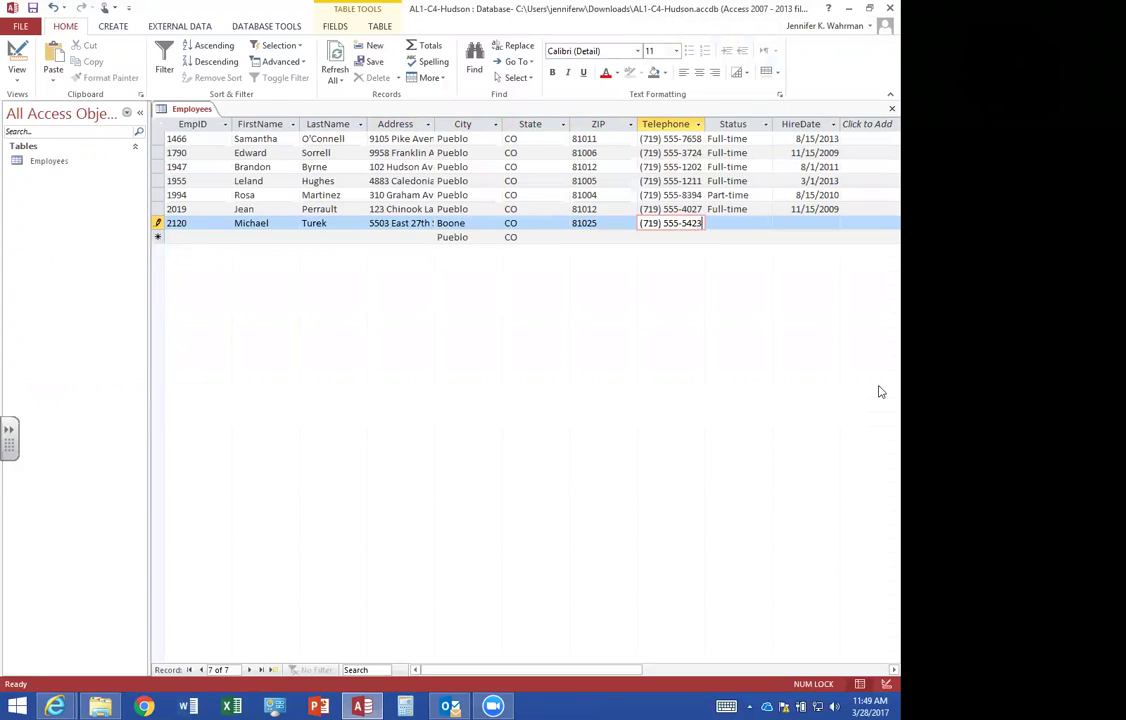
key(Tab)
text(F)
key(Tab)
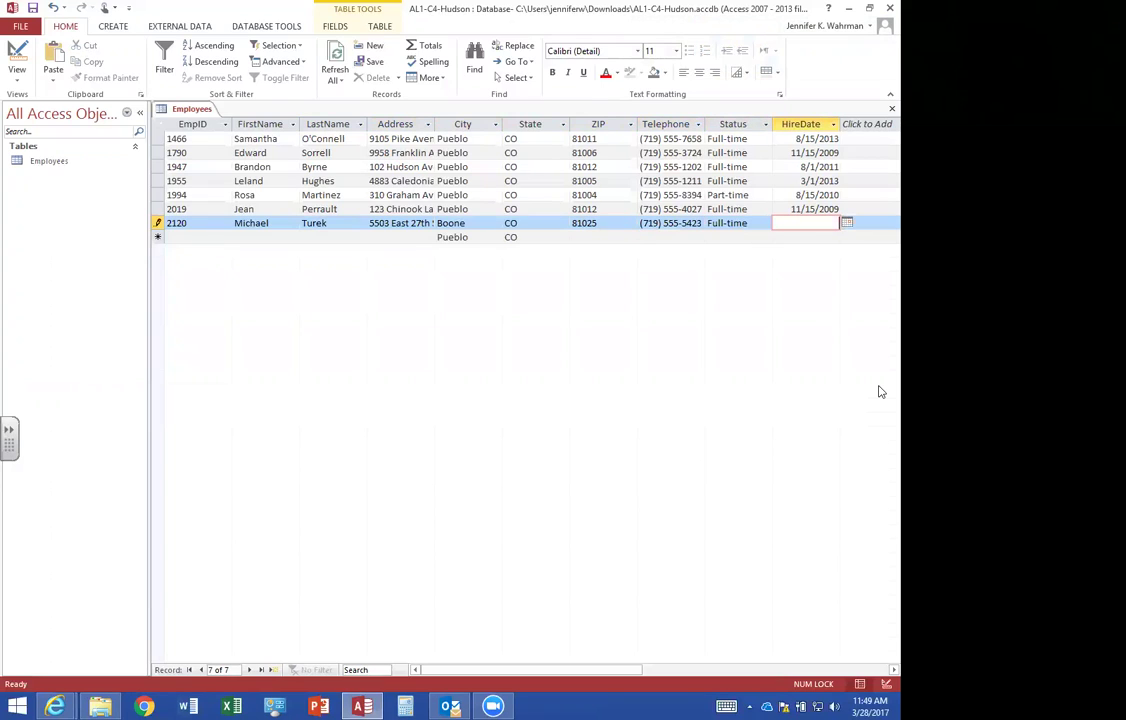
text(3/15/2011)
key(Tab)
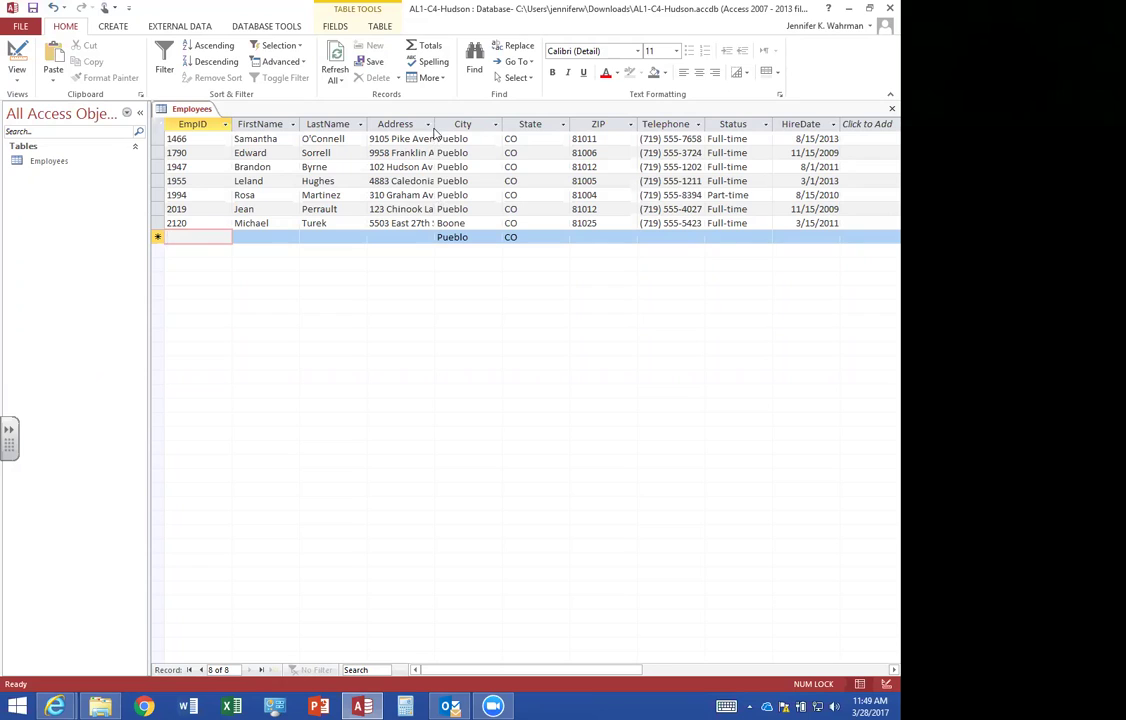
Auto-fit the Address column width and switch the Employees table to Design view.
double_click(433, 124)
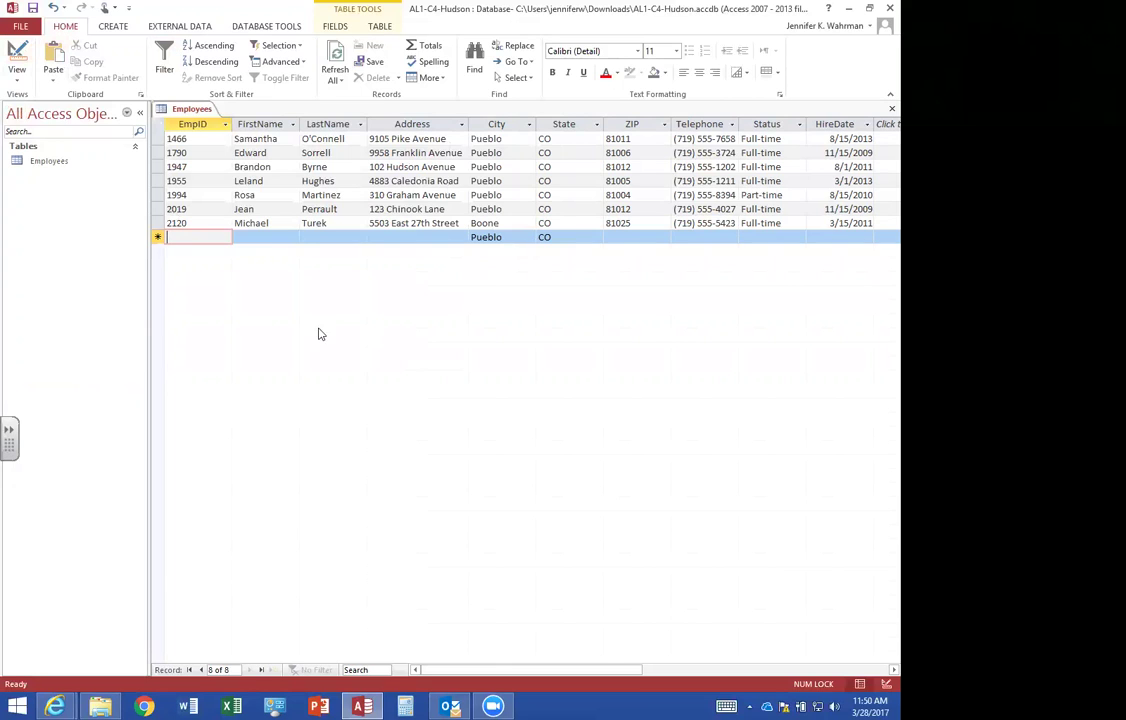
click(17, 58)
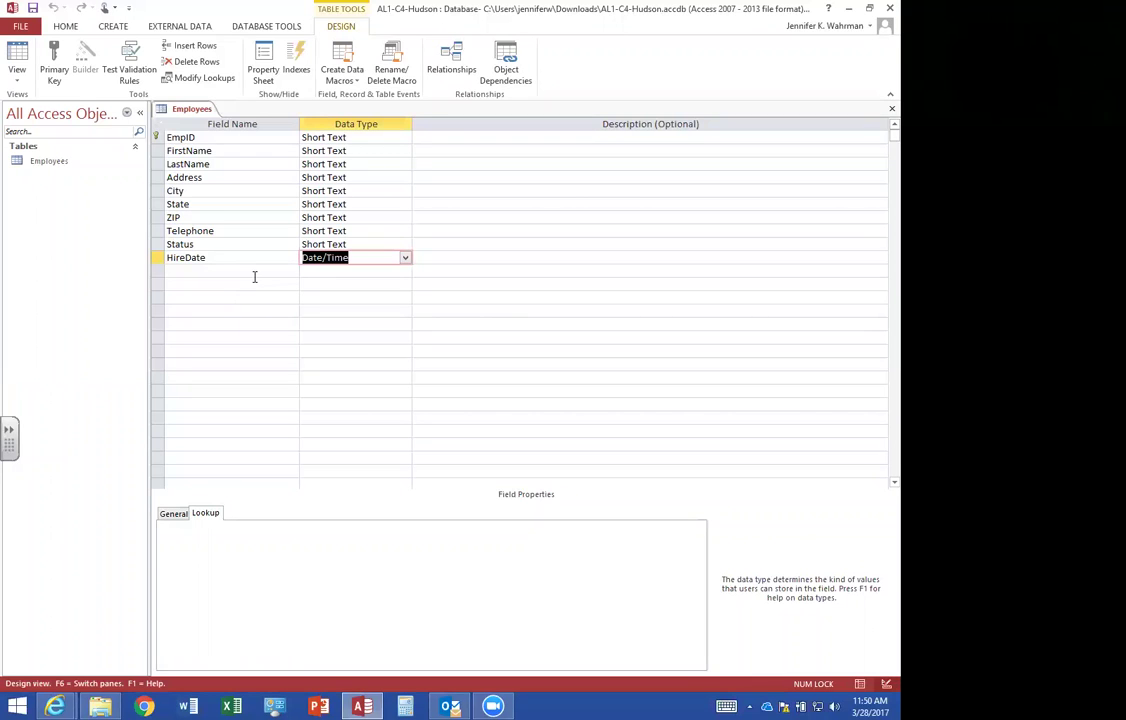
Insert a Short Text Title field above FirstName with a field size of 20.
click(159, 151)
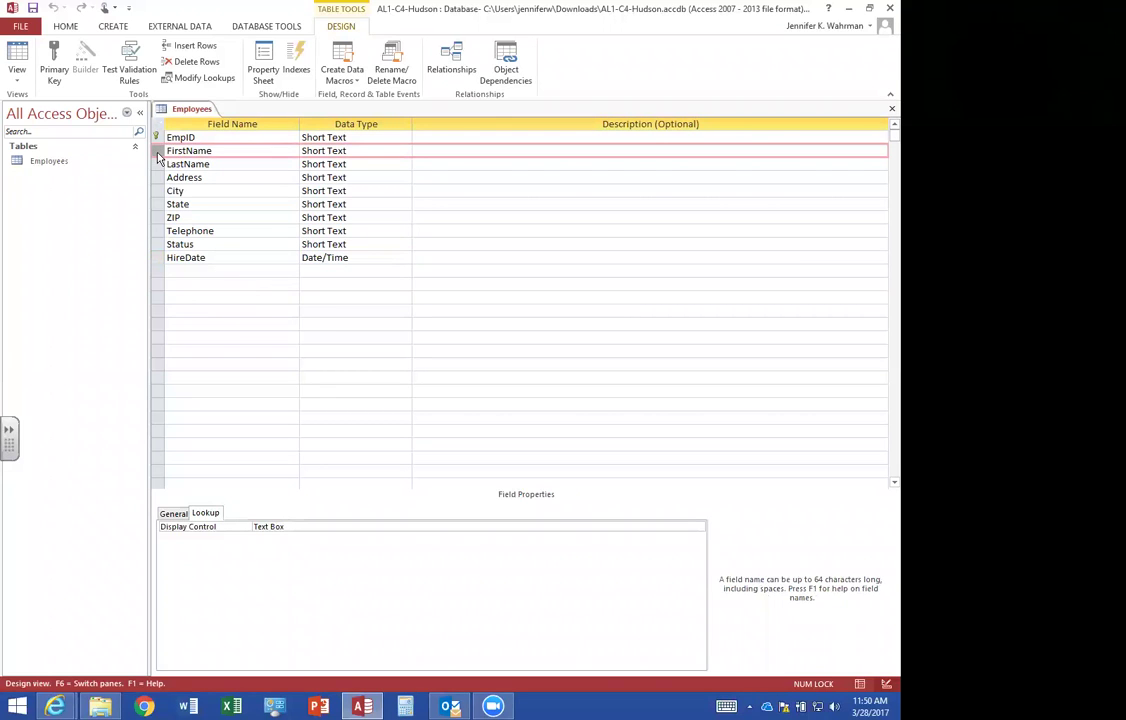
right_click(157, 154)
key(Down)
key(Down)
key(Down)
key(Down)
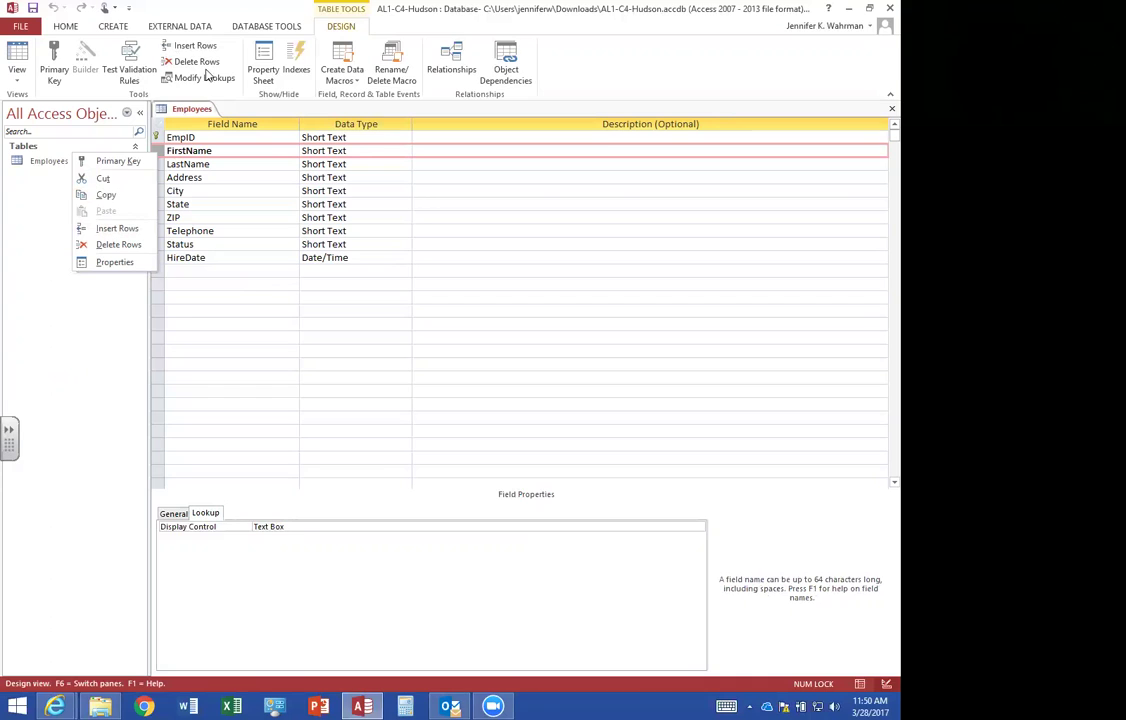
click(117, 229)
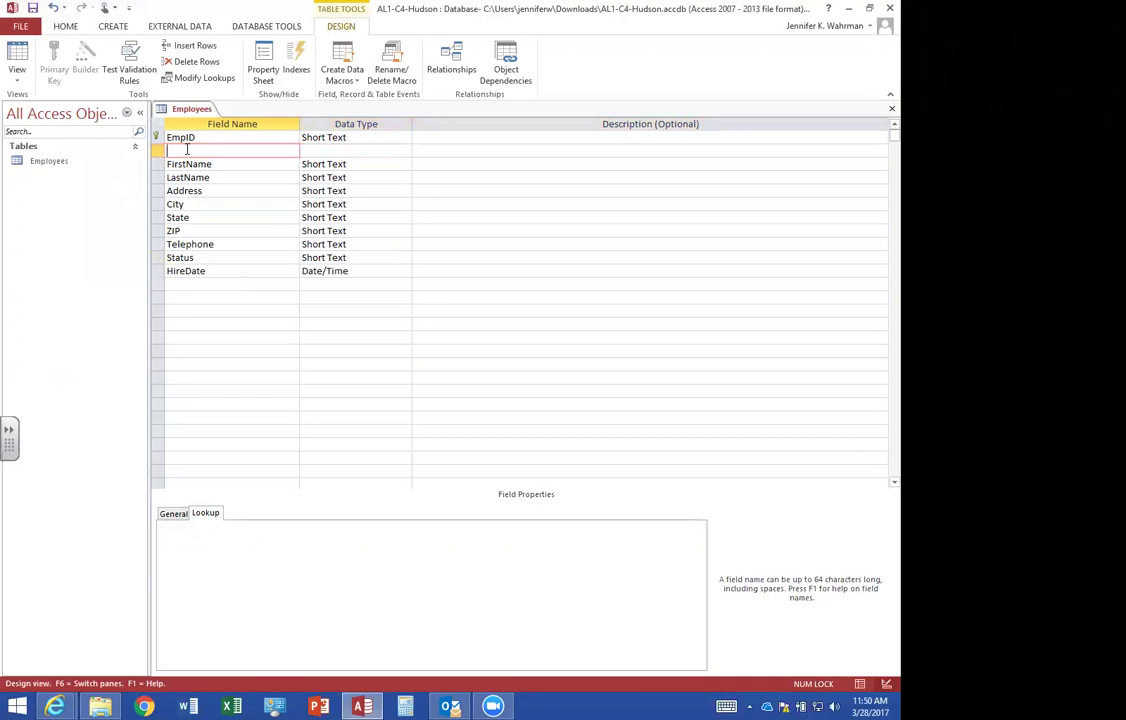
text(Title)
key(Tab)
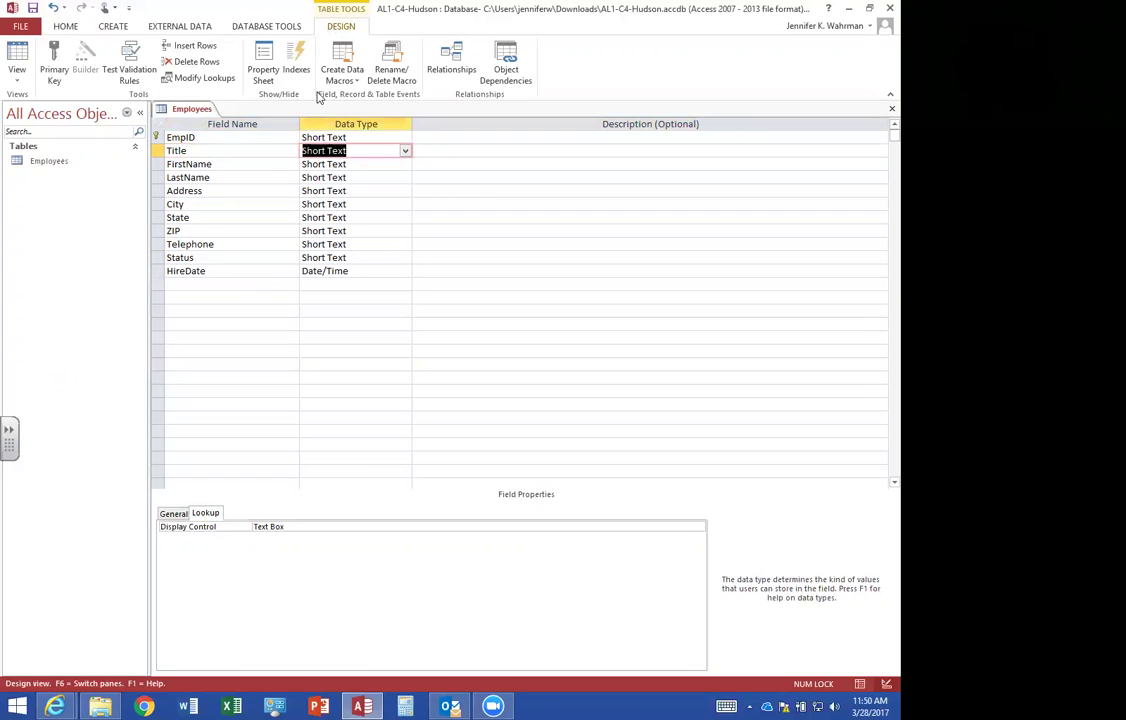
click(174, 513)
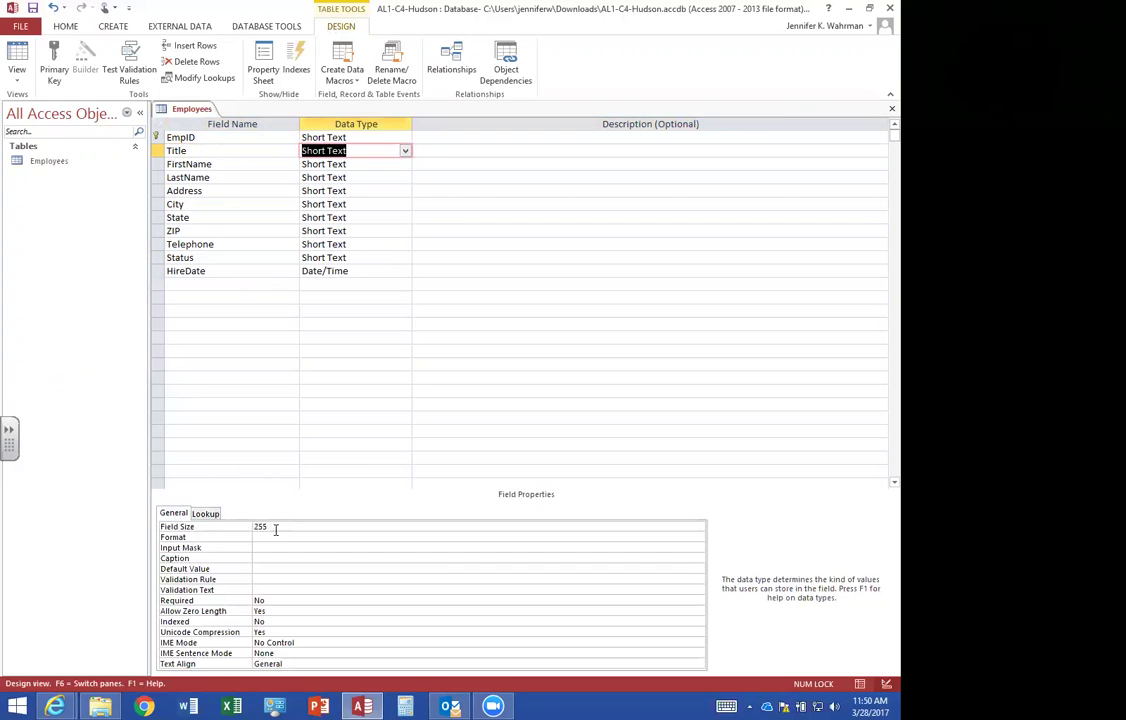
click(259, 525)
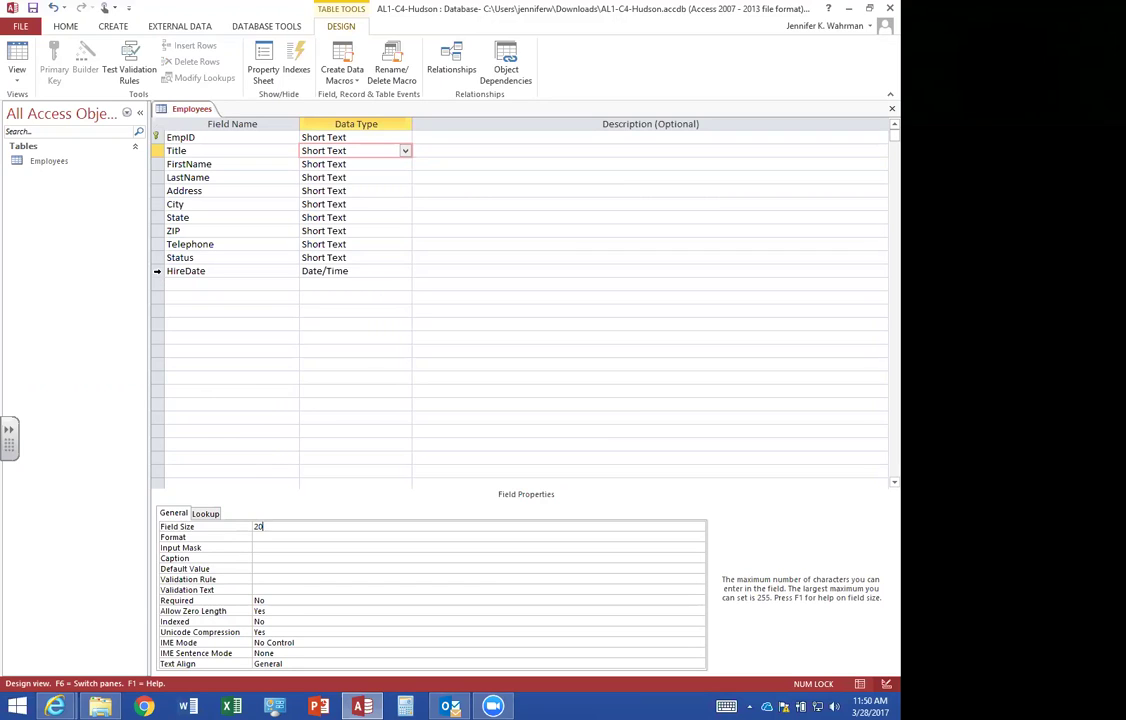
click(157, 274)
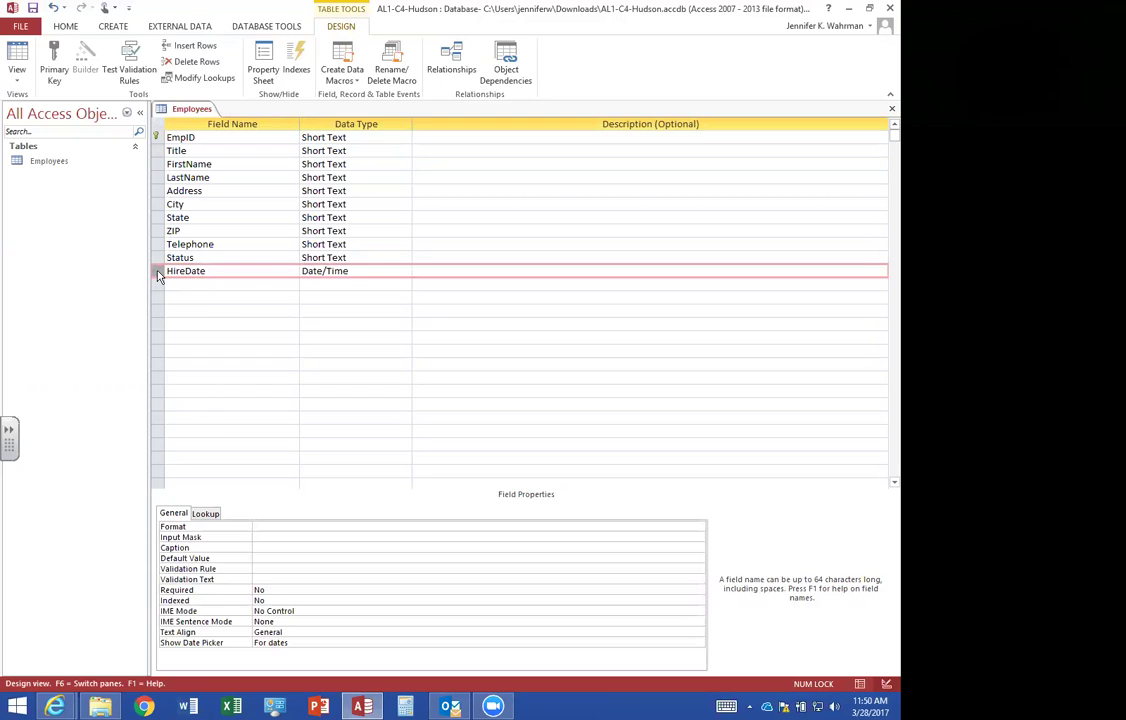
Delete the HireDate field, then save the table and switch to Datasheet view.
right_click(158, 274)
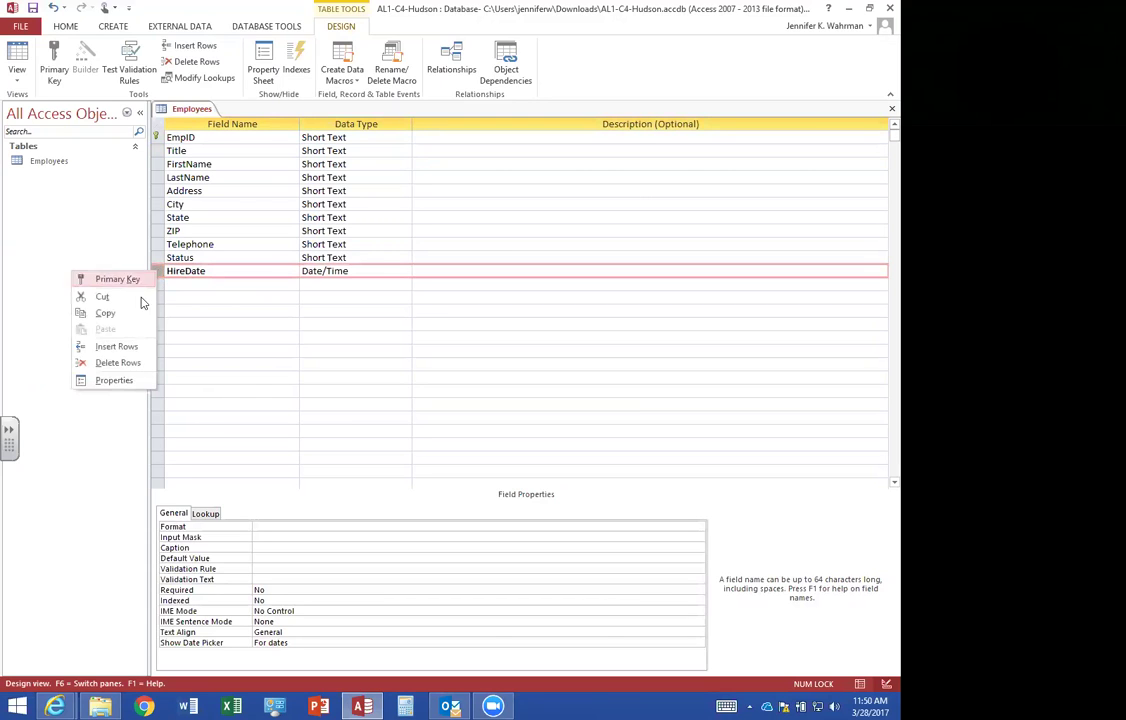
click(118, 363)
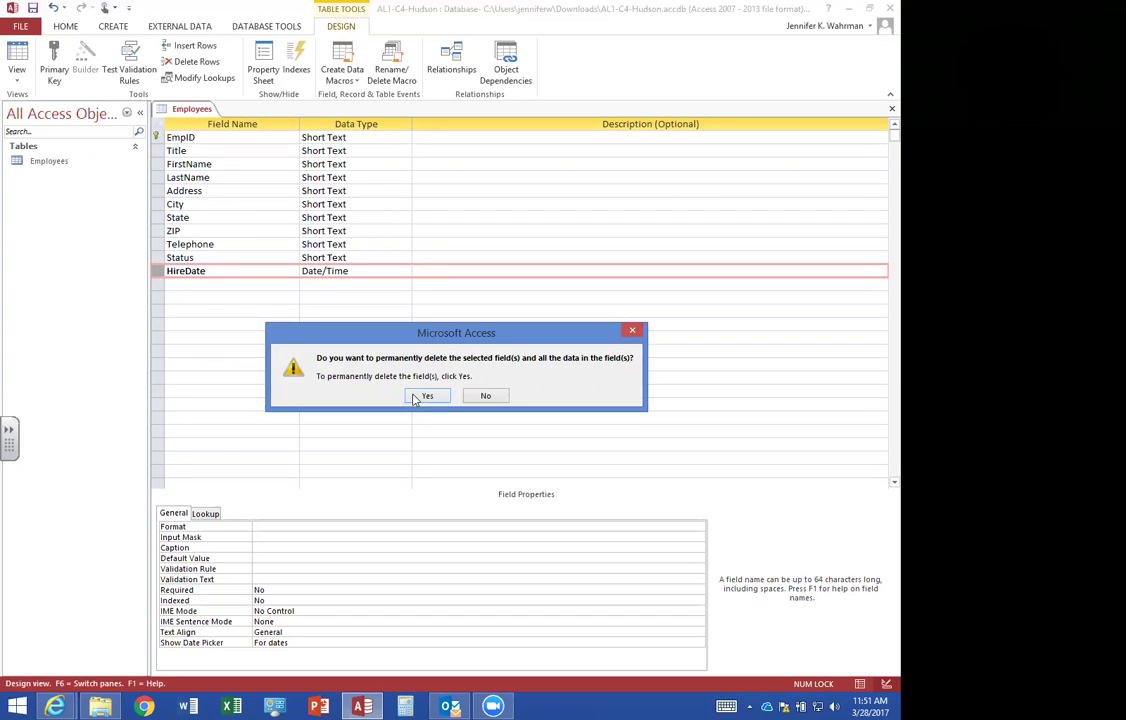
click(425, 396)
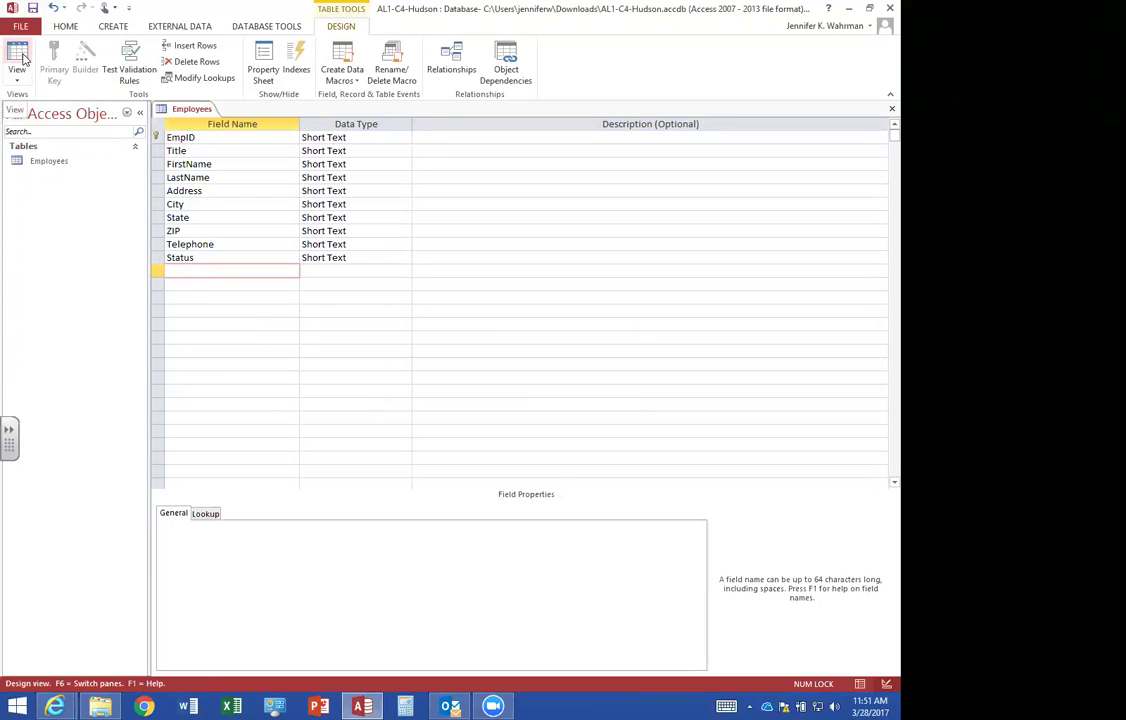
click(22, 58)
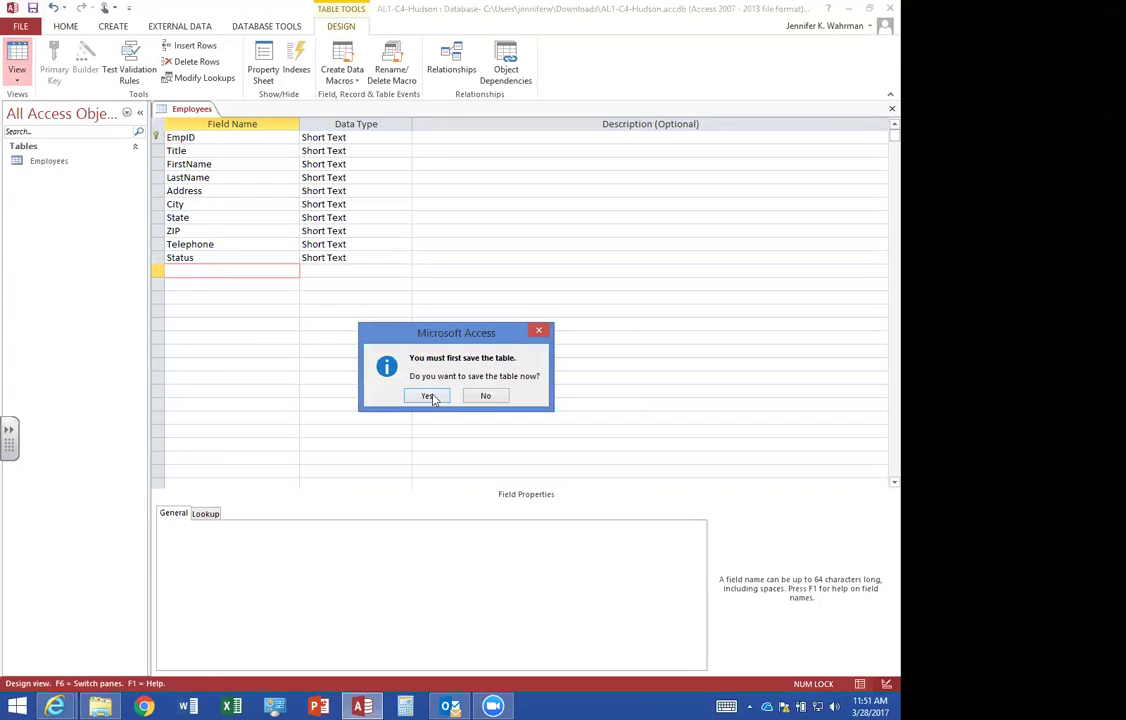
click(431, 398)
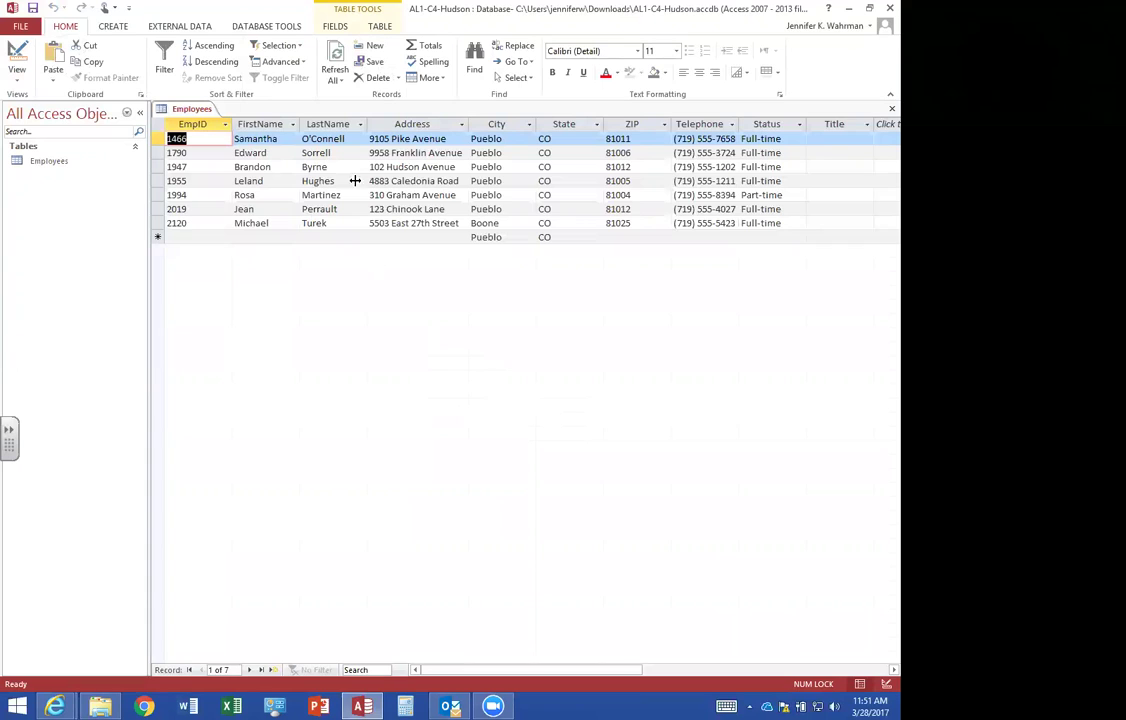
Drag the Title column leftward to sit between EmpID and FirstName.
click(841, 126)
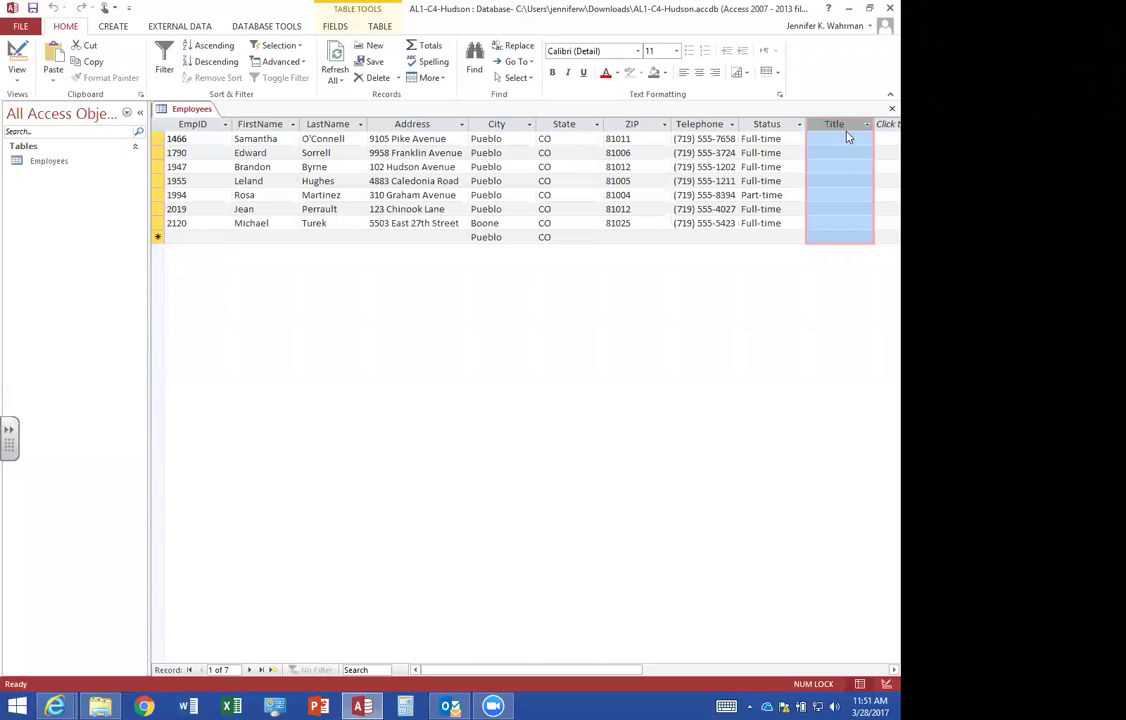
drag(839, 127, 841, 131)
drag(841, 131, 271, 137)
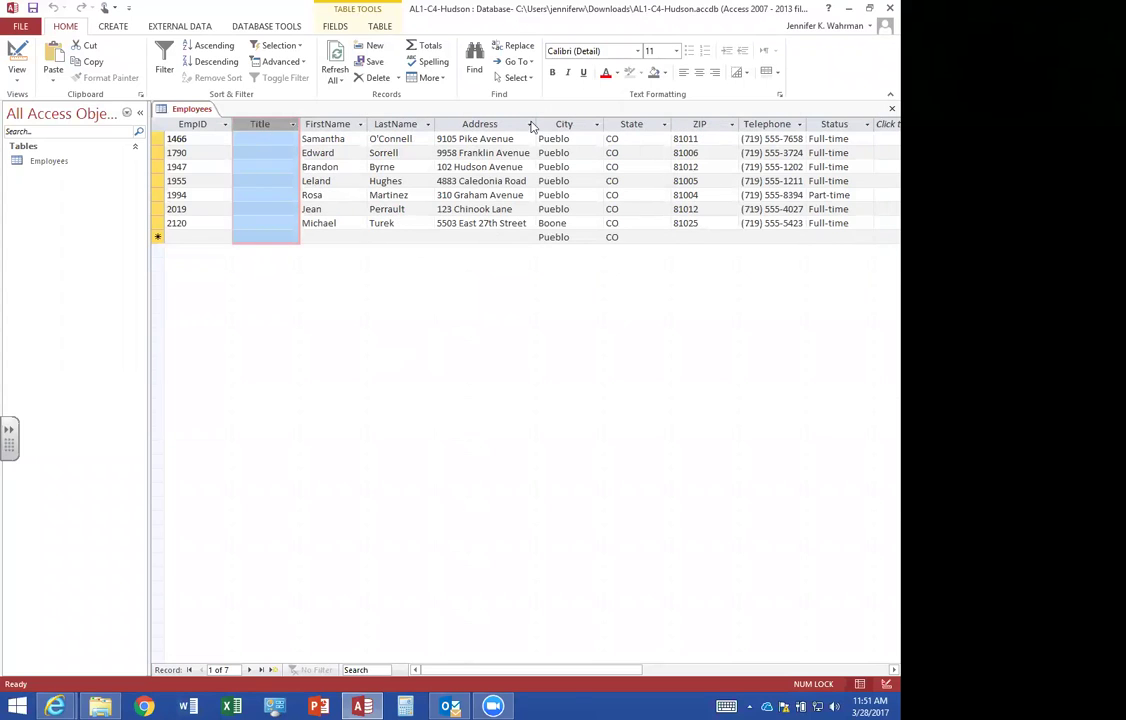
click(193, 124)
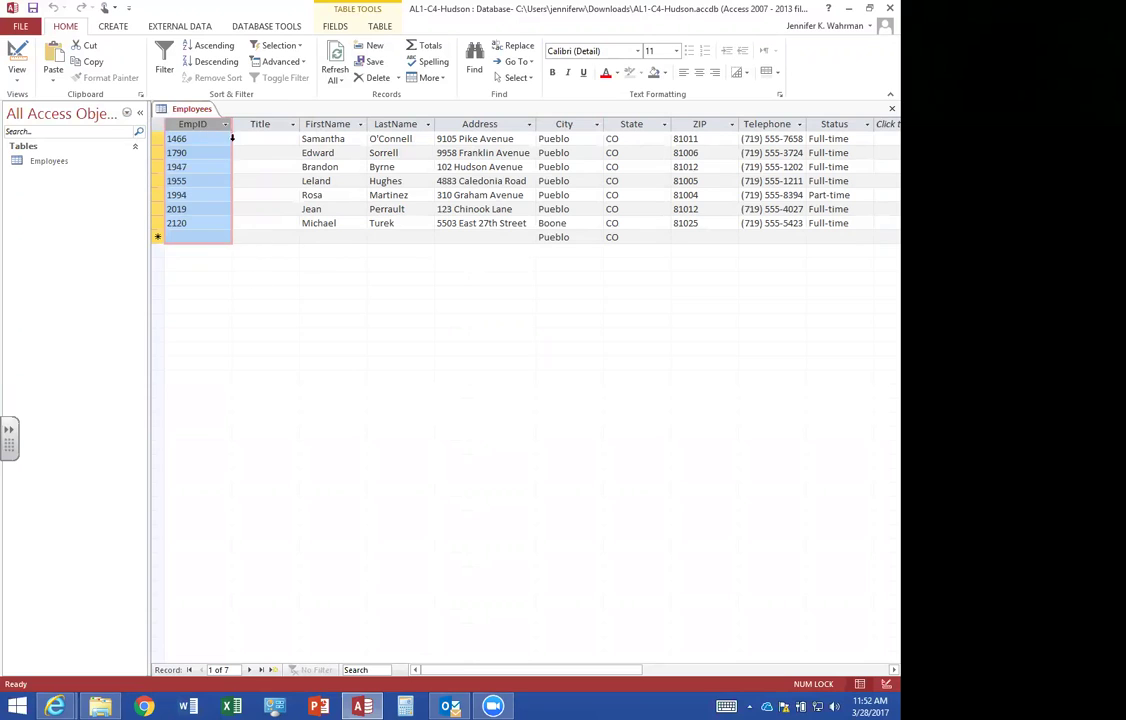
Select all columns from EmpID to Status and open the Unhide Columns dialog.
click(250, 123)
drag(177, 122, 835, 125)
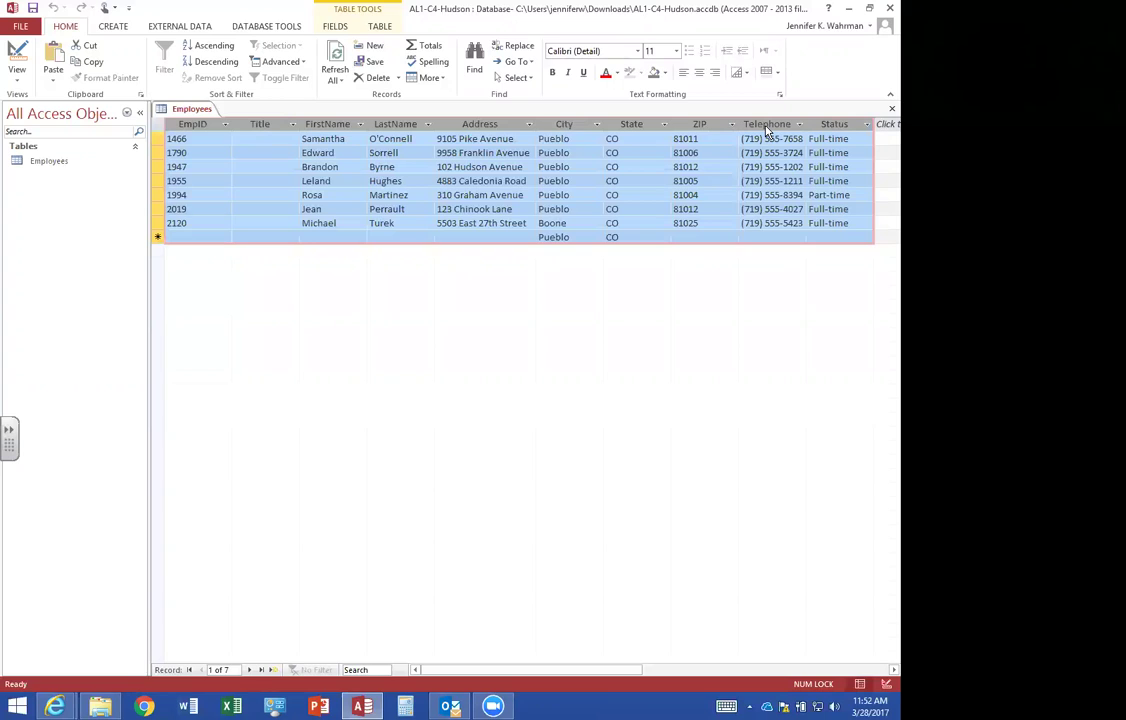
right_click(767, 124)
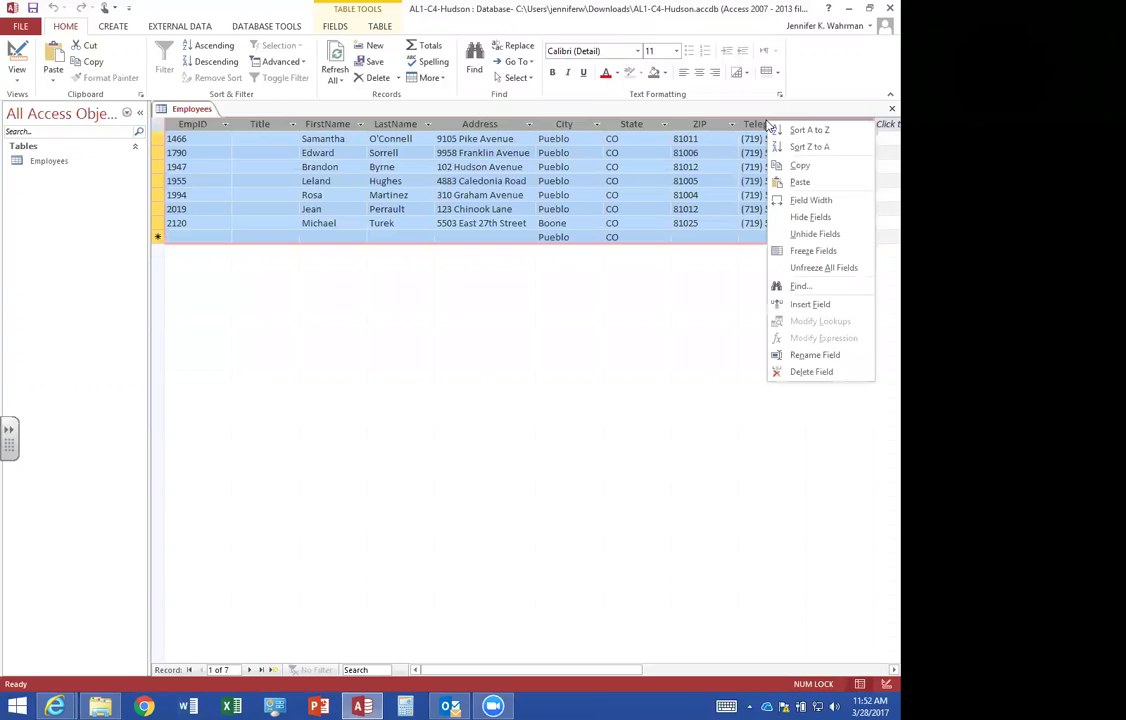
click(814, 234)
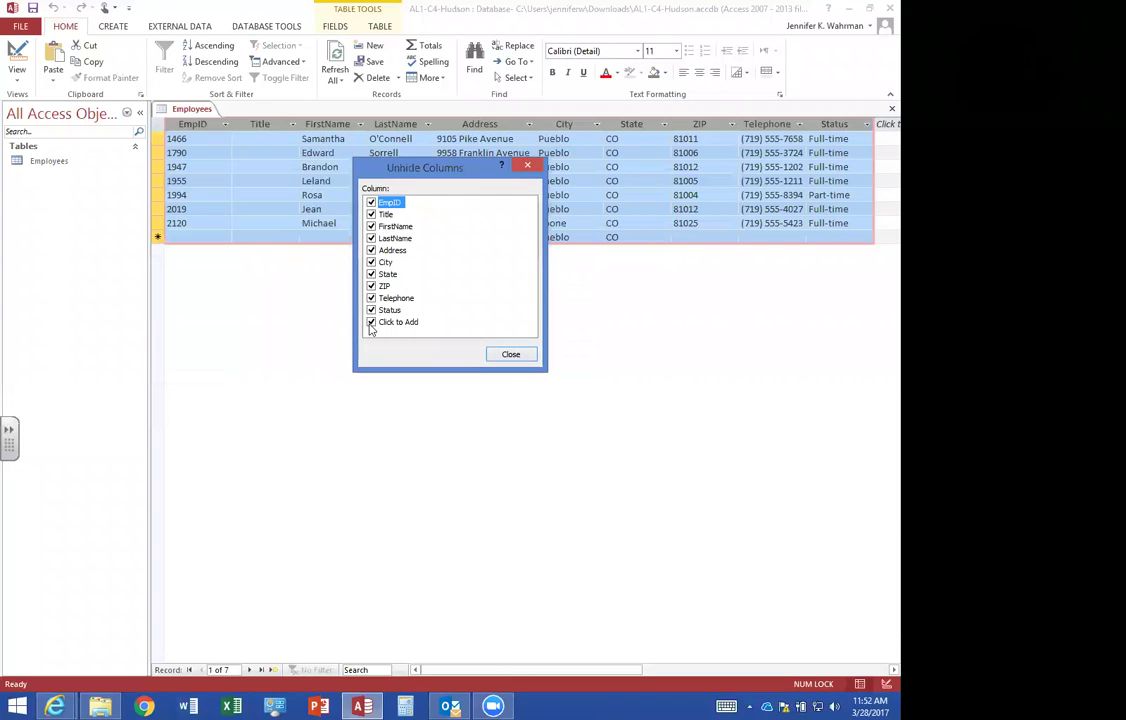
Close the Unhide Columns list and drag the Status column to just after EmpID, ahead of Title.
click(506, 355)
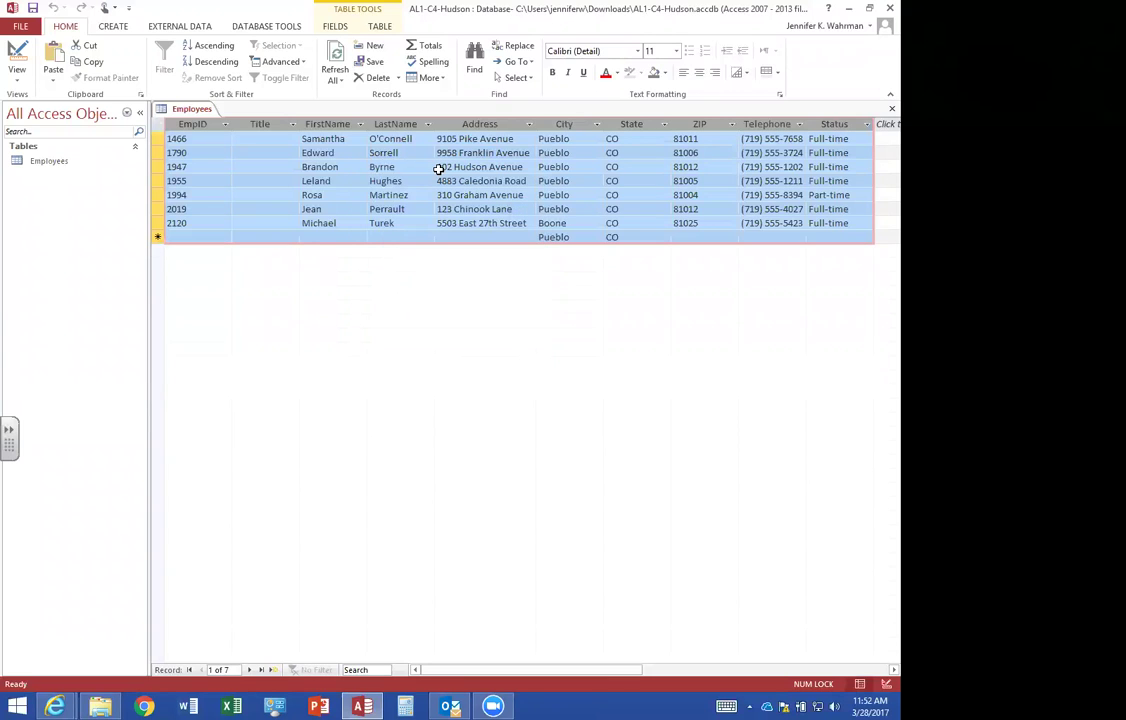
click(264, 140)
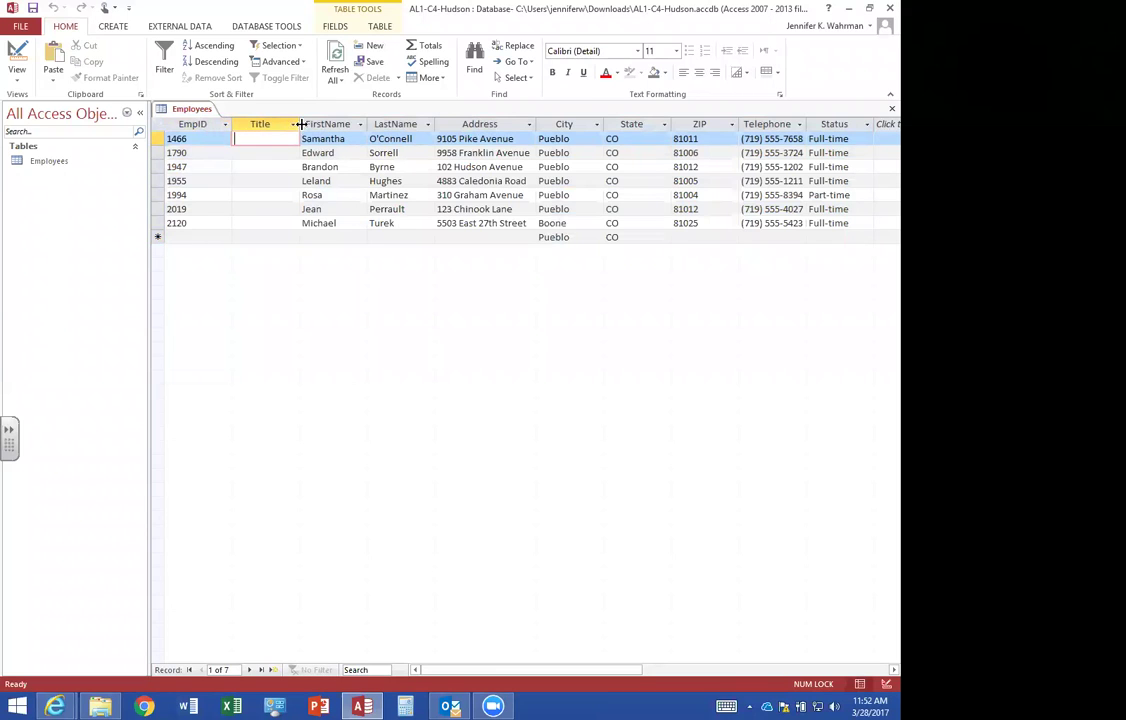
click(828, 123)
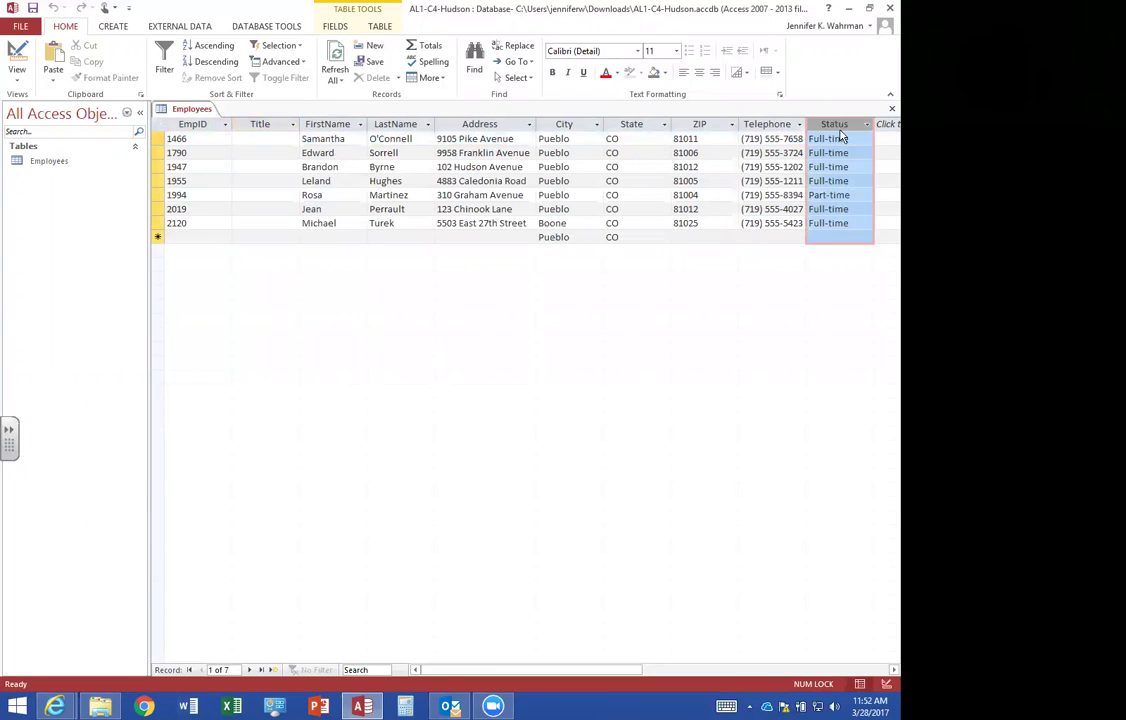
drag(843, 128, 256, 156)
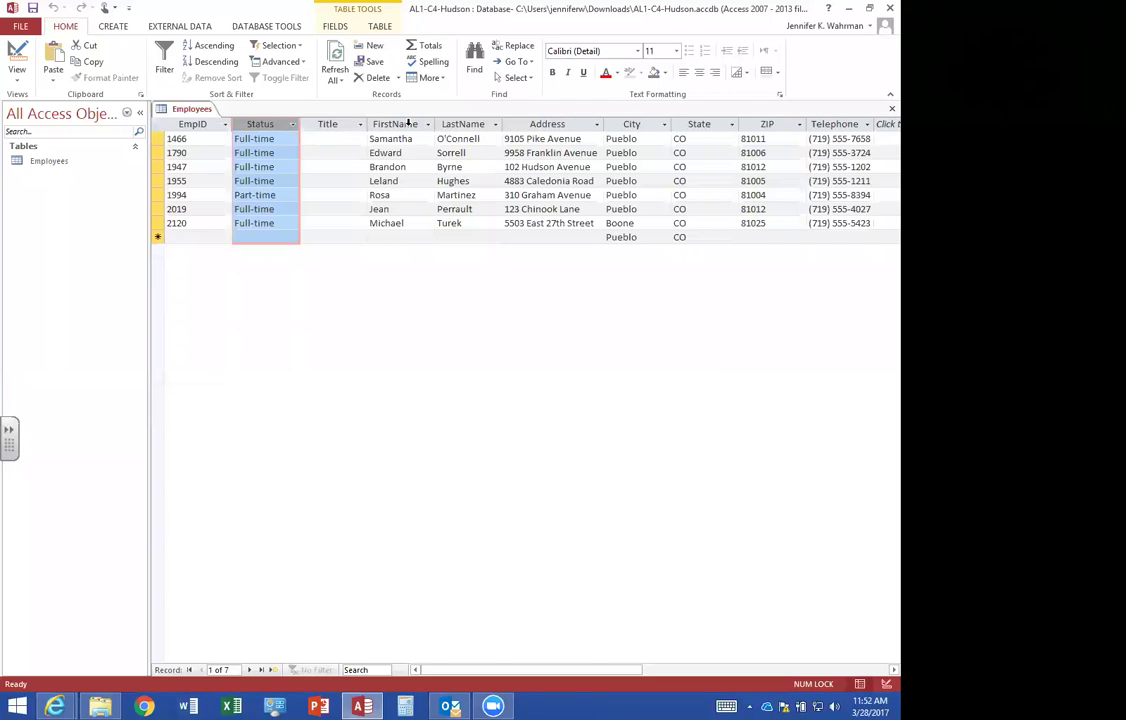
click(328, 139)
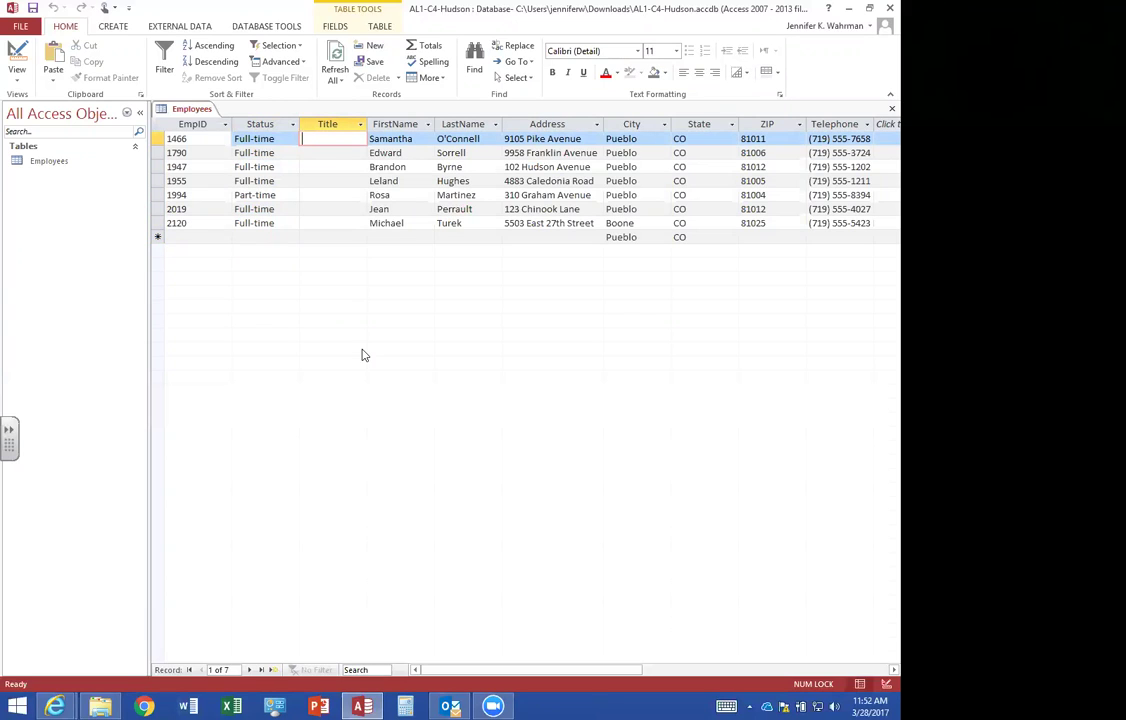
Enter titles for the first three employees: Design Director, Assistant and Resources Director.
text(Design Director)
key(Tab)
key(shift+Tab)
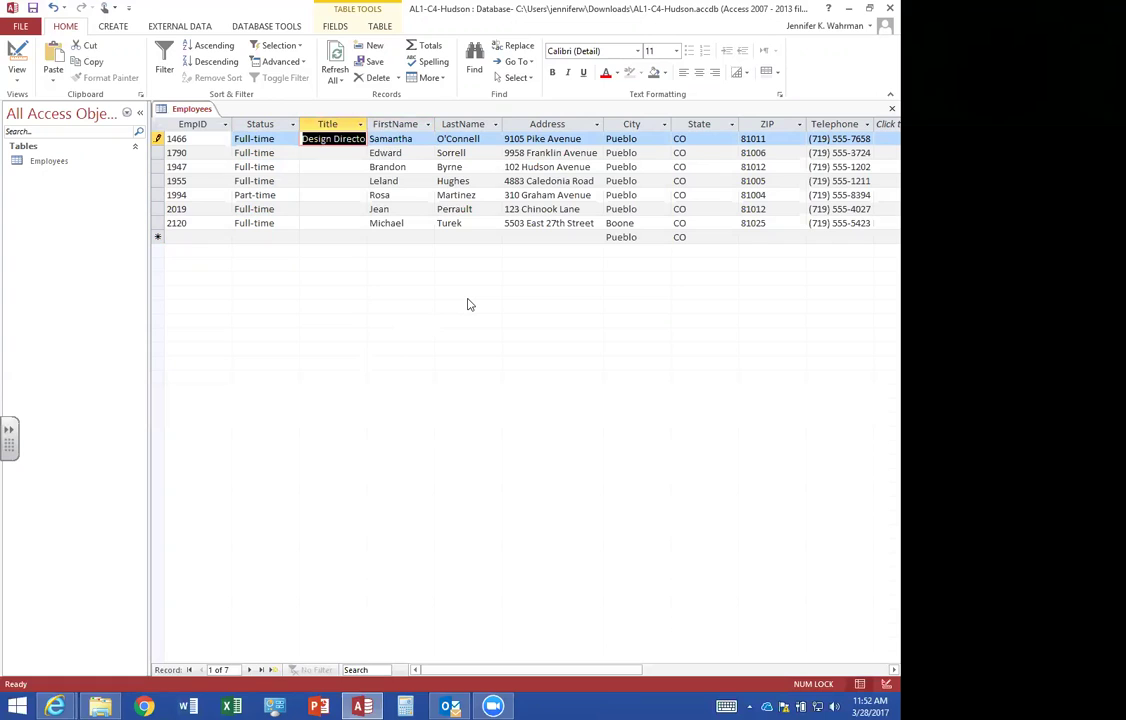
key(Down)
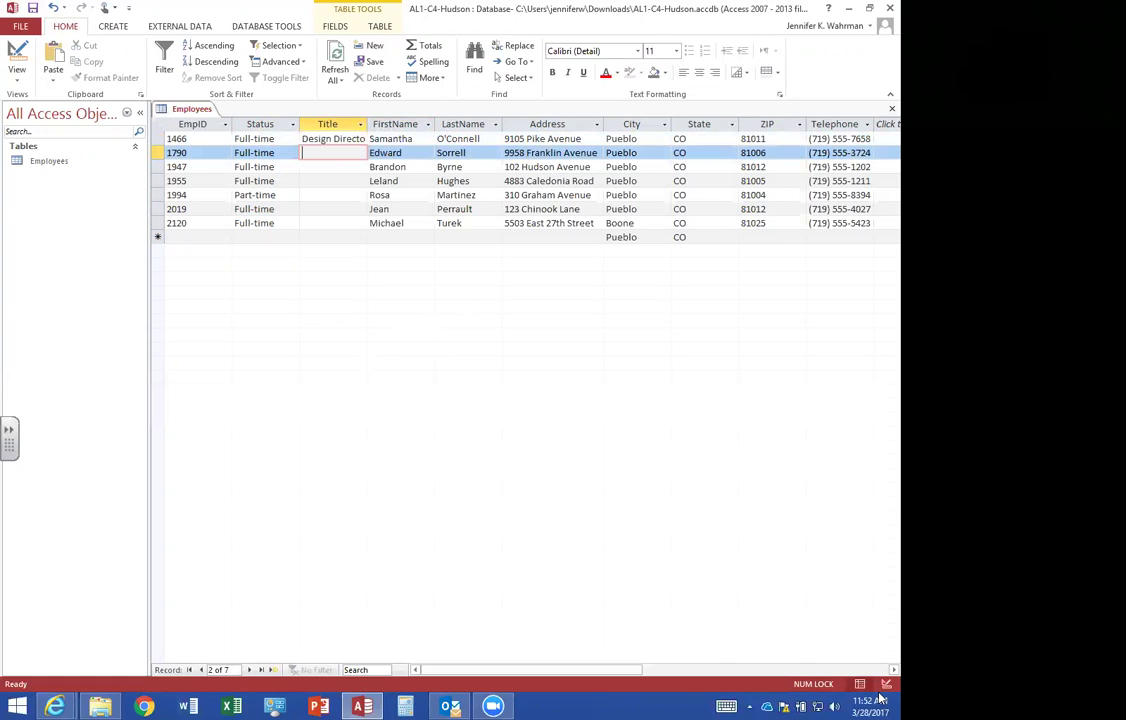
text(Assistant)
key(Down)
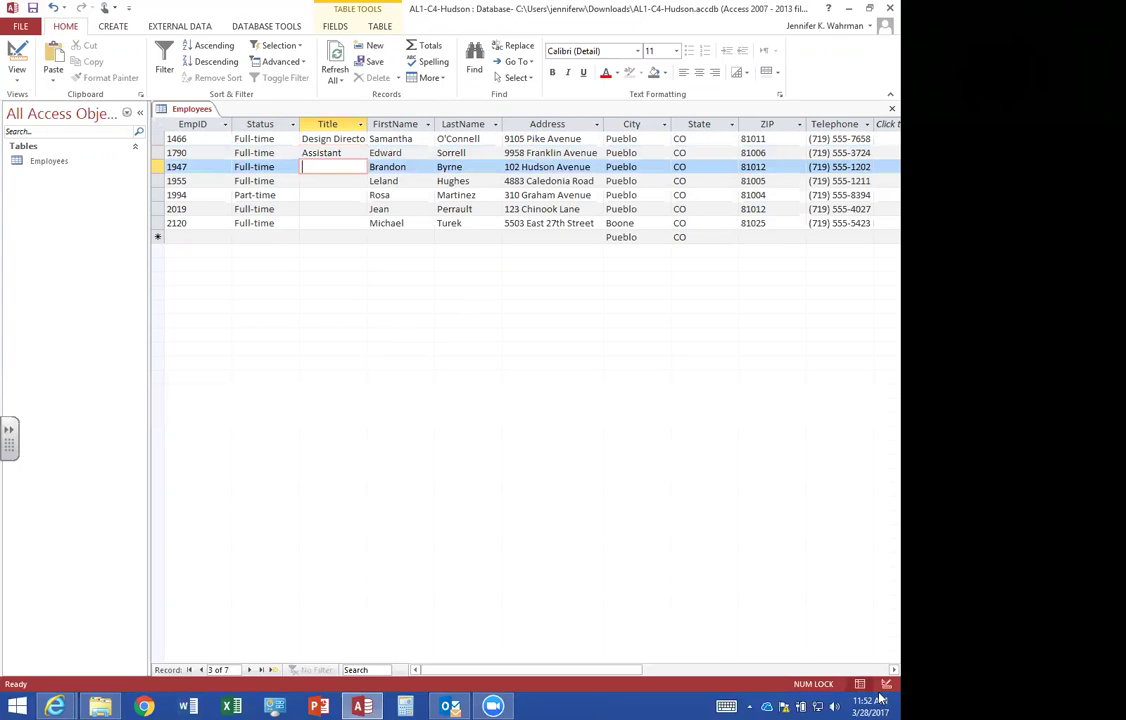
text(Resources)
text( Director)
key(Down)
Enter the remaining titles Accountant, Assistant, Production Director and Assistant, then best-fit the Title column.
text(Accountant)
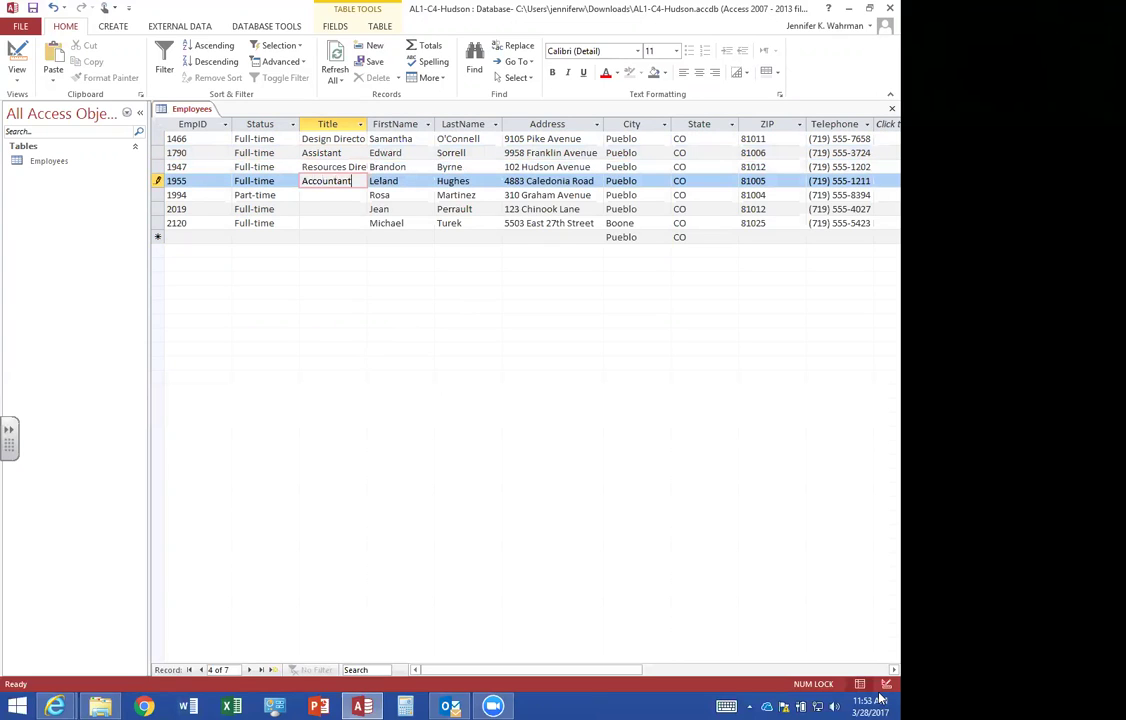
key(Down)
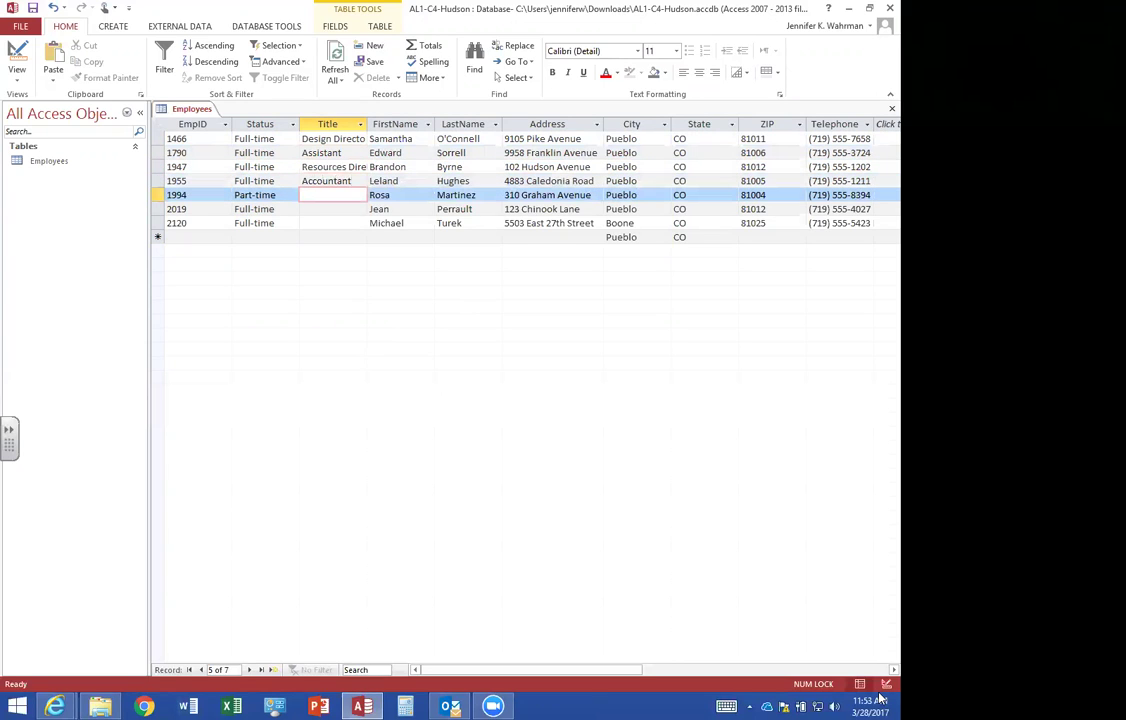
text(Assistant)
key(Down)
text(Production Director)
key(Down)
text(Assistant)
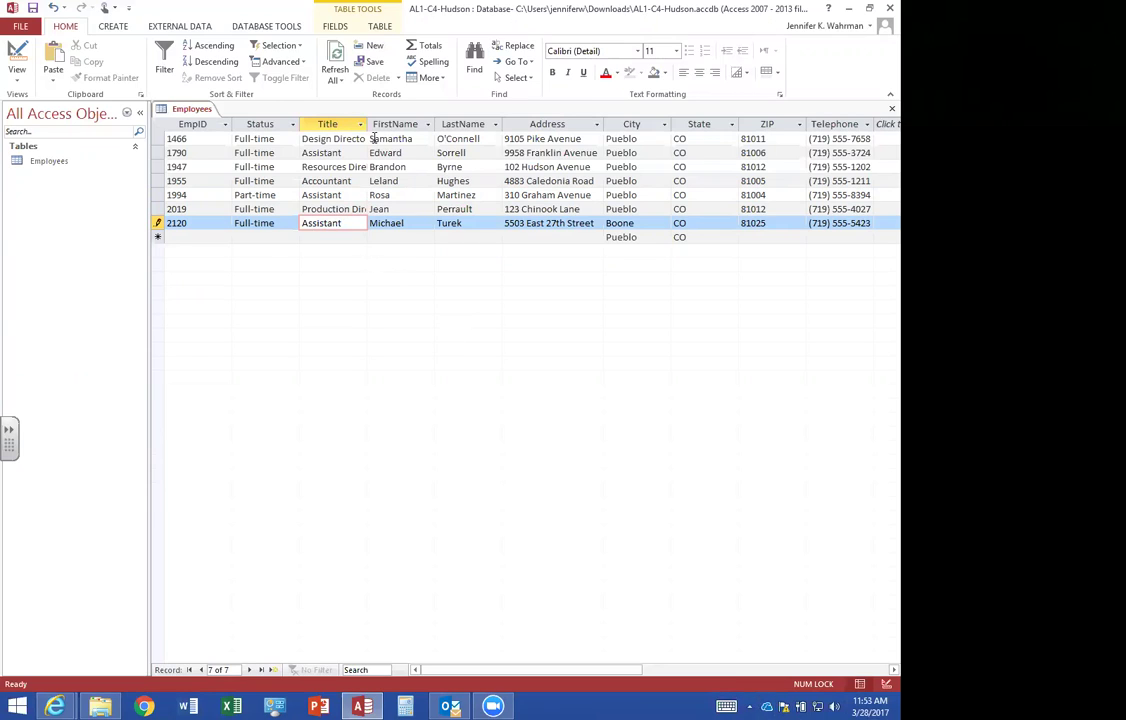
double_click(366, 124)
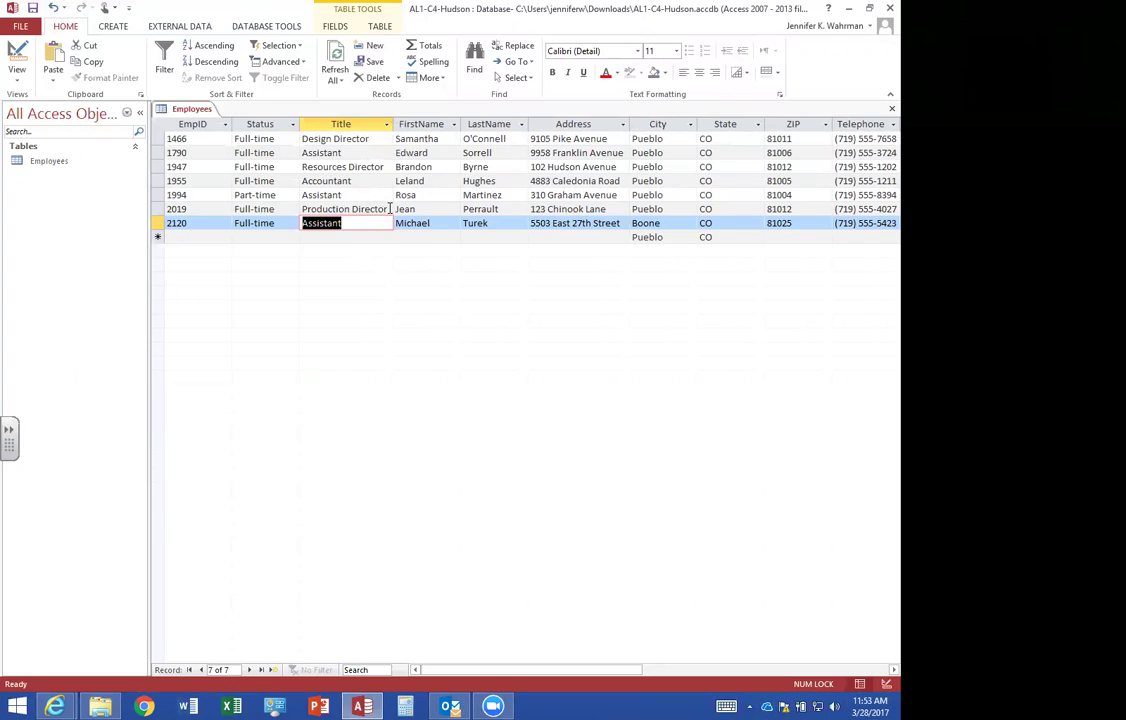
Commit the last employee's title and select all records in the Employees datasheet.
click(367, 211)
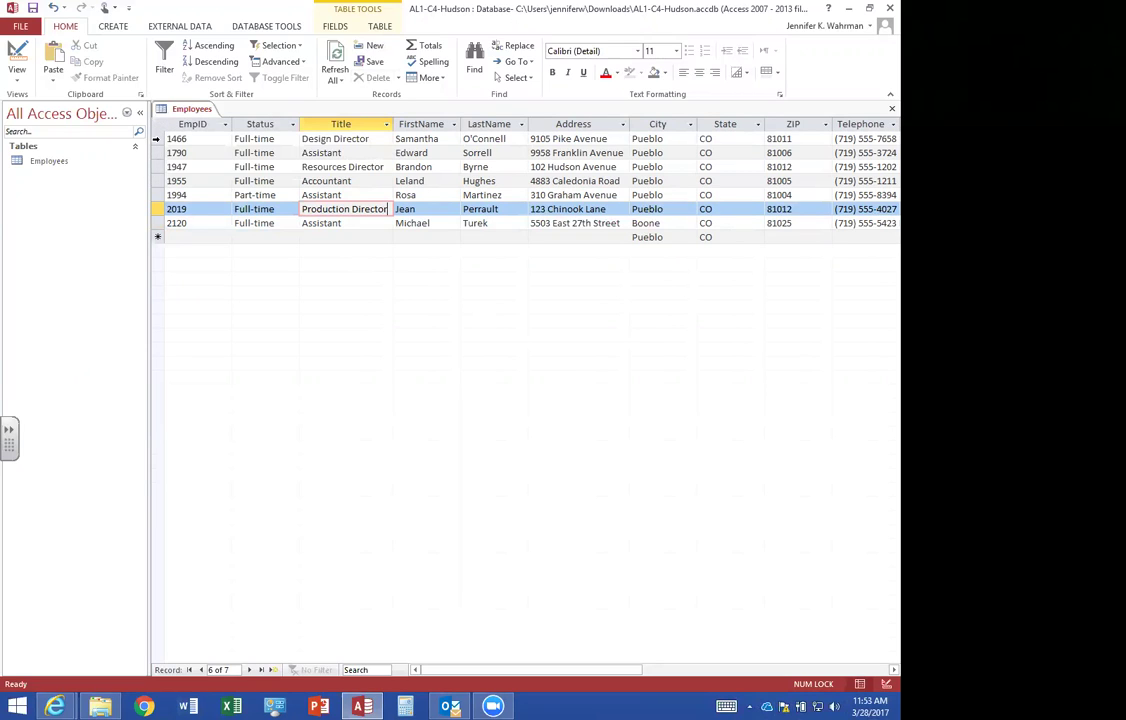
click(157, 125)
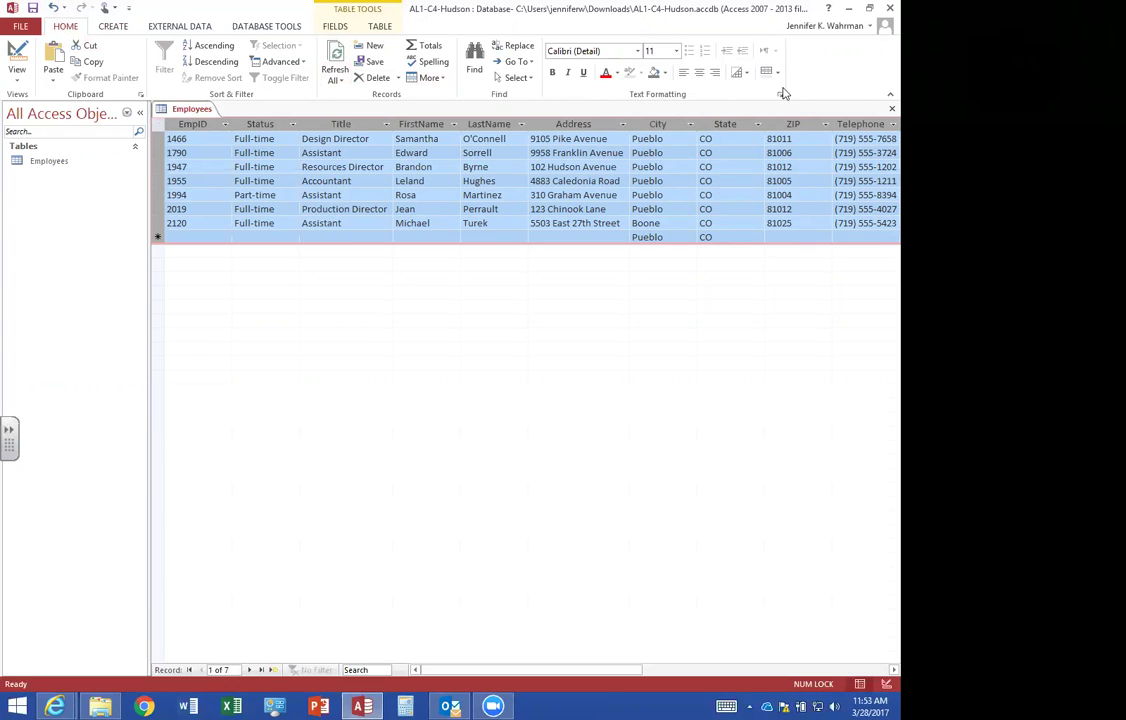
Apply the Arial font at size 10 to all Employees datasheet text.
click(637, 51)
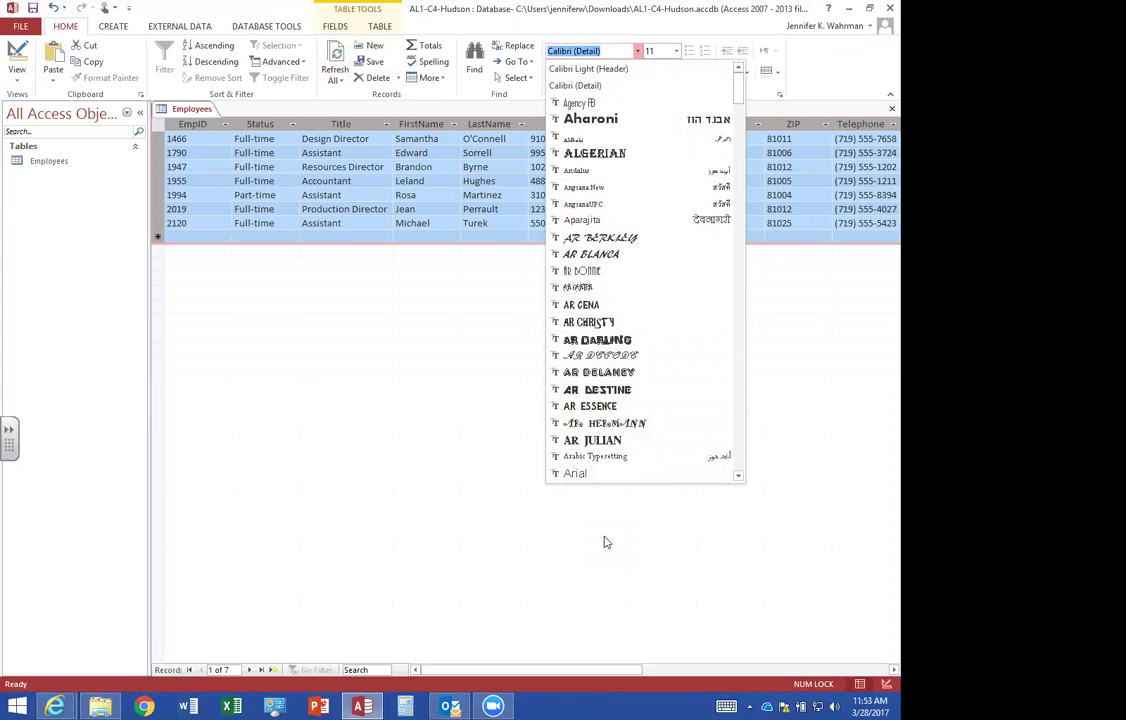
text(Arial)
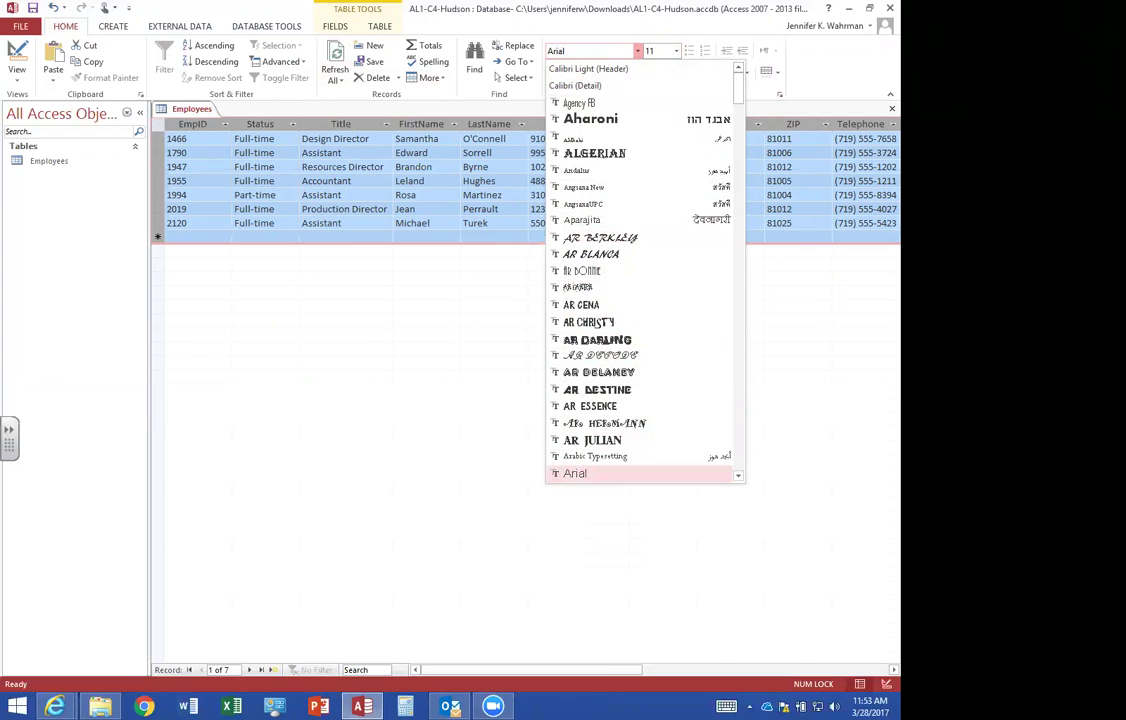
key(Return)
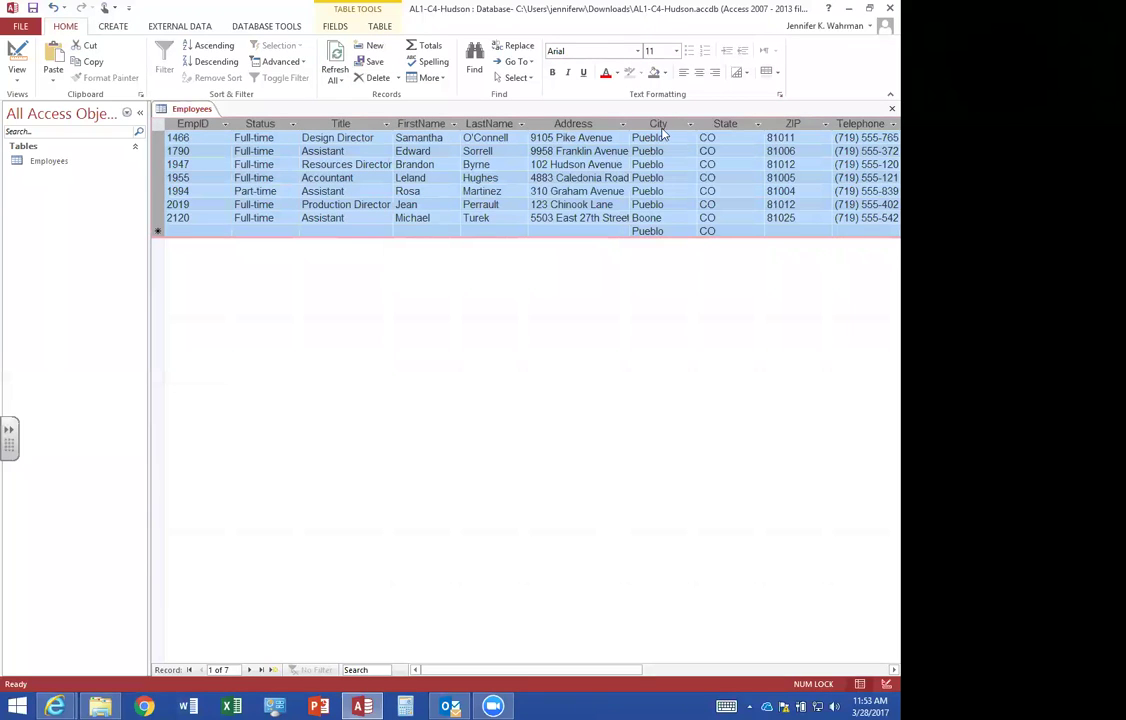
click(659, 52)
text(10)
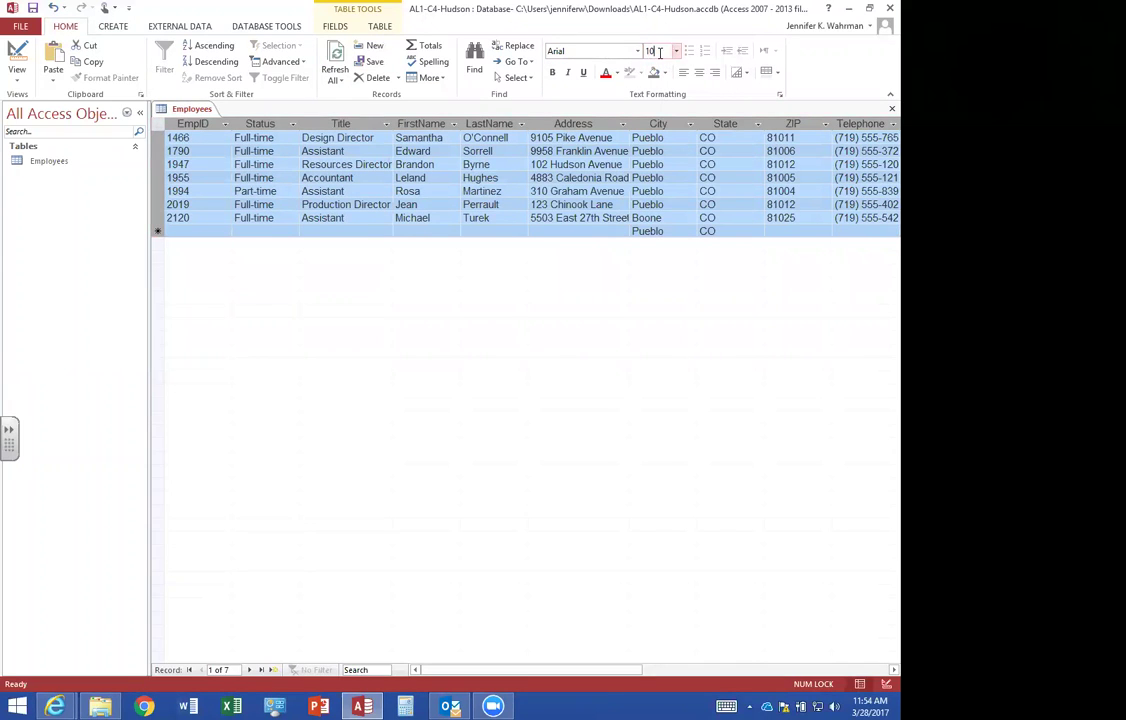
key(Return)
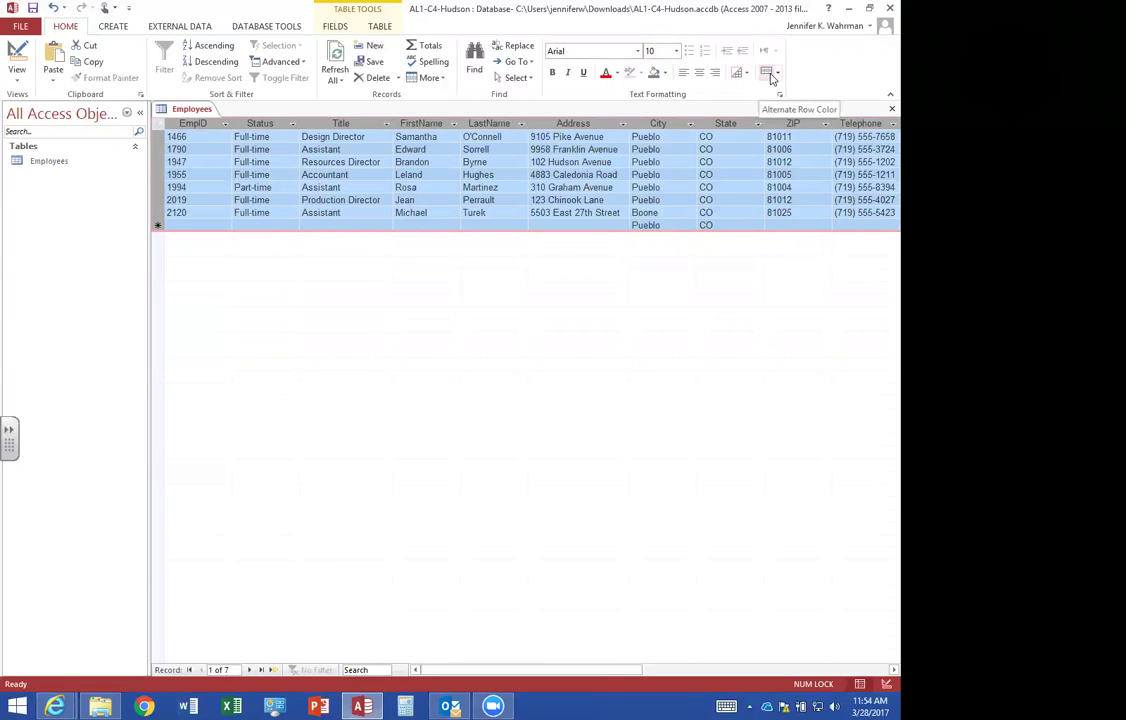
Shade alternate datasheet rows in Aqua Blue 2.
click(780, 76)
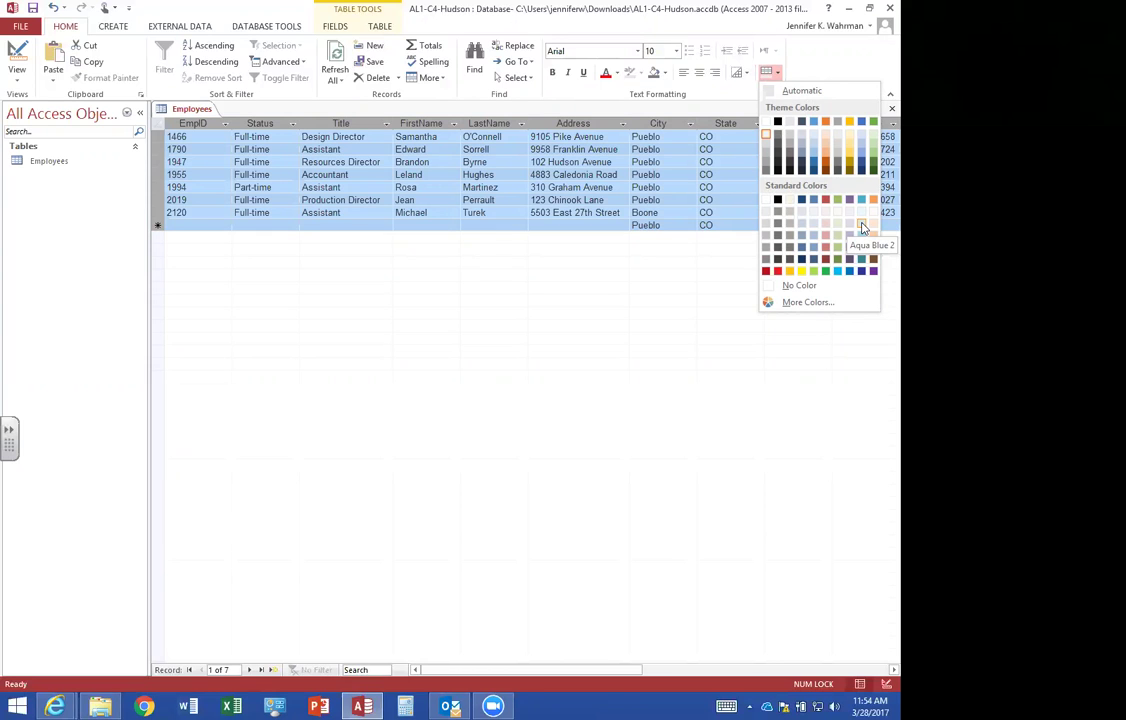
click(863, 228)
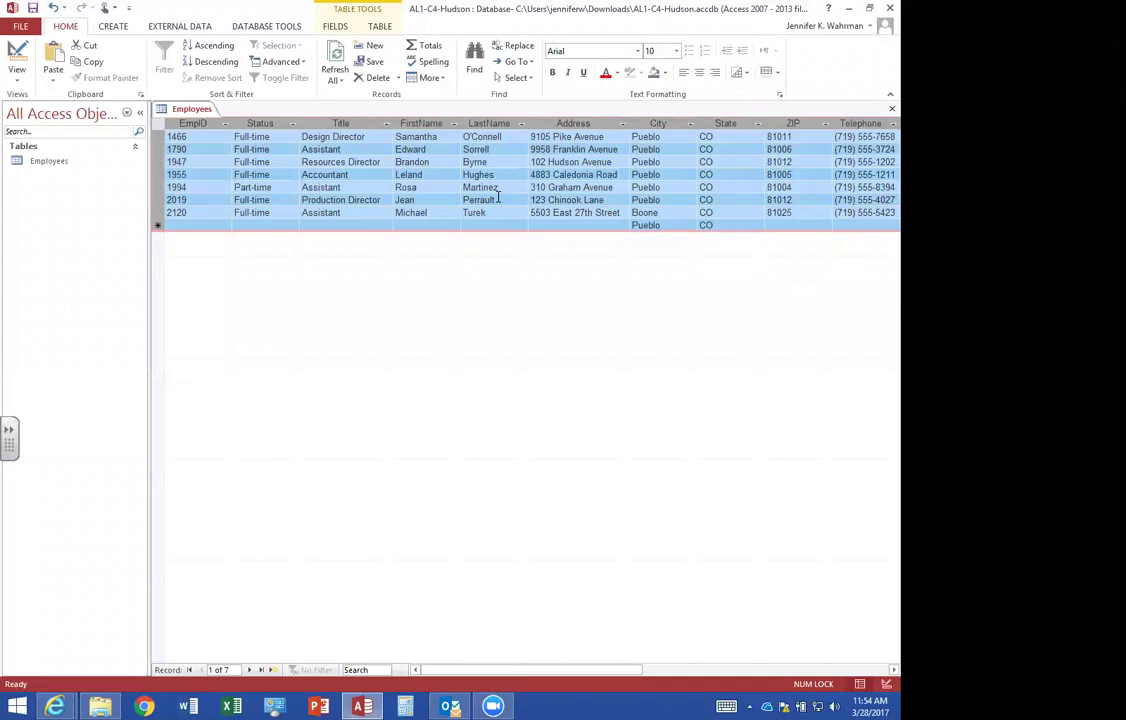
click(438, 214)
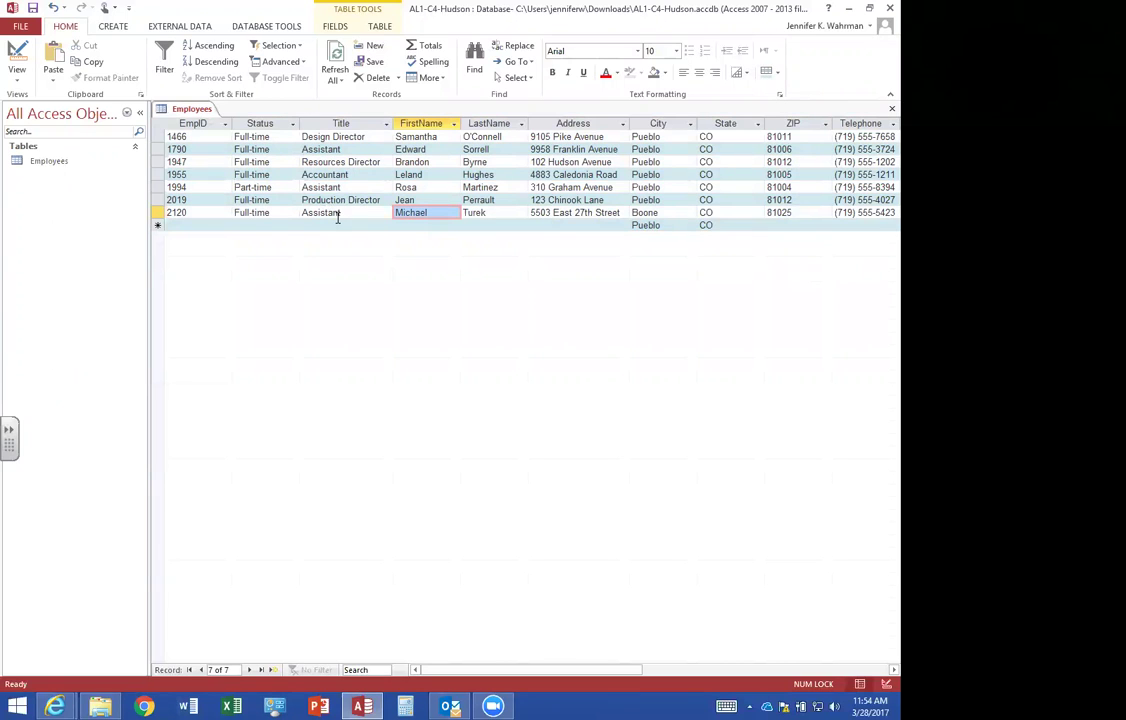
Select employee record 2120 and make it the current record.
click(243, 212)
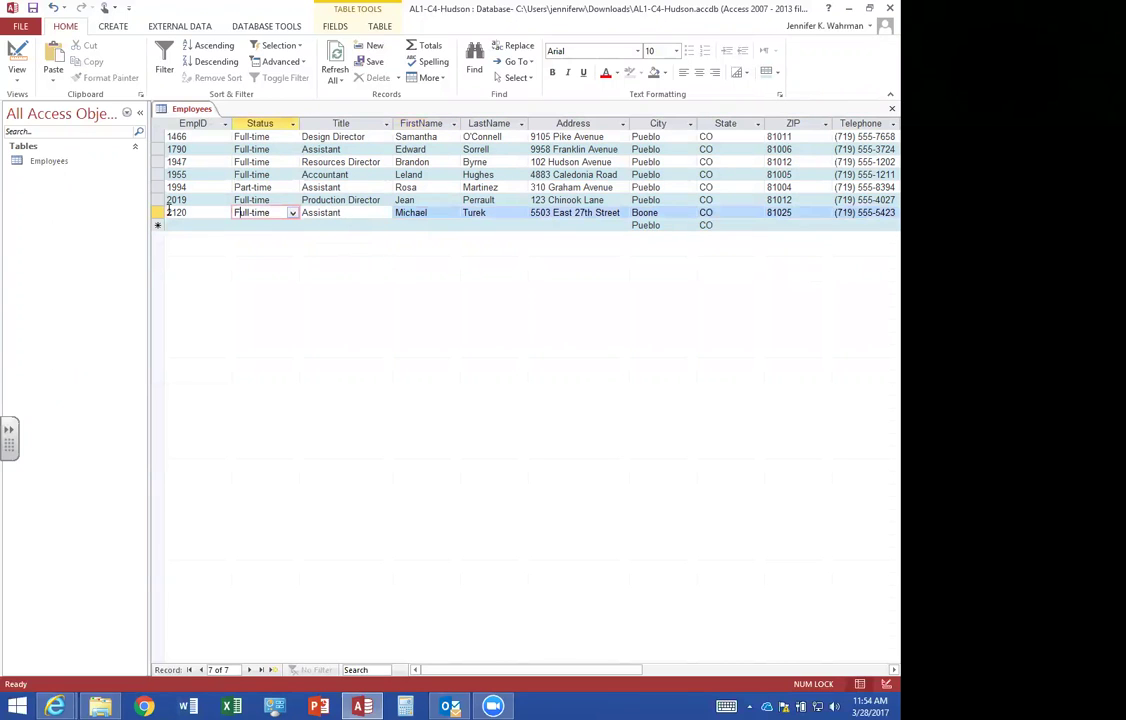
click(160, 212)
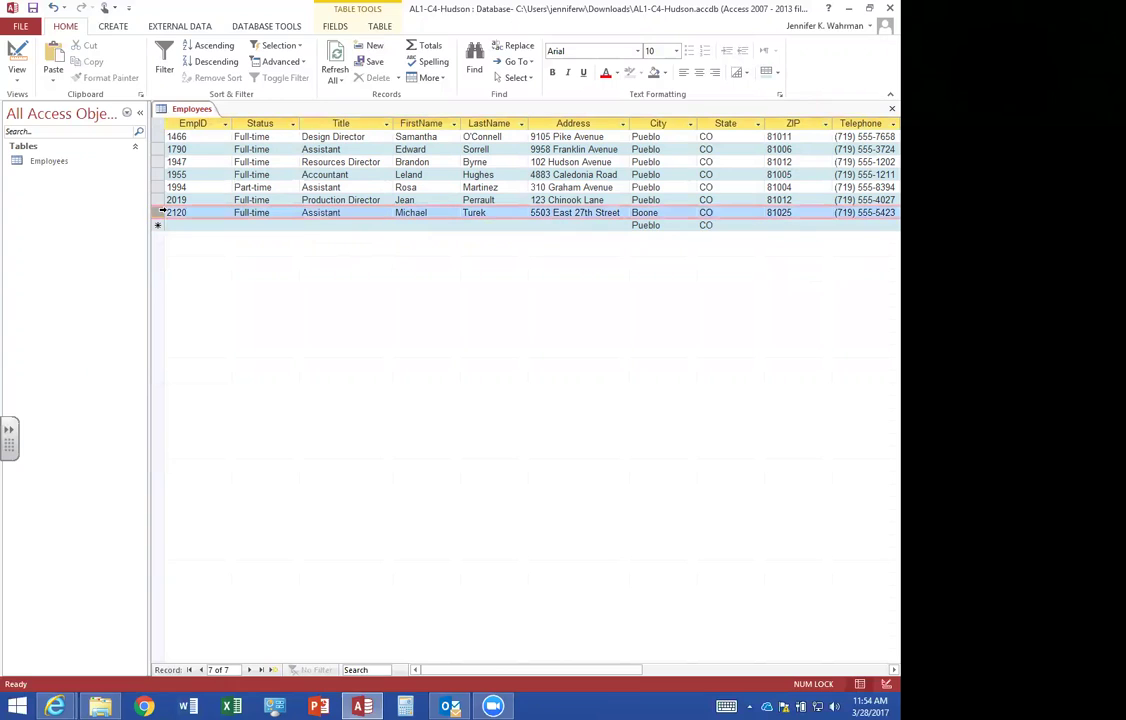
click(490, 226)
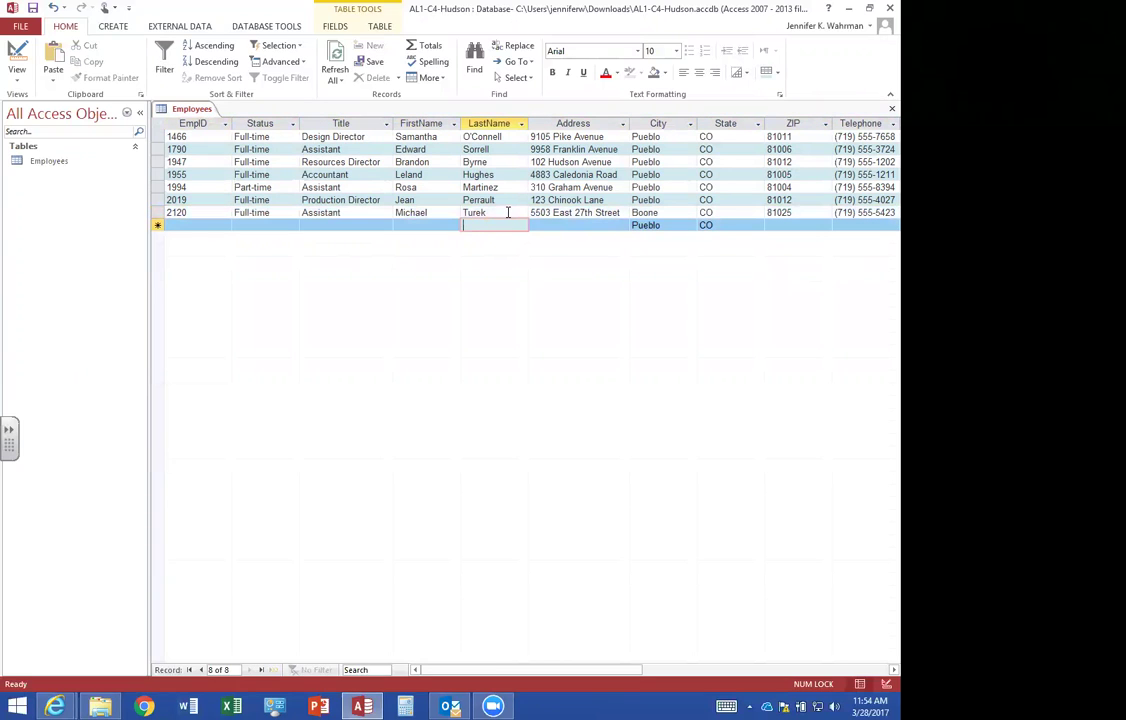
click(505, 213)
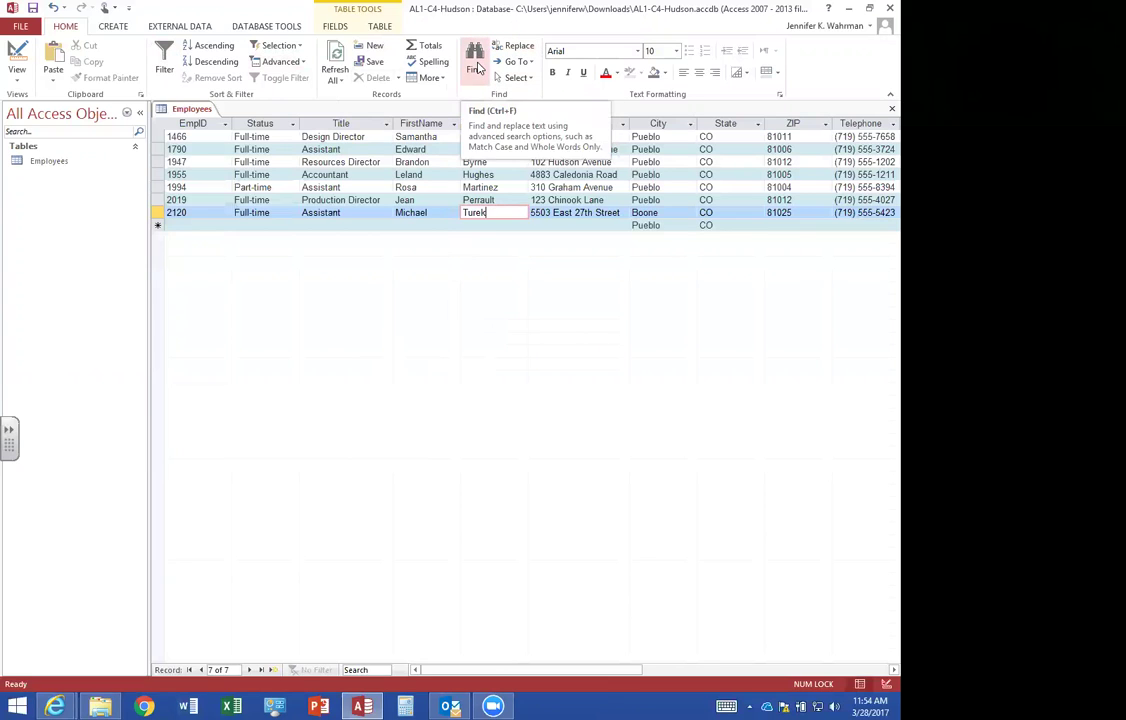
click(478, 67)
click(322, 391)
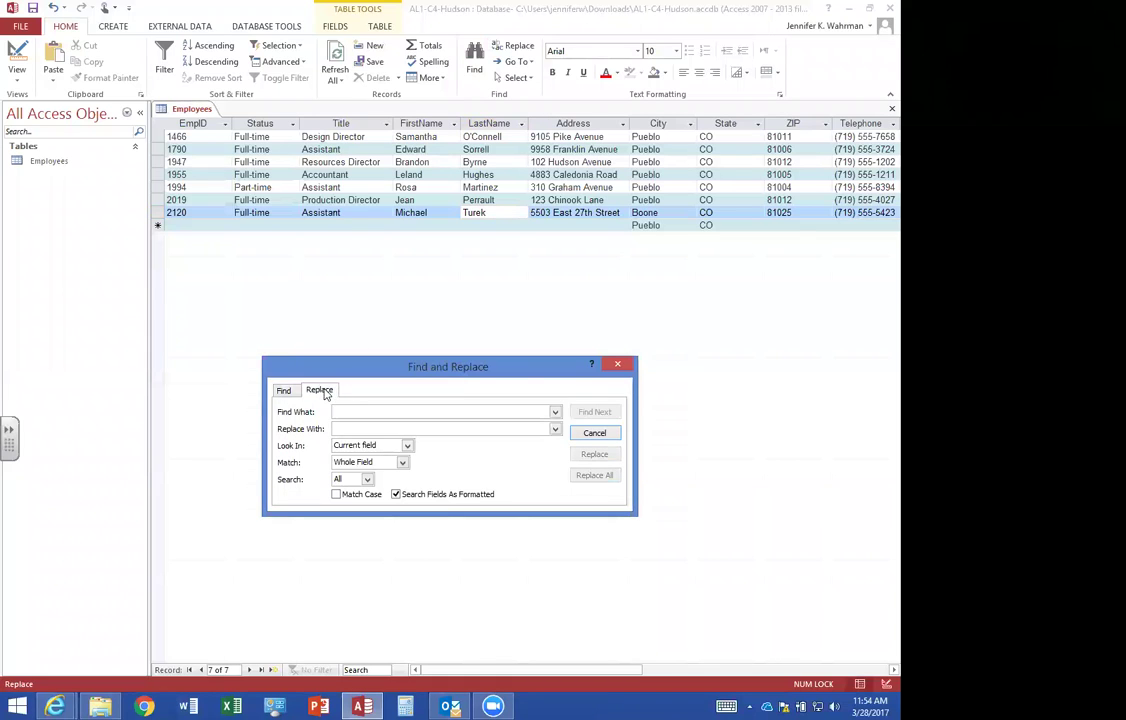
click(617, 364)
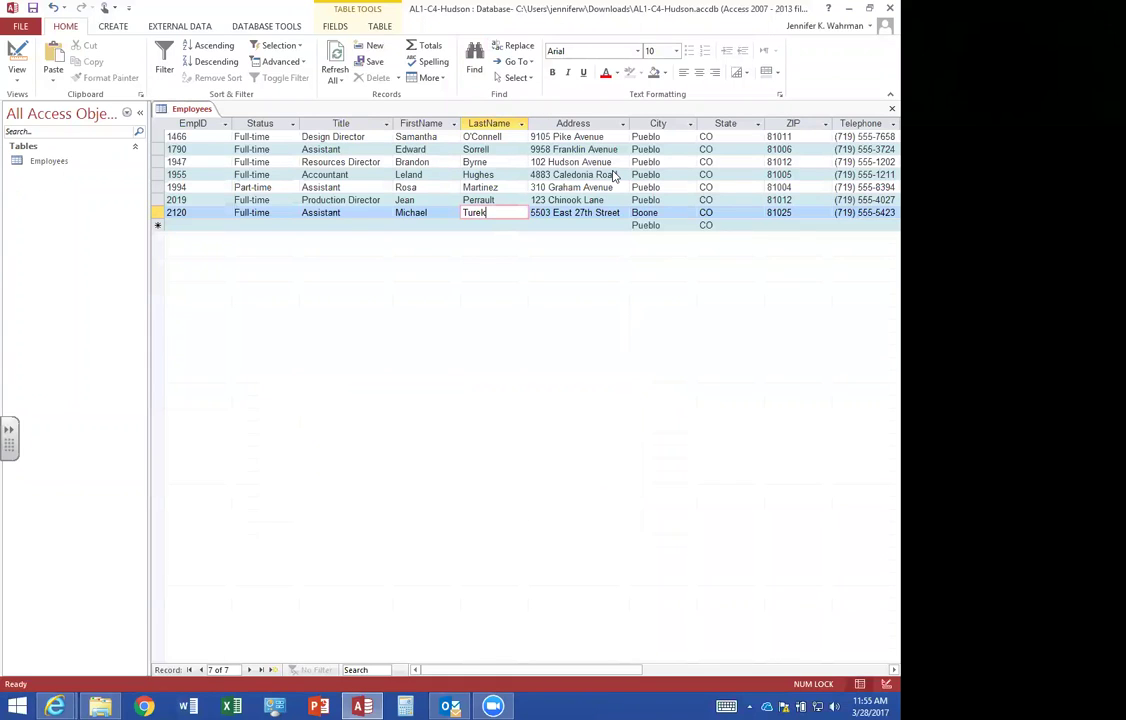
key(ctrl+h)
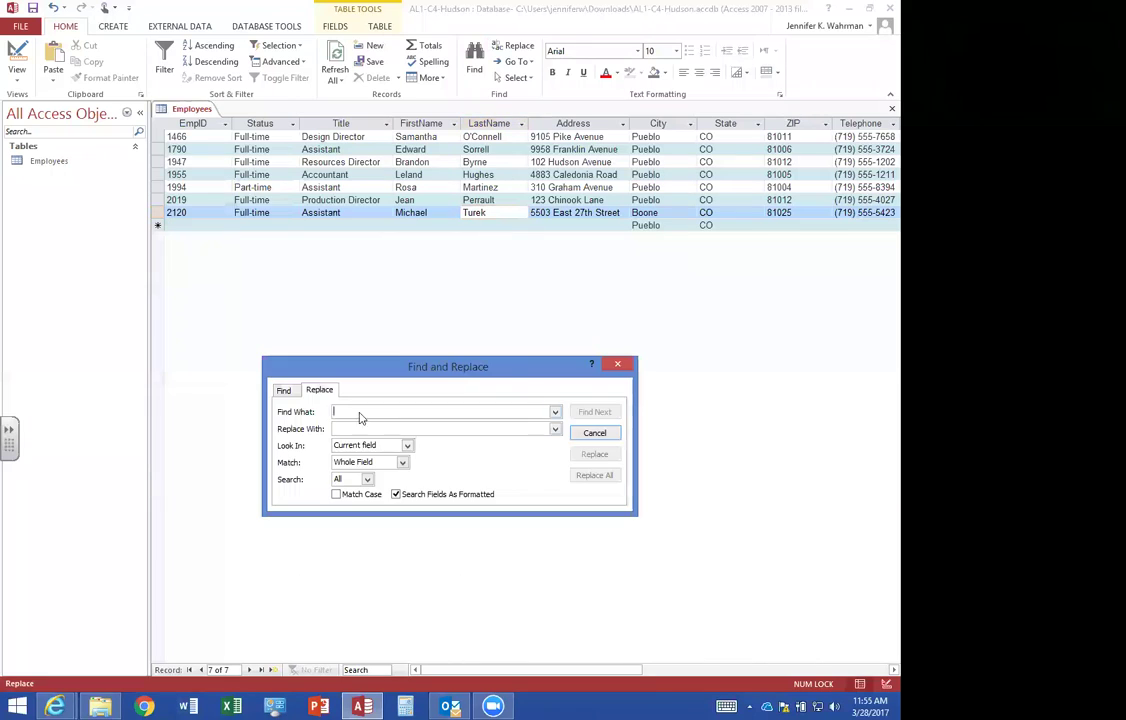
text(Director)
key(Tab)
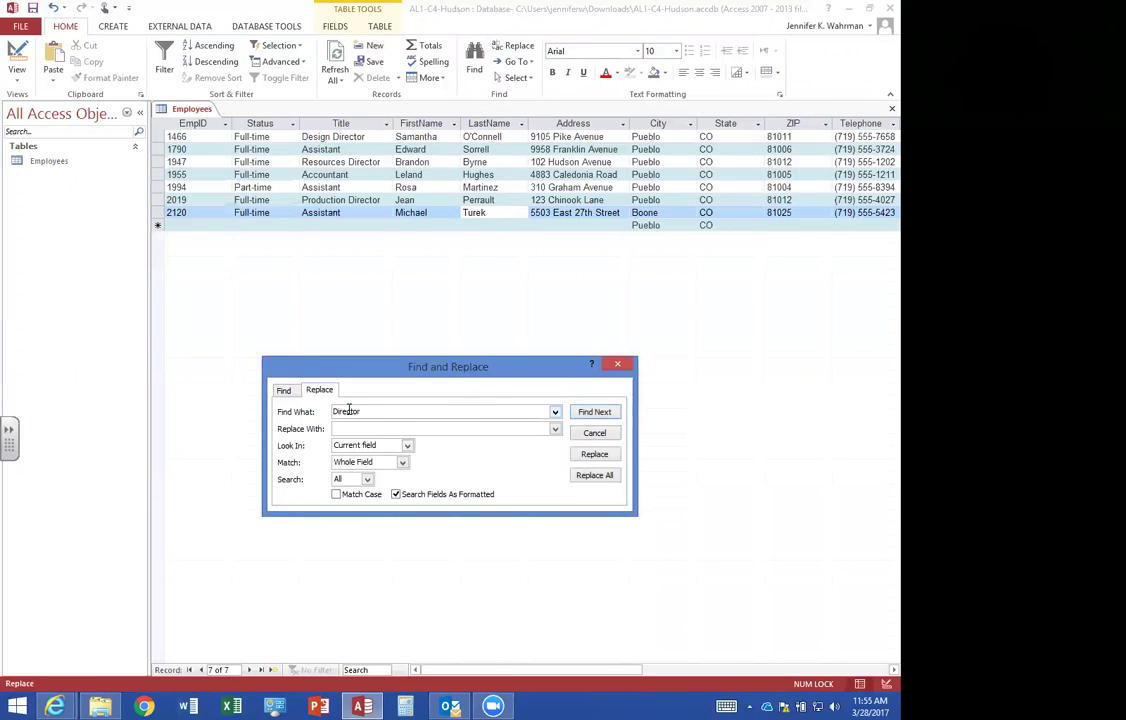
text(Manager)
click(401, 464)
click(381, 477)
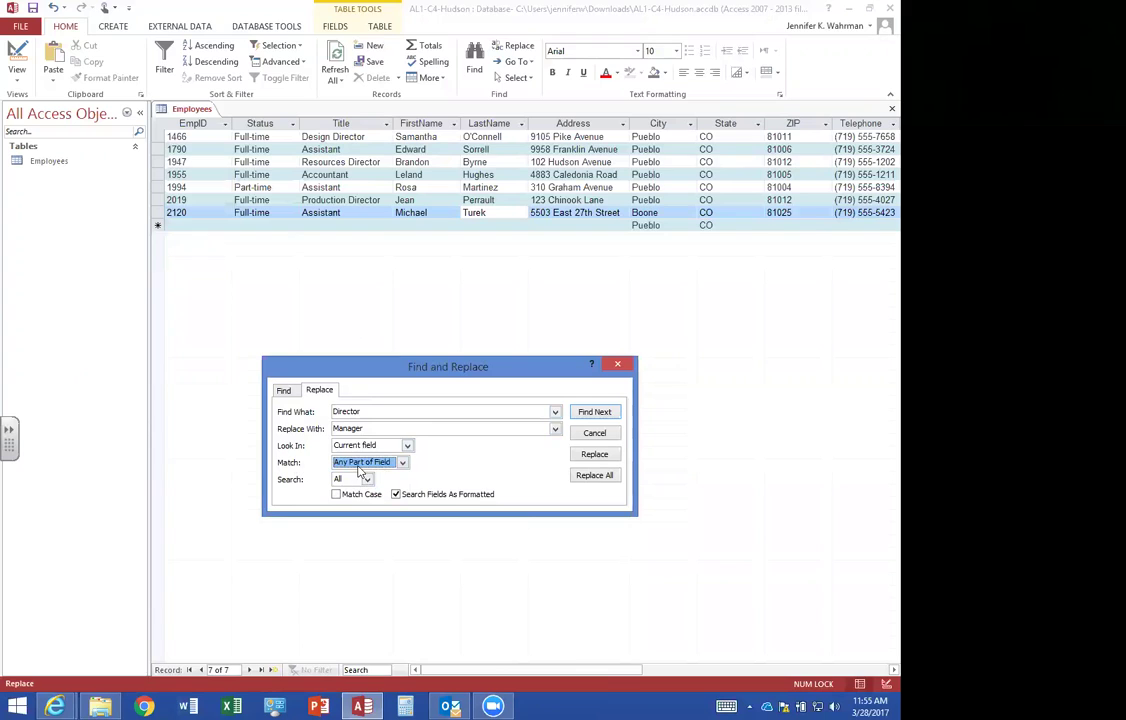
click(595, 477)
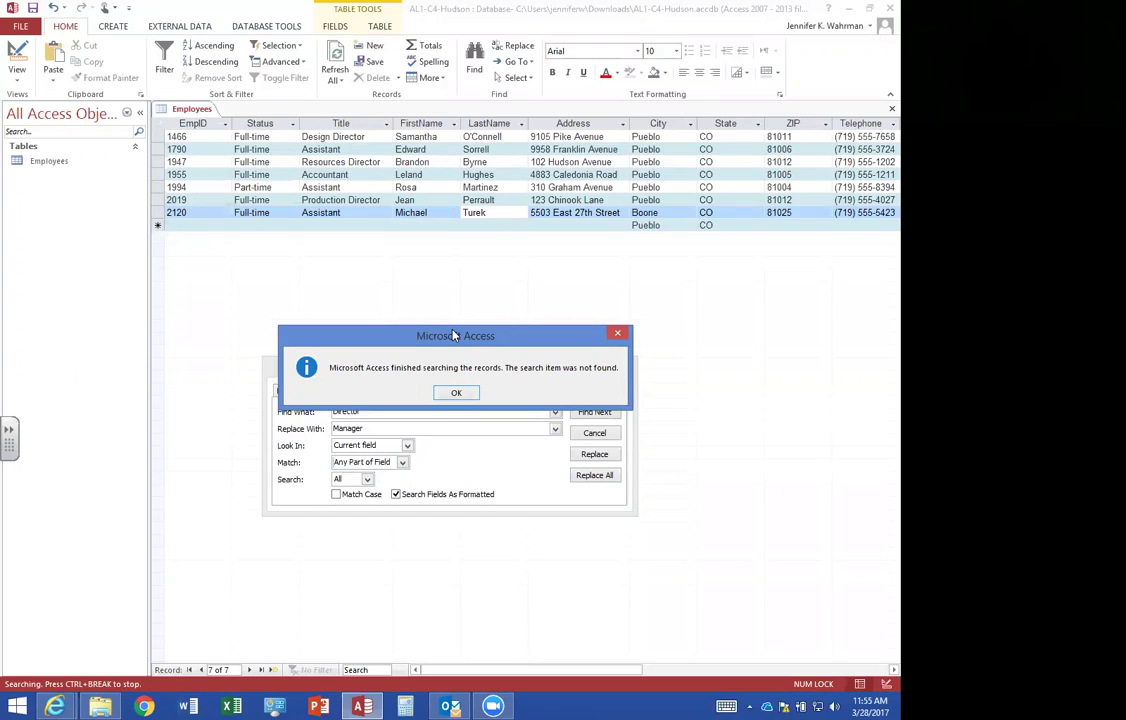
drag(455, 335, 453, 276)
click(455, 333)
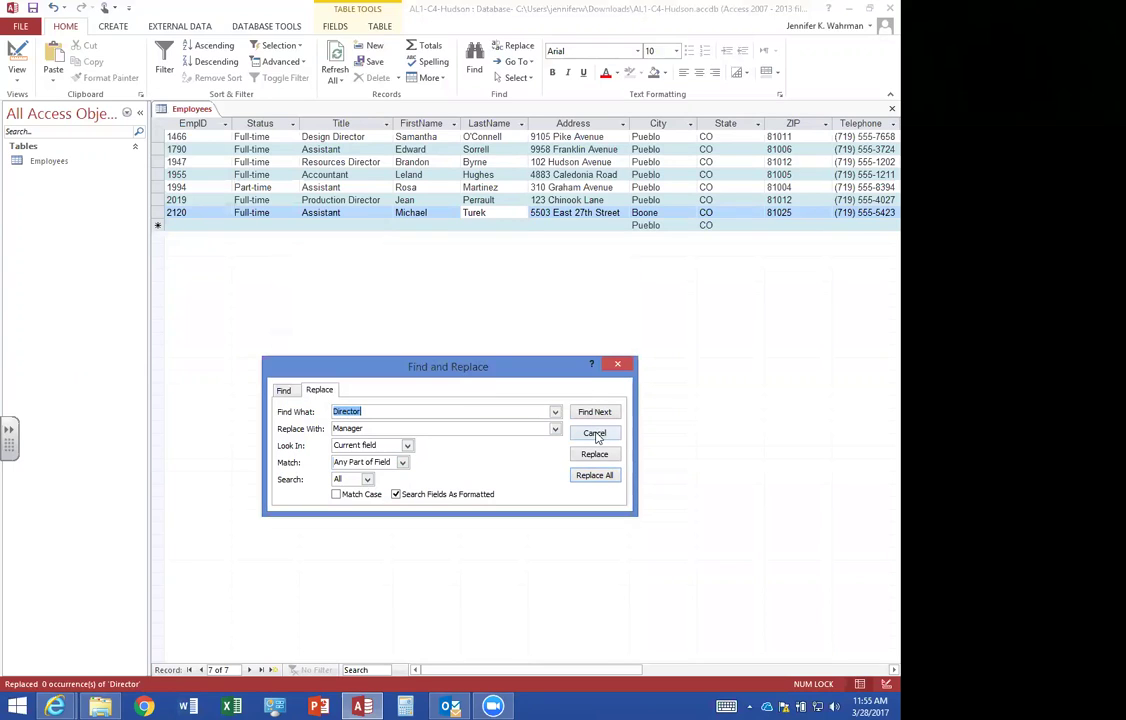
click(597, 434)
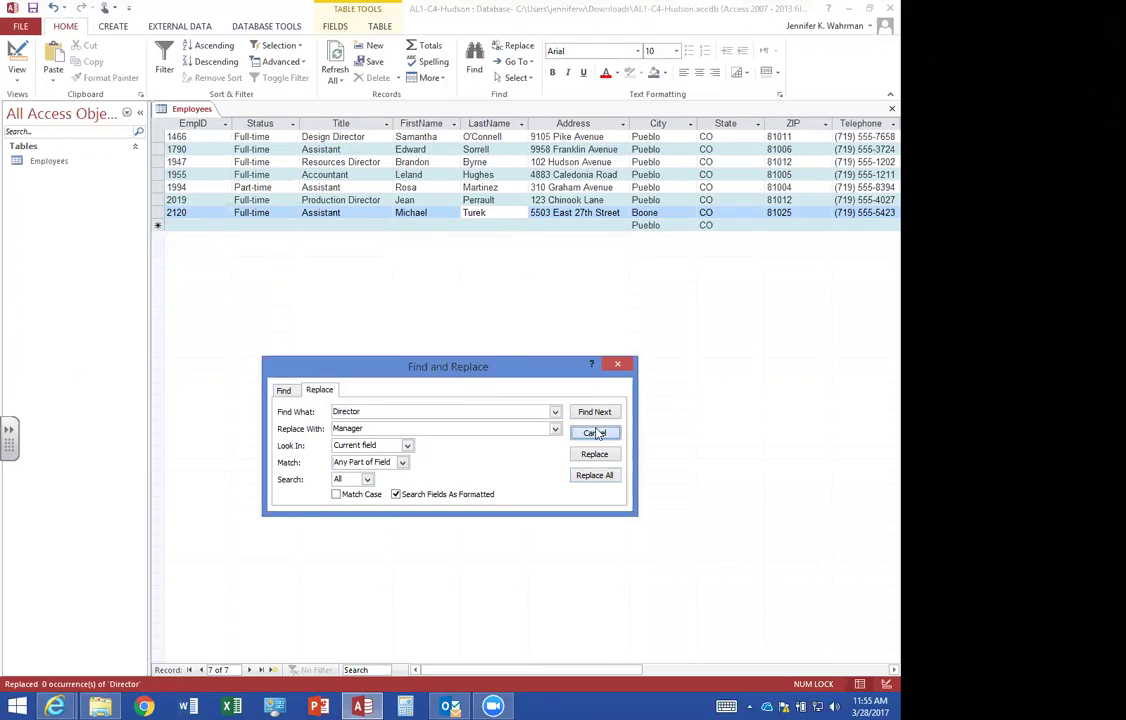
click(336, 150)
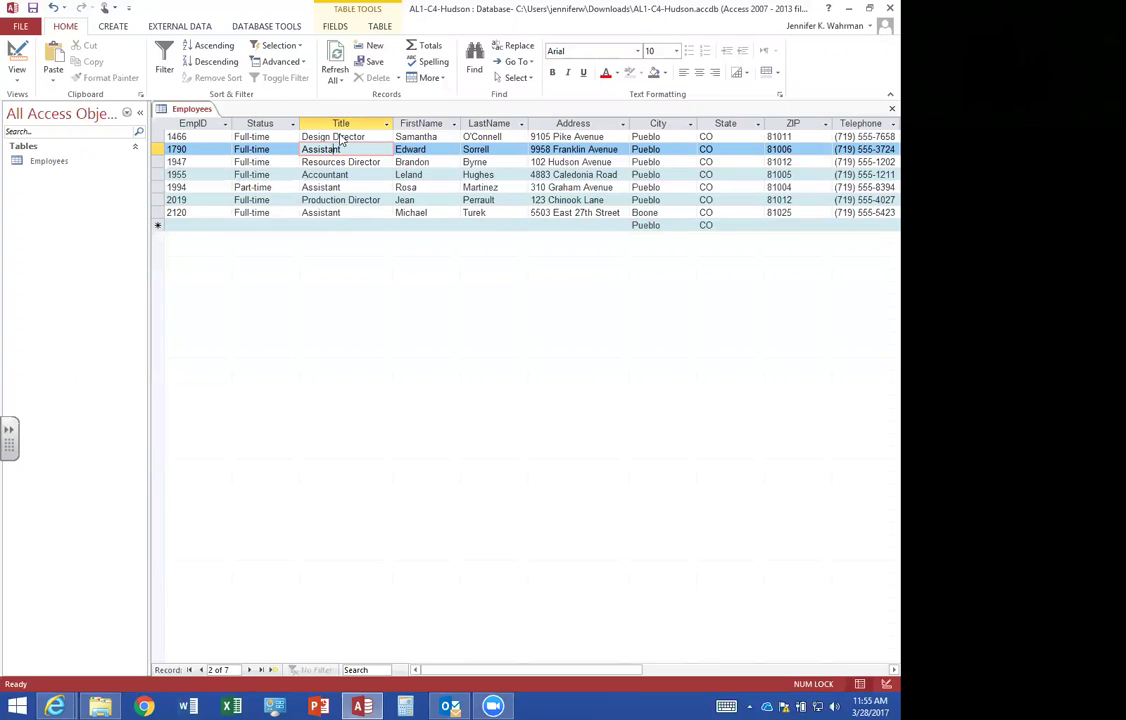
Replace every Director in the Title column with Manager.
click(517, 46)
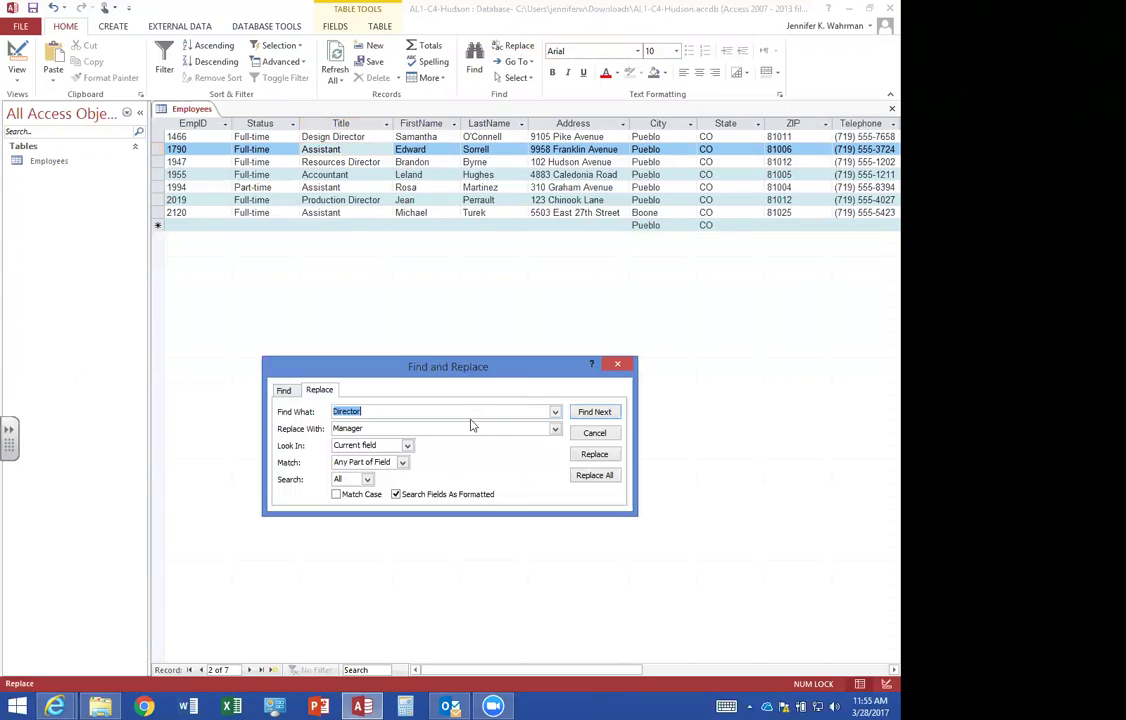
click(595, 477)
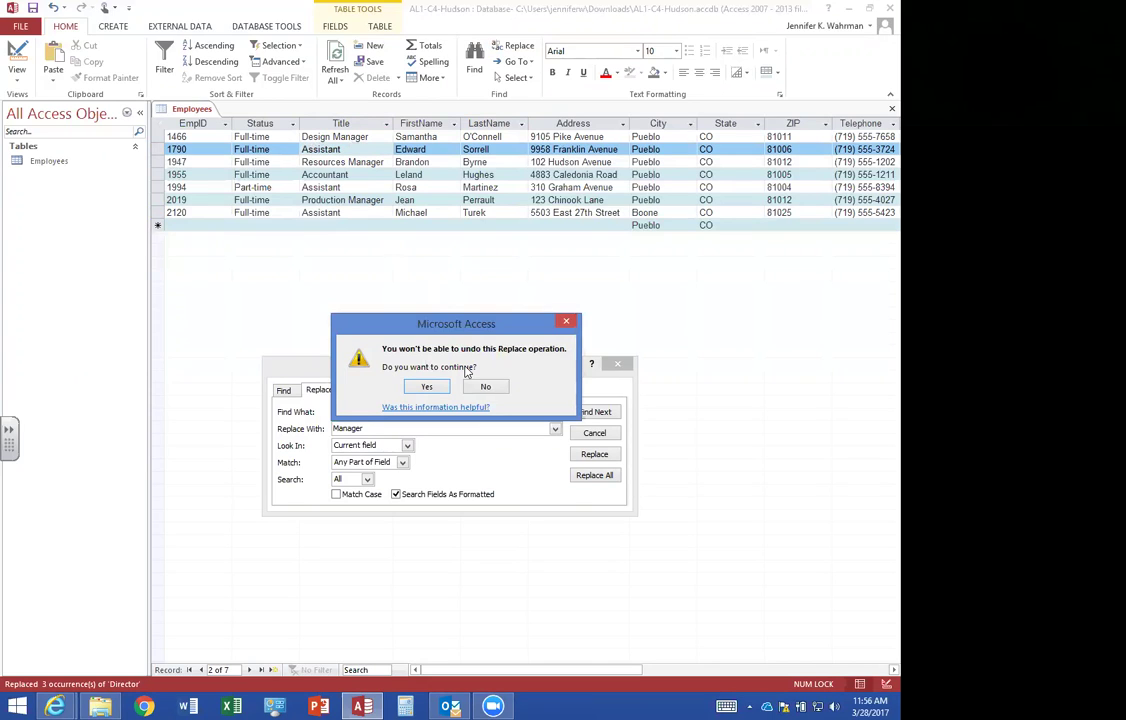
click(428, 387)
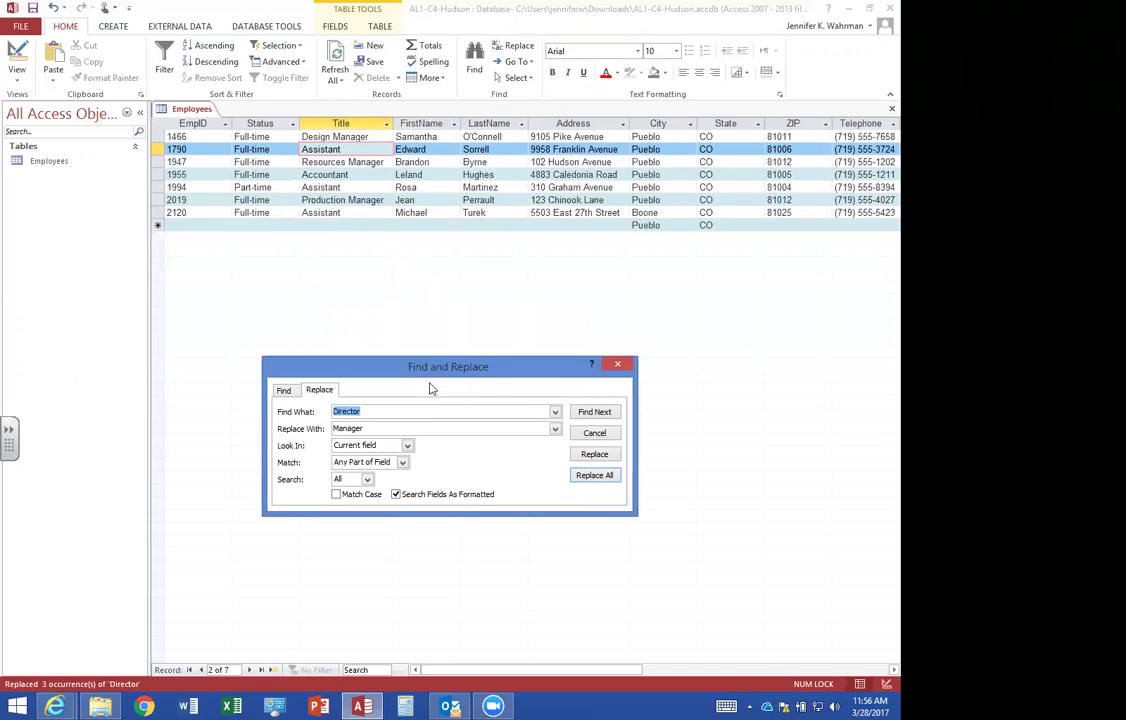
Replace every Assistant title with Associate and close Find and Replace.
text(Assistant)
key(Tab)
text(Associate)
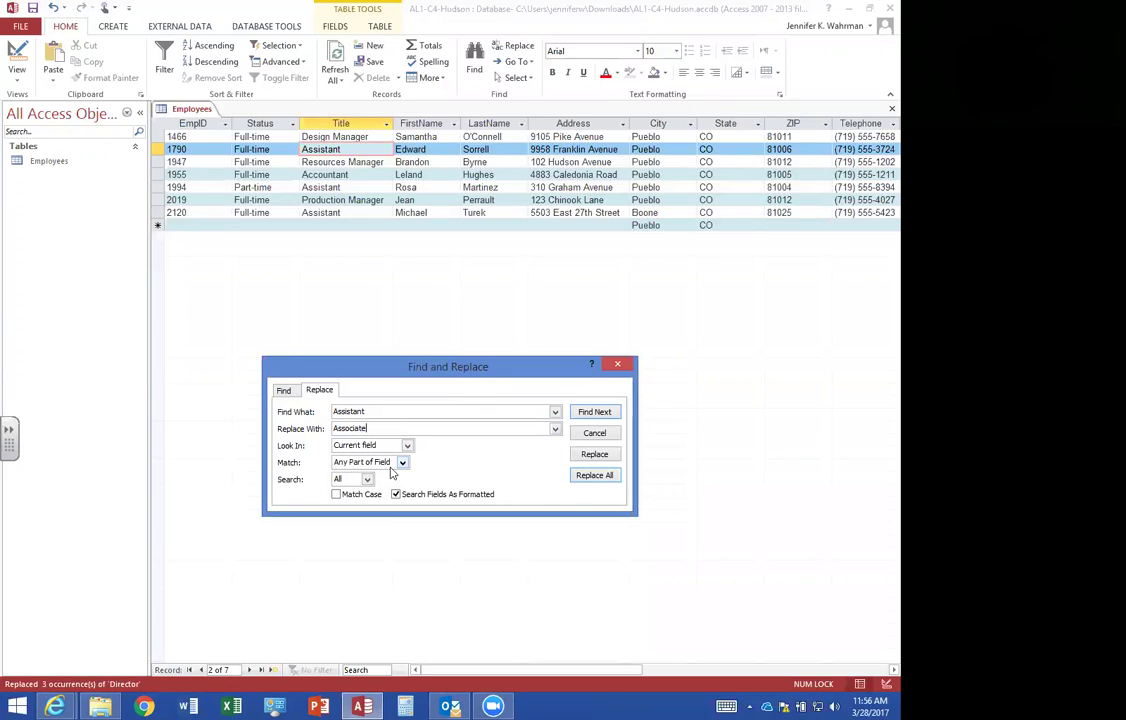
click(595, 476)
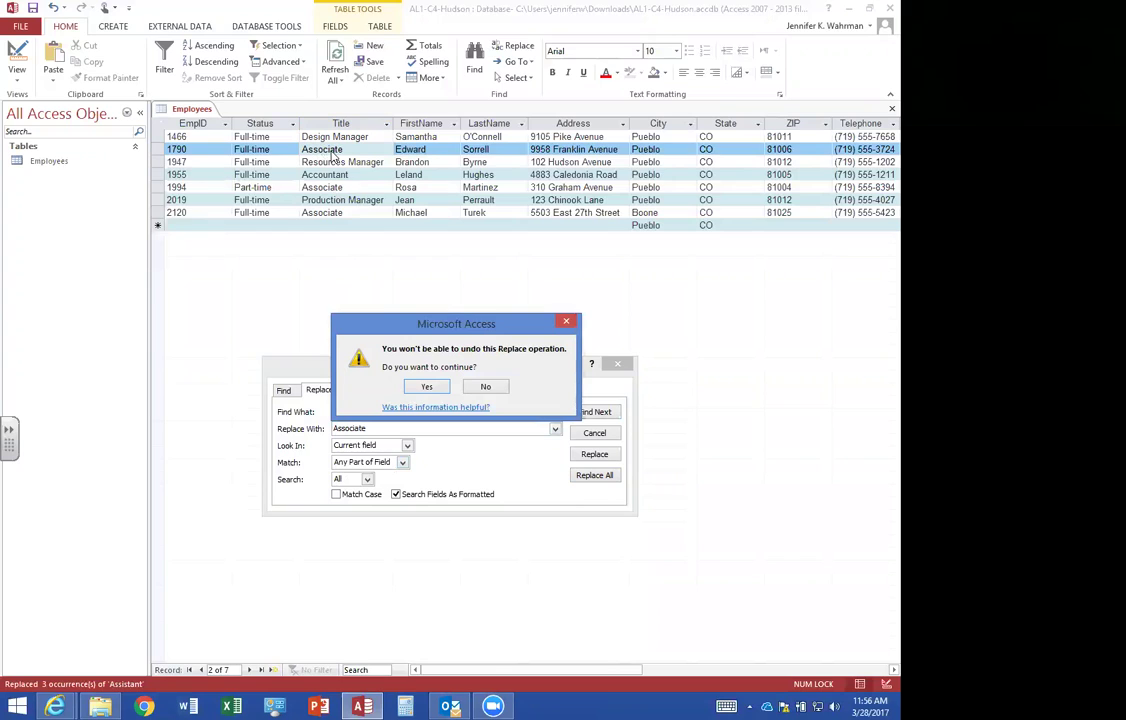
click(432, 388)
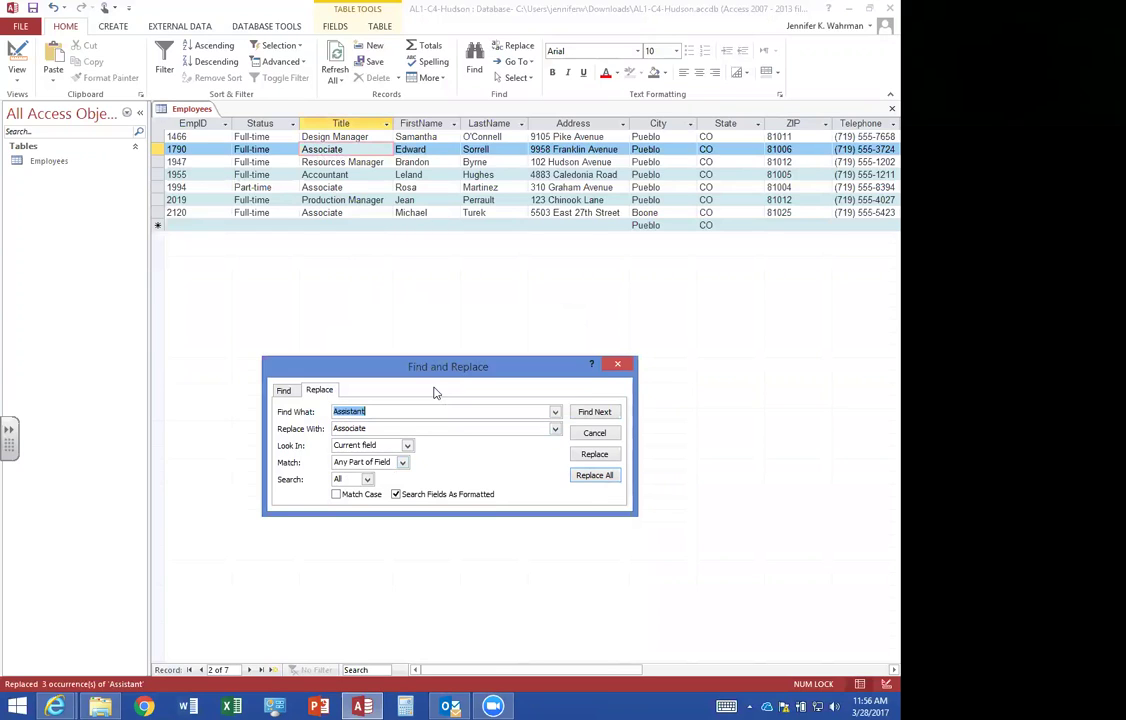
click(619, 367)
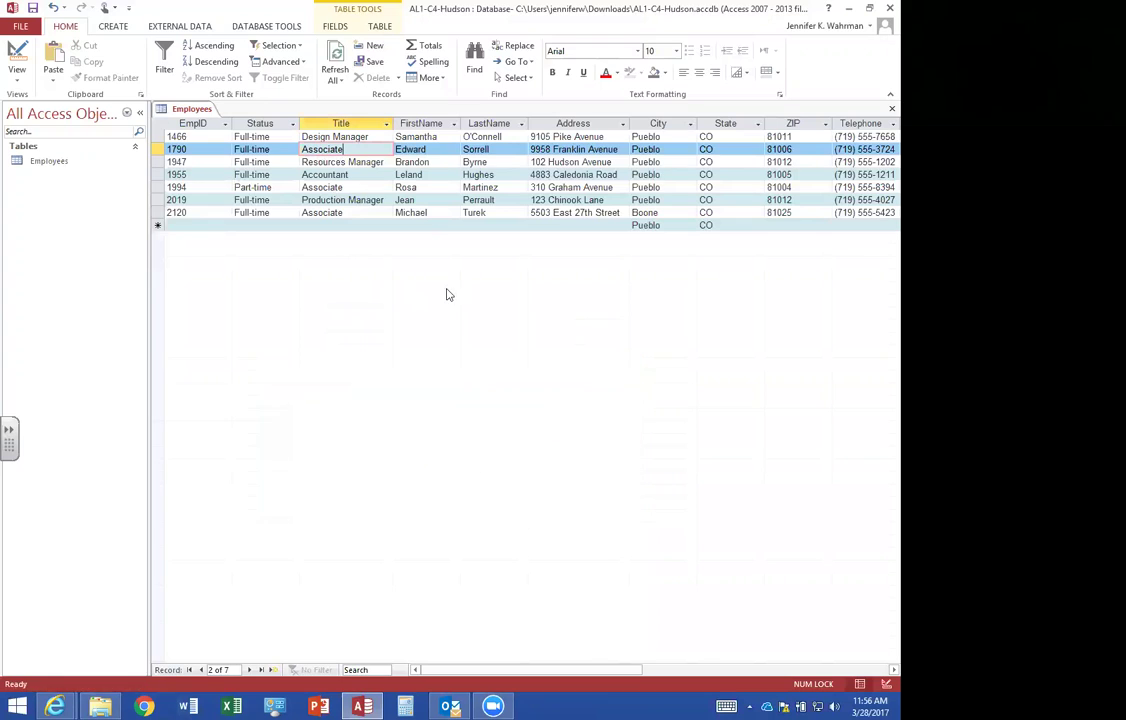
Close the Employees table saving its layout, and create a new table in Design view.
click(881, 111)
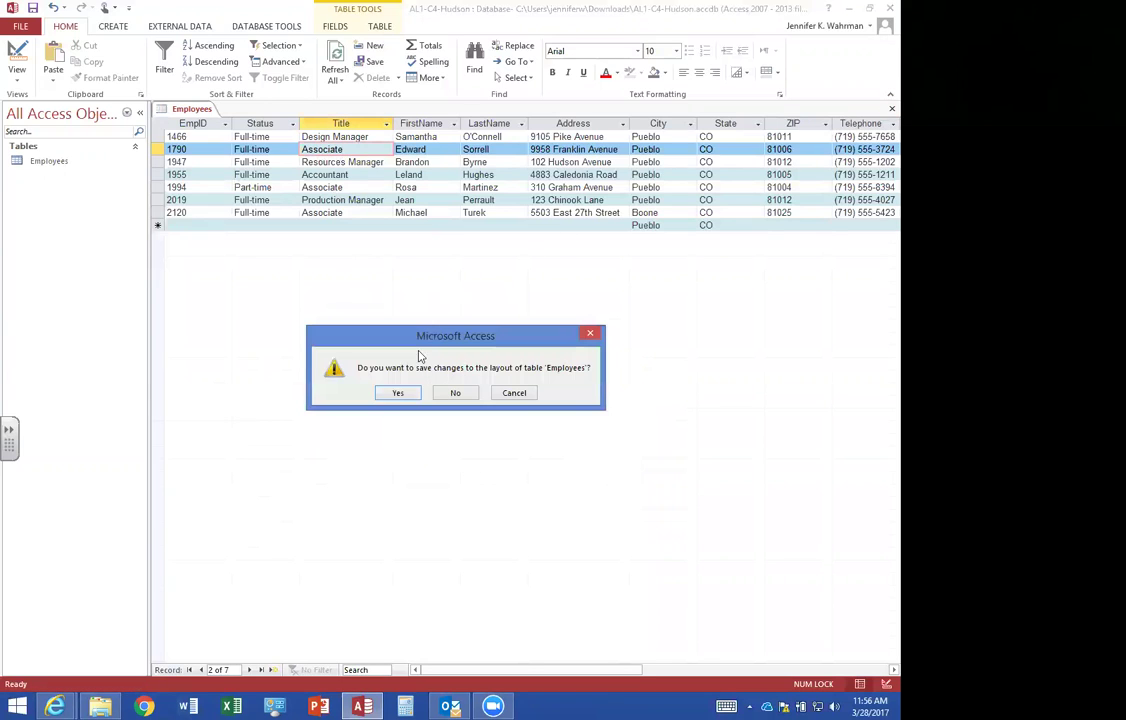
click(397, 396)
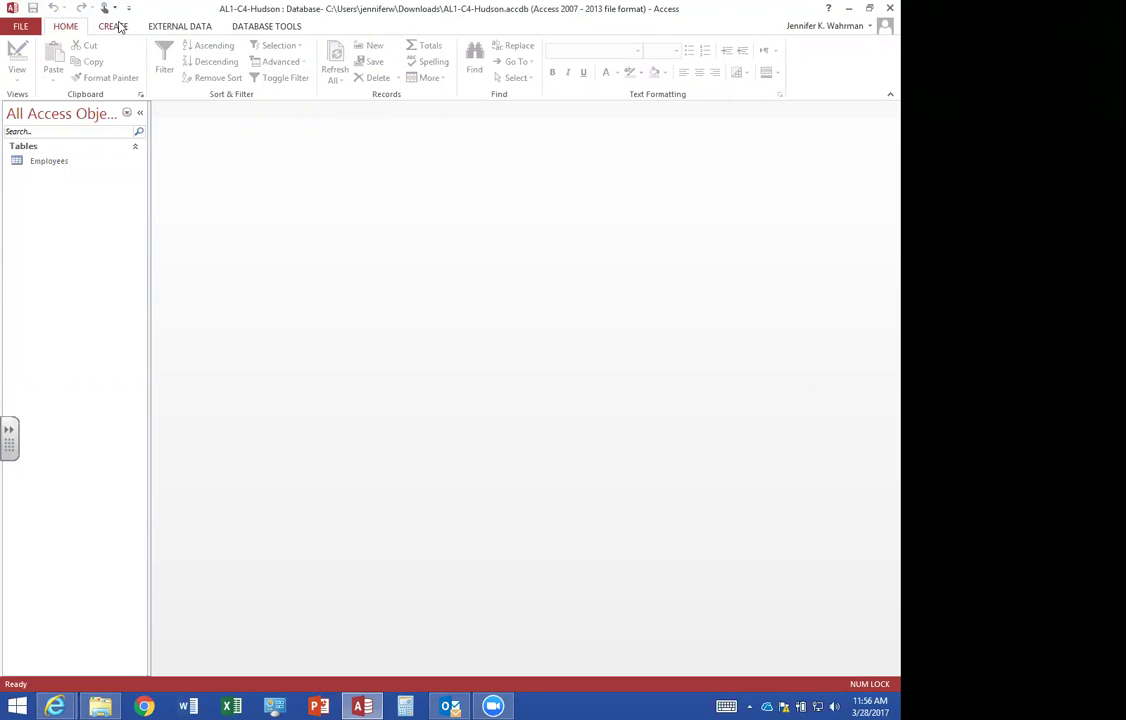
click(113, 26)
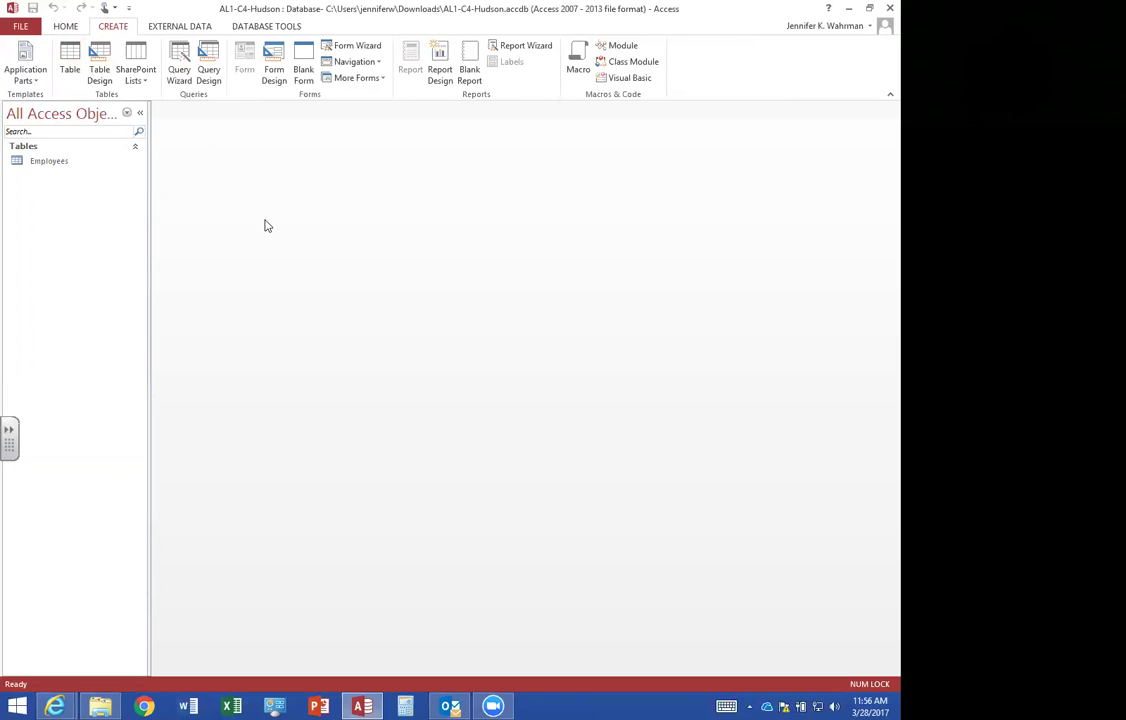
click(99, 66)
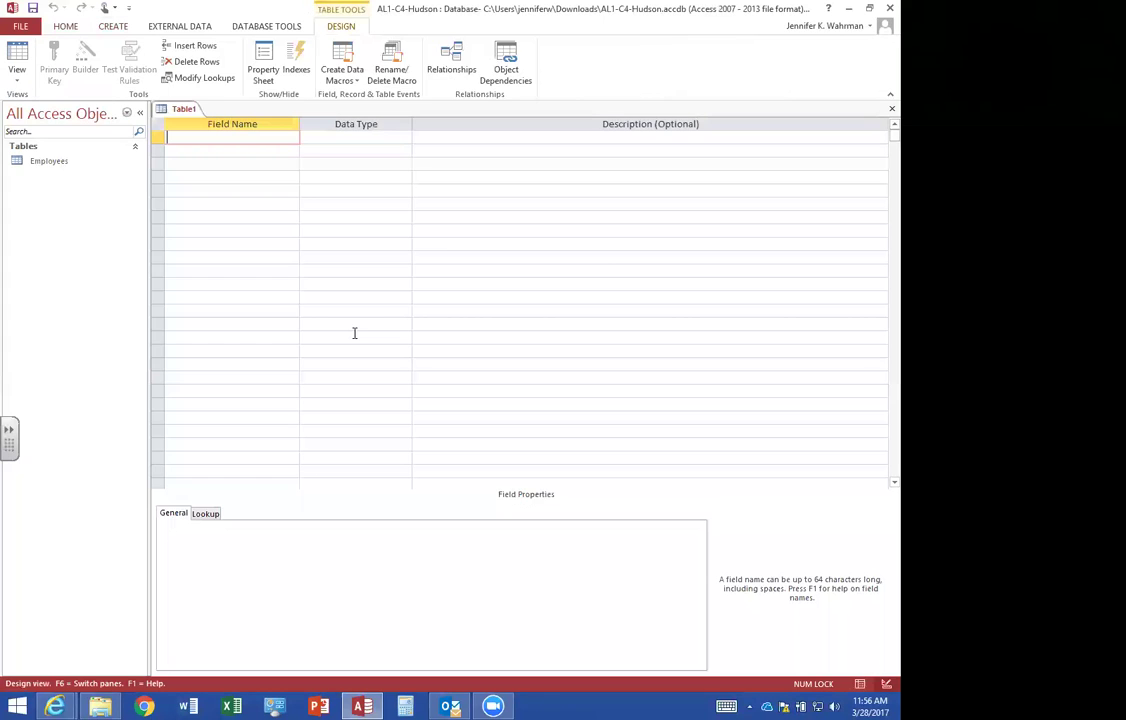
Add ProjID as a Short Text field of size 4 and make it the primary key.
text(Projn)
text(ID)
key(Tab)
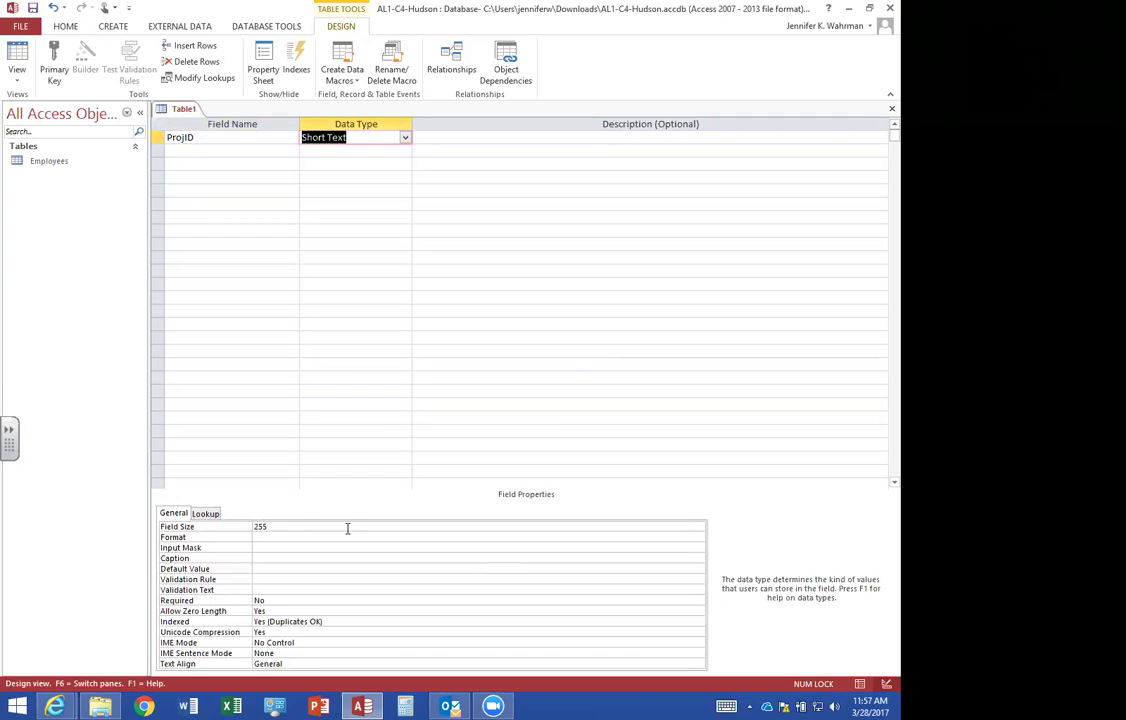
click(249, 528)
text(4)
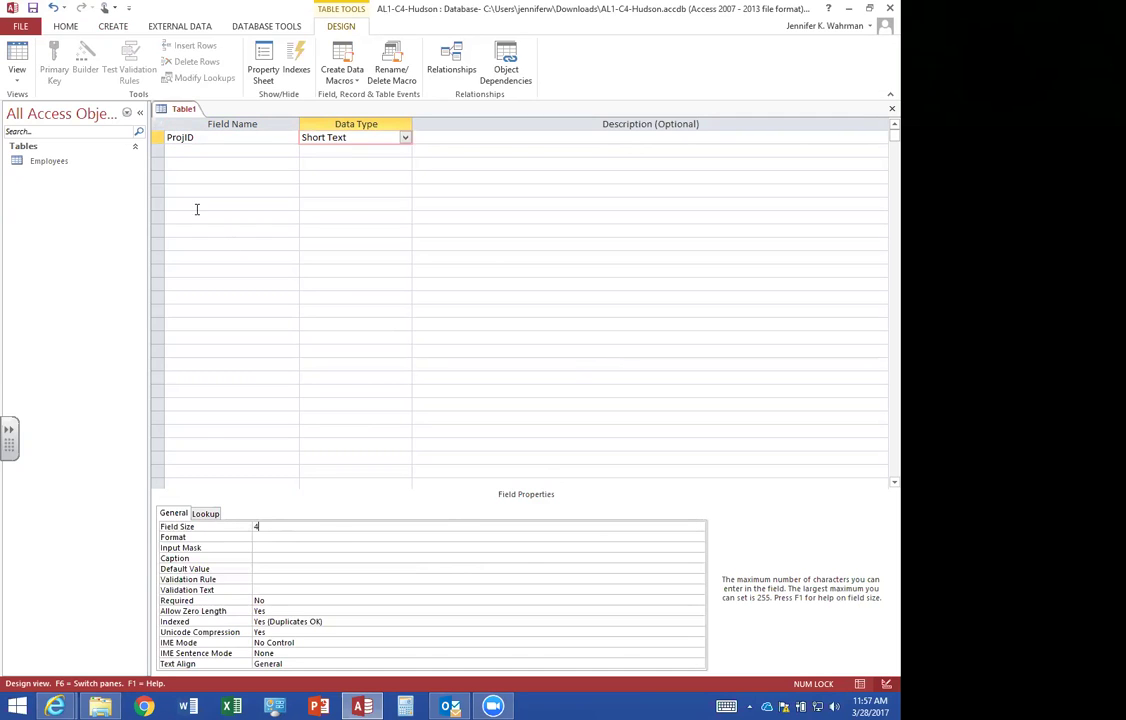
click(178, 150)
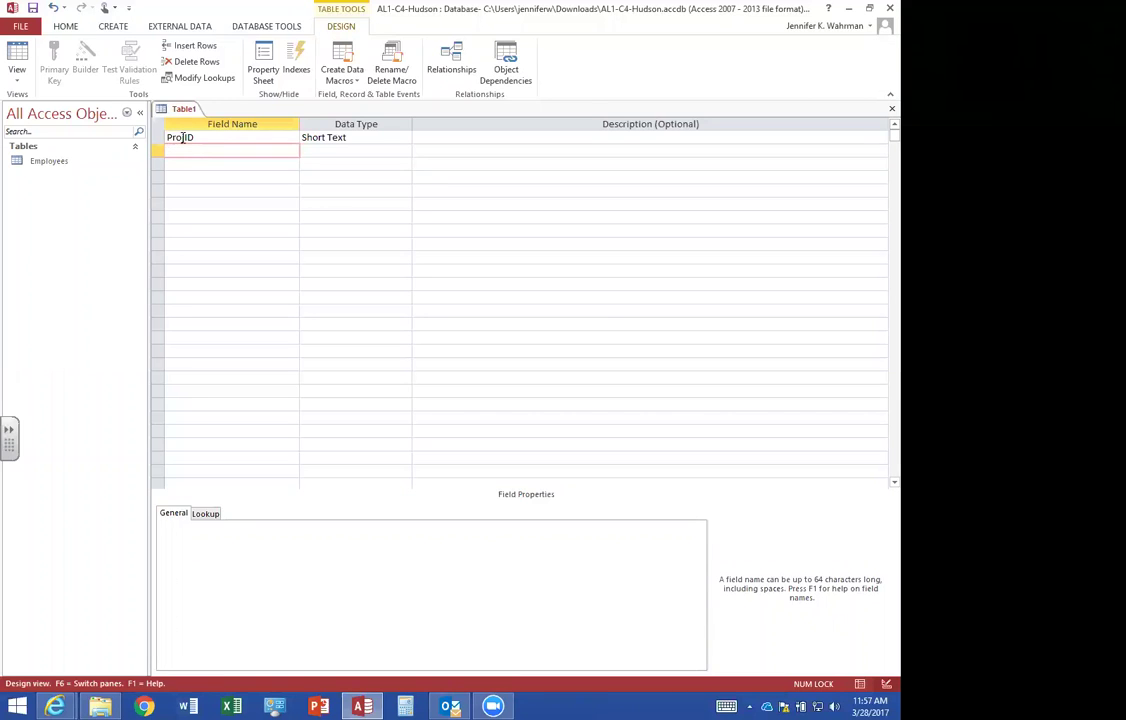
click(213, 138)
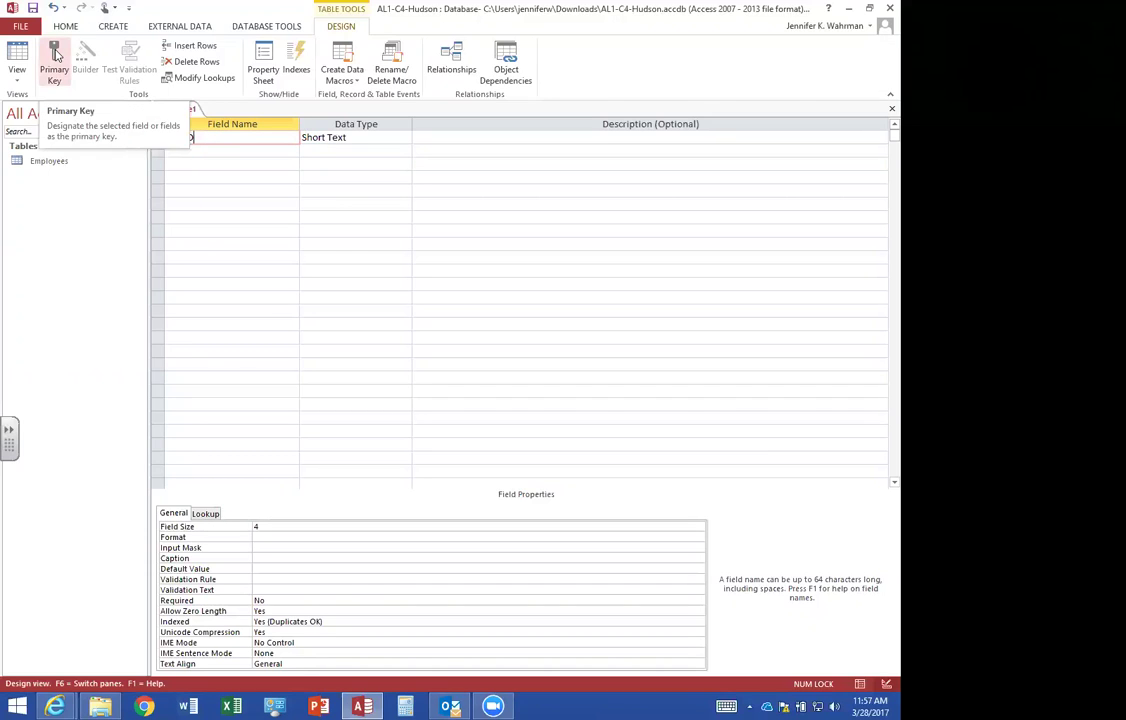
click(55, 58)
Add EmpID as a Short Text field with field size 4.
key(Down)
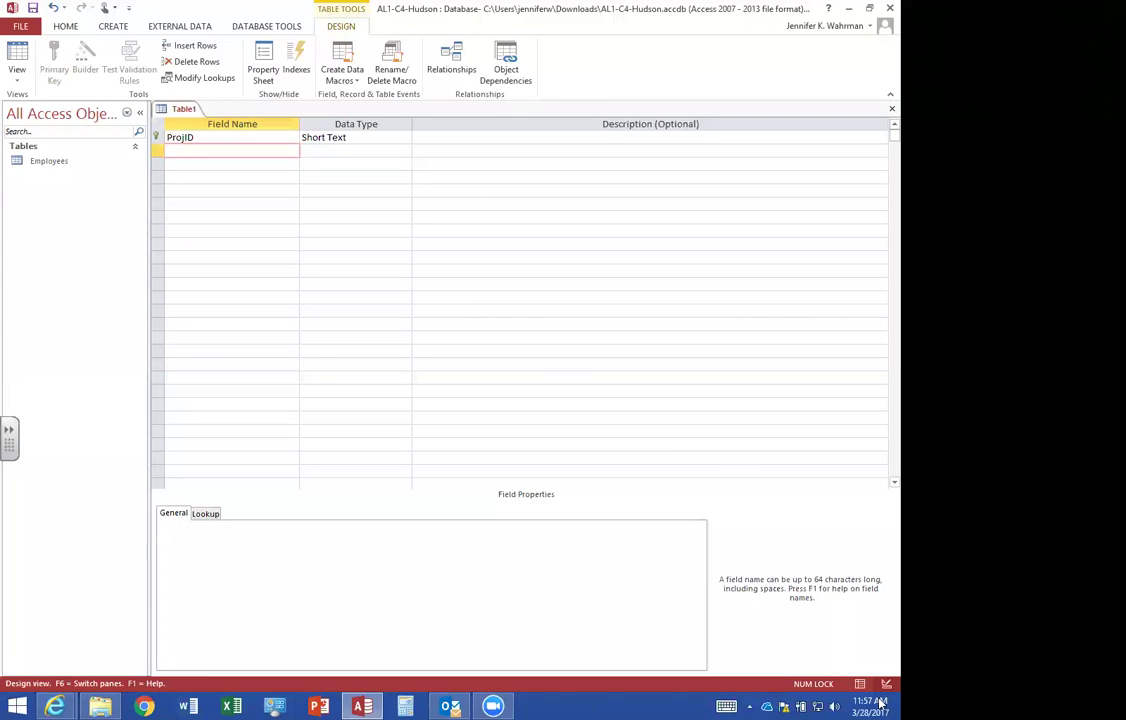
text(EmpID)
key(Tab)
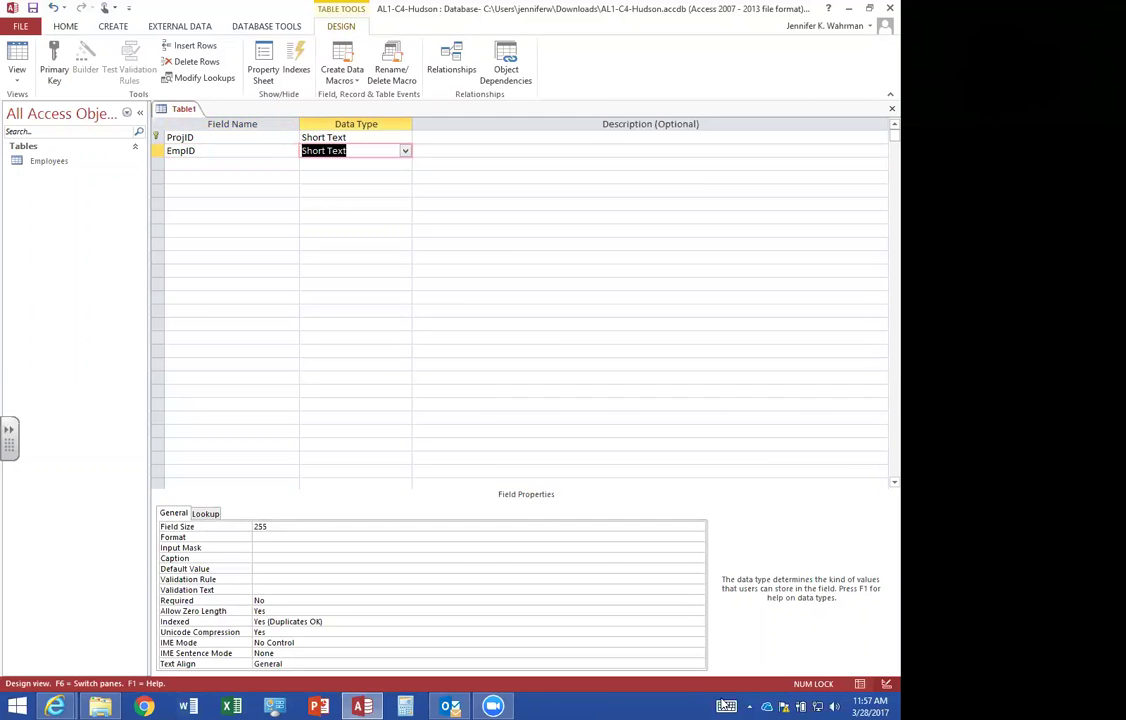
click(236, 526)
text(4)
key(F6)
key(Tab)
key(Tab)
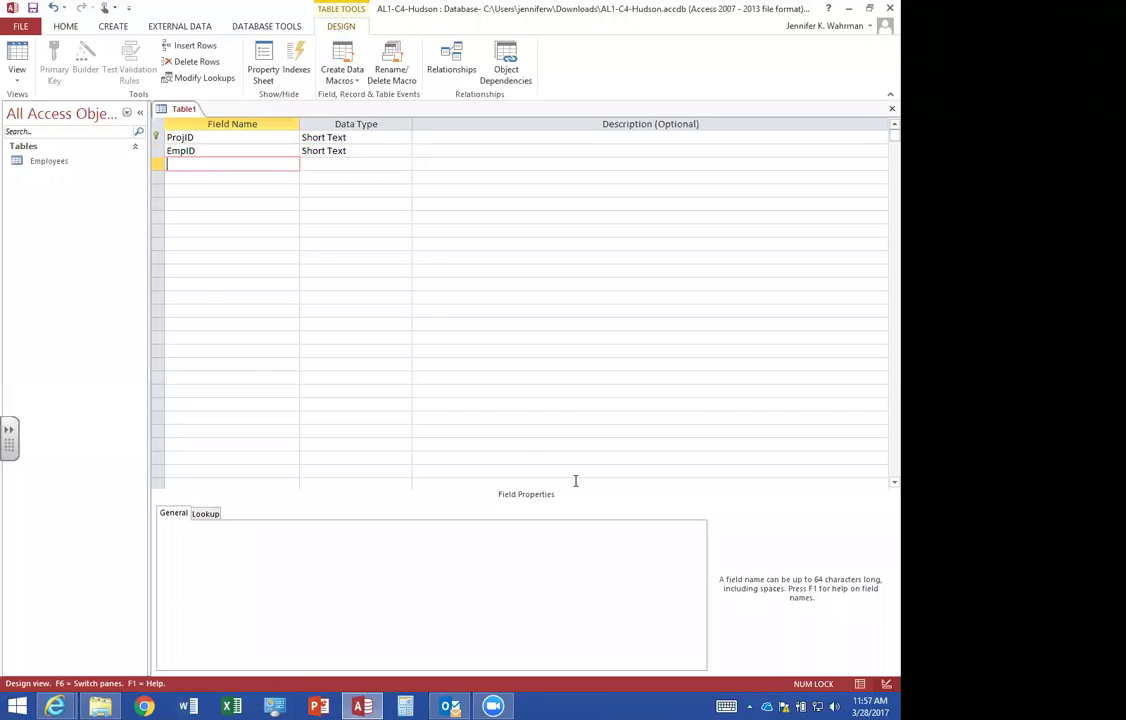
Add BegDate and EndDate fields, both of Date/Time type.
text(BegDate)
key(Tab)
text(d)
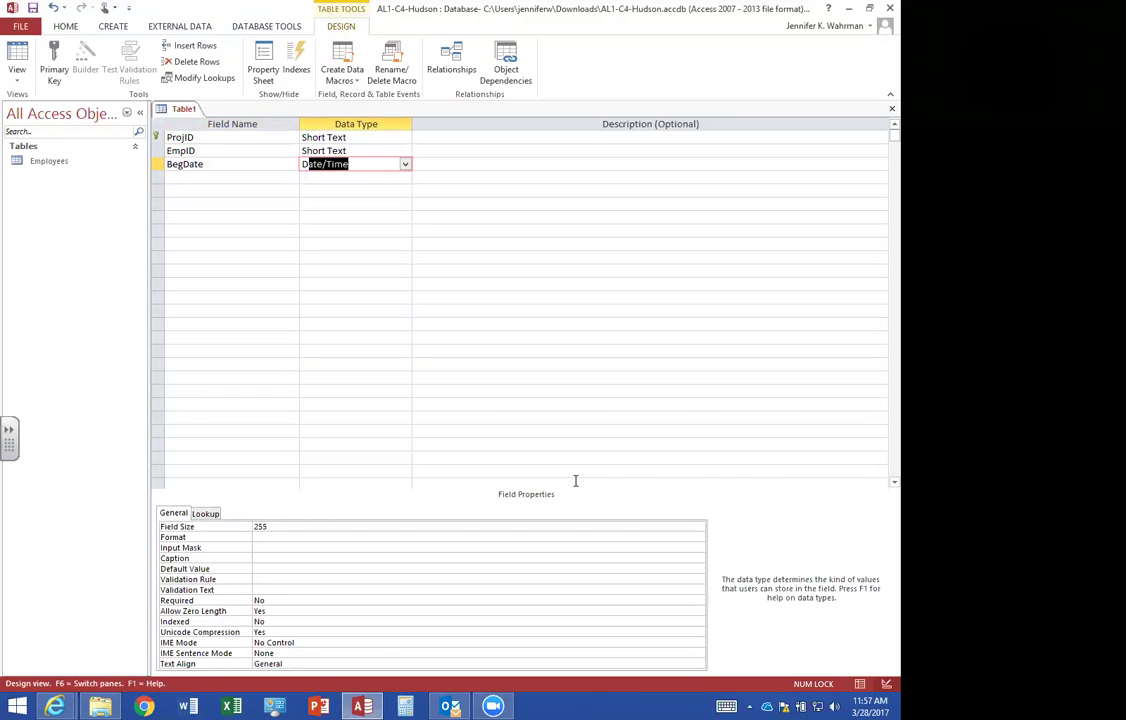
click(171, 177)
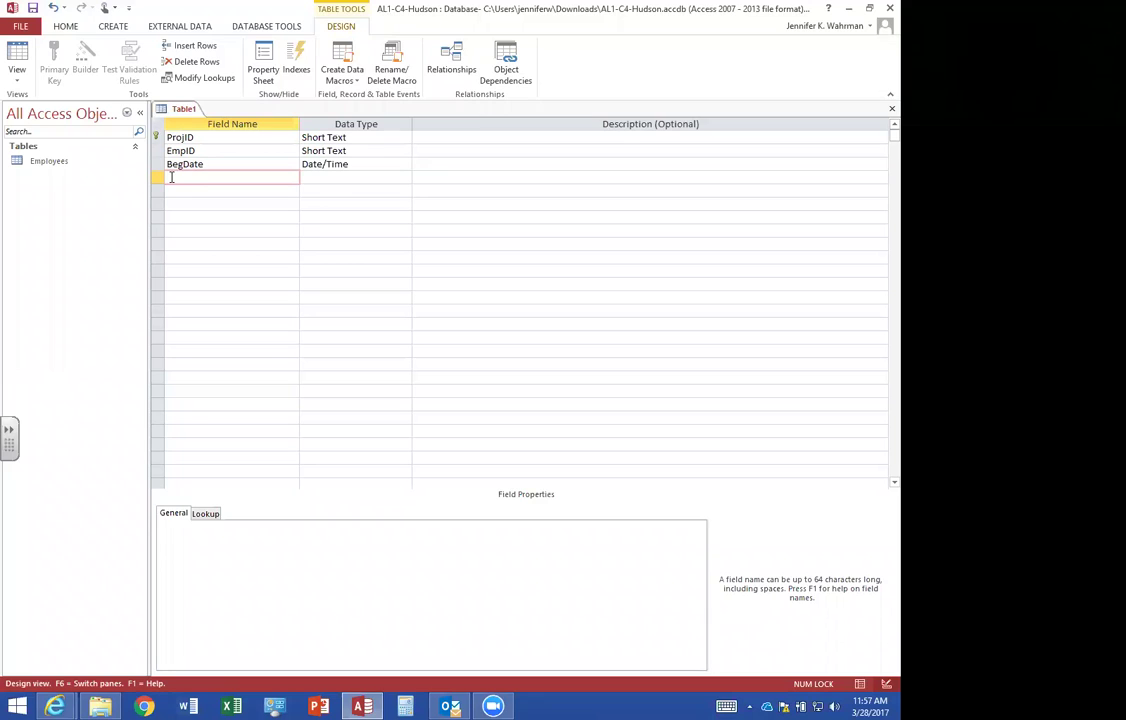
text(EndDate)
key(Tab)
text(d)
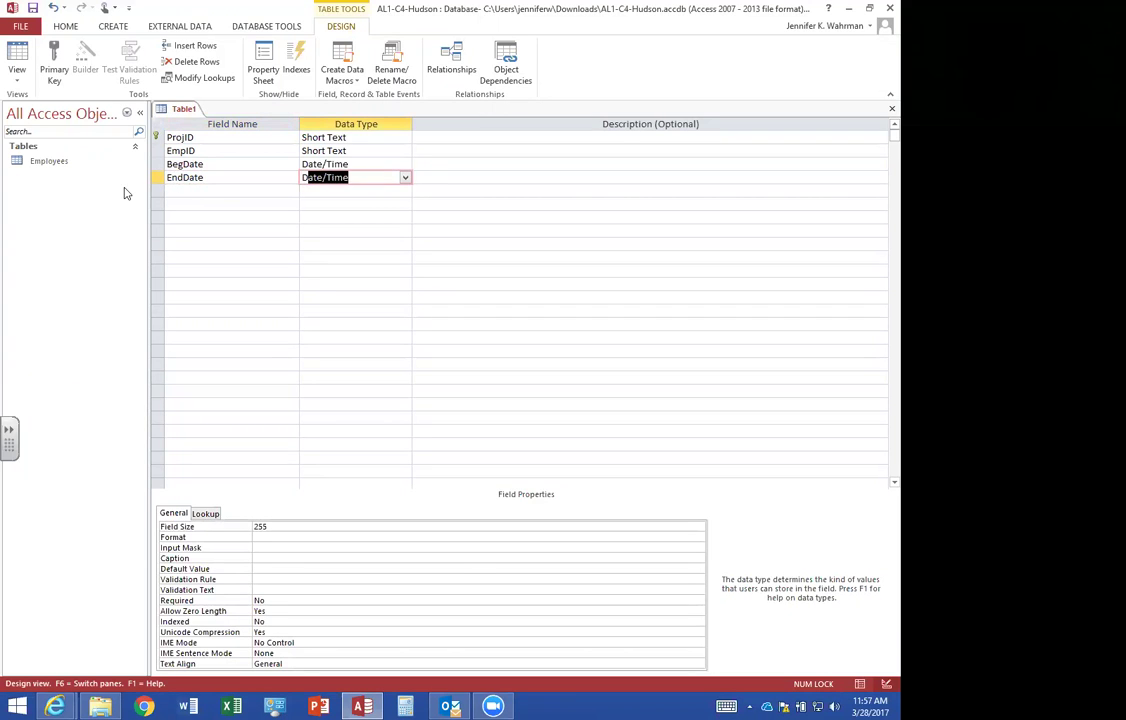
click(172, 190)
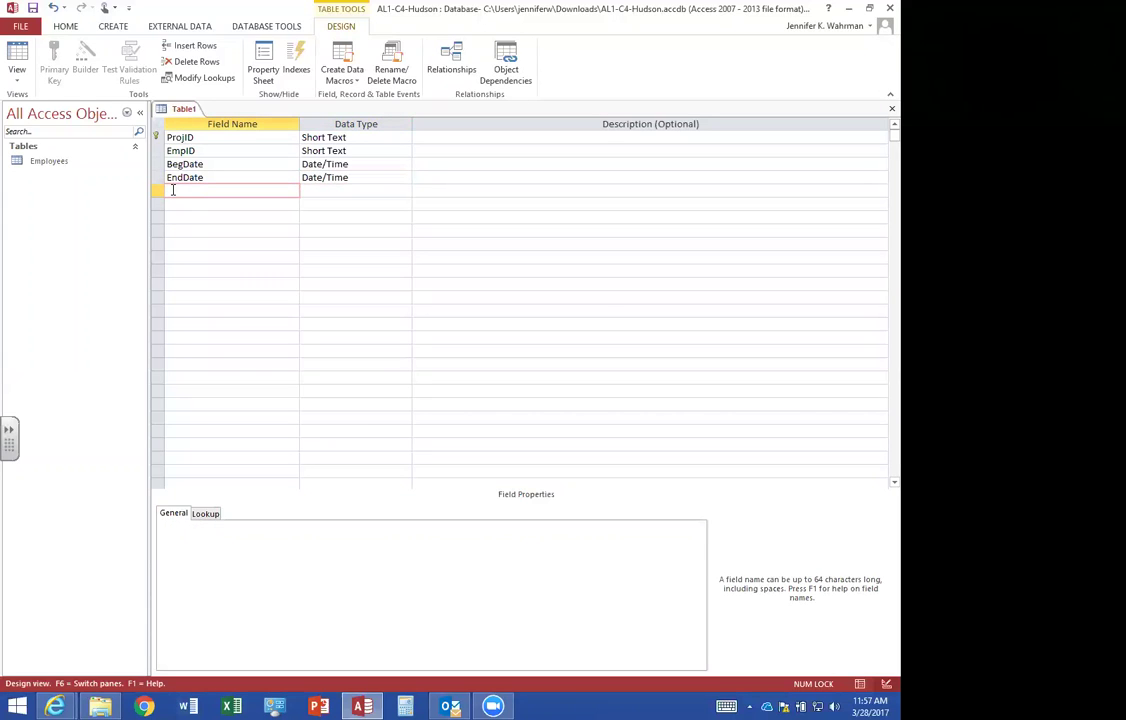
Add an EstCost Currency field and switch to Datasheet view, agreeing to save the table.
text(EstCost)
key(Tab)
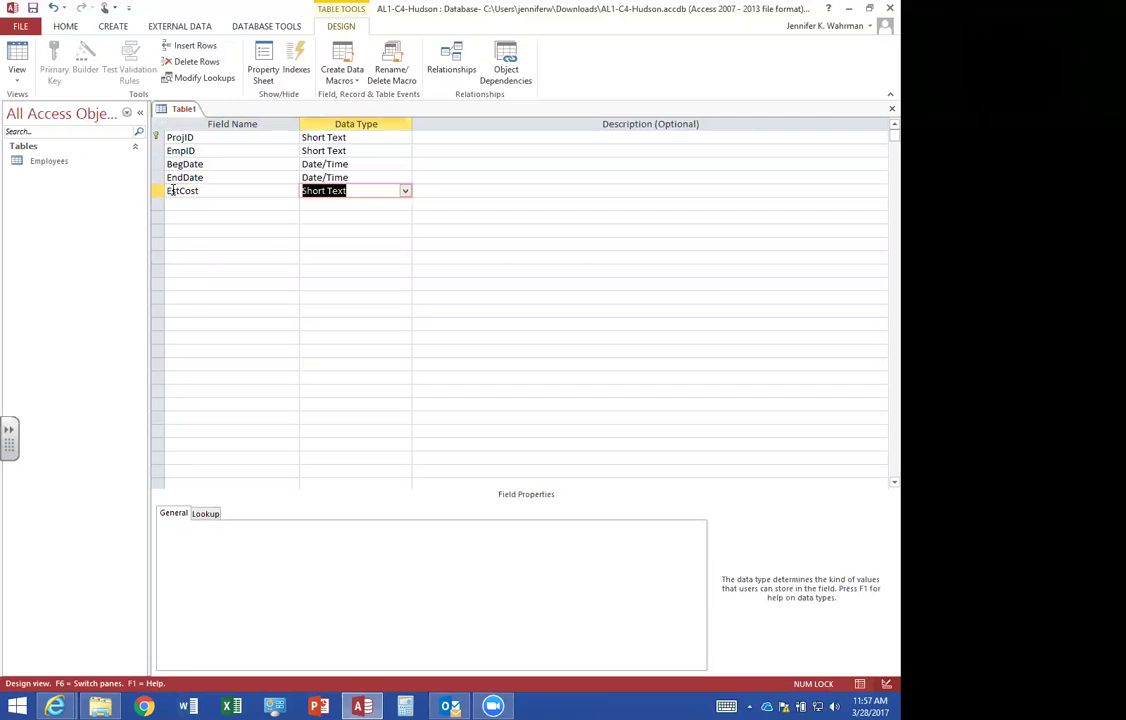
text(cy)
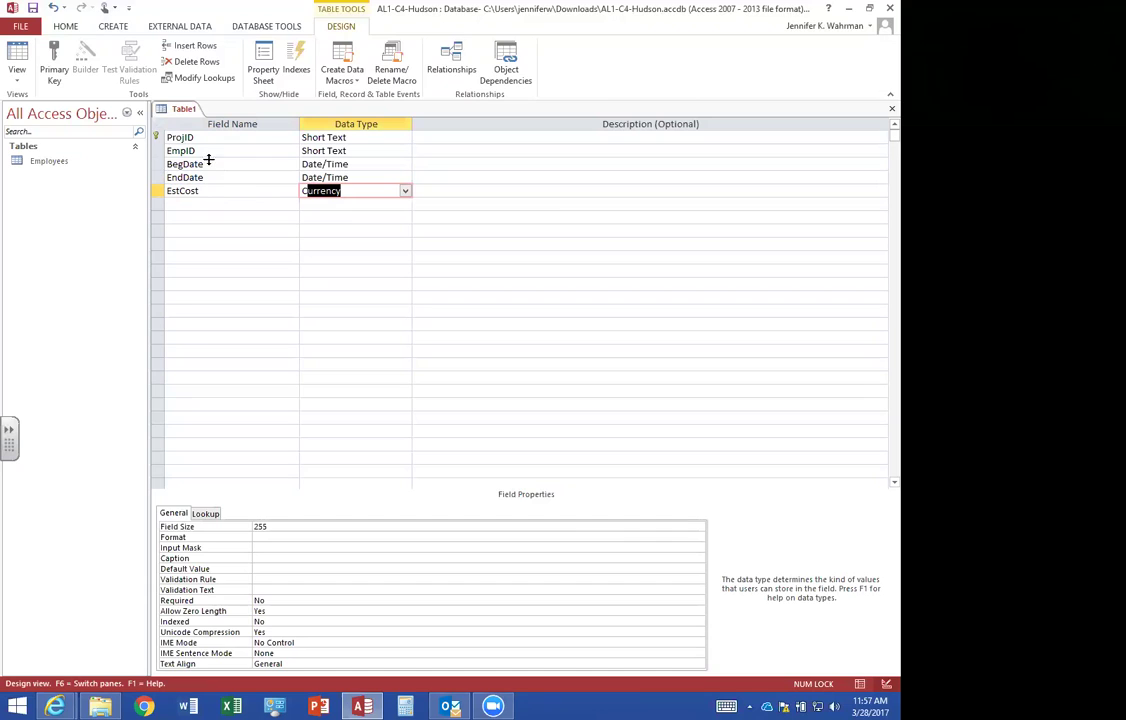
click(17, 62)
click(436, 397)
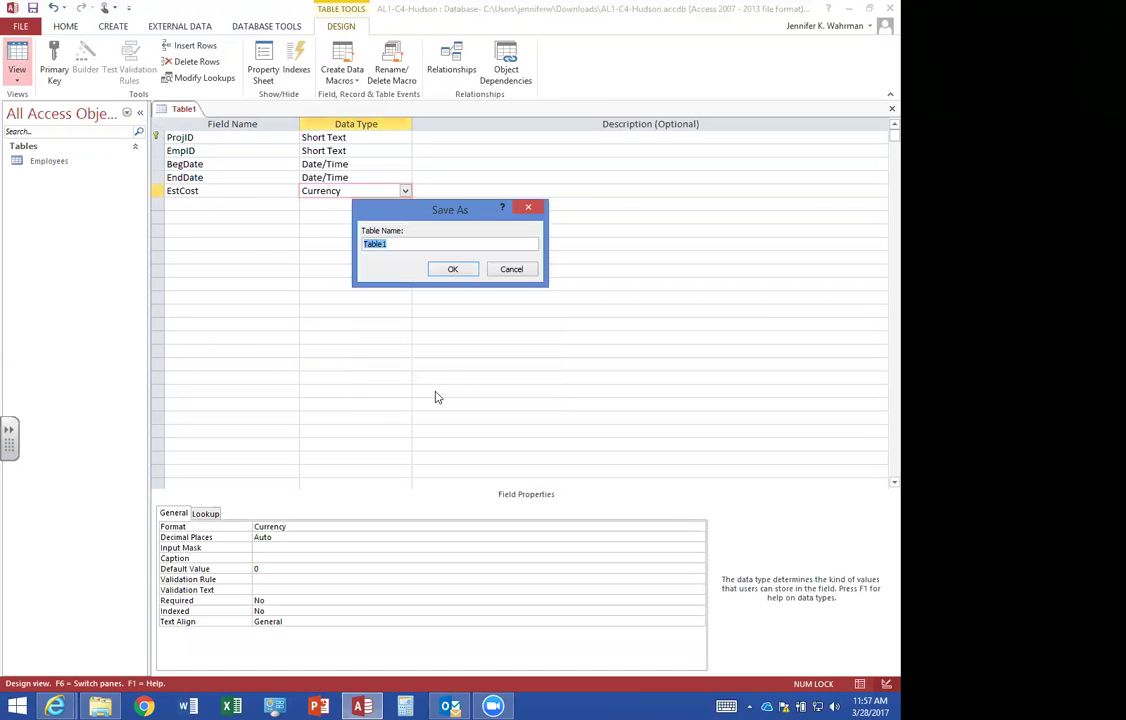
Name the table Projects and enter record 08-A: EmpID 2019, 8/1/2015 to 10/31/2015, cost 5250.
text(Projects)
key(Return)
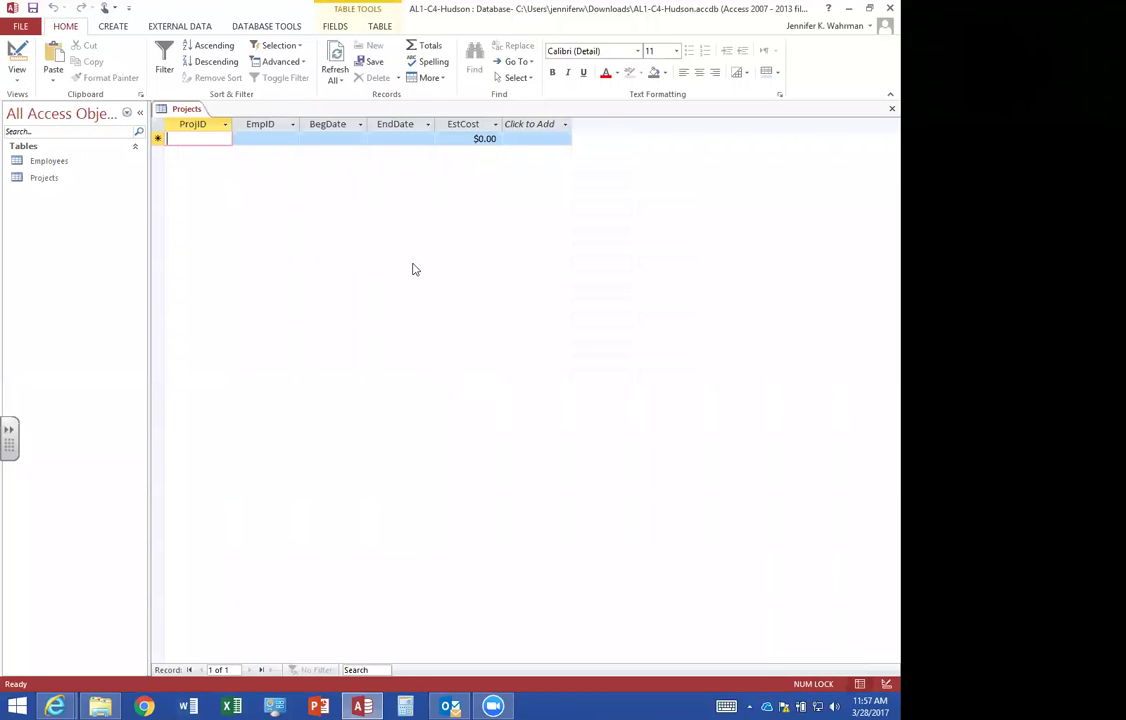
text(0)
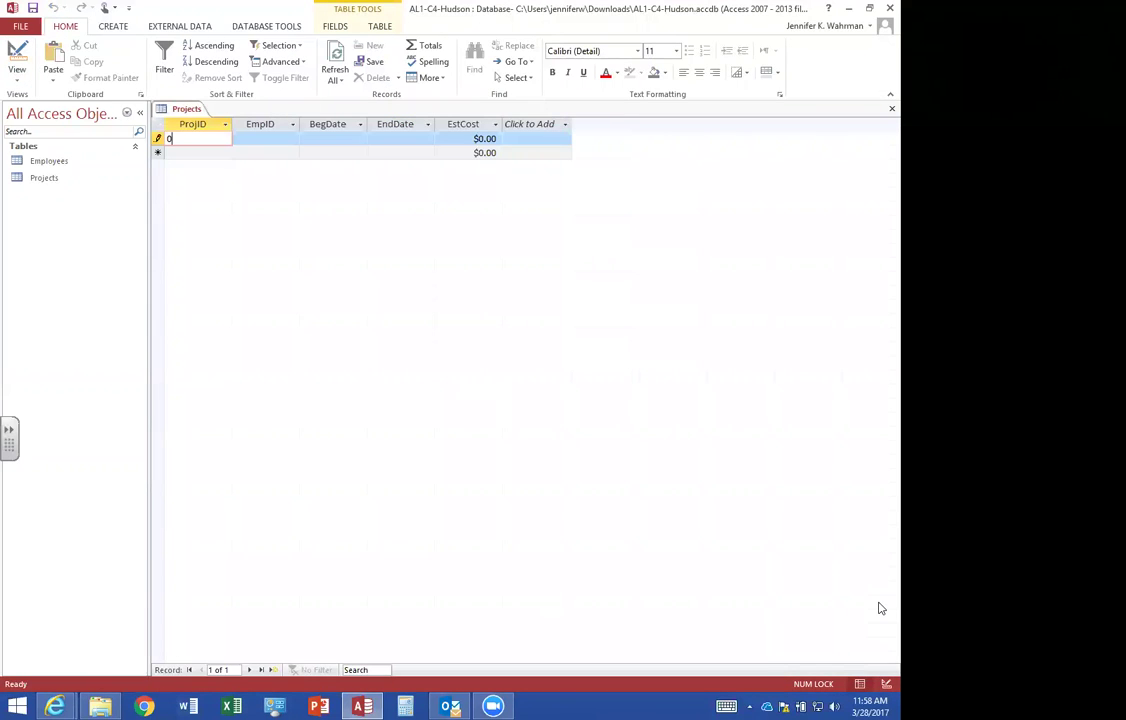
text(8-A)
key(Tab)
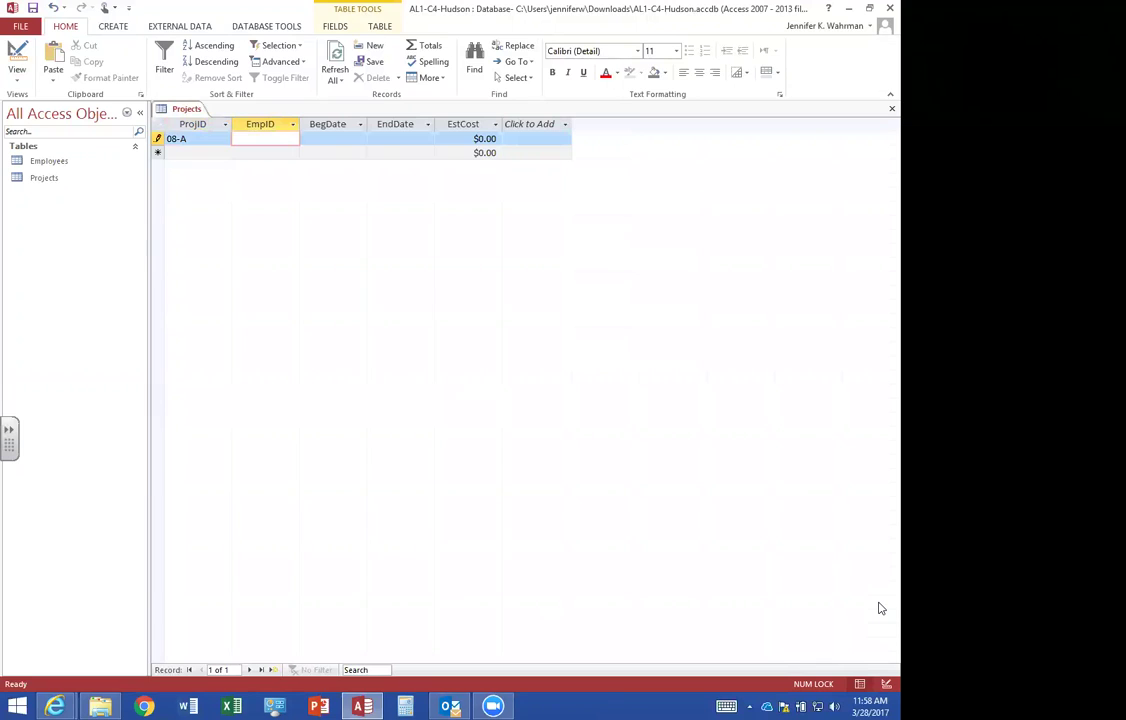
text(2019)
key(Tab)
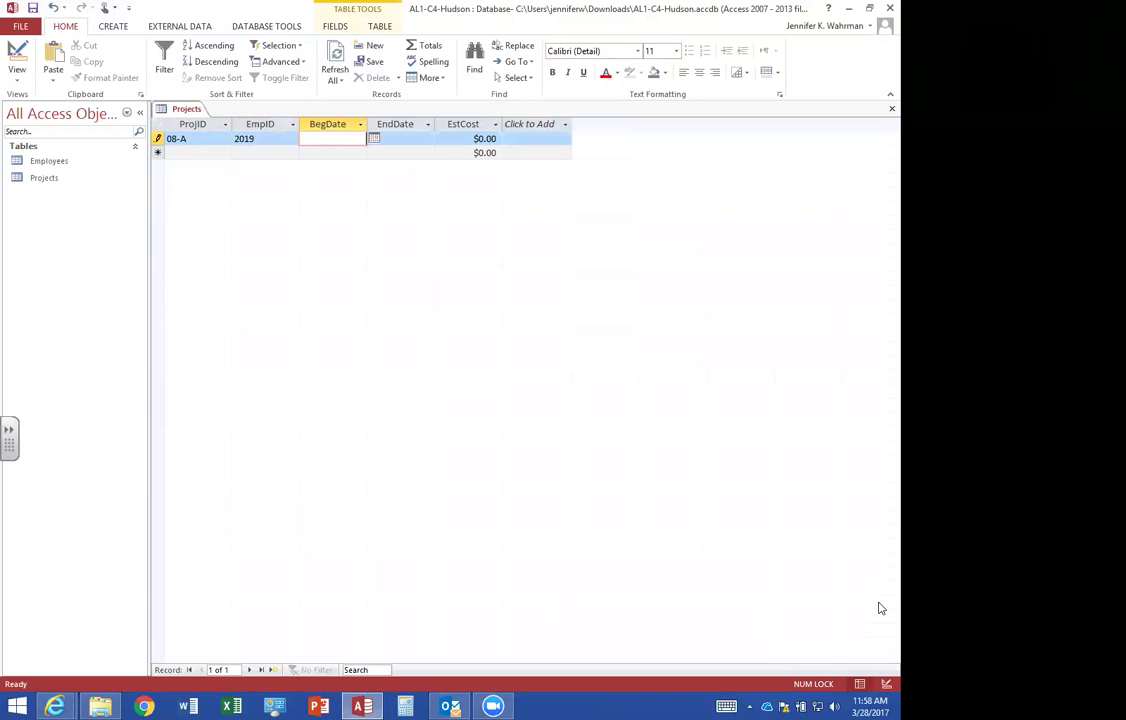
text(8/1/2015)
key(Tab)
text(10/31/2015)
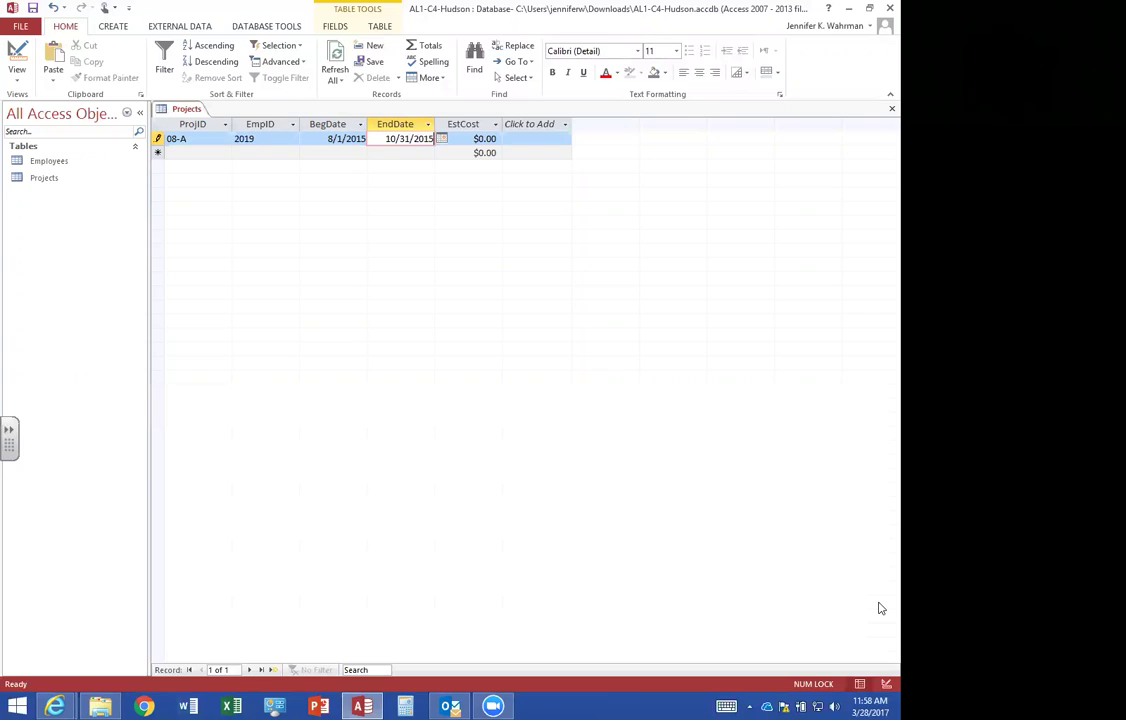
key(Tab)
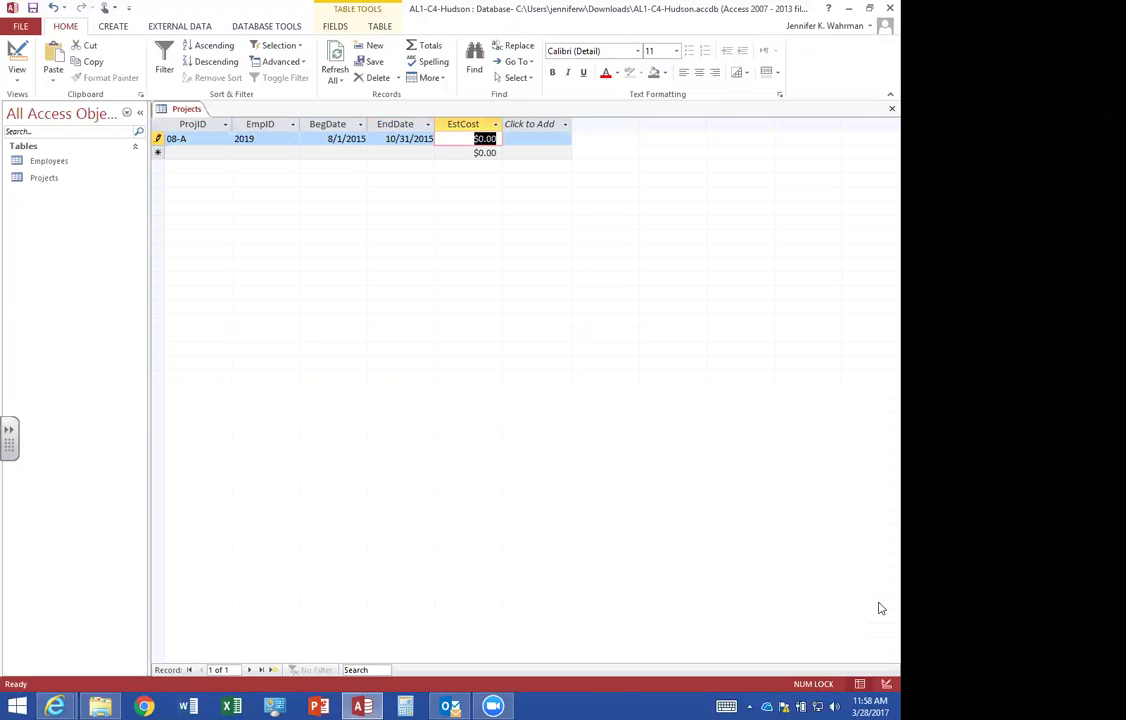
text(5250)
key(Tab)
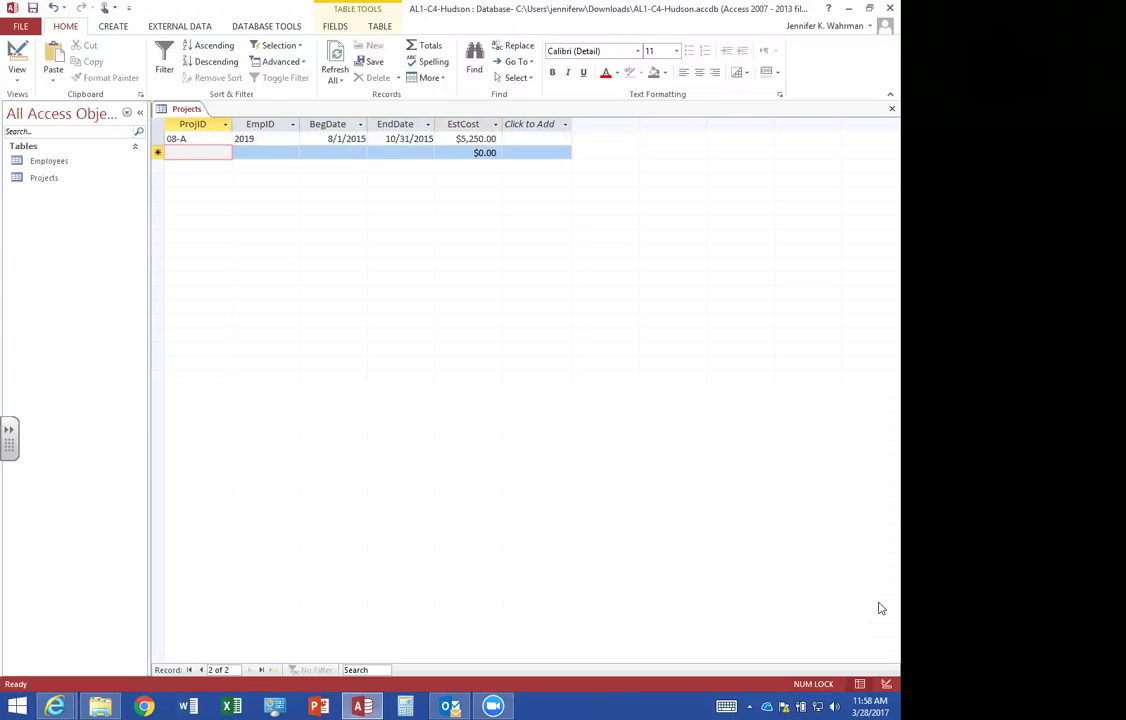
Enter record 08-B: EmpID 1466, 8/15/2015 to 12/15/2015, cost 2000, and begin record 10-A.
text(08-)
key(BackSpace)
text(-B)
key(Tab)
text(1466)
key(Tab)
text(8/15/2015)
key(Tab)
text(12/15/2015)
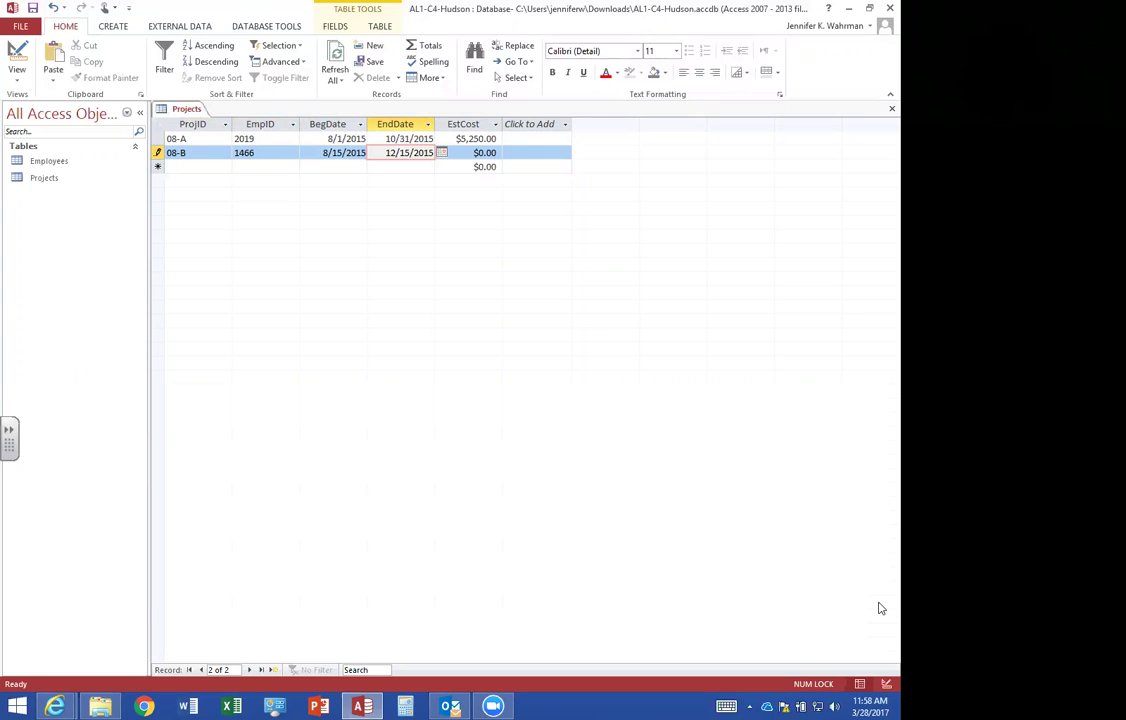
key(Tab)
text(2000)
key(Tab)
text(10-A)
key(Tab)
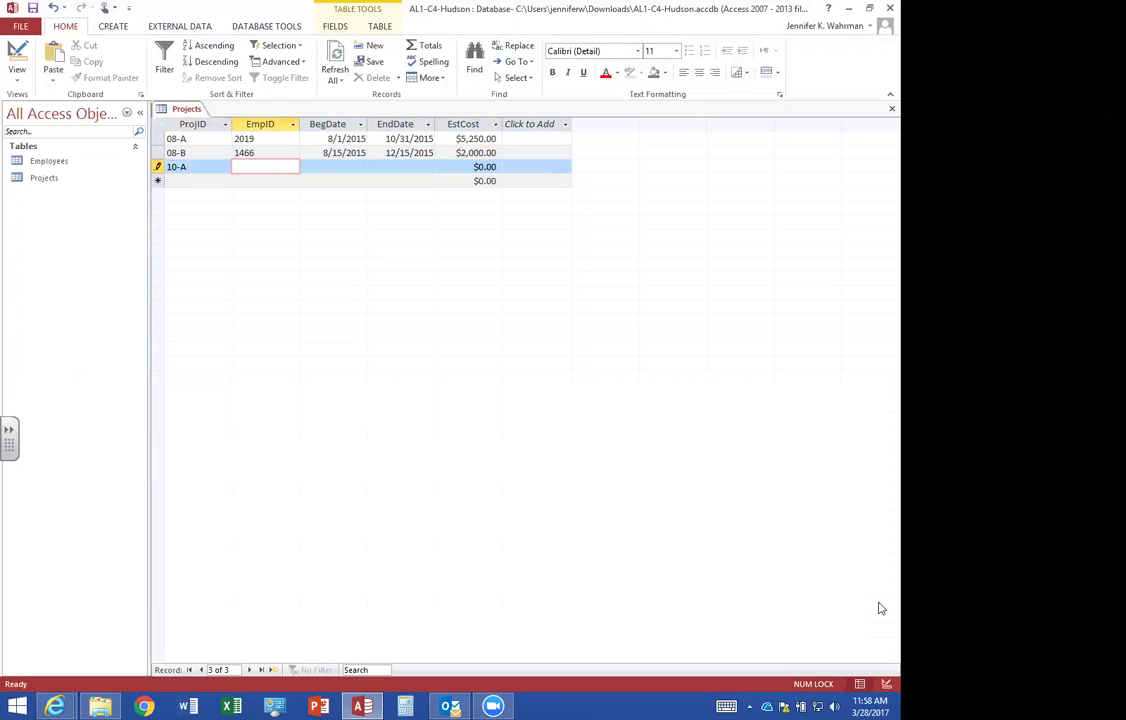
Finish record 10-A with its employee ID, dates 10/1/2015–1/15/2016 and estimated cost 10000.
text(1947)
key(Tab)
text(10/1/2015)
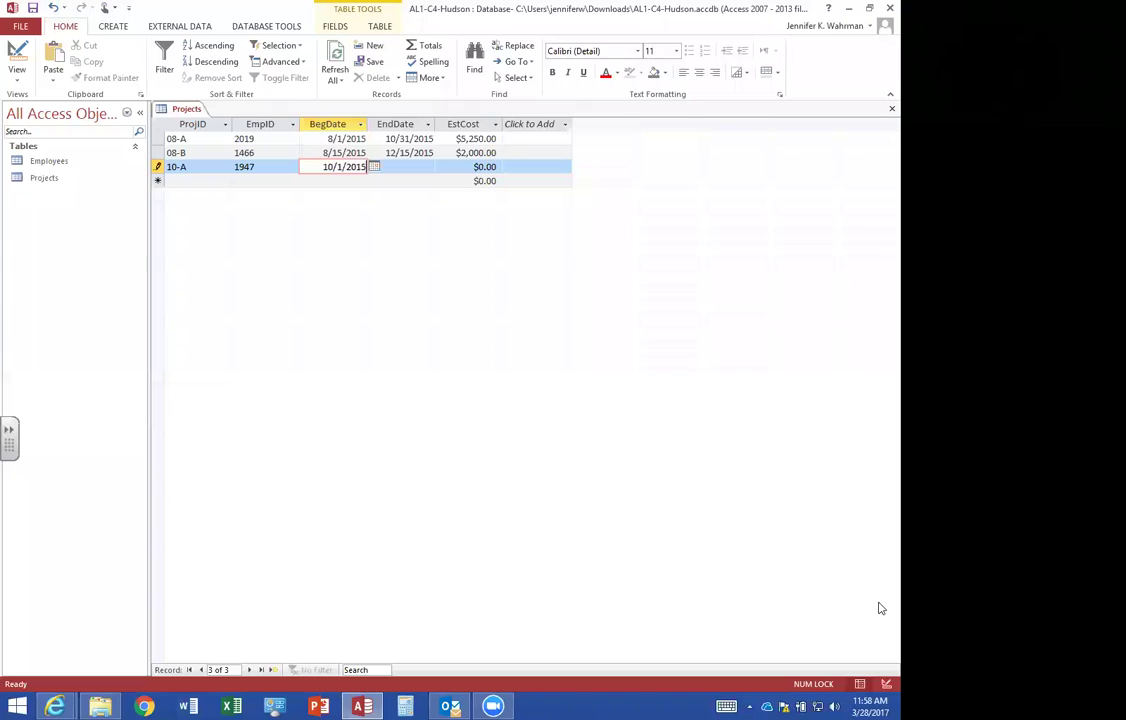
key(Tab)
text(1/15/2016)
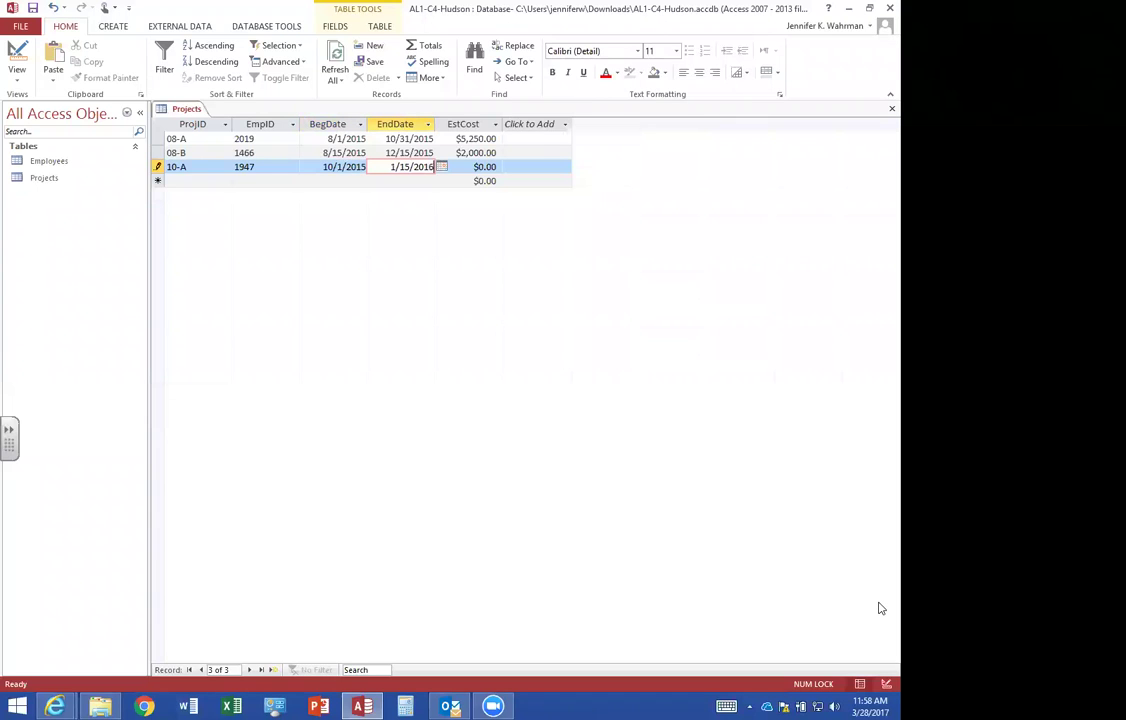
key(Tab)
text(10000)
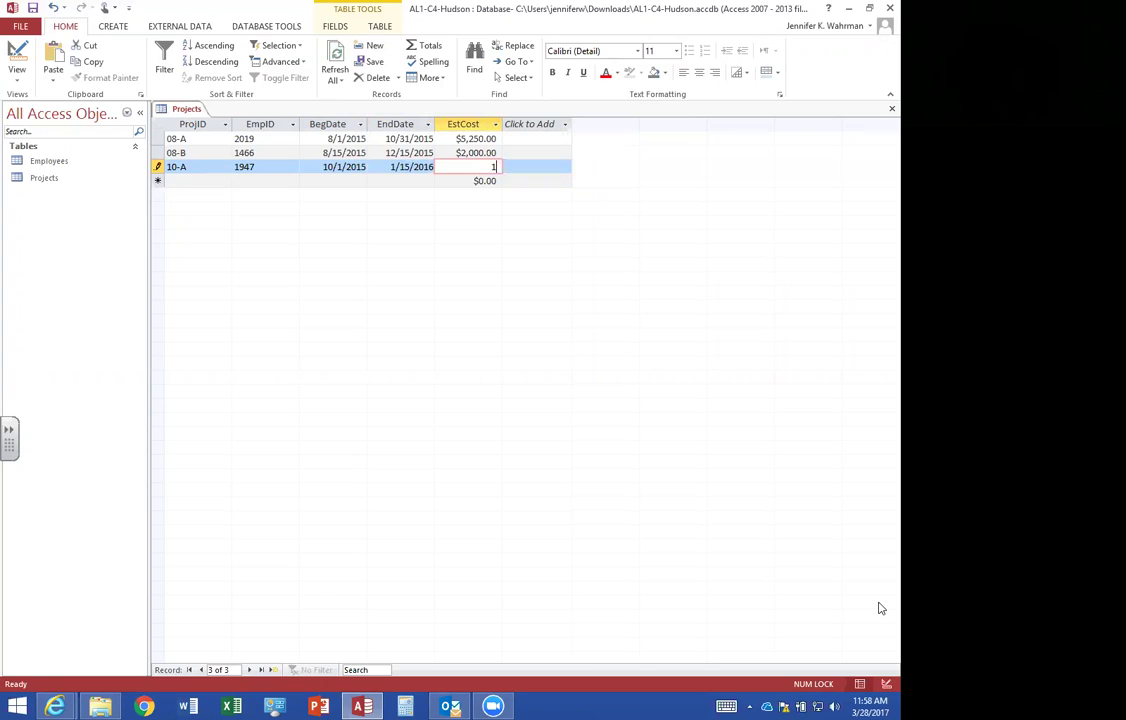
key(Tab)
Enter record 10-B with its employee ID, dates 10/1/2015–12/15/2015 and estimated cost 3500.
text(10-B)
key(Tab)
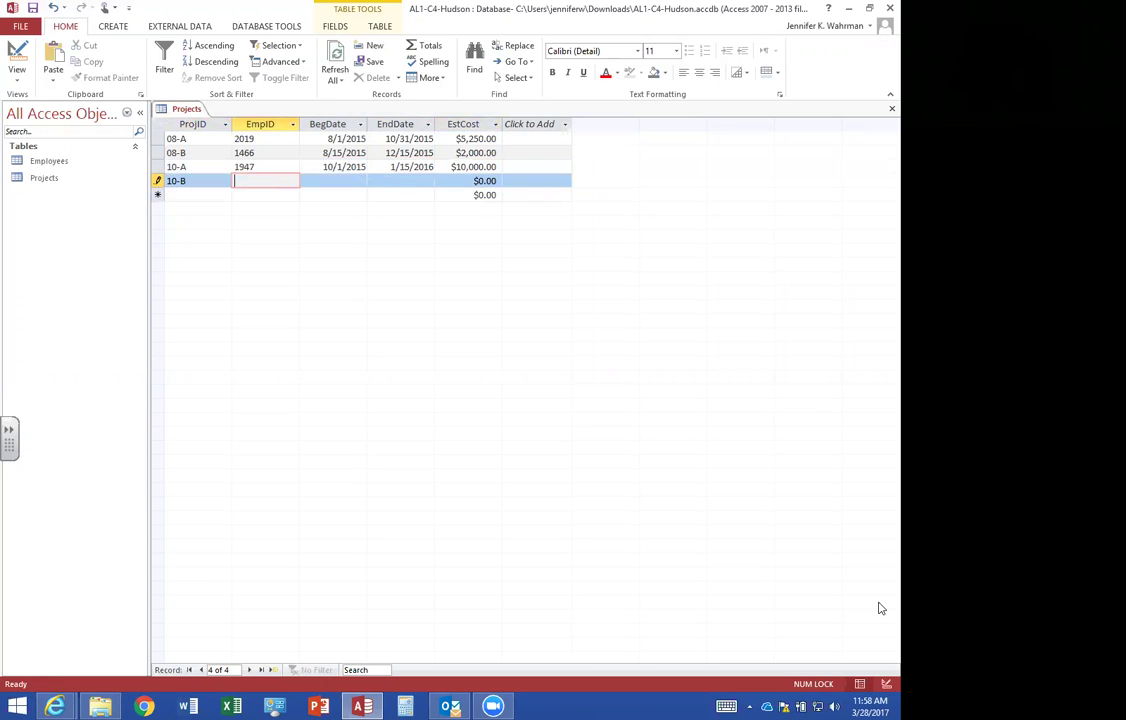
text(2019)
key(Tab)
text(10/1/2015)
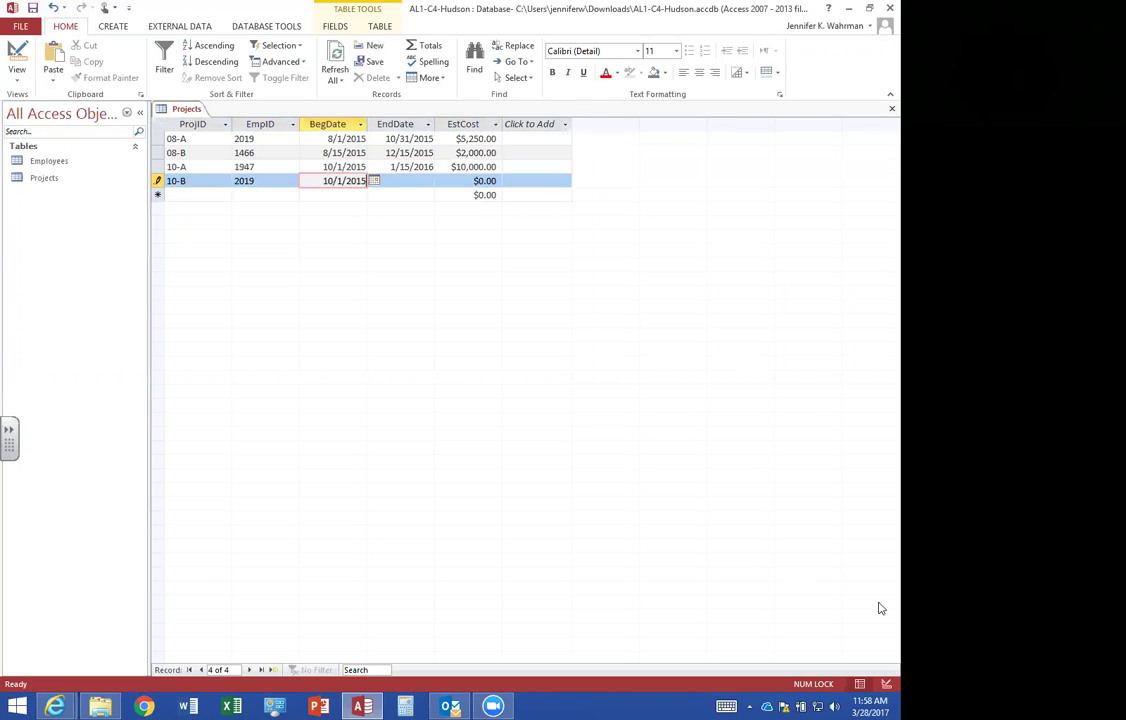
key(Tab)
text(12/15/21)
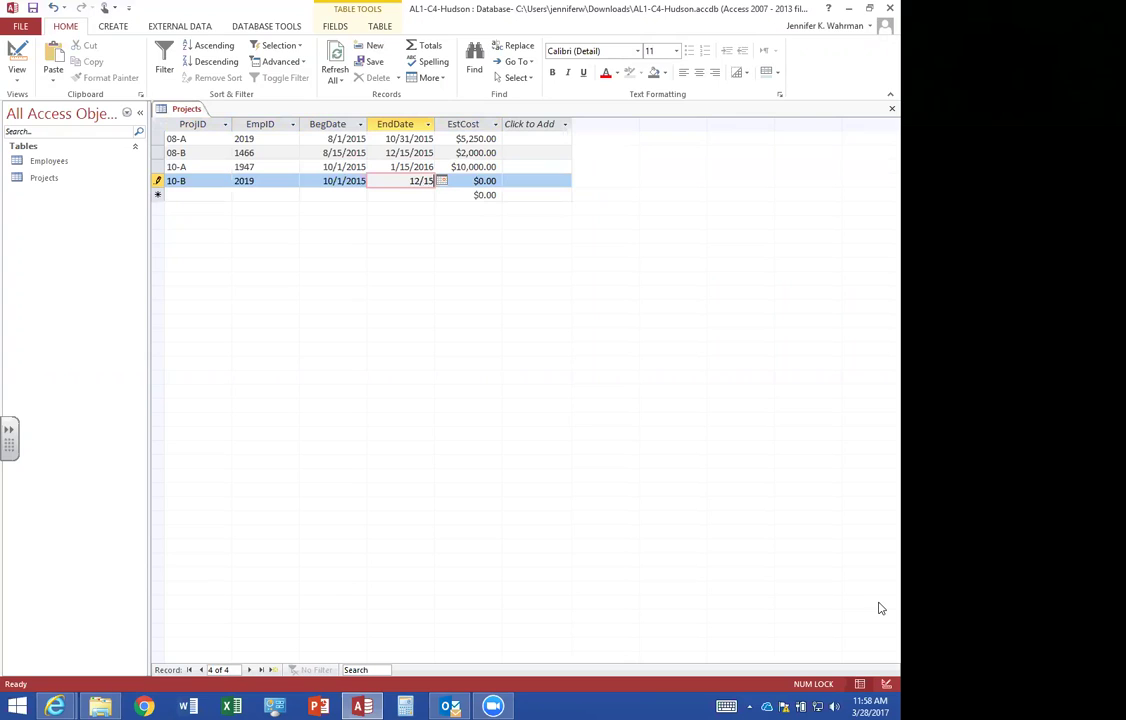
key(BackSpace)
text(015)
key(Tab)
text(3500)
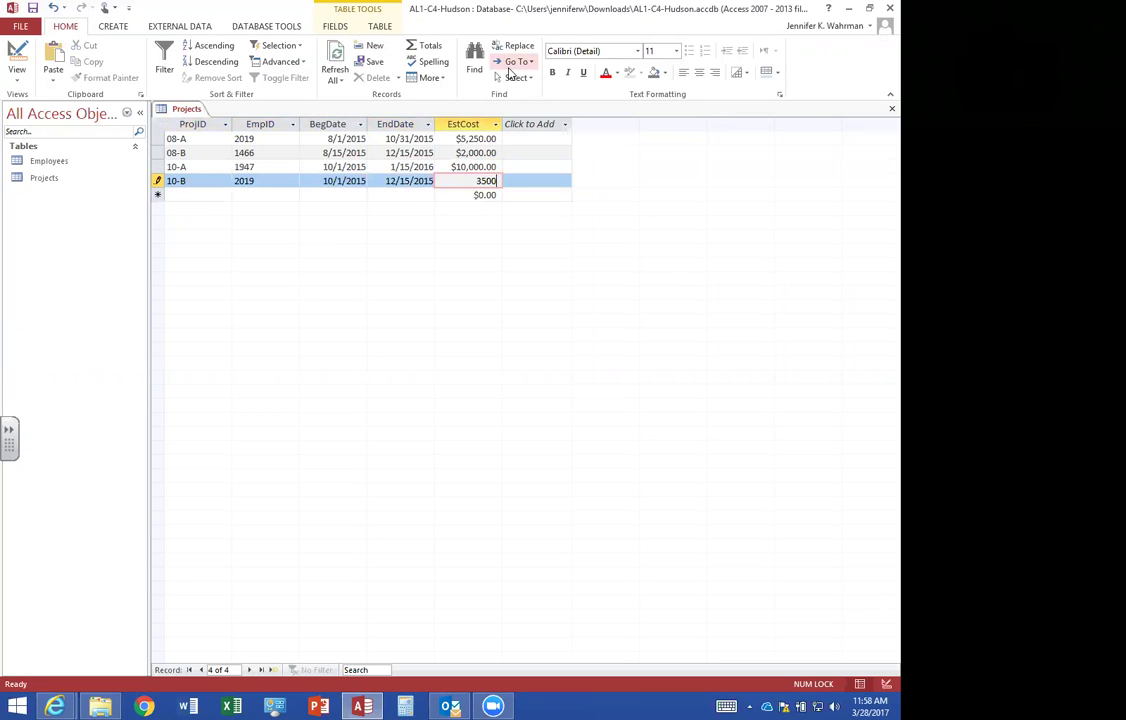
key(Tab)
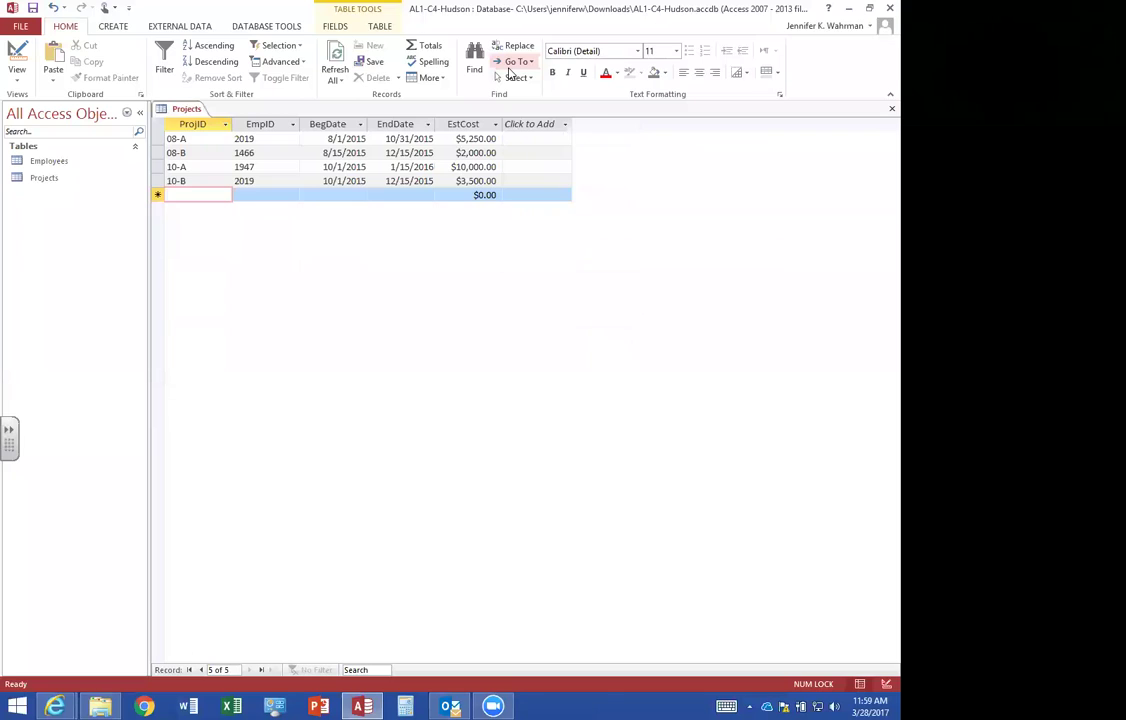
Enter record 11-A with its employee ID, dates 11/1/2015–2/1/2016 and estimated cost 8,000.
text(11-)
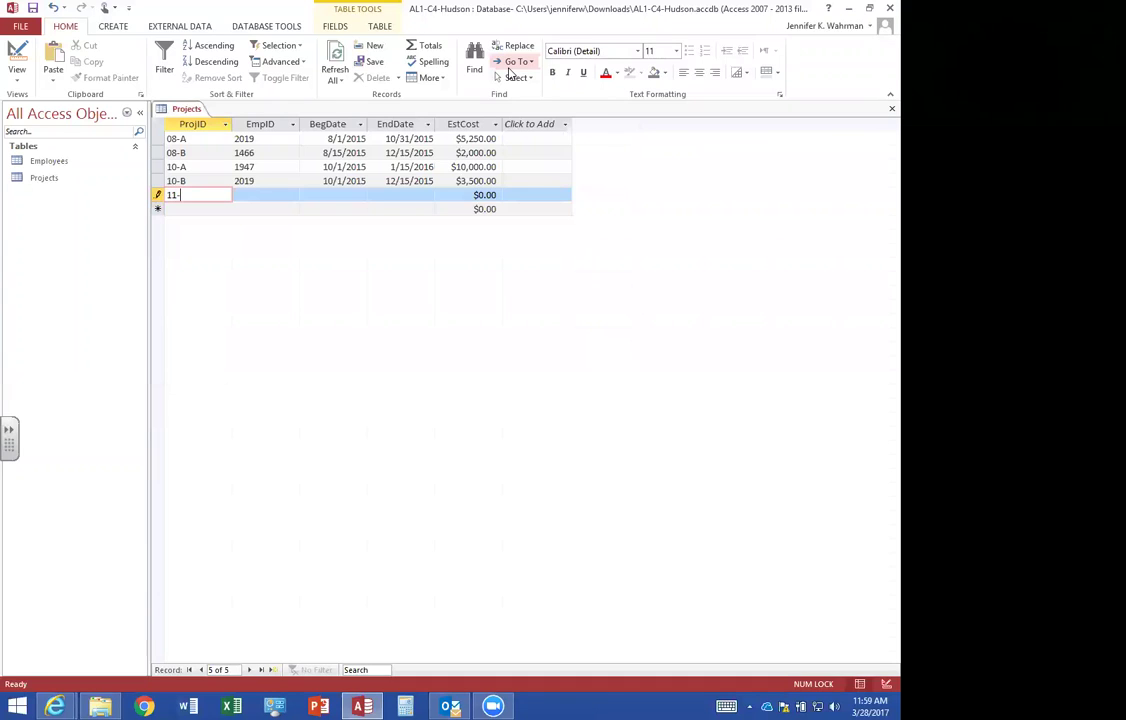
text(A)
key(Tab)
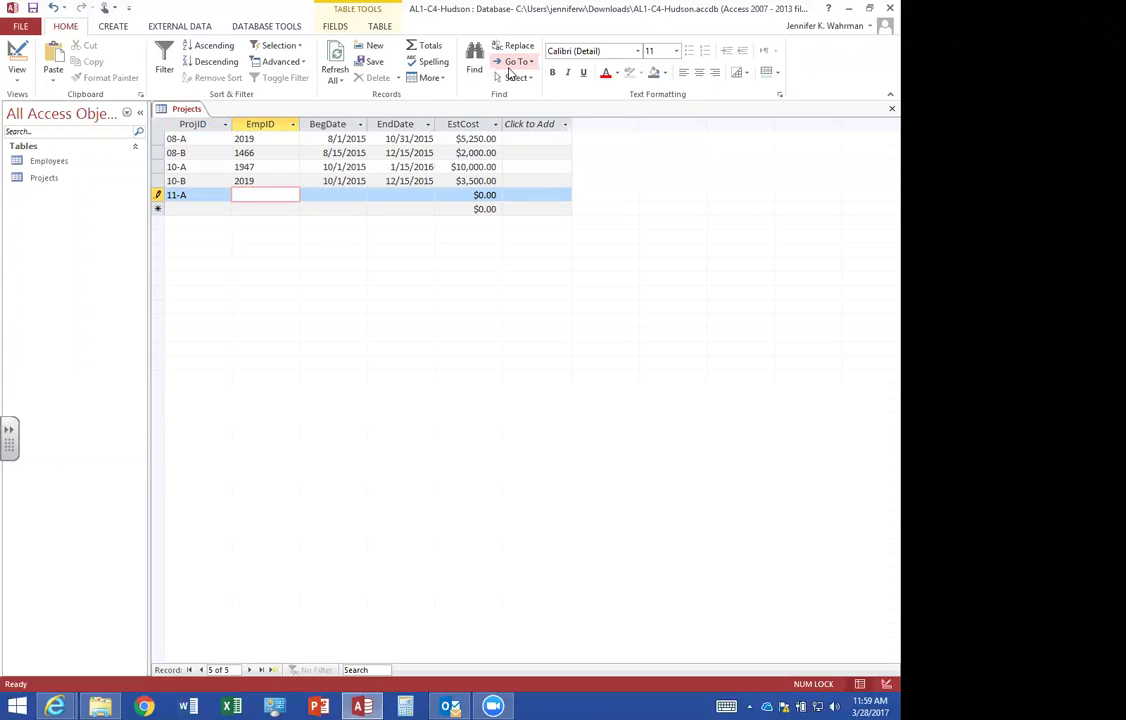
text(1466)
key(Tab)
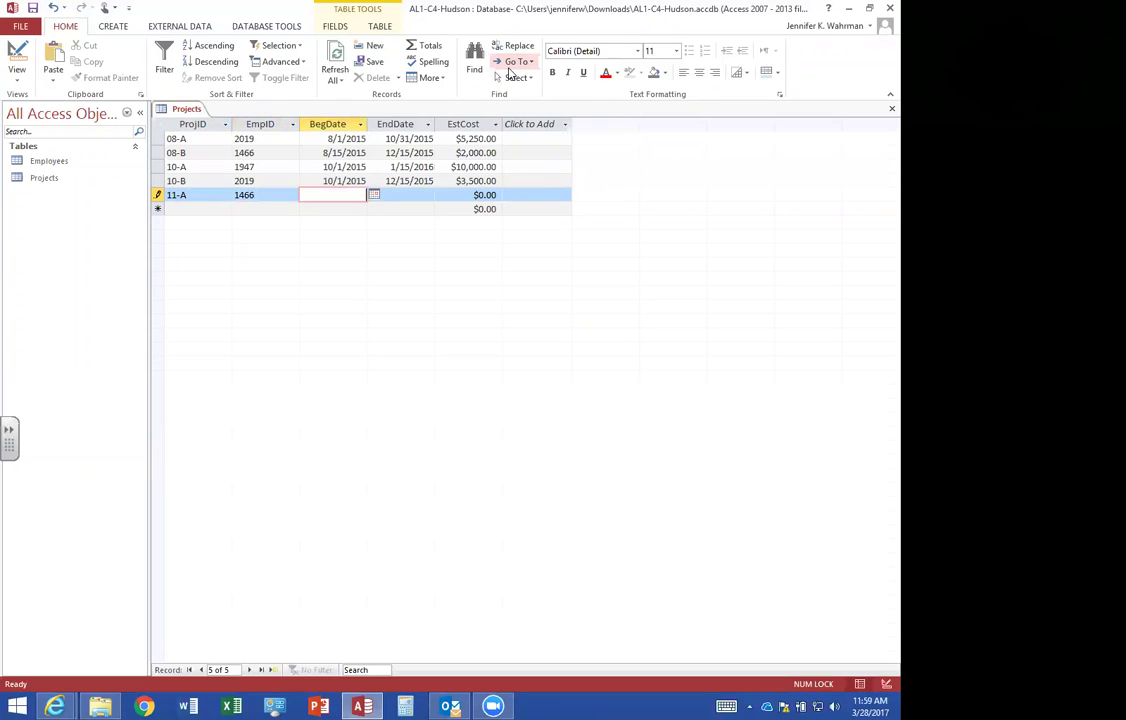
text(11/1/2015)
key(Tab)
text(2/1/2016)
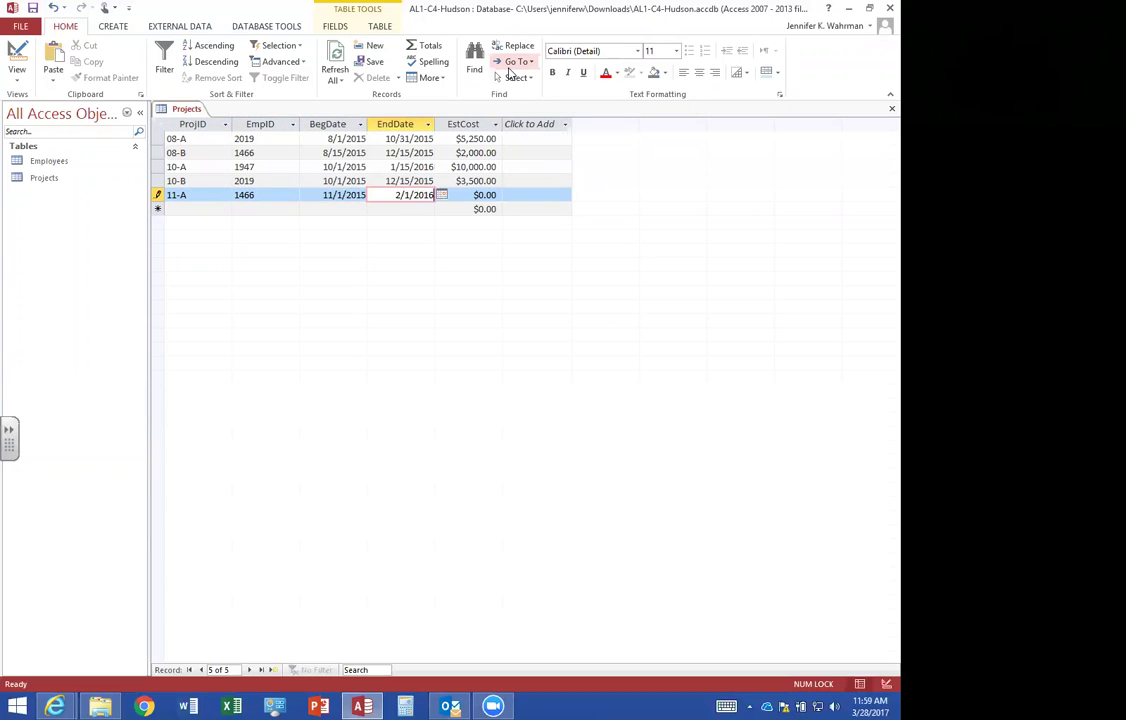
key(Tab)
text(8,000)
key(Tab)
Enter record 11-B with its employee ID, dates 11/1/2015–3/31/2016 and cost 12000, then close the table.
text(11-B)
key(Tab)
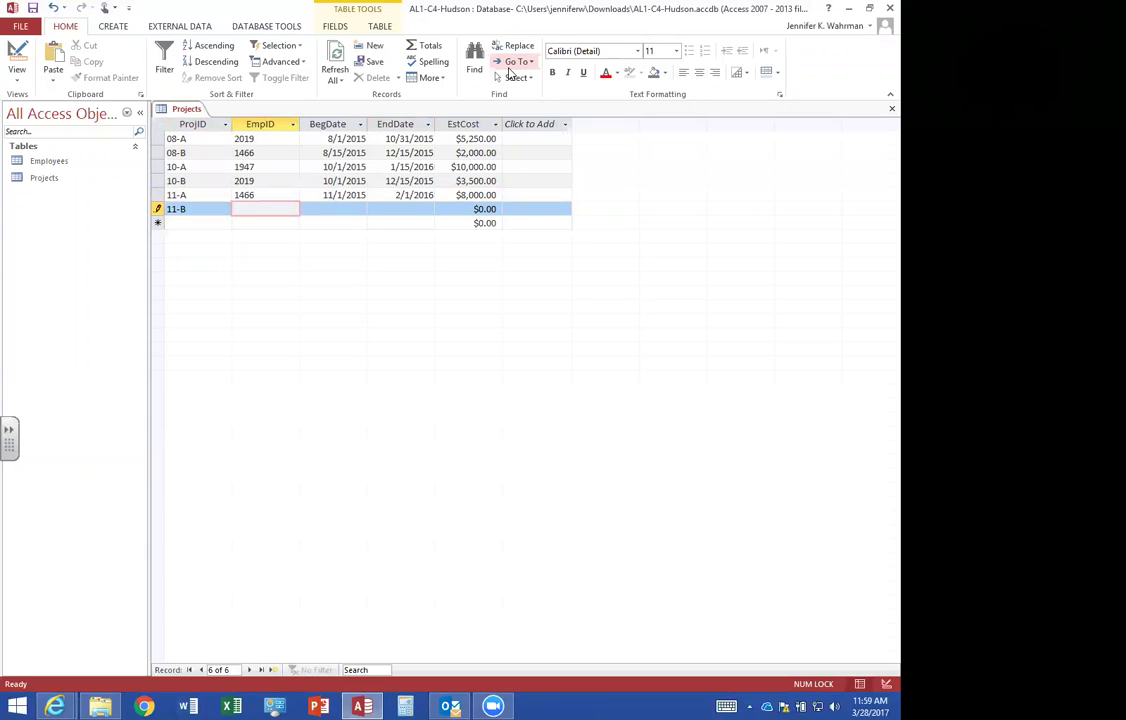
text(1947)
key(Tab)
text(11/1)
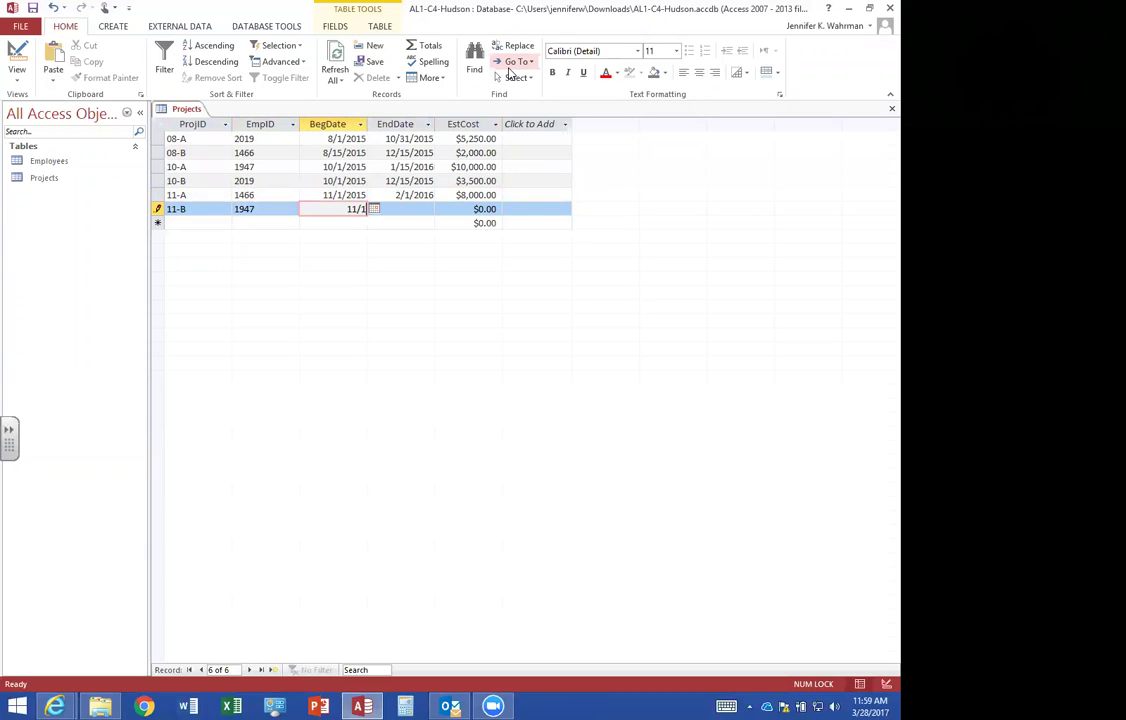
text(/2015)
key(Tab)
text(3/)
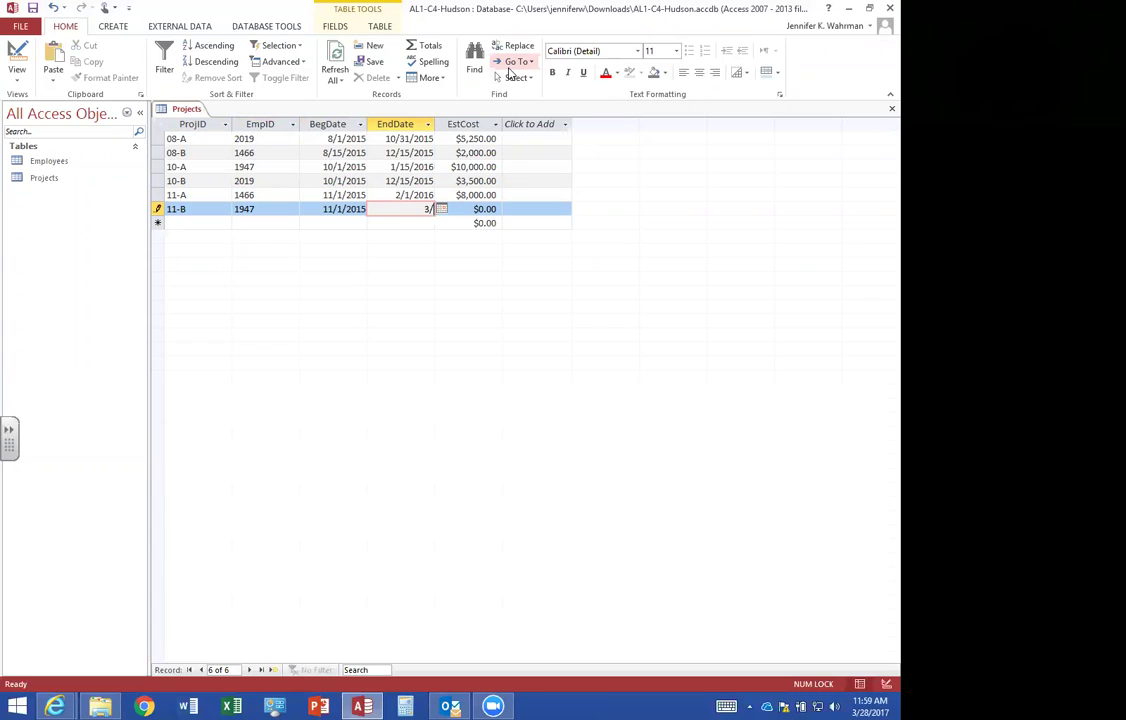
text(31/2016)
key(Tab)
text(12000)
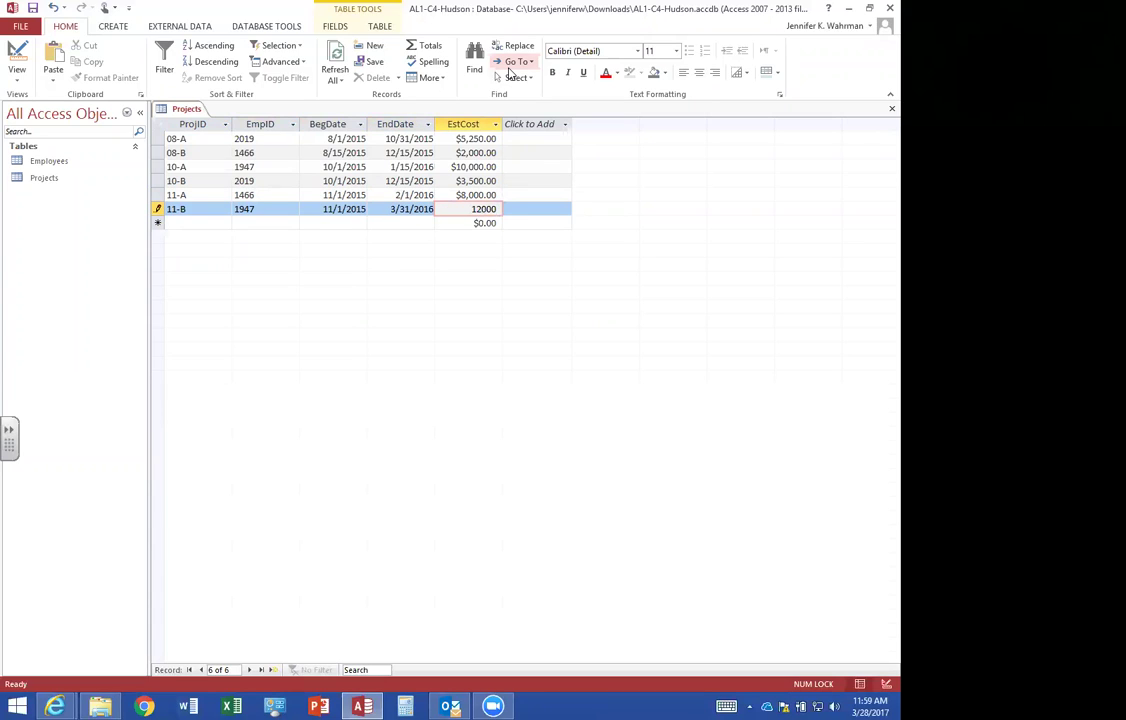
key(Tab)
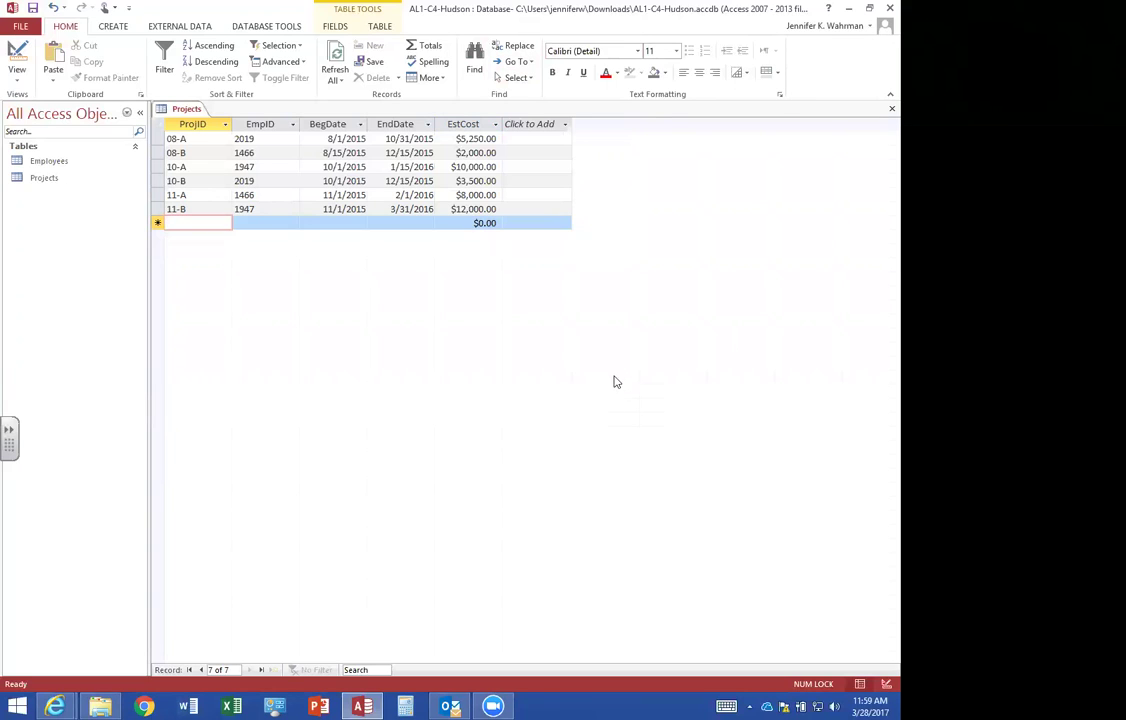
click(891, 108)
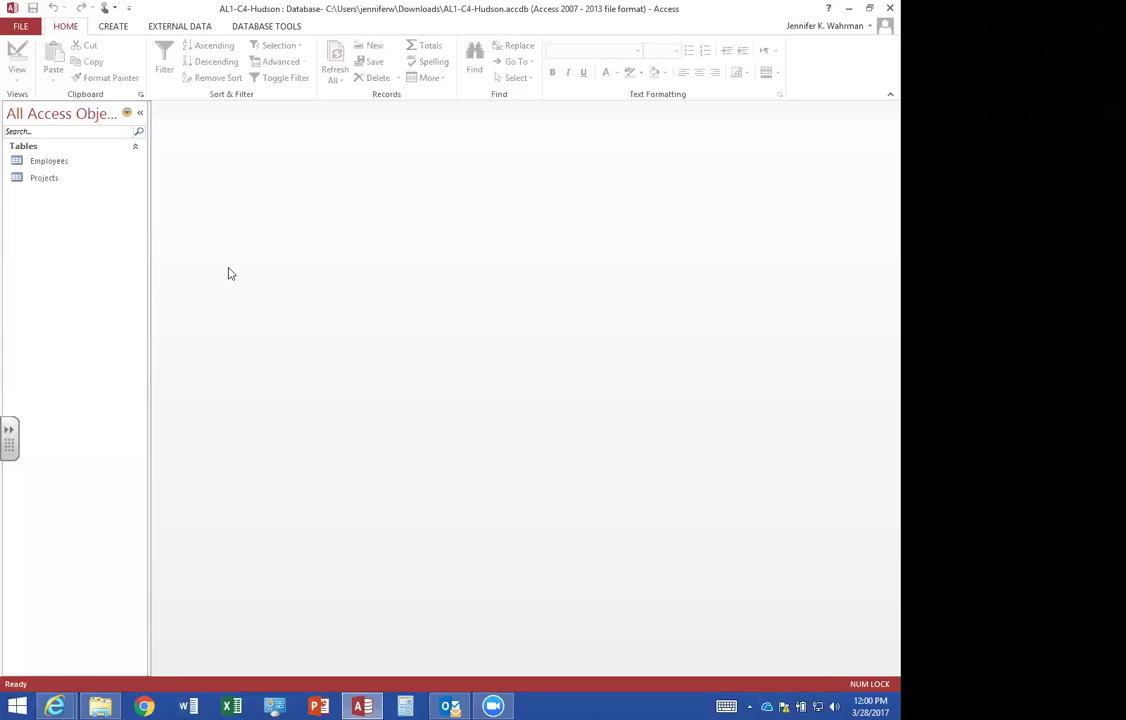
Create a new table in Design view whose ItemID field is an AutoNumber primary key.
click(113, 27)
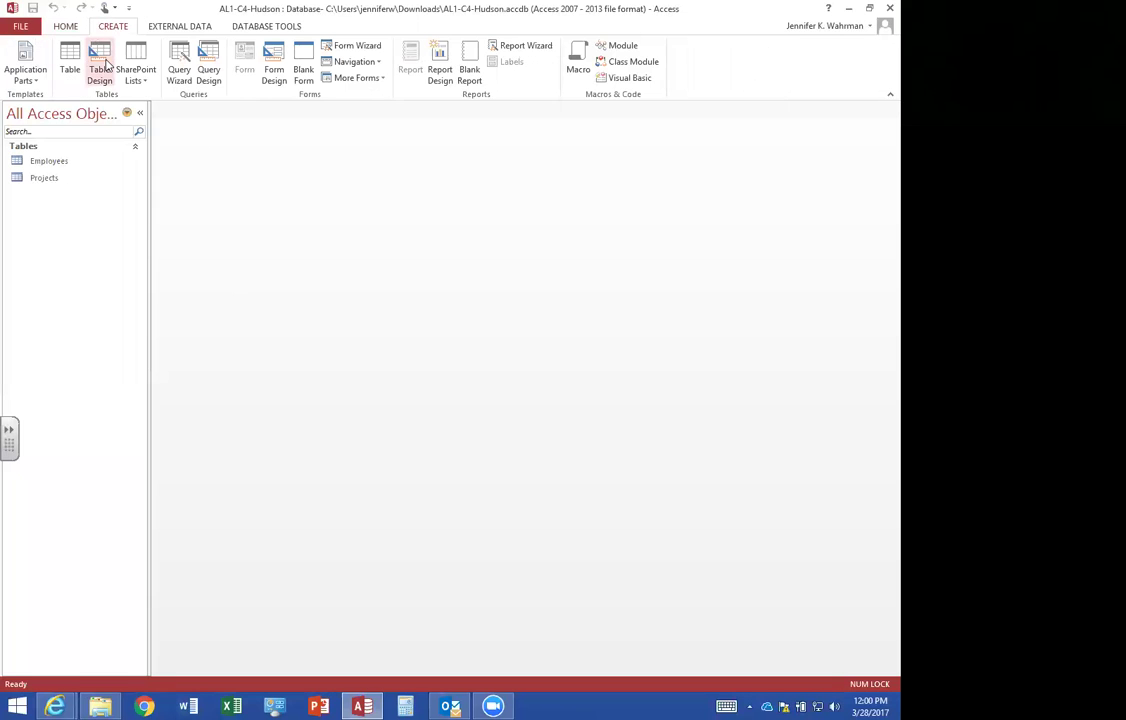
click(97, 57)
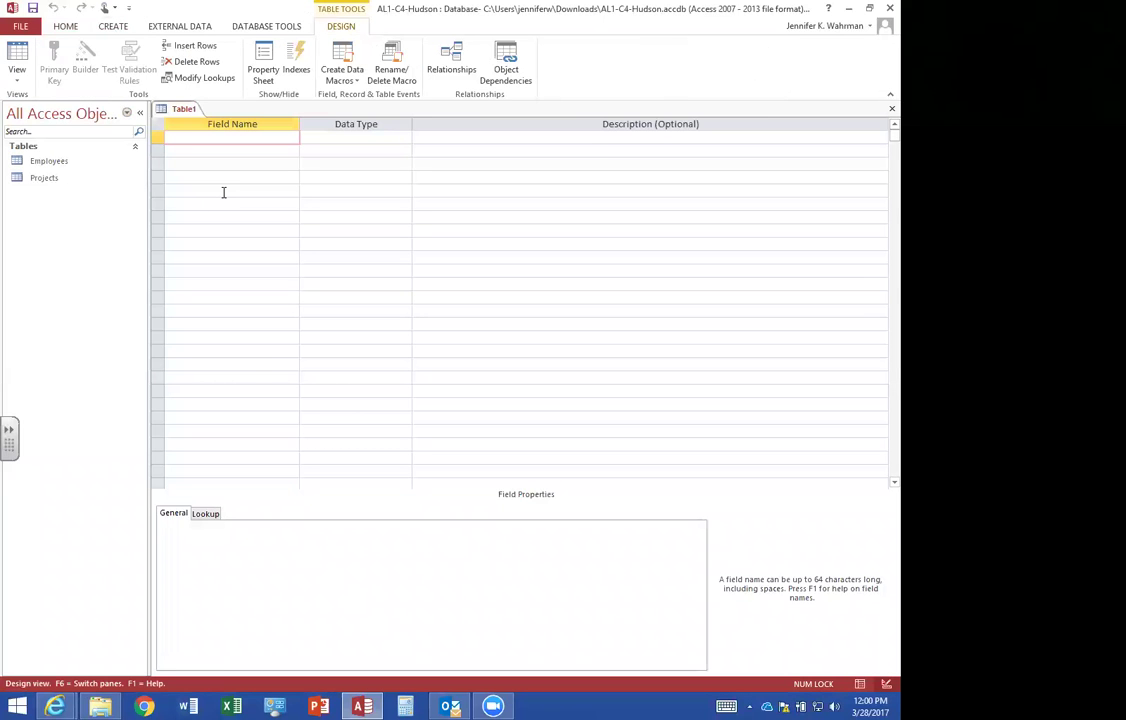
text(ItemID)
text(AutoNumber)
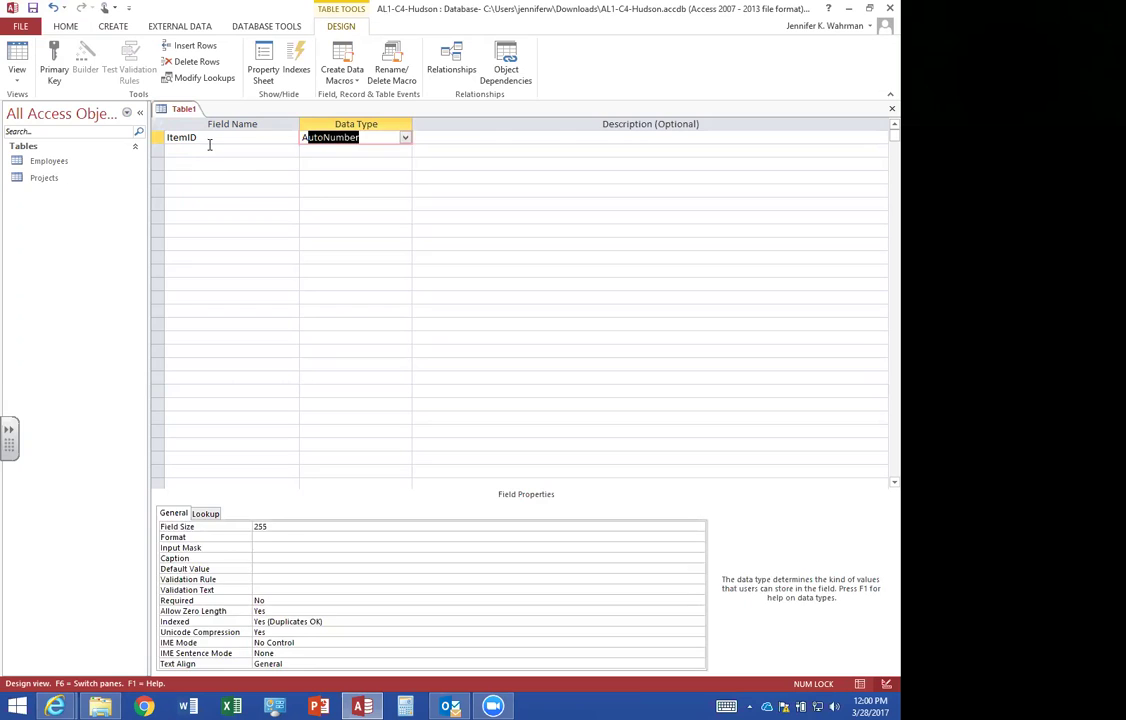
click(210, 140)
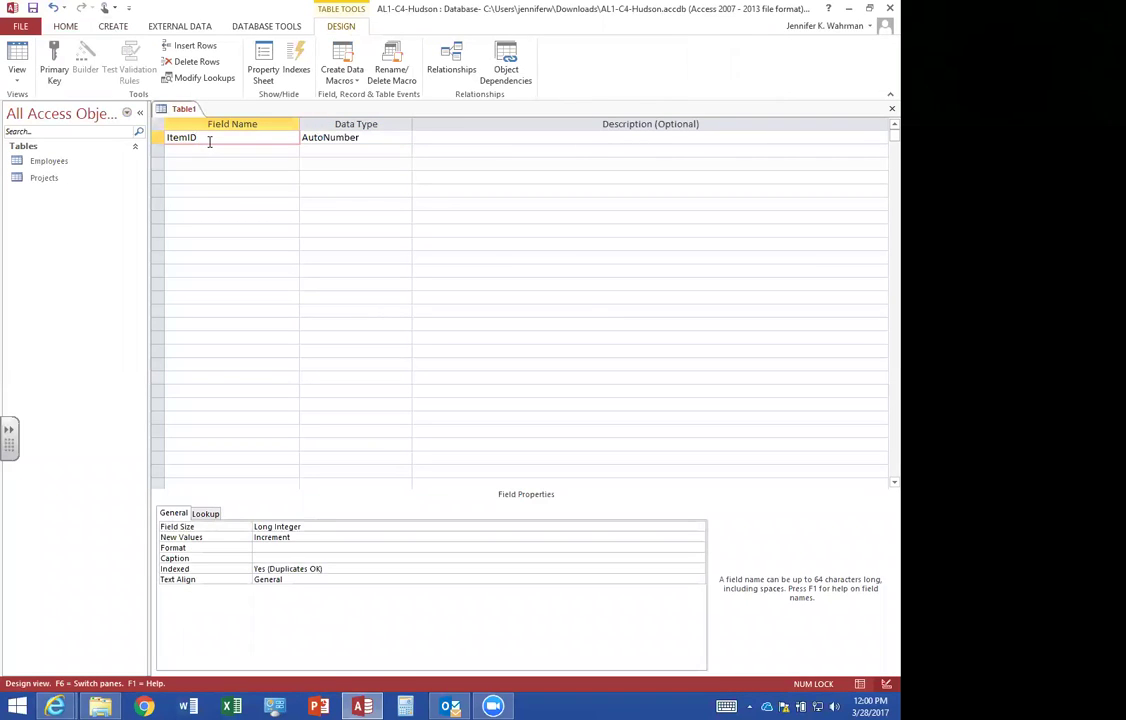
click(54, 60)
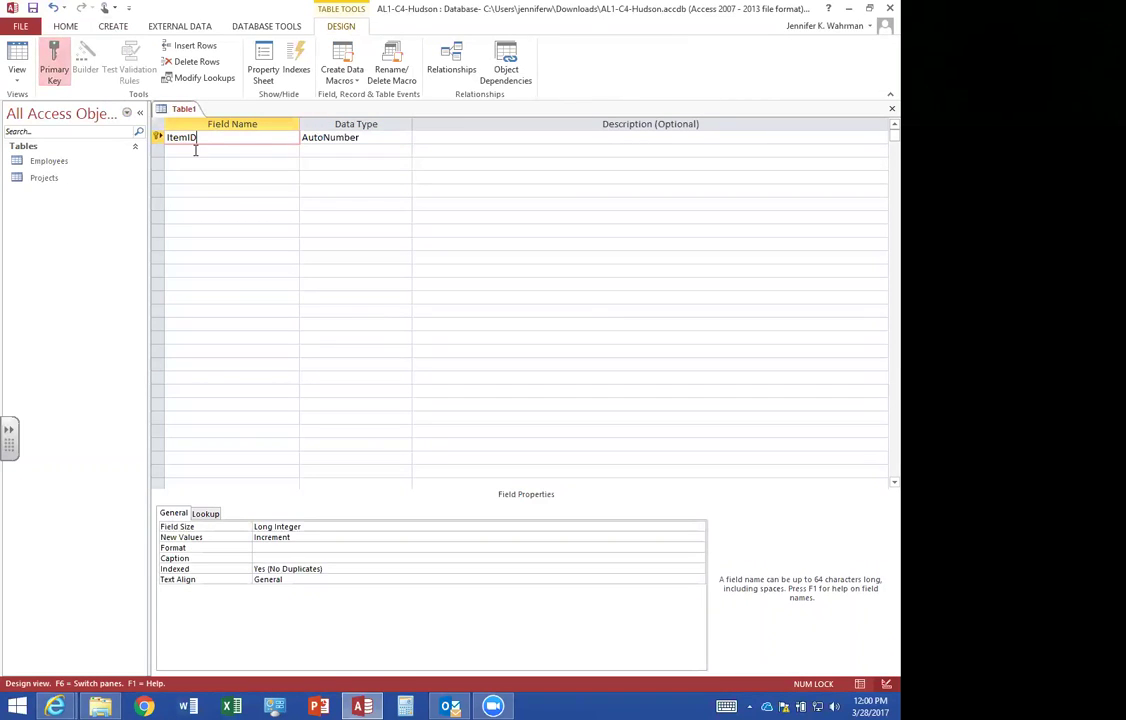
click(196, 150)
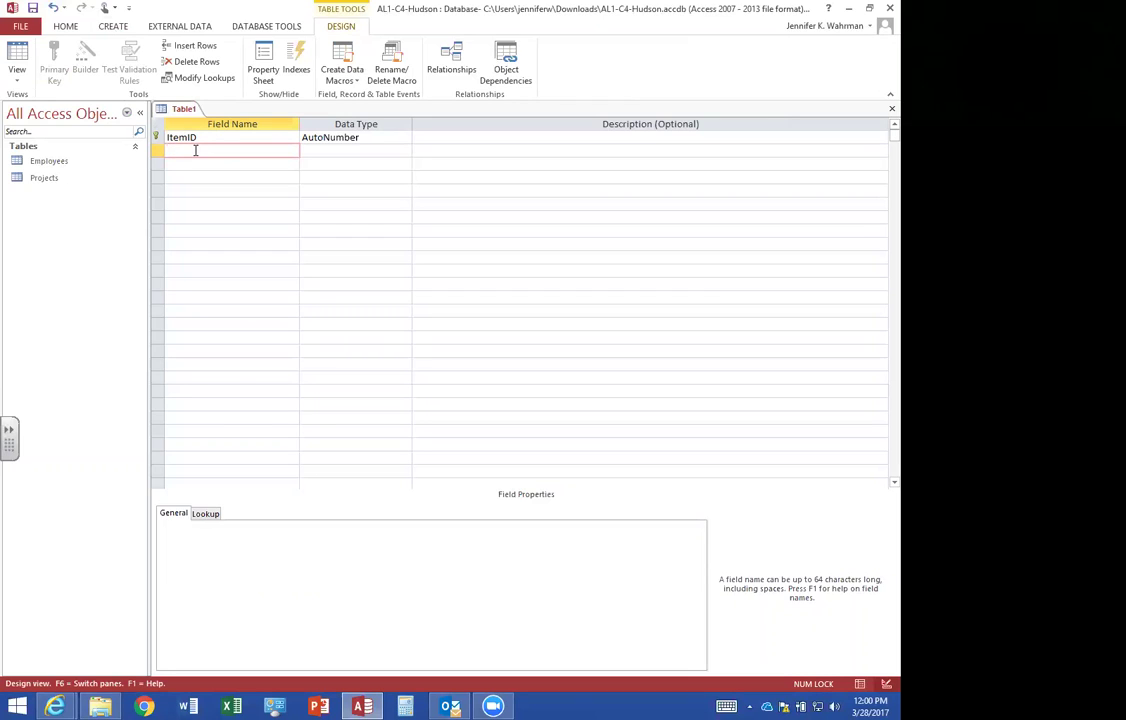
Add EmpID and ProjID as Short Text fields, each with field size 4.
text(emp)
key(Escape)
text(EmpID)
key(Tab)
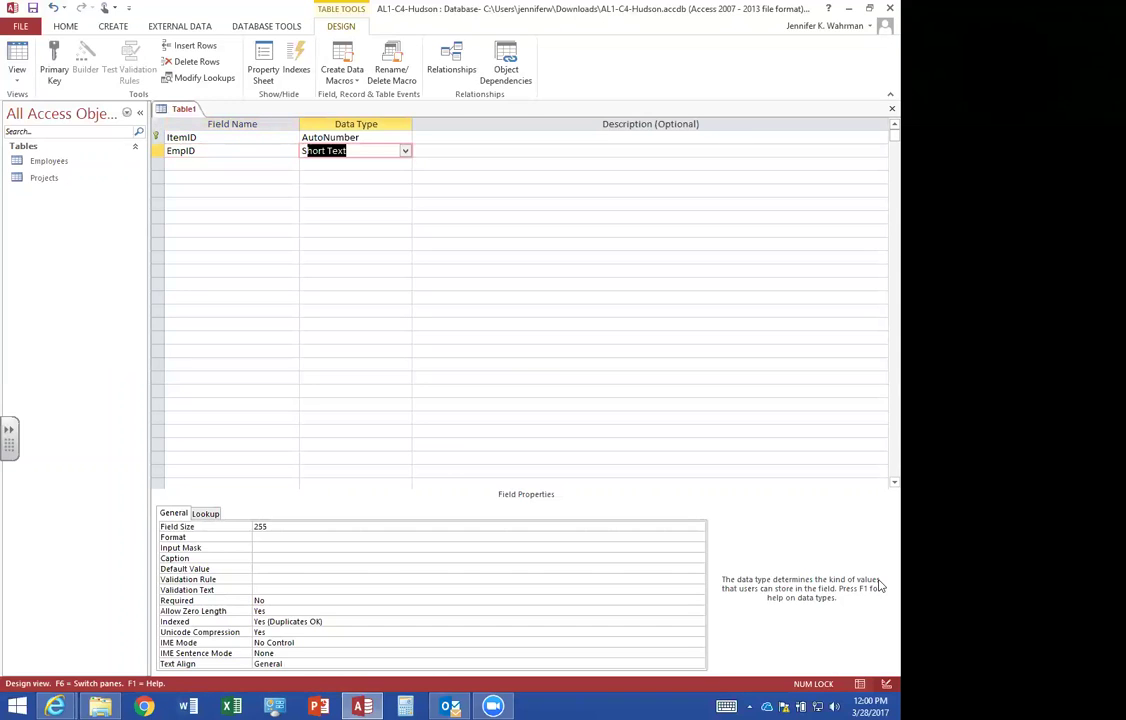
click(255, 527)
text(4)
click(188, 167)
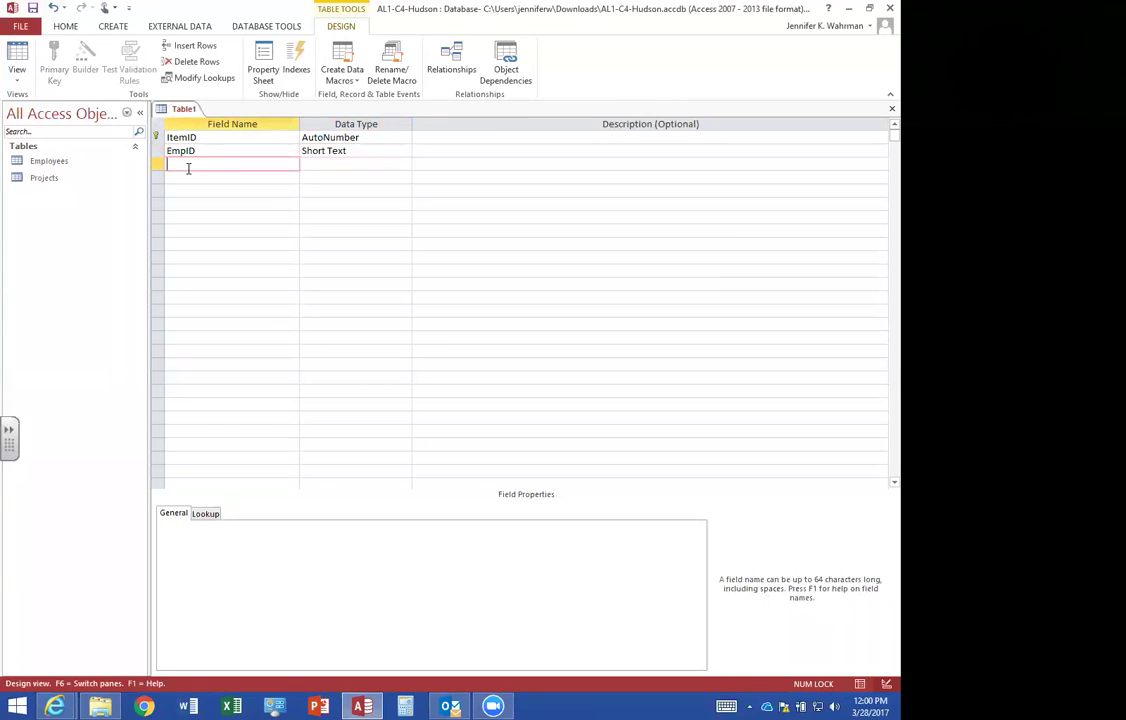
text(ProjID)
key(Tab)
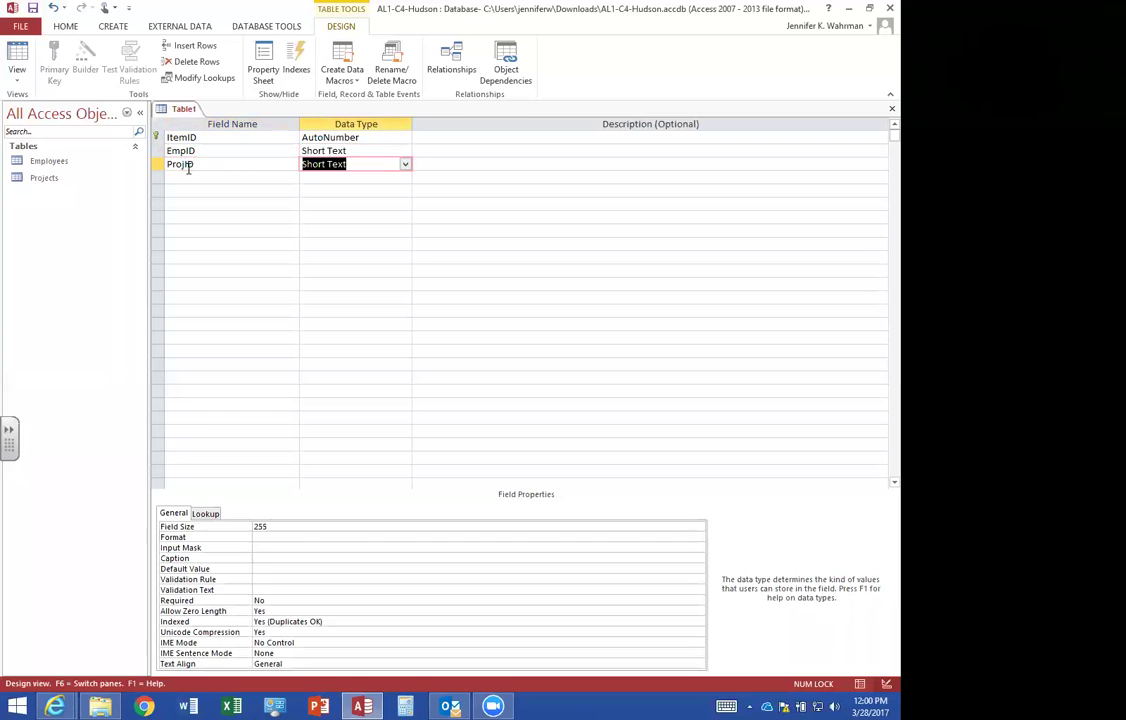
click(278, 528)
double_click(280, 527)
text(4)
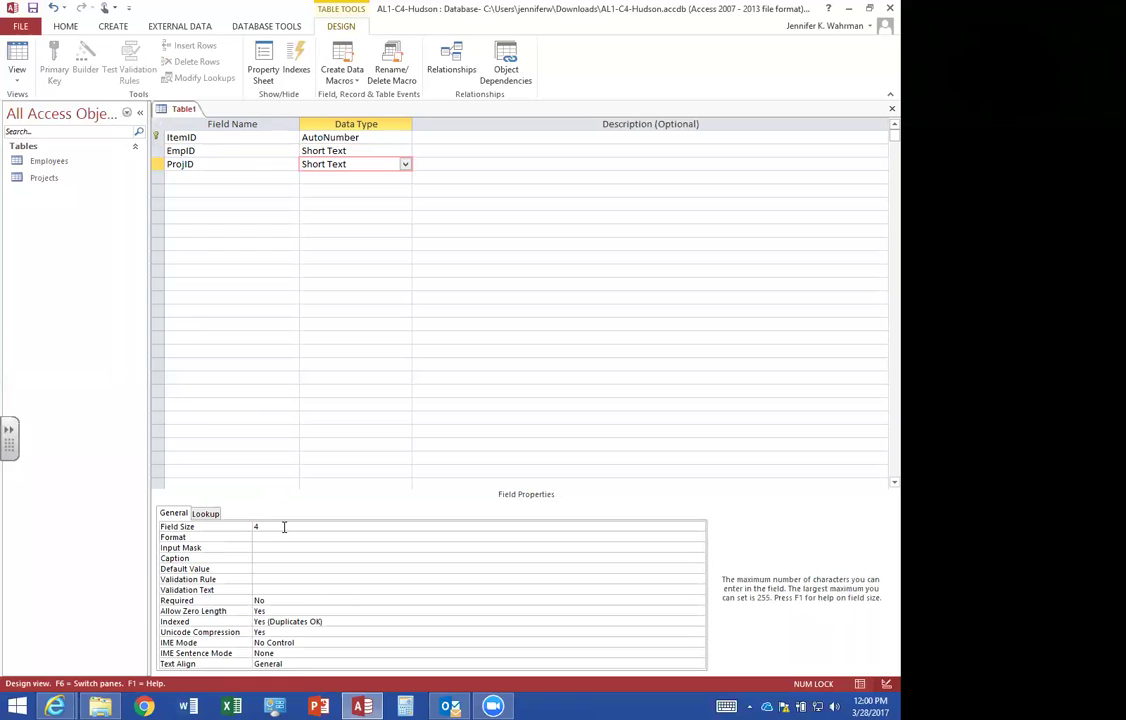
Add an Amount field with the Currency data type.
click(184, 179)
text(Amou)
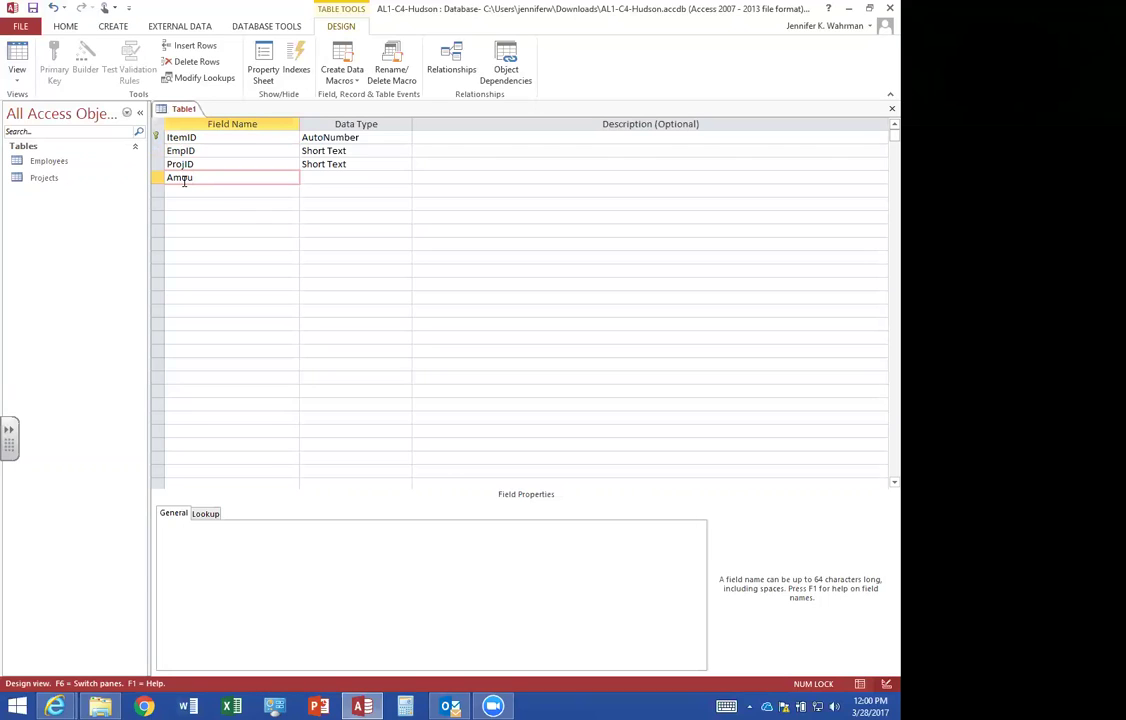
text(nt)
key(Tab)
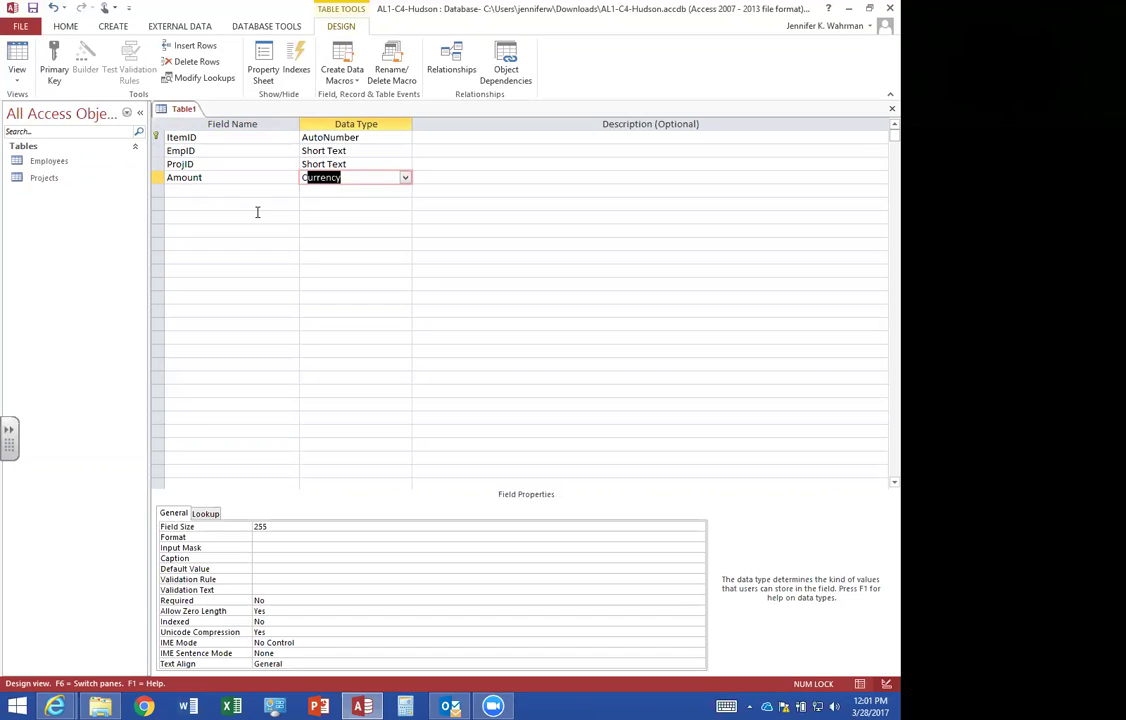
text(c)
click(213, 180)
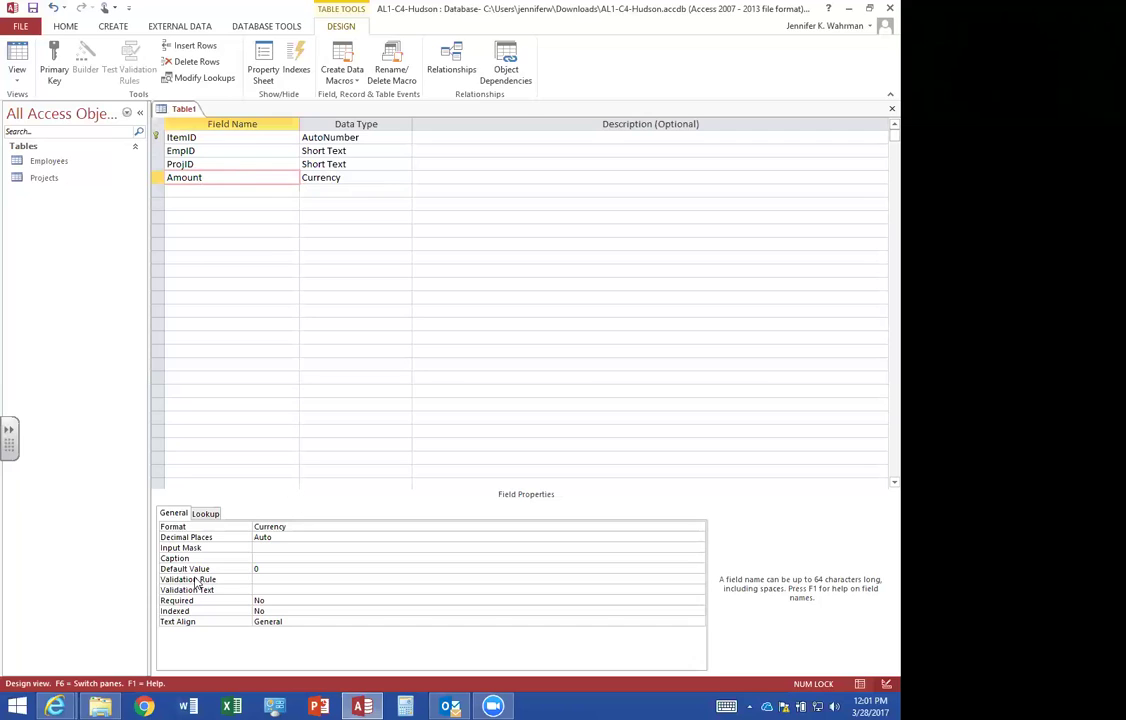
Give Amount the validation rule <=500 with text 'The entry must be $500 or less.'.
click(283, 579)
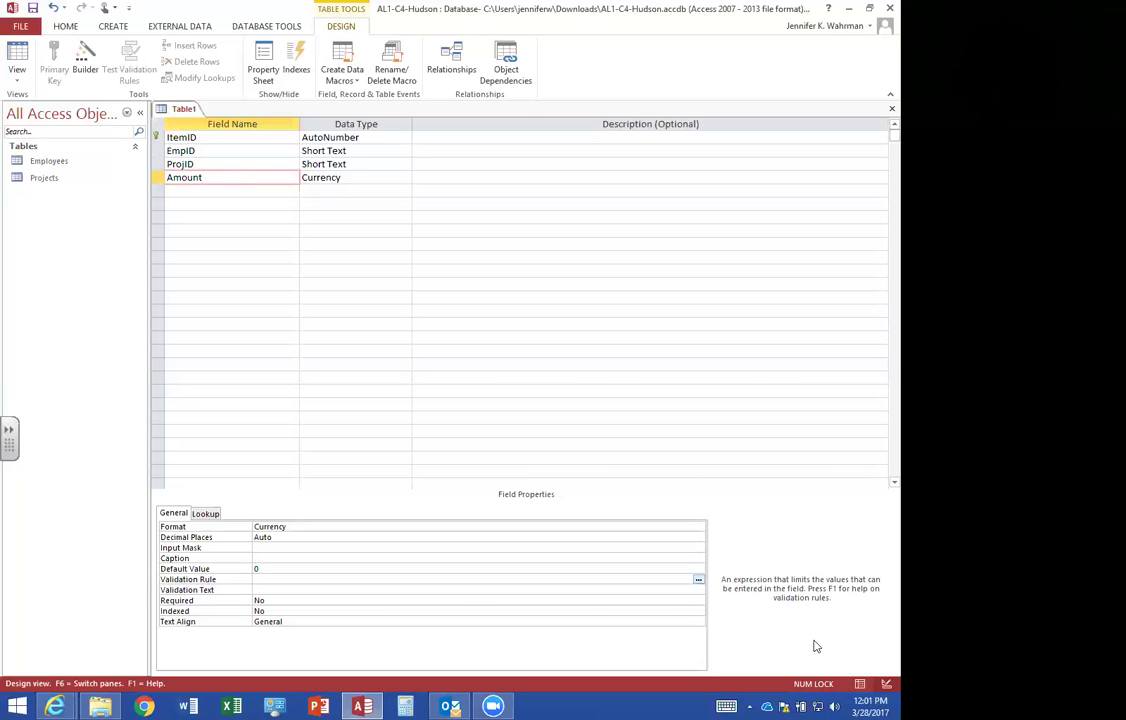
text(<=500)
click(284, 589)
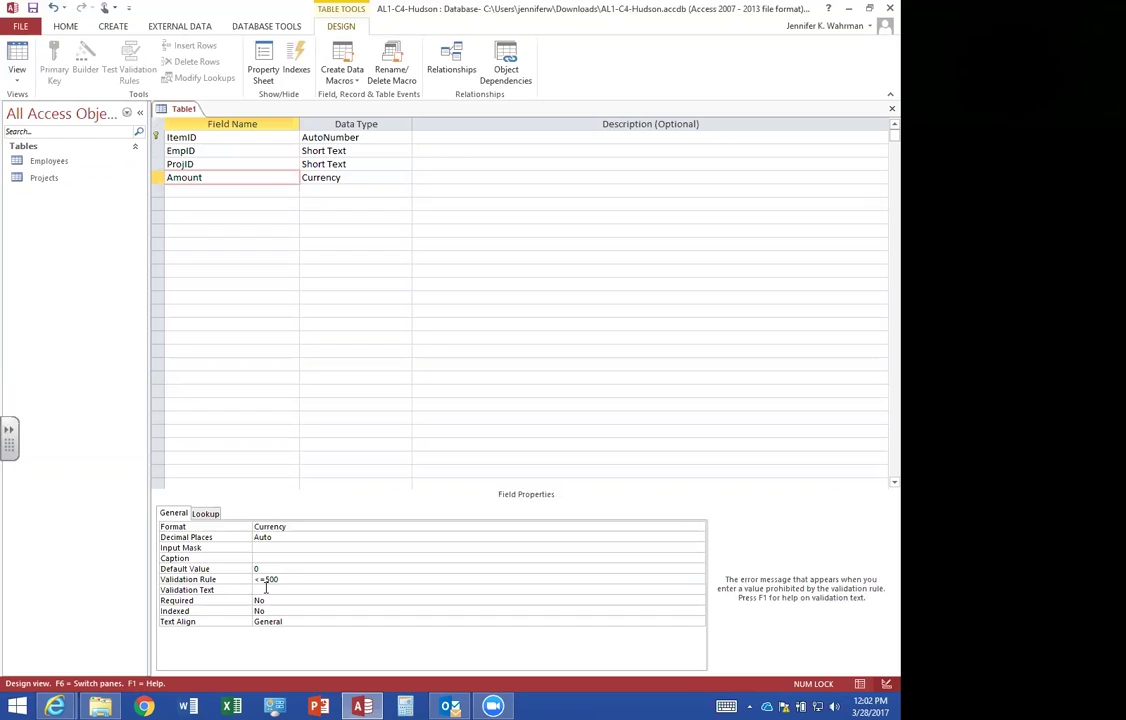
text(The entry must be $500 or less.)
Add a DateSubmitted field with the Date/Time data type.
click(244, 190)
text(DateSubmitted)
key(Tab)
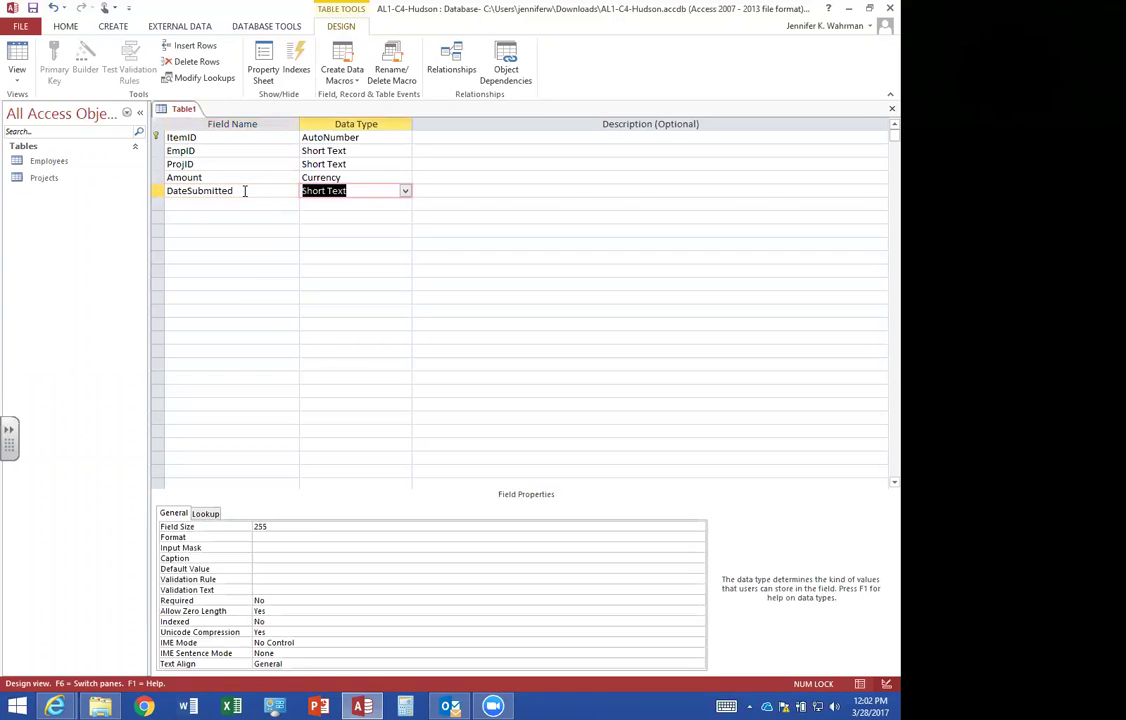
text(d)
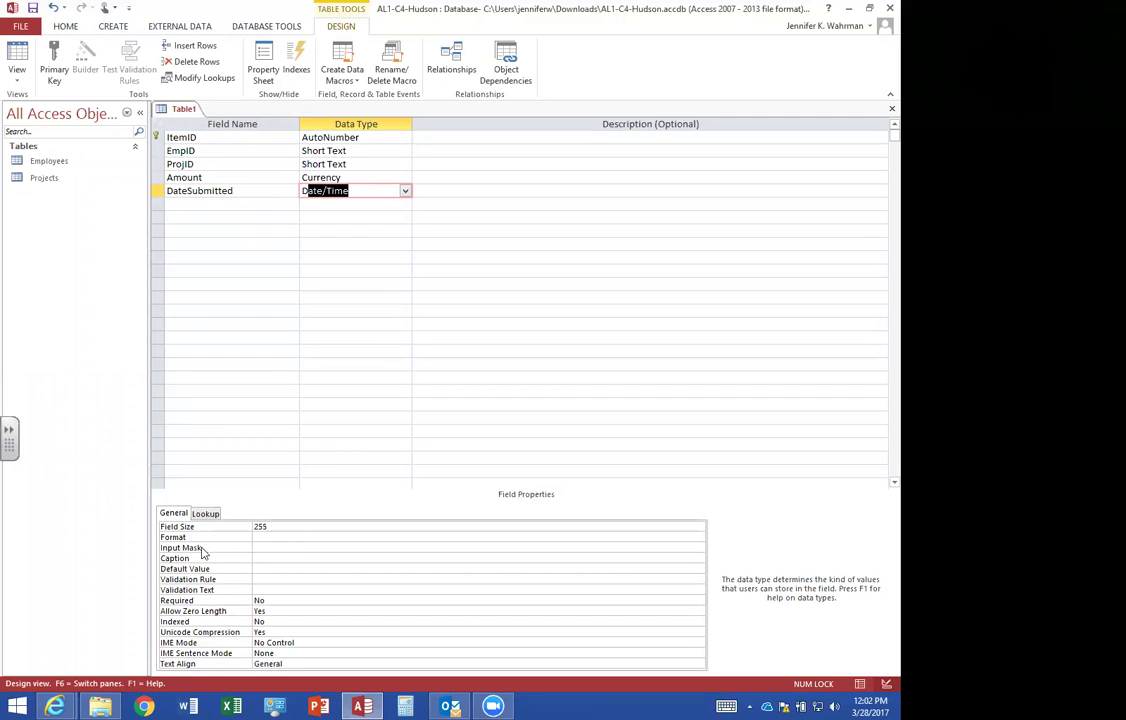
click(257, 550)
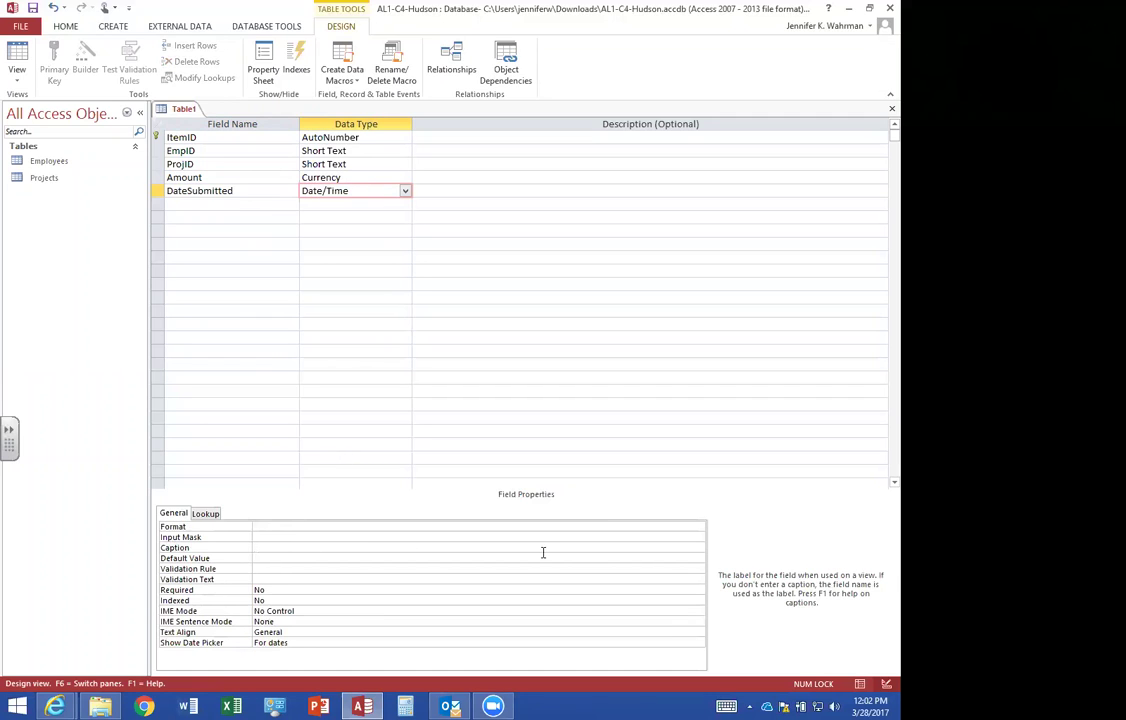
Save the table as Expenses and give DateSubmitted the Short Date input mask.
click(253, 537)
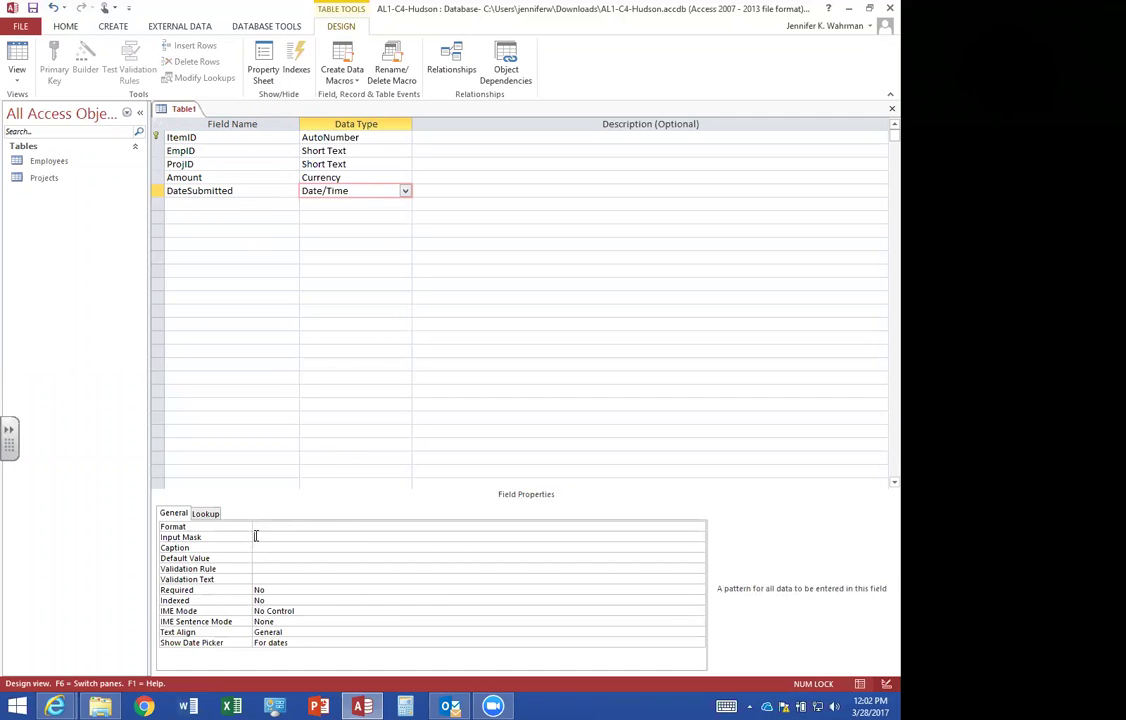
click(698, 536)
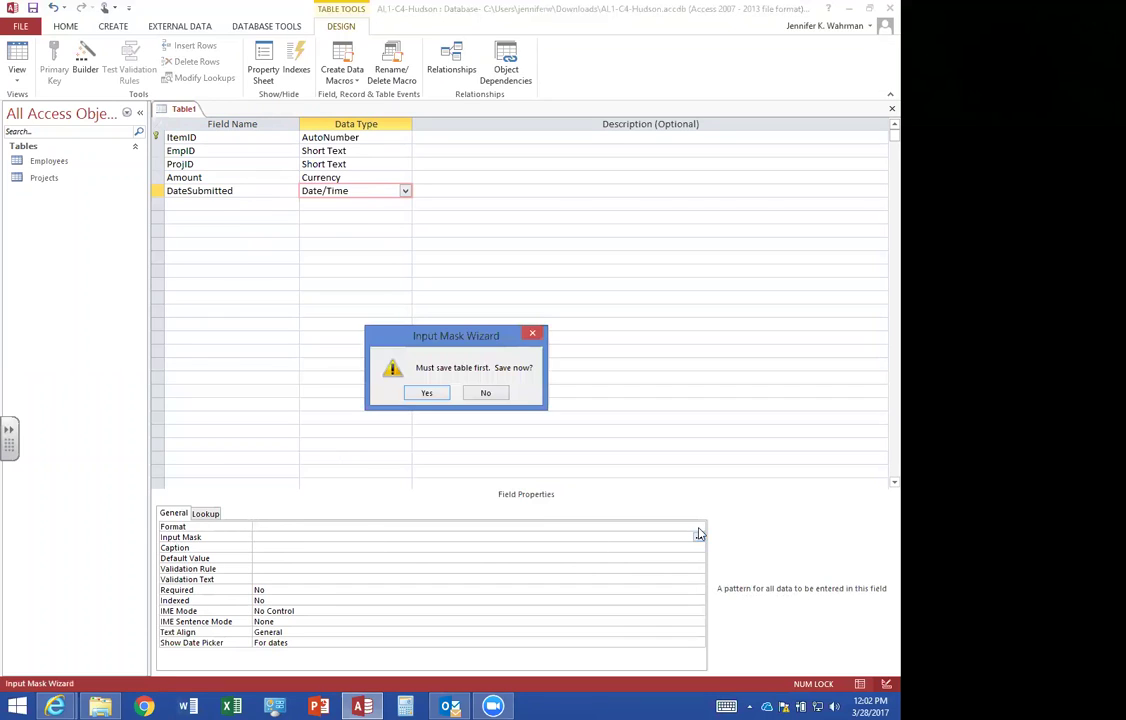
click(427, 392)
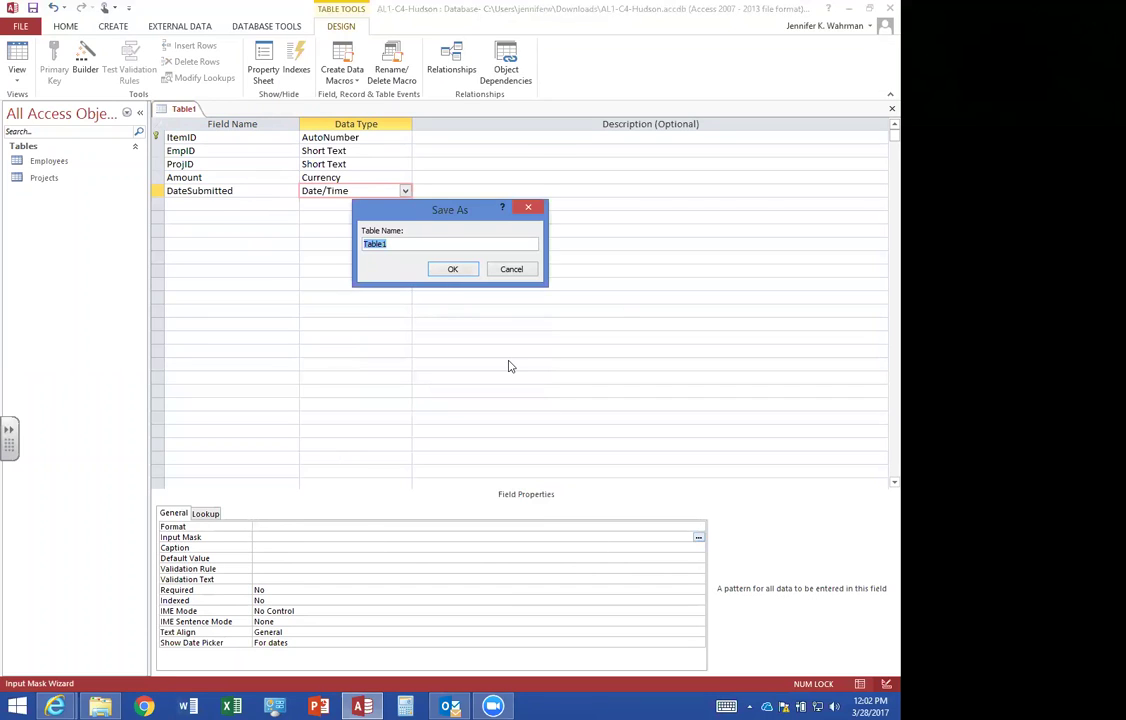
text(Expenses)
key(Return)
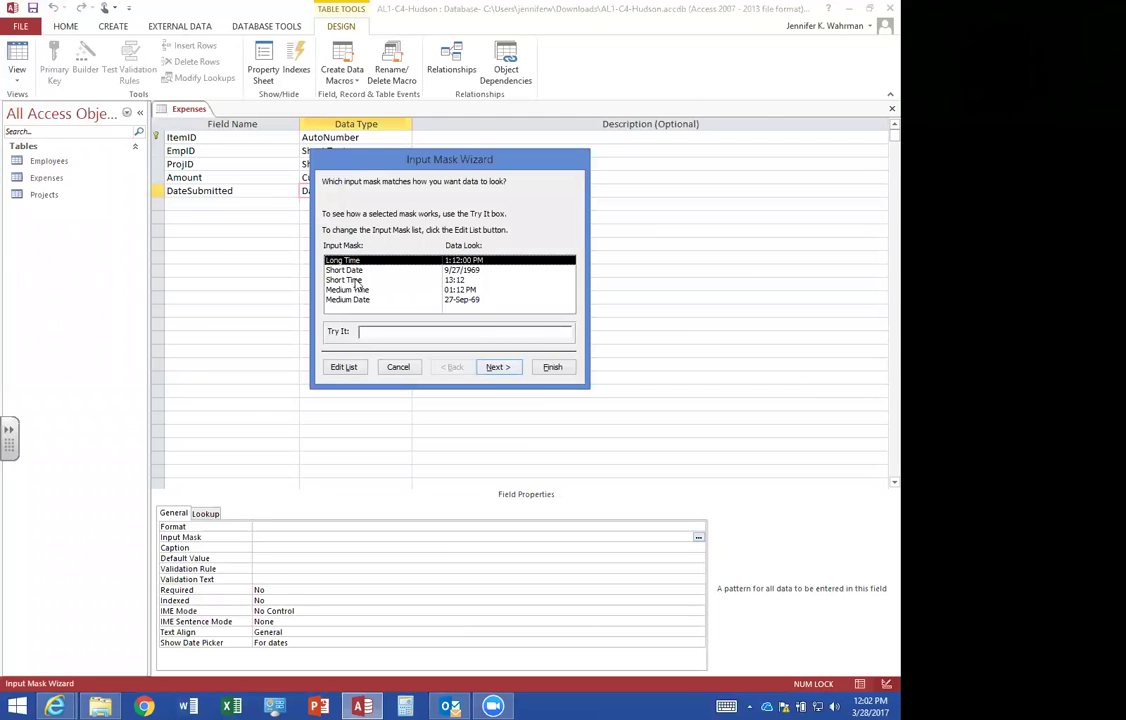
click(350, 270)
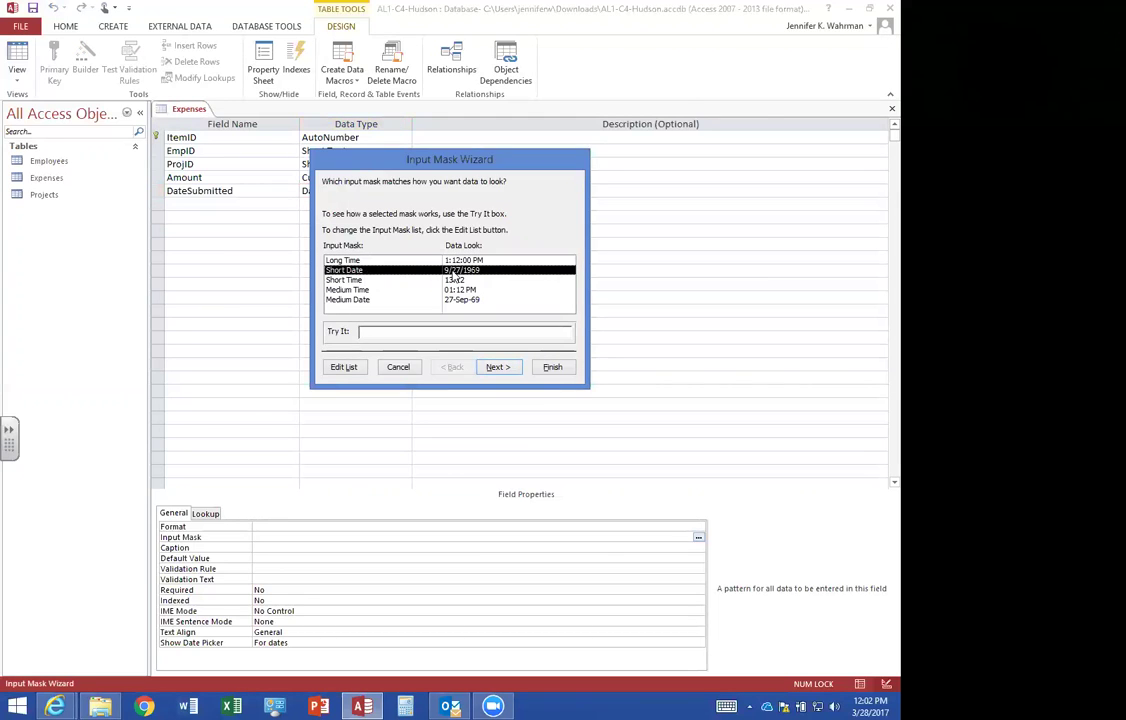
click(553, 367)
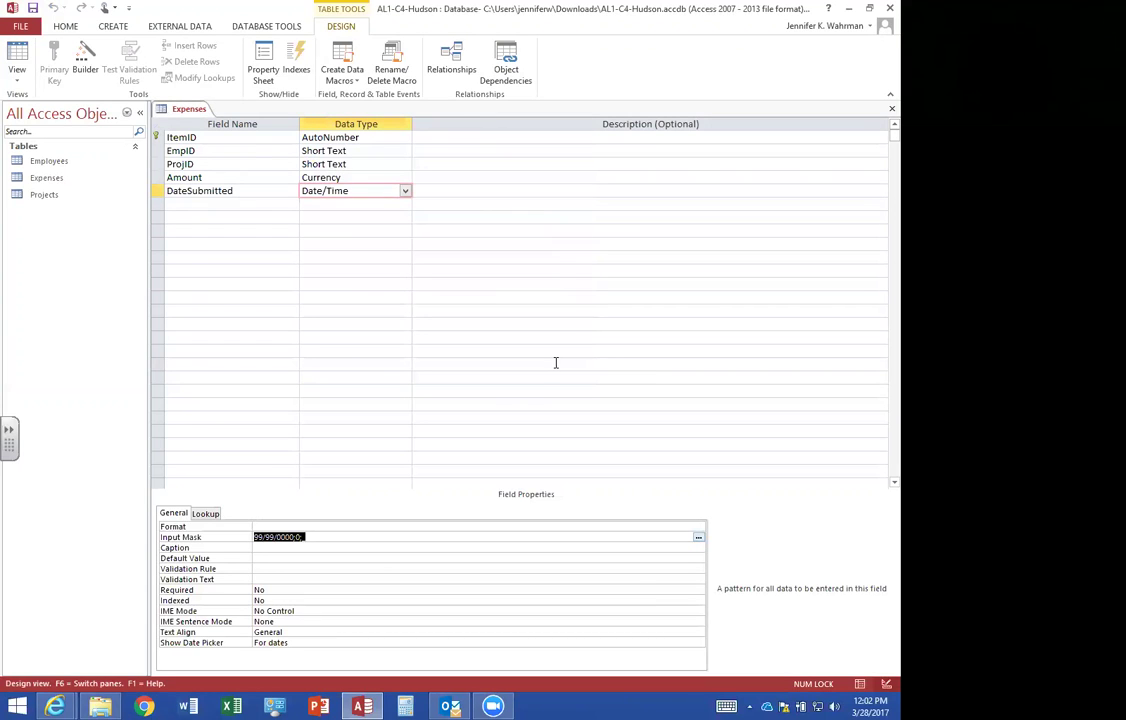
click(17, 56)
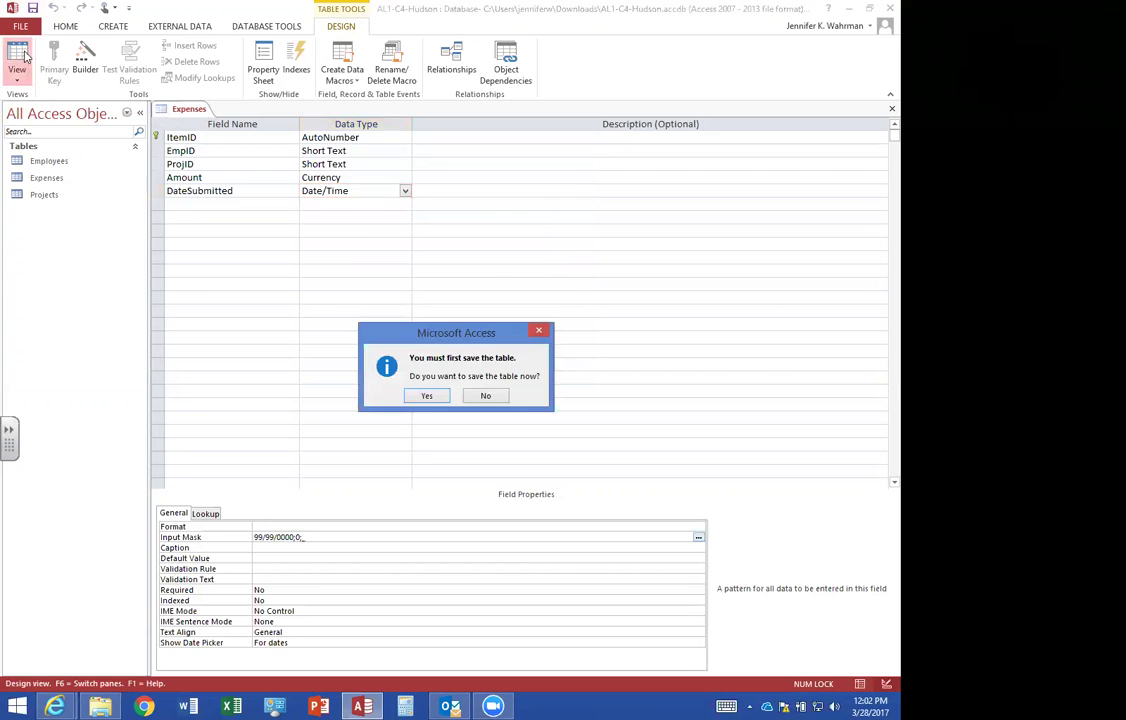
Save the Expenses table and switch to Datasheet view, landing on the new record's EmpID cell.
click(428, 397)
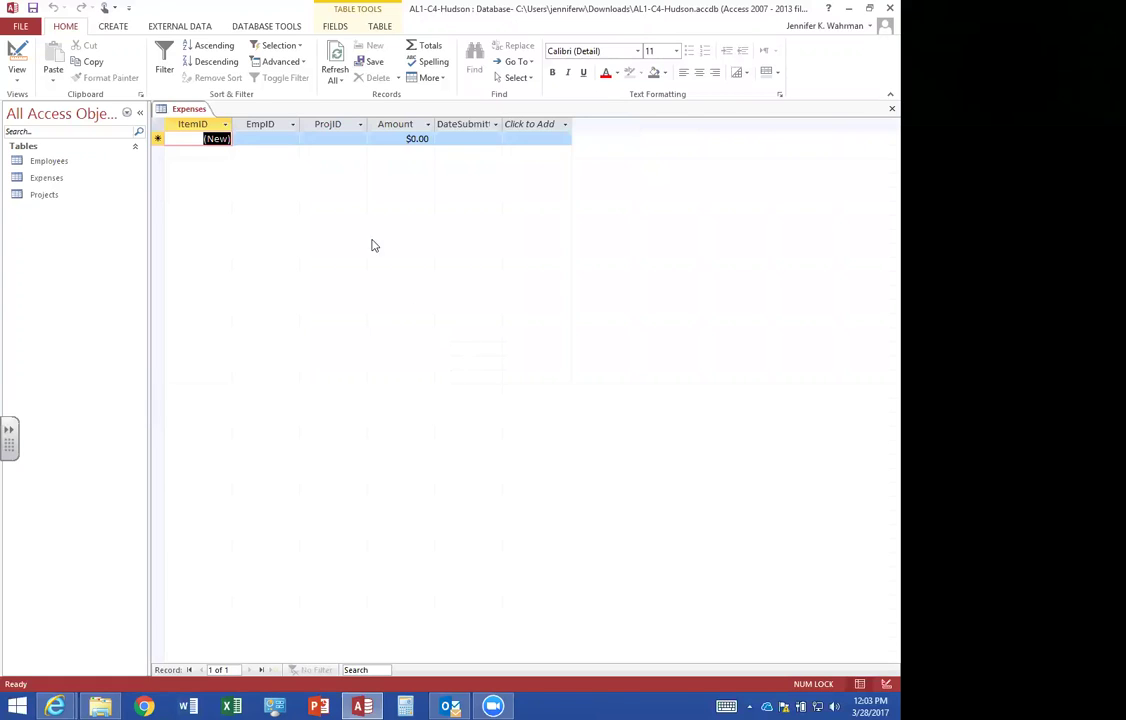
key(Tab)
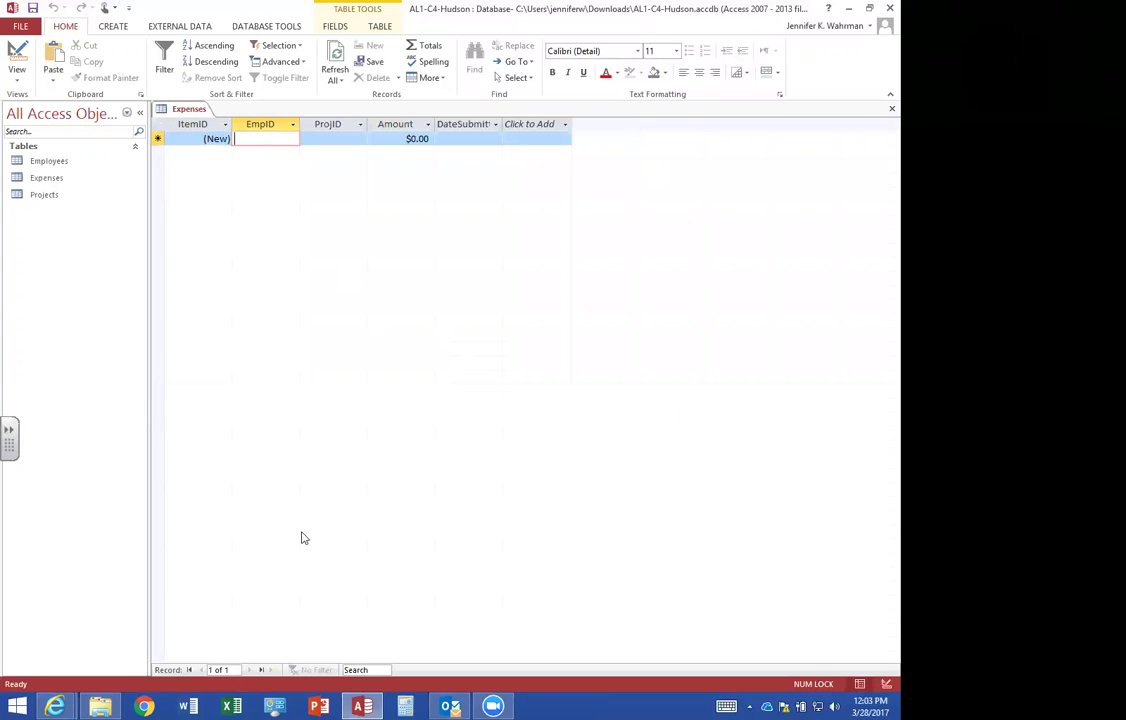
Enter expense 1 with its employee ID, project 08-B, amount 245.79, dated 09/04/2015.
text(1466)
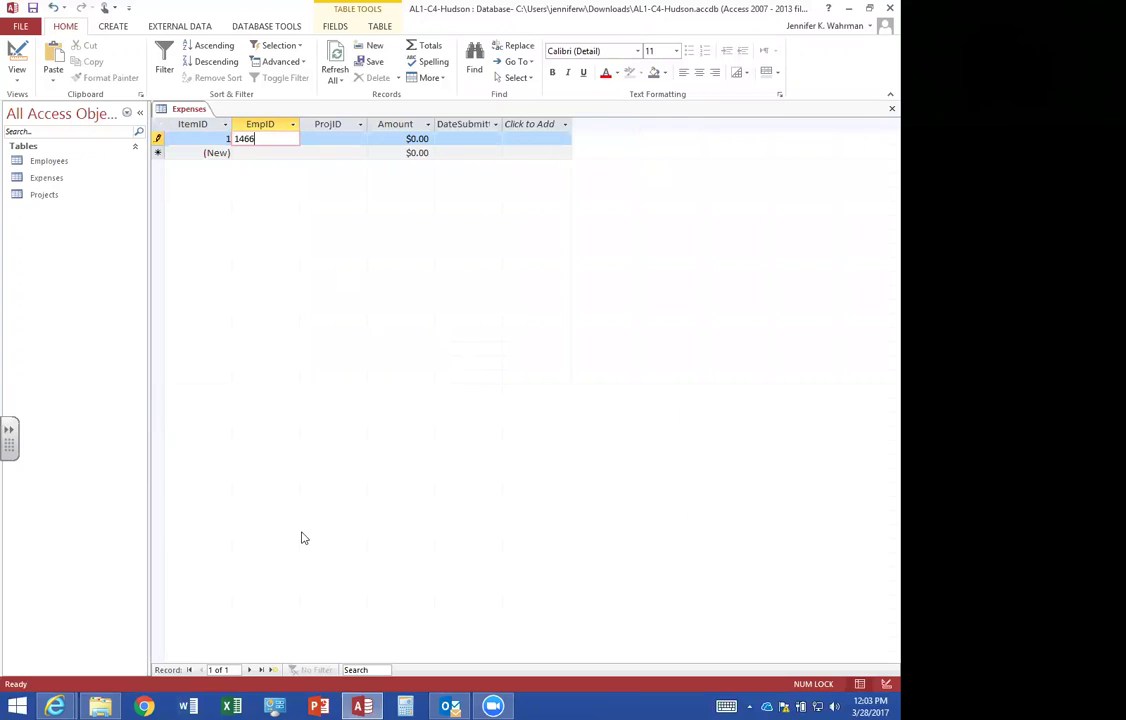
key(Tab)
text(08-B)
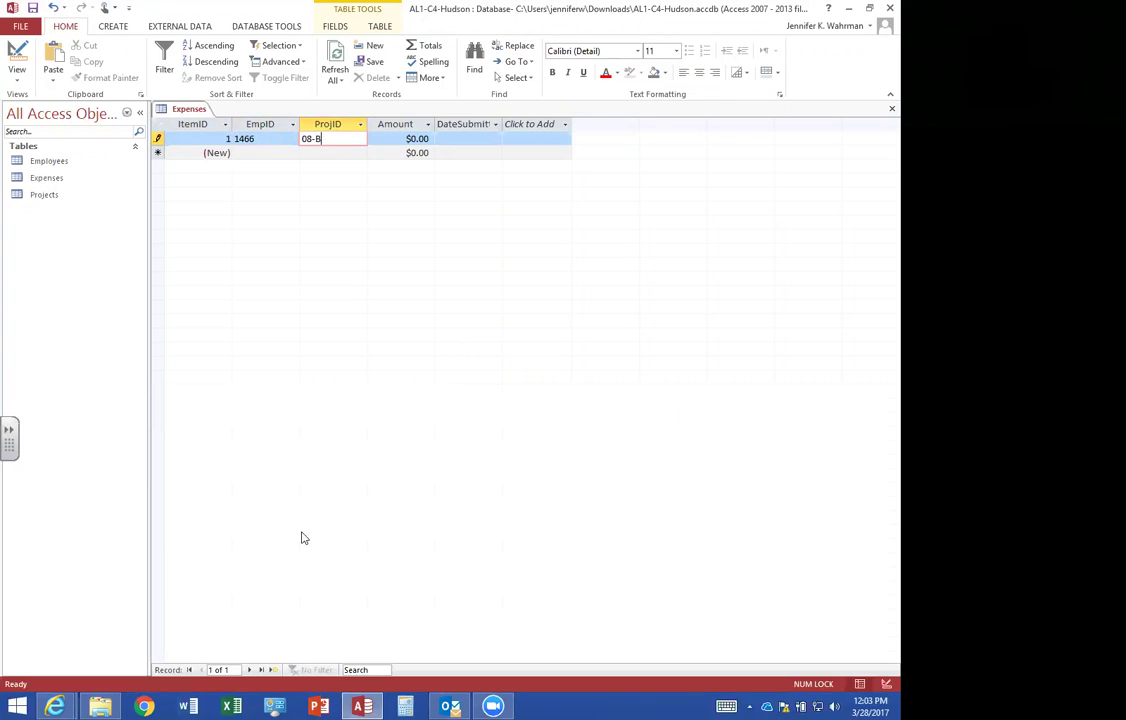
key(Tab)
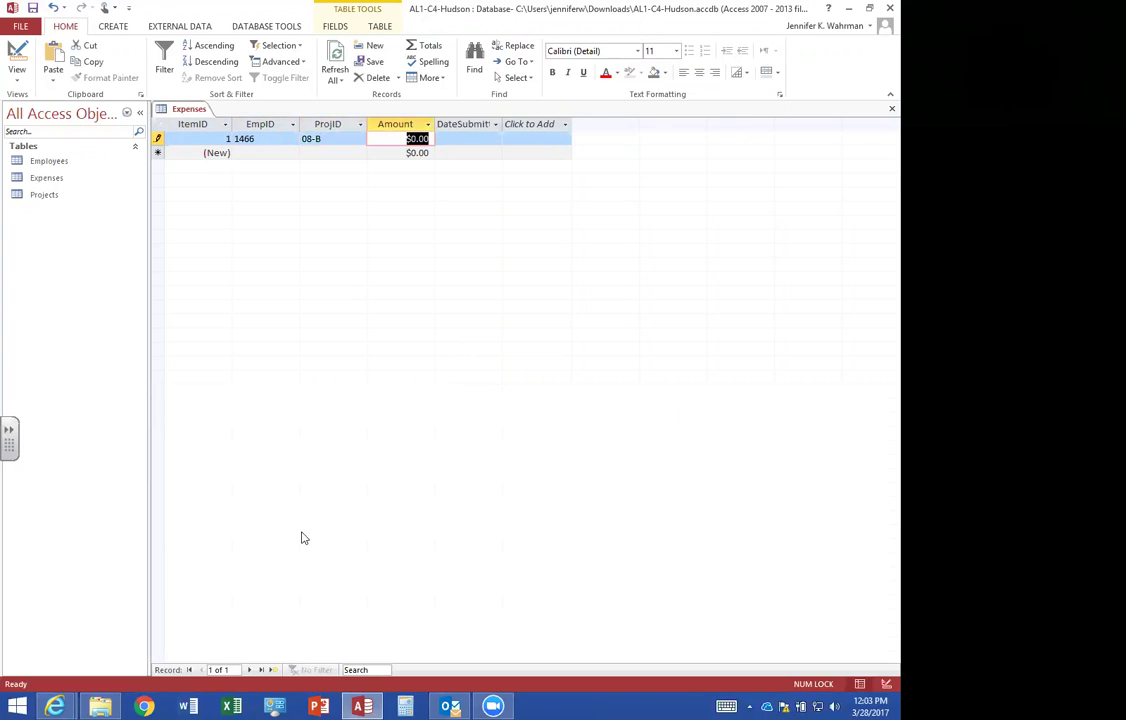
text(245.79)
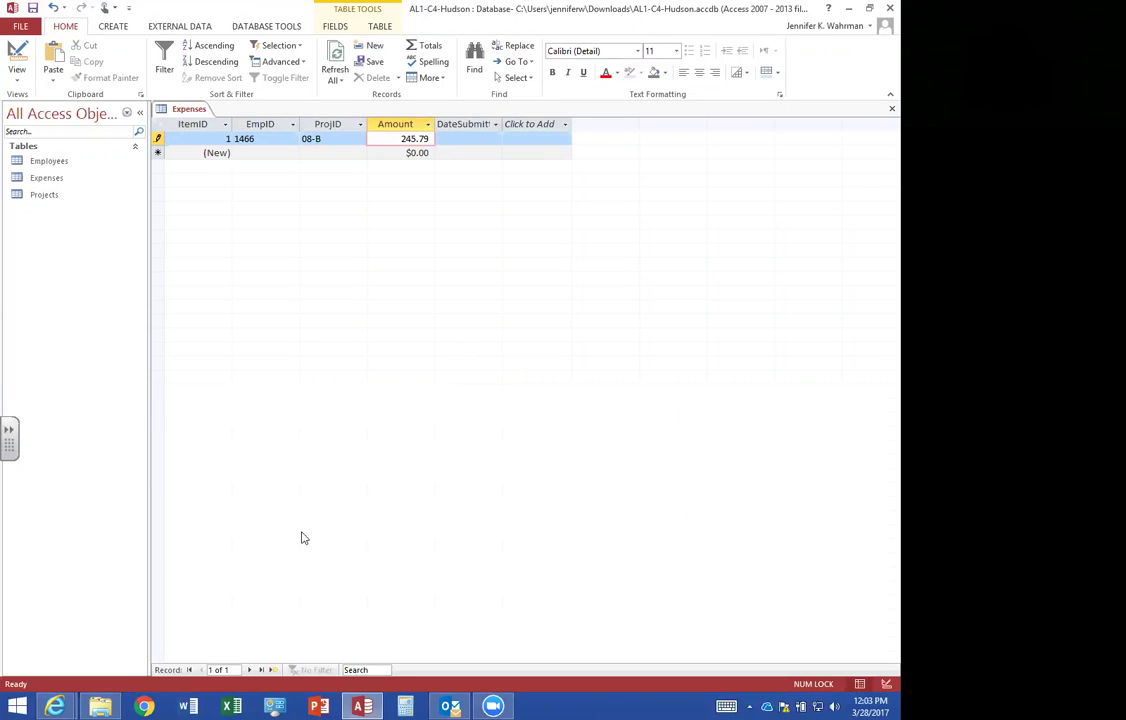
key(Tab)
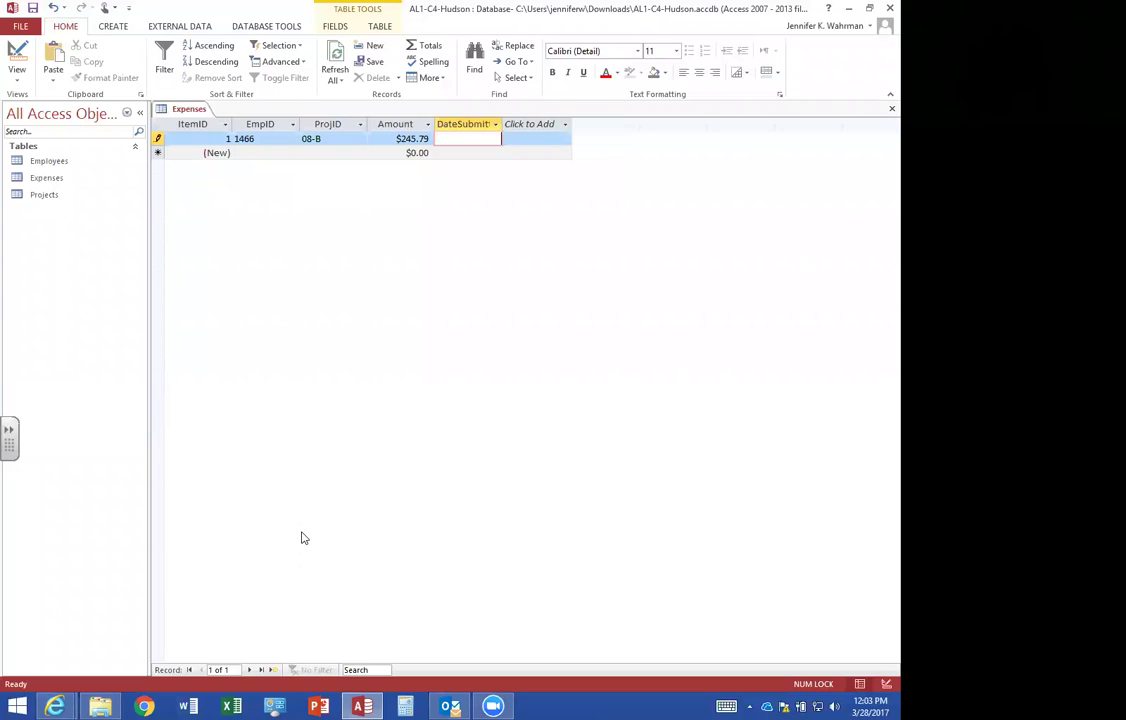
text(09/04/2015)
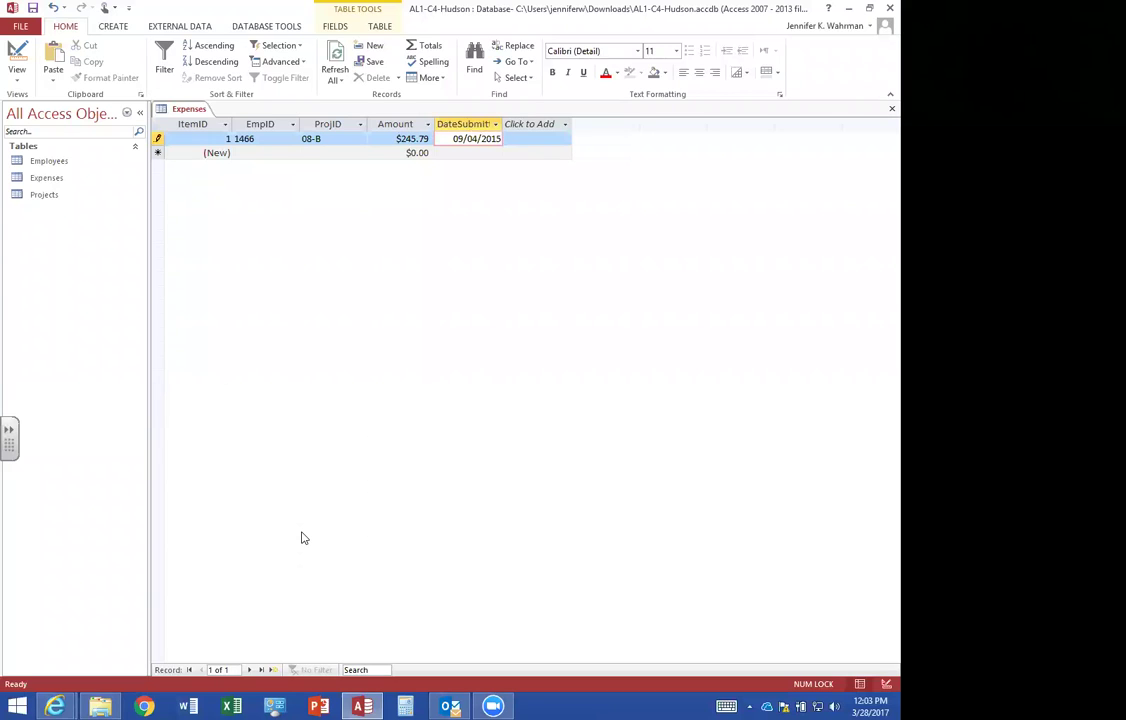
key(Tab)
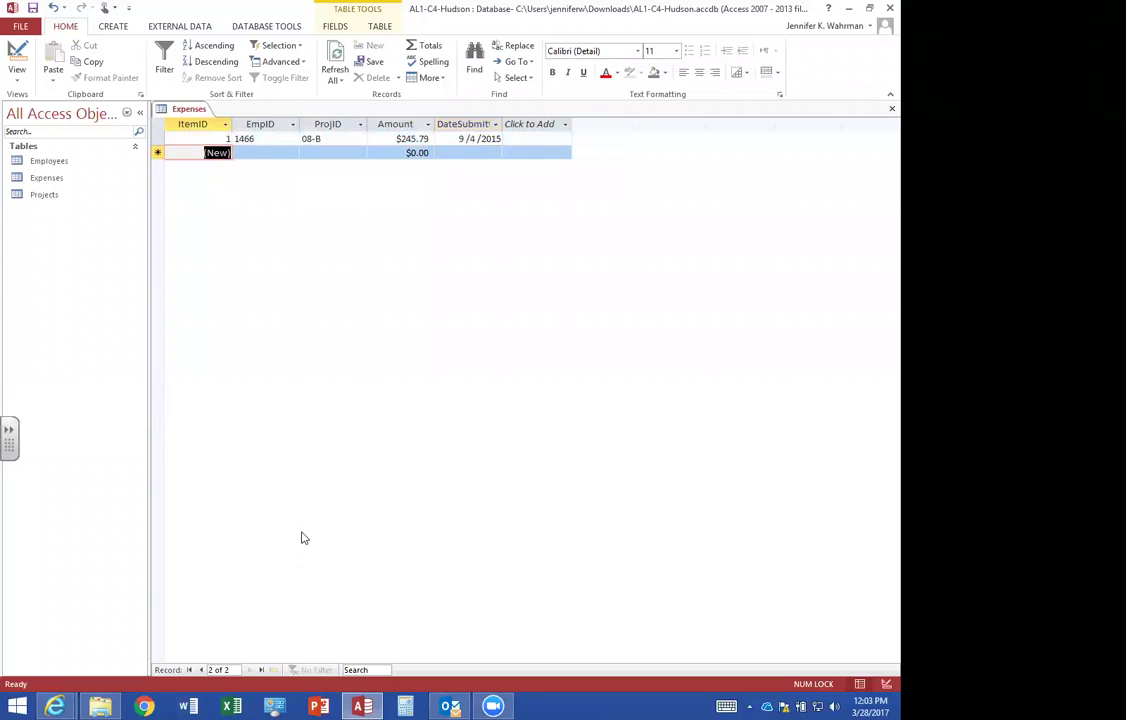
Enter expense 2 with its employee ID, project 08-A, amount 500, dated 09/10/2015.
key(Tab)
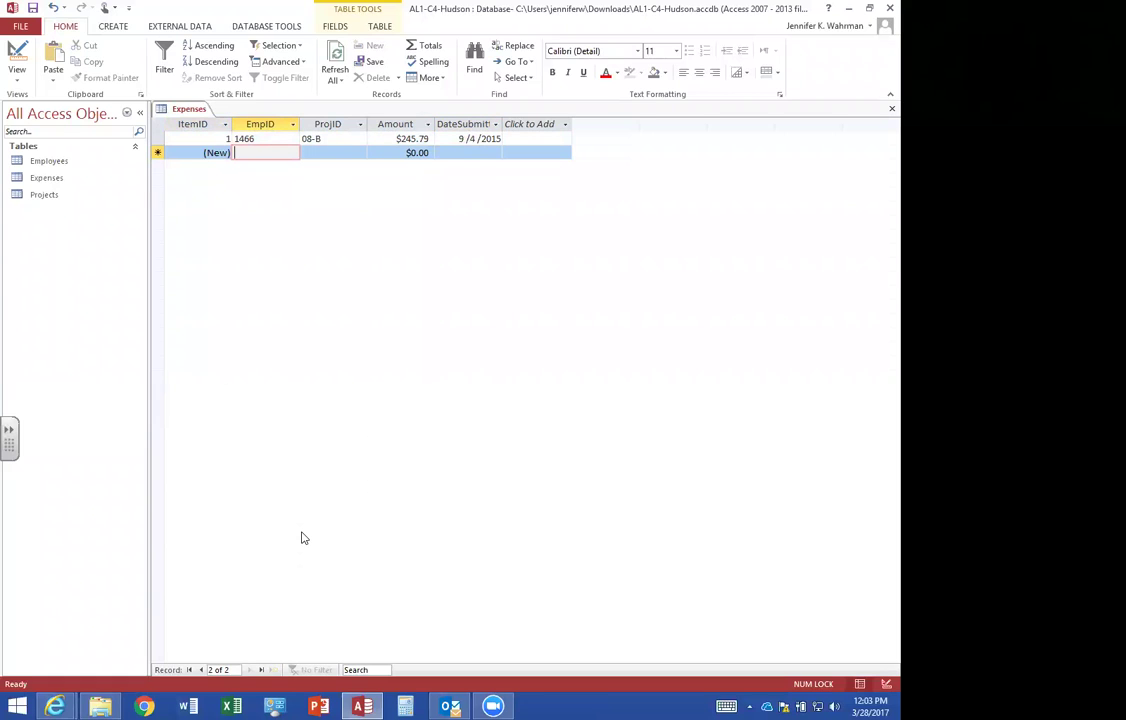
text(2019)
key(Tab)
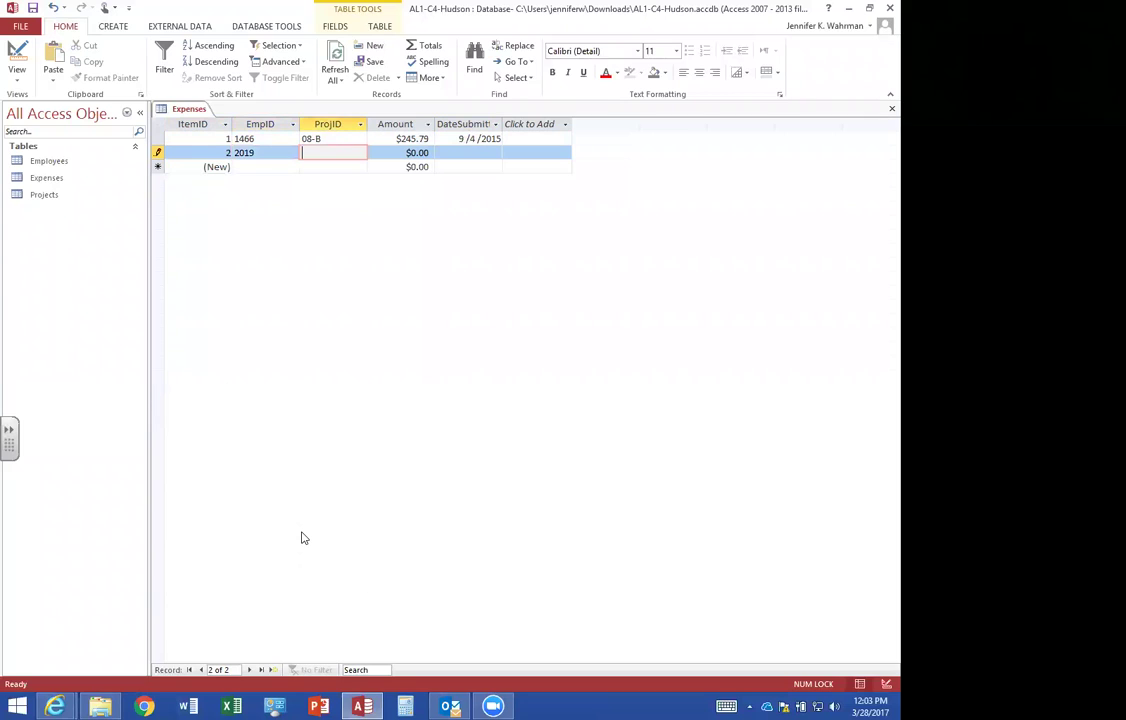
text(08-)
key(BackSpace)
key(BackSpace)
text(-A)
key(Tab)
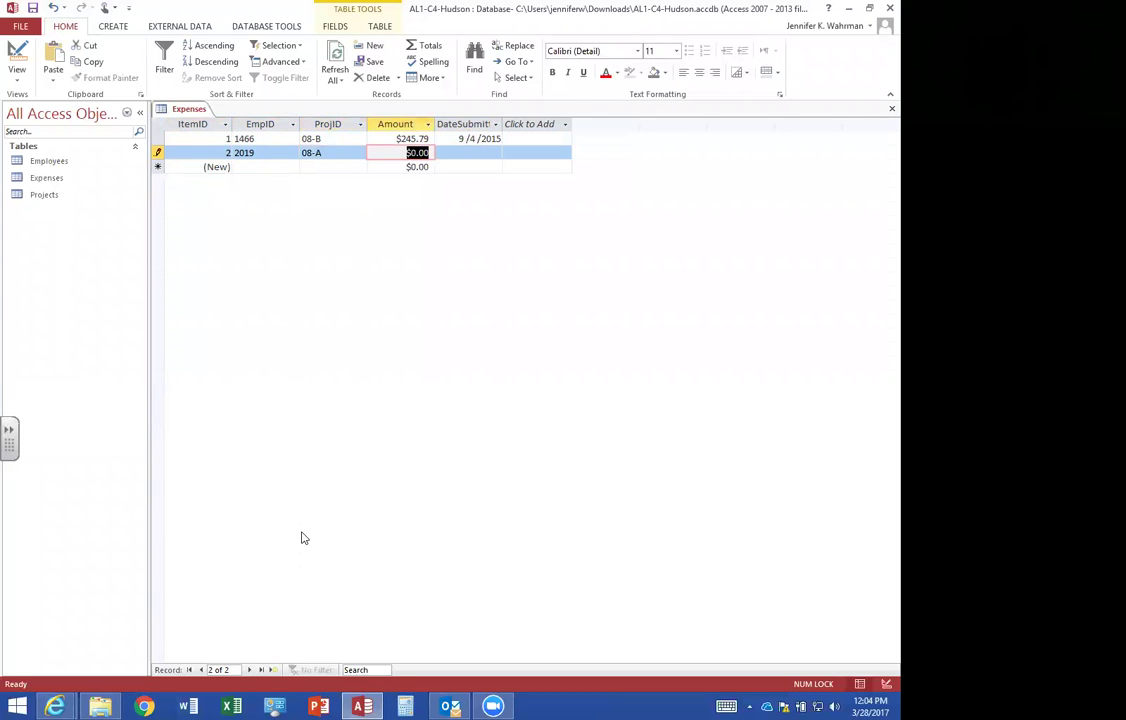
text(500)
key(Tab)
text(09/10/)
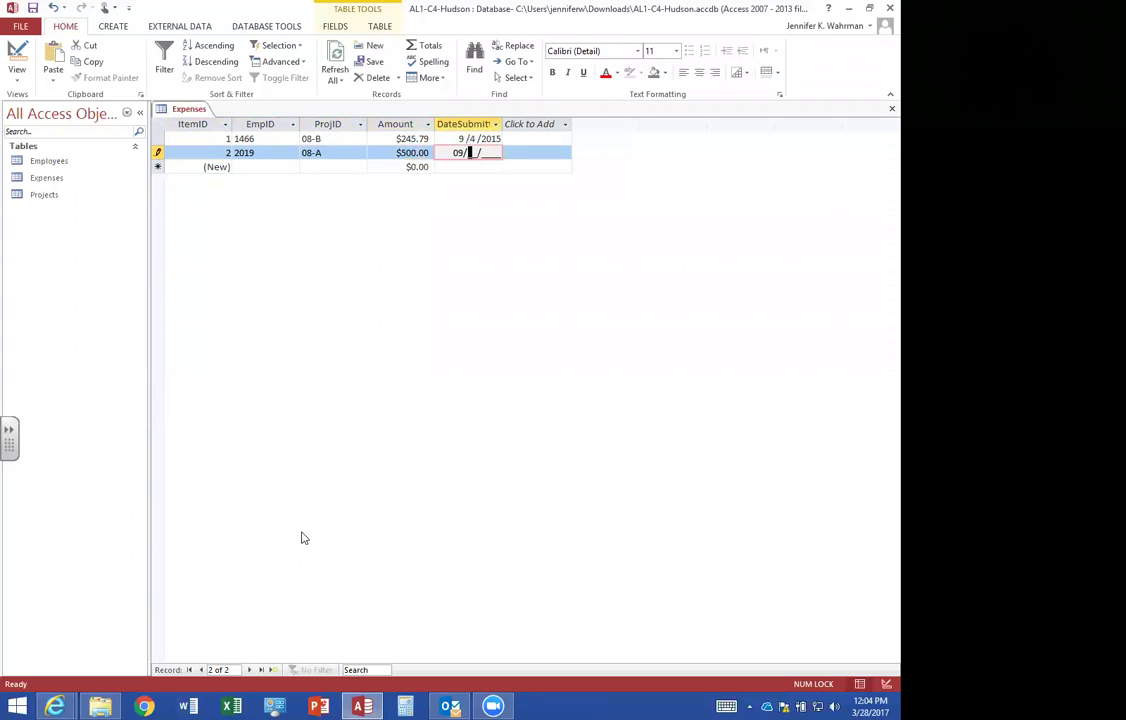
text(2015)
key(Tab)
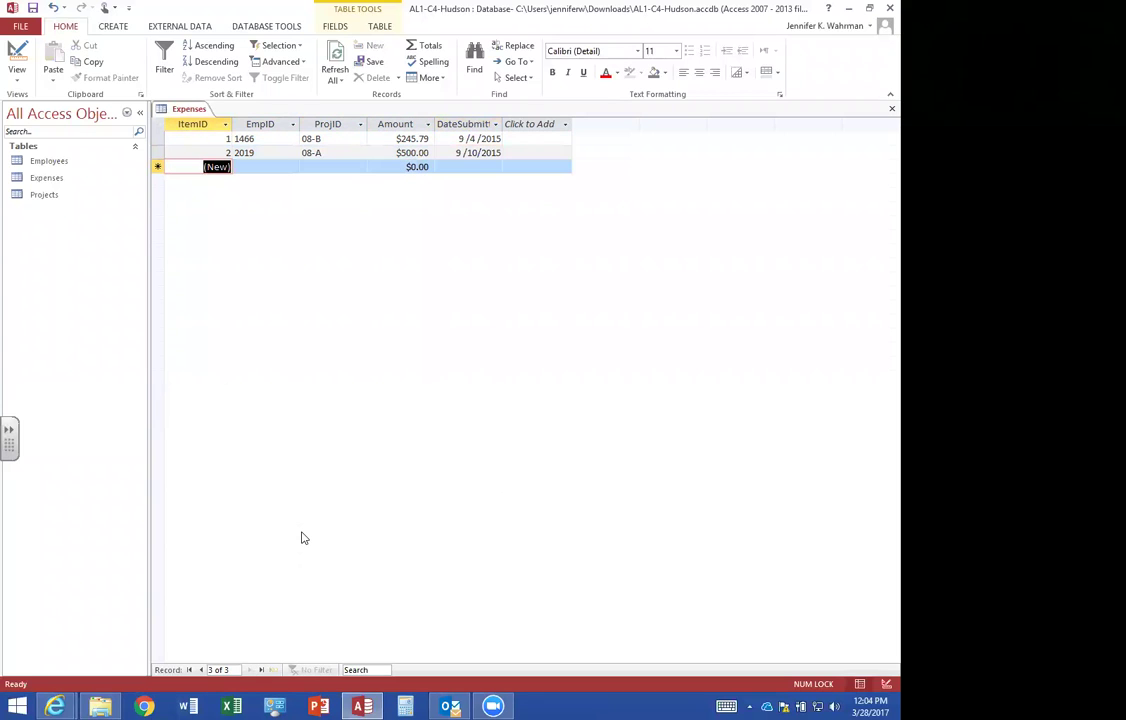
Enter expense 3 with its employee ID, project 10-A, amount 500, dated 10/03/2015.
key(Tab)
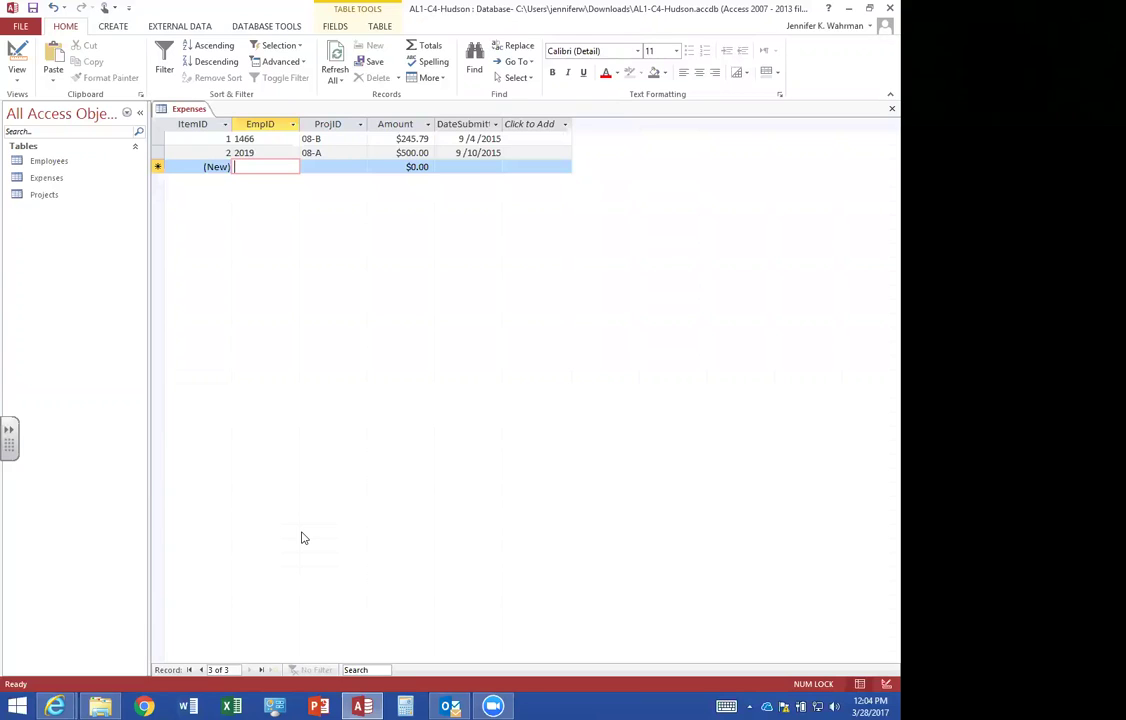
text(1947)
key(Tab)
text(10-A)
key(Tab)
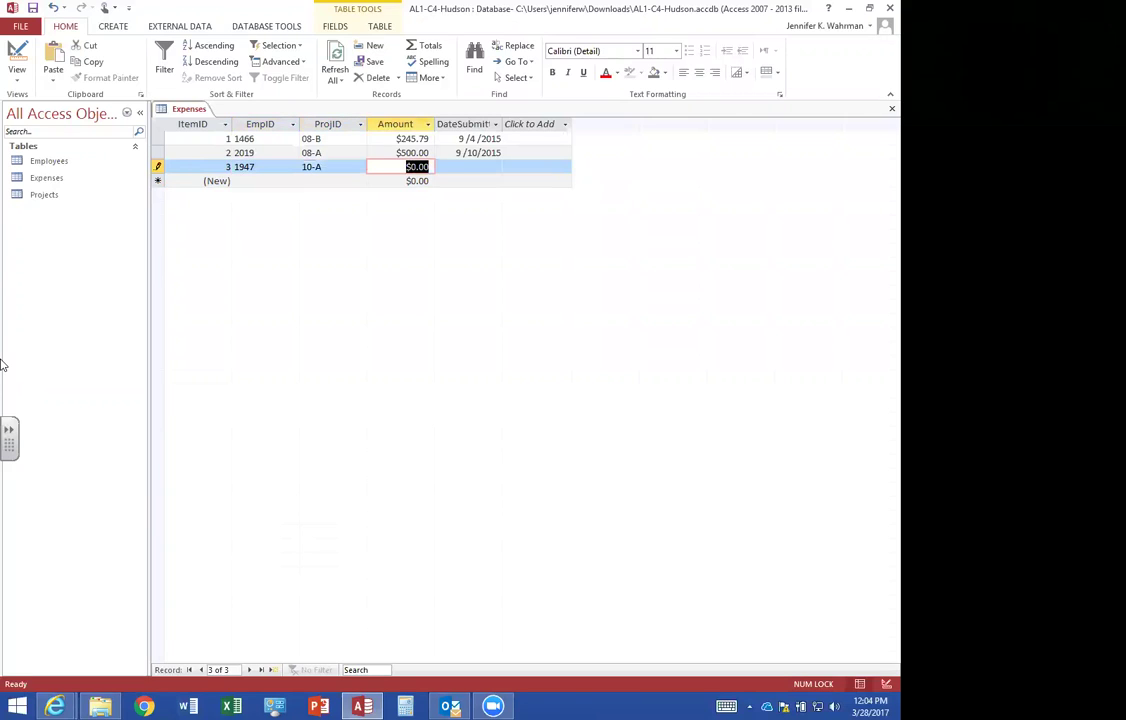
text(500)
key(Tab)
text(10/03/20)
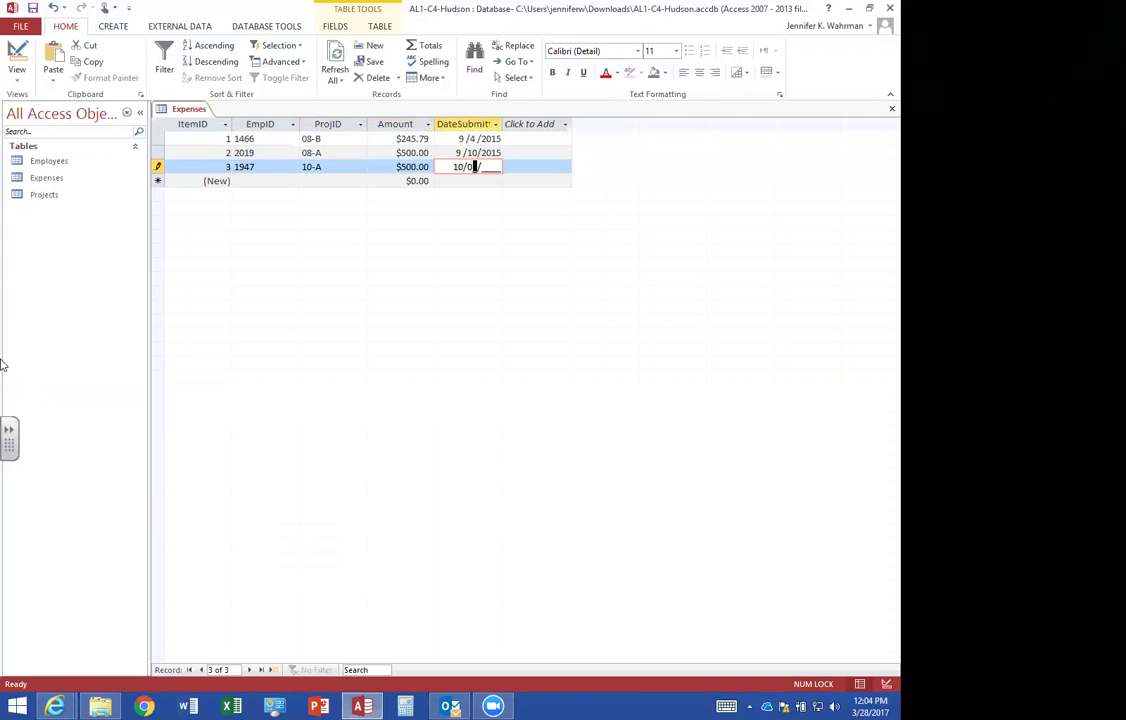
text(15)
key(Tab)
key(Tab)
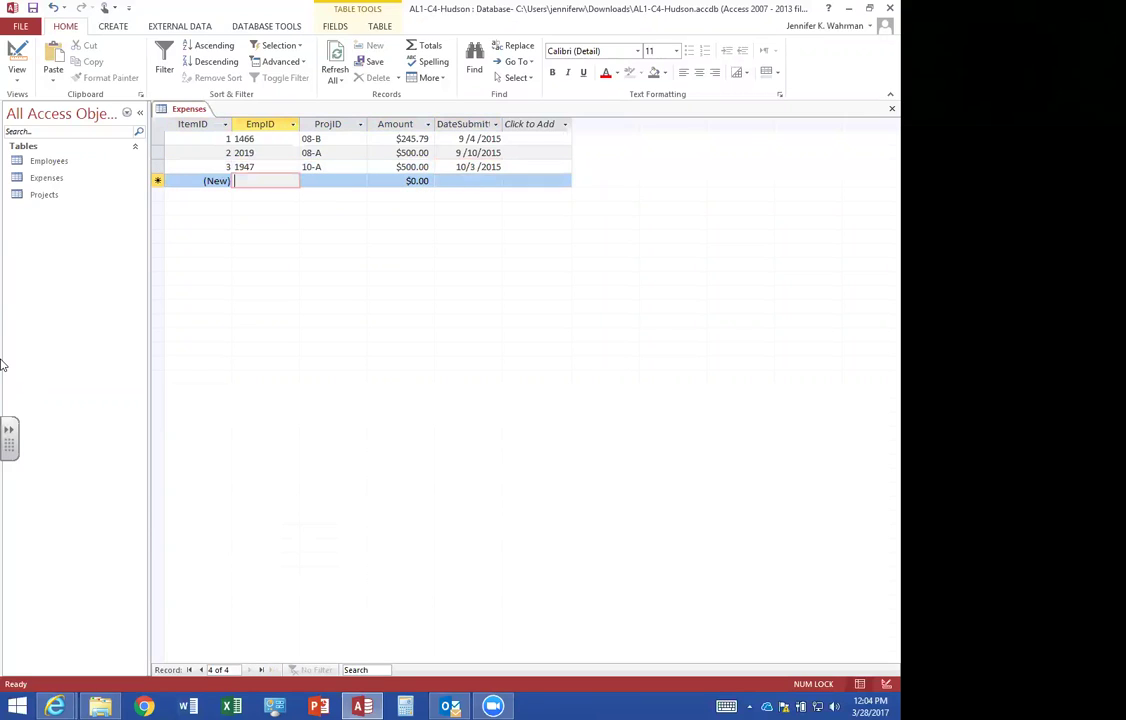
Enter expense 4 with its employee ID, project 10-B, amount 487.25, dated 10/22/2015.
text(2019)
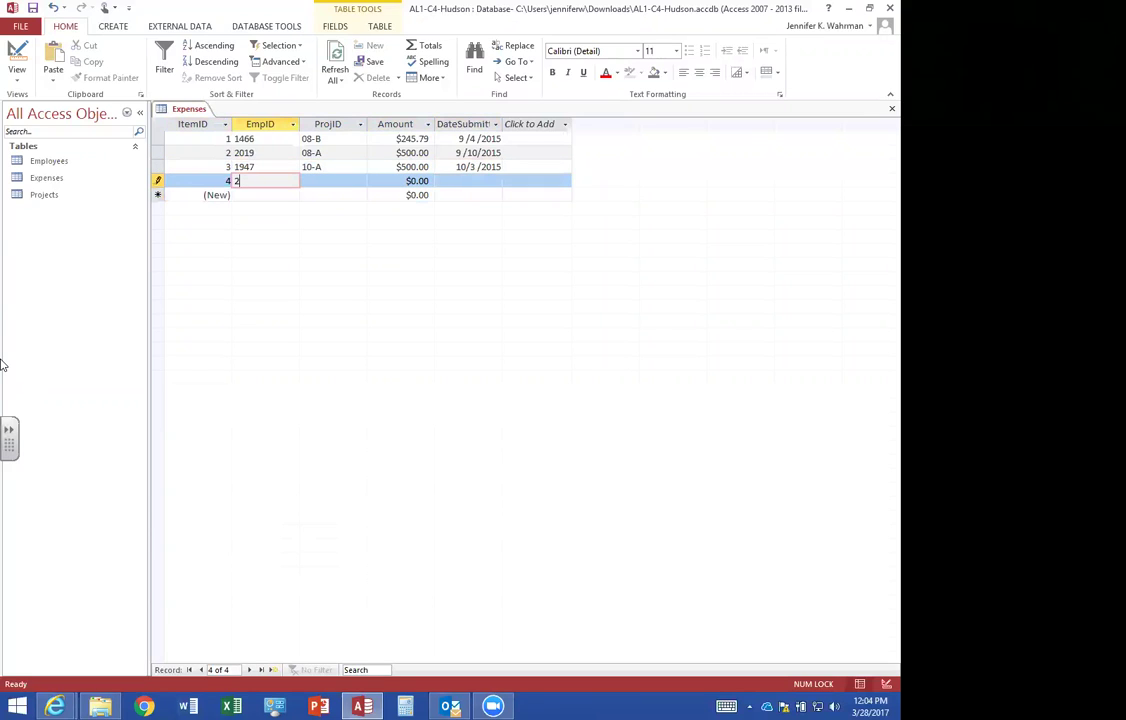
key(Tab)
text(10-B)
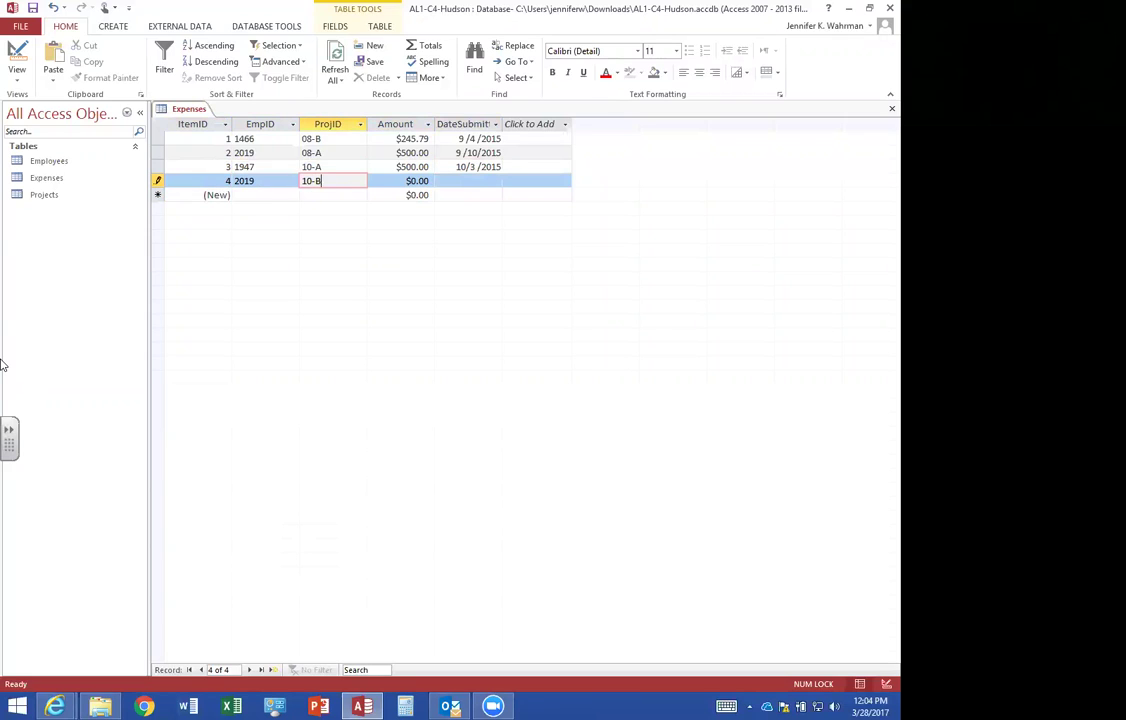
key(Tab)
text(487.25)
key(Tab)
text(10/22/2015)
key(Tab)
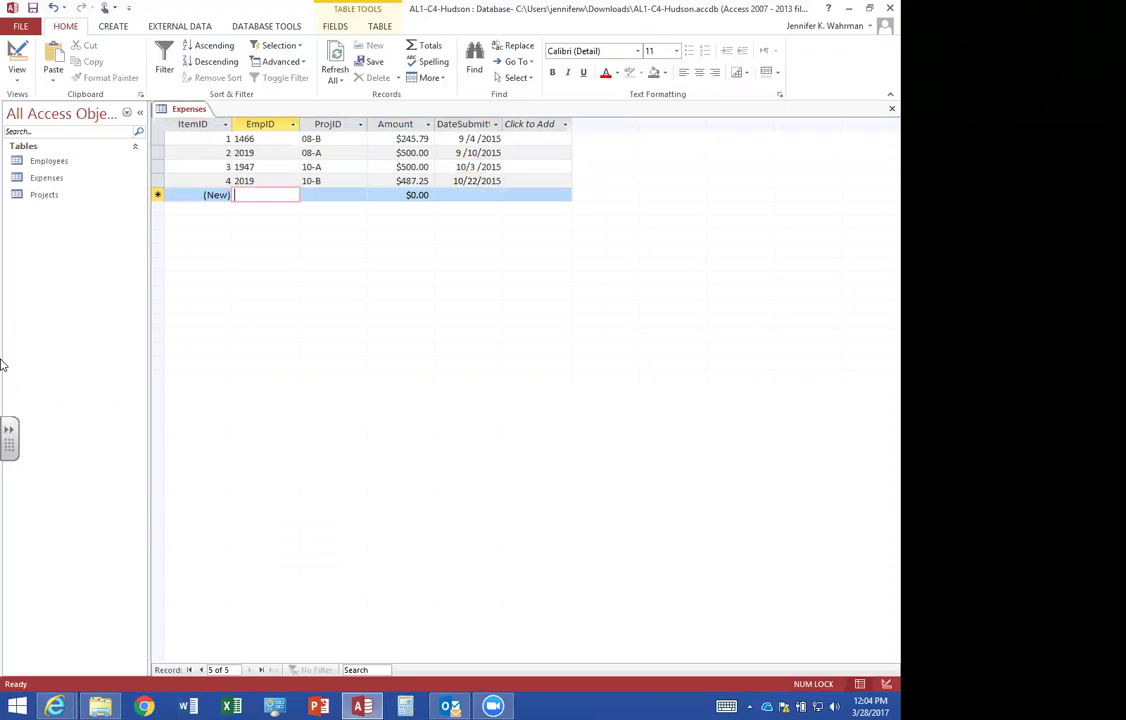
Enter expense 5 with its employee ID, project 10-A, amount 85.75, dated 10/24/2015.
text(1947)
key(Tab)
text(10-A)
key(Tab)
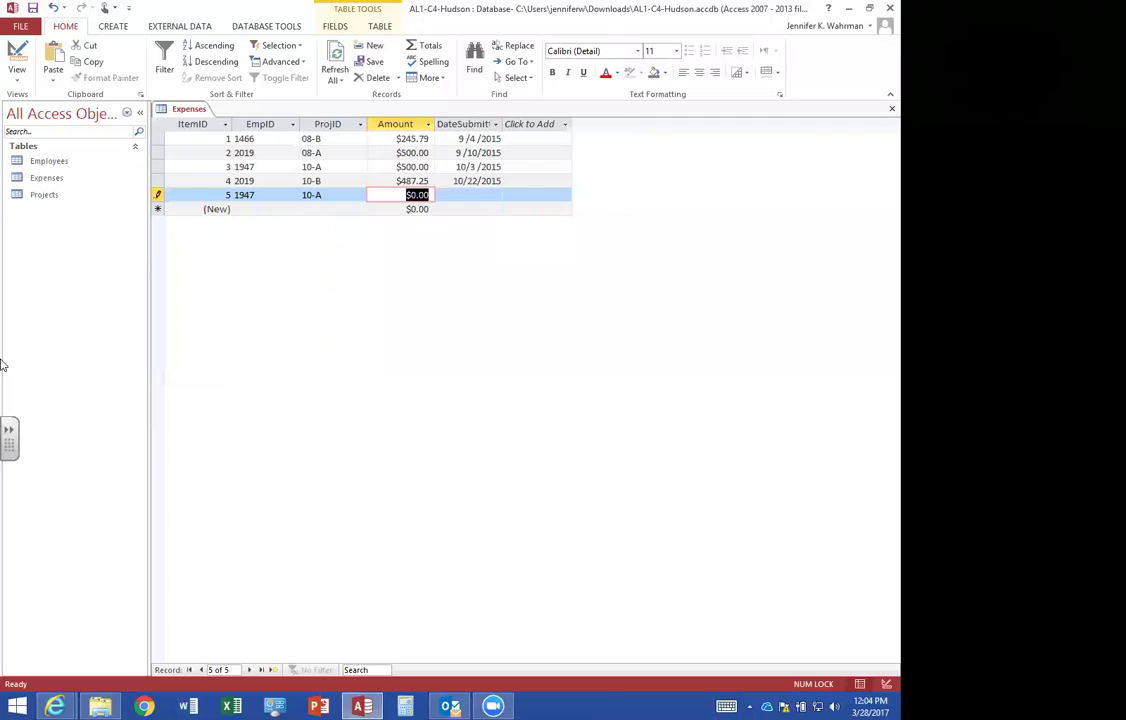
text(85.75)
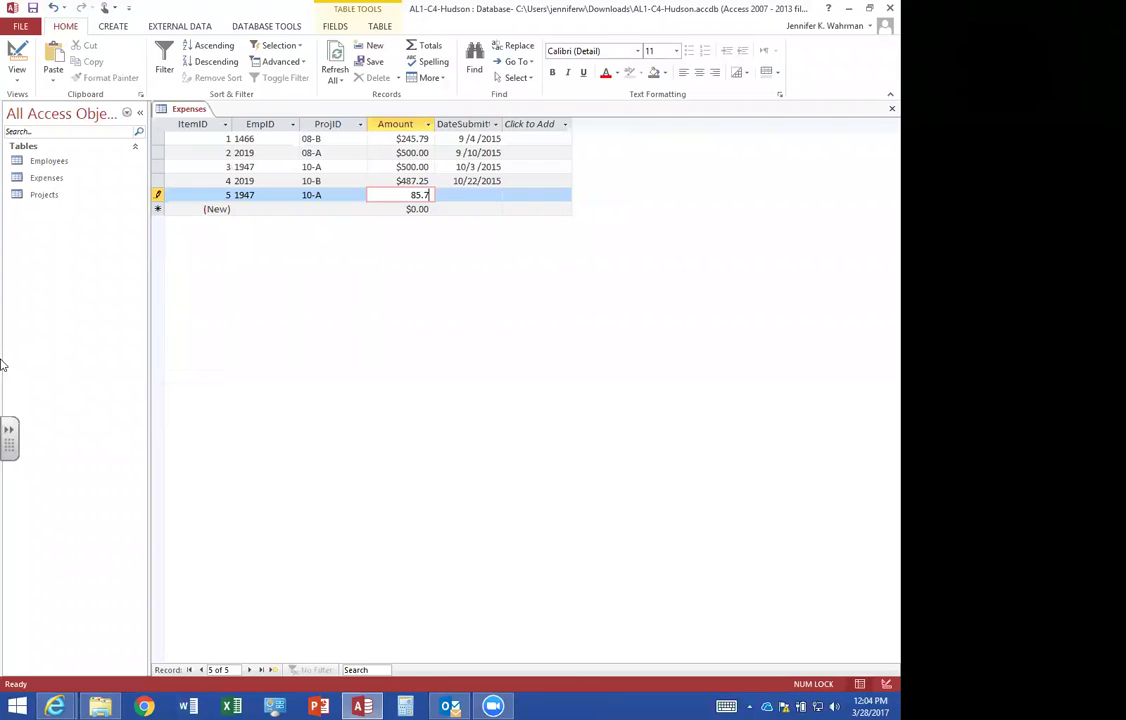
key(Tab)
text(10/24/2015)
key(Tab)
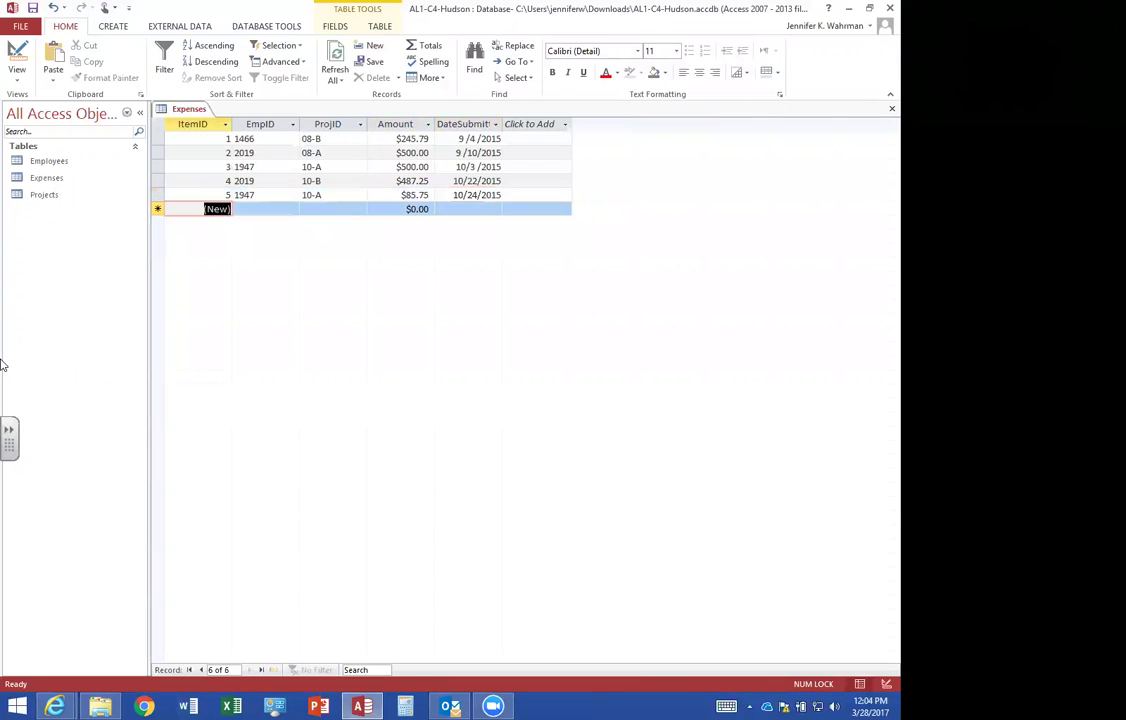
Enter expense 6 with its employee ID, project 08-B, amount 175, dated 10/29/2015.
key(Tab)
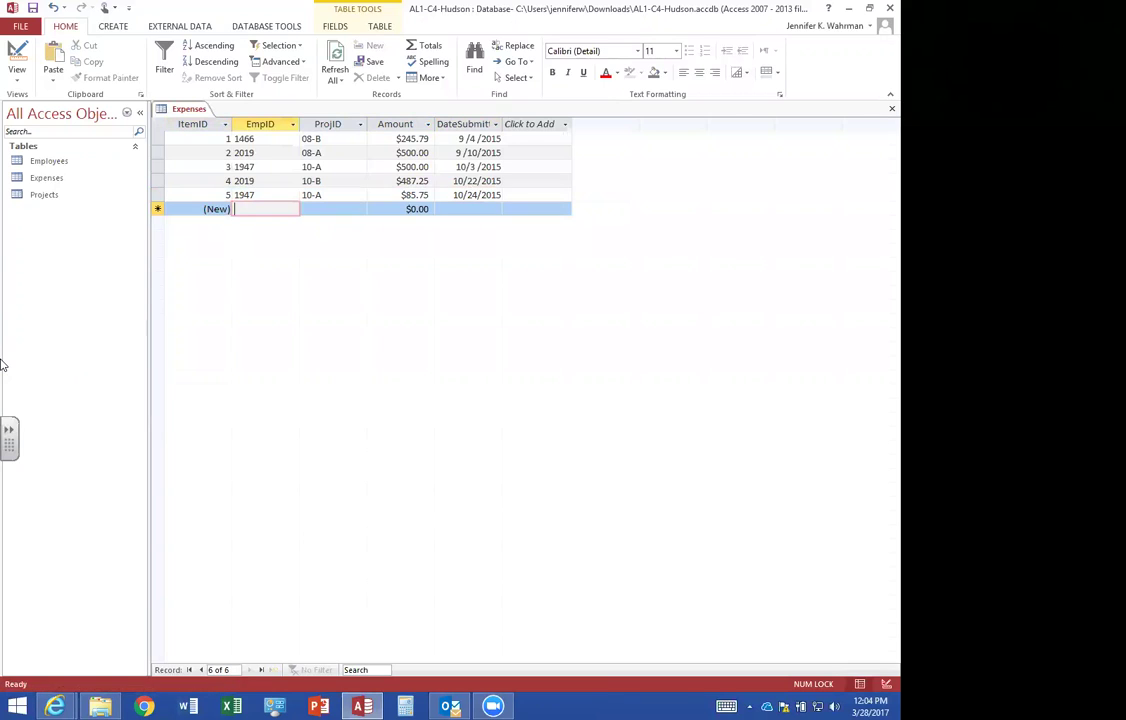
text(1466)
key(Tab)
text(0)
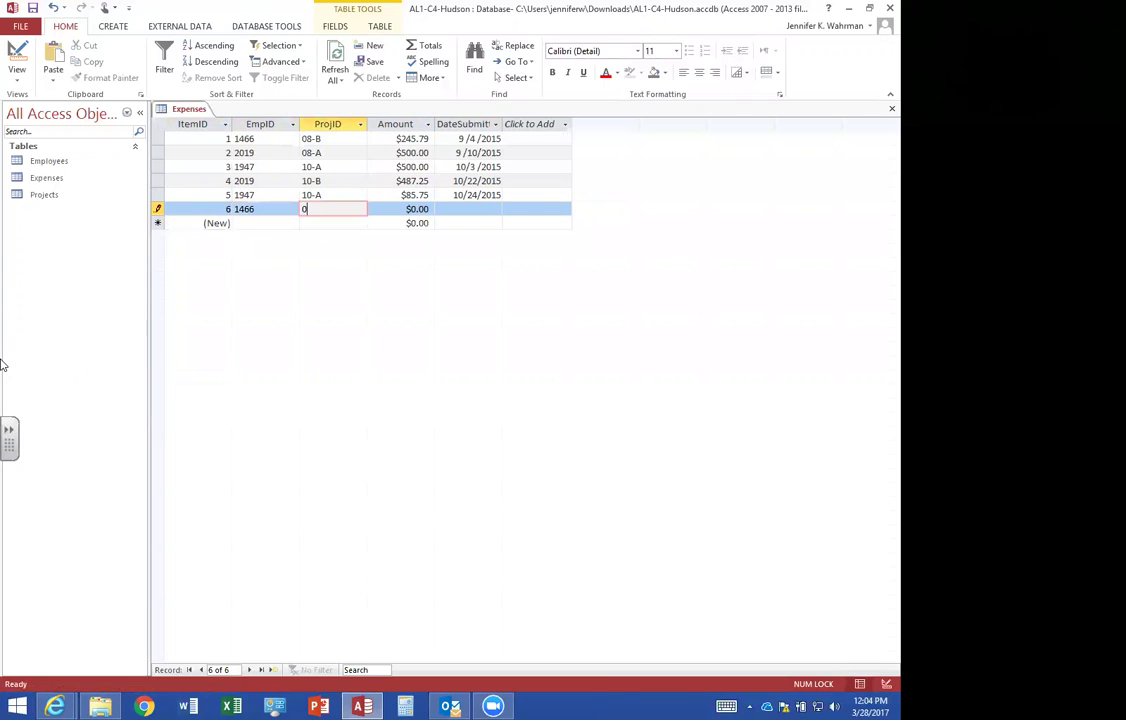
text(8-B)
key(Tab)
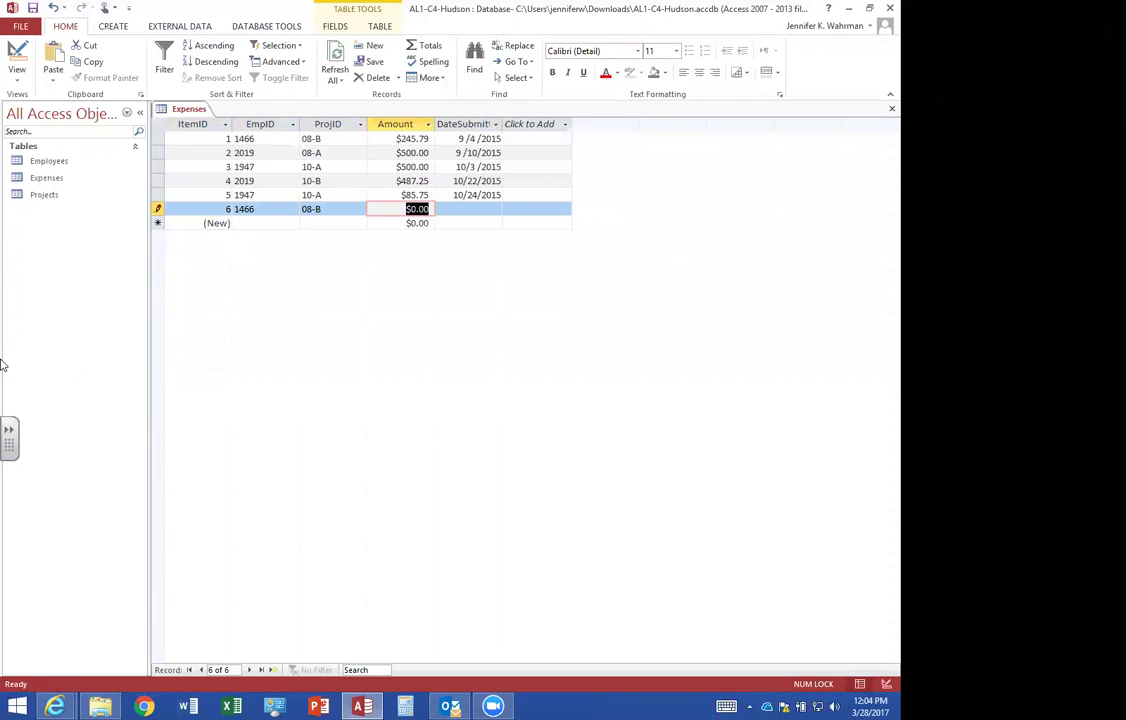
text(175)
key(Tab)
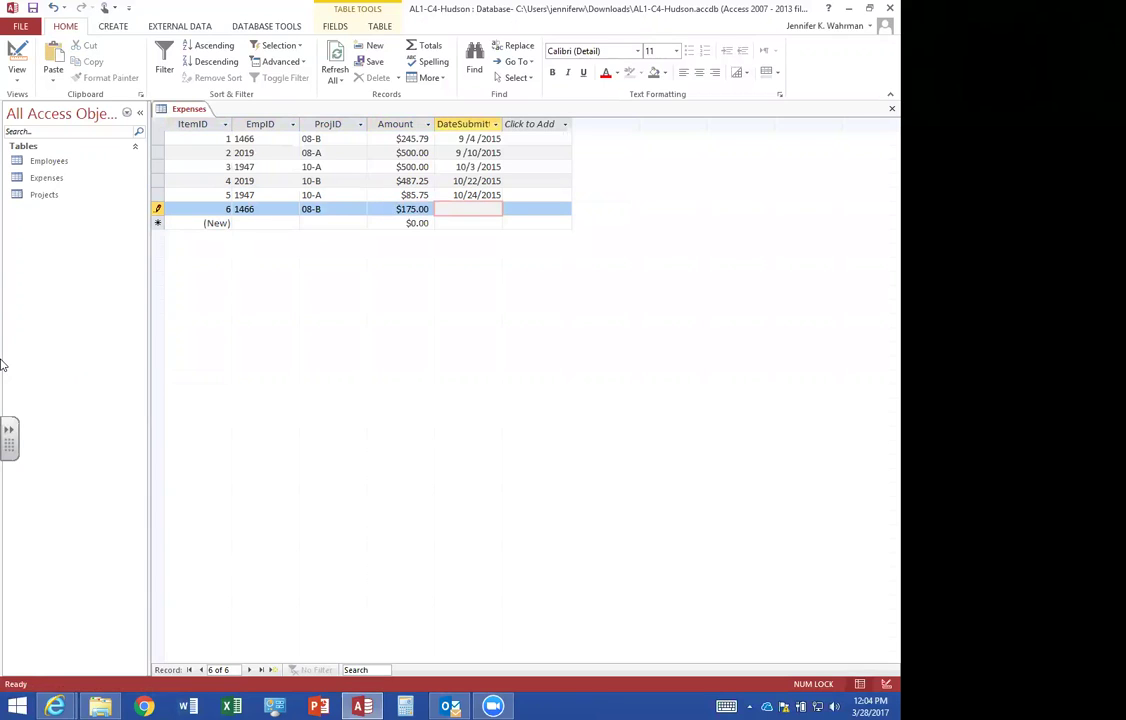
text(10/29/2015)
key(Tab)
key(Tab)
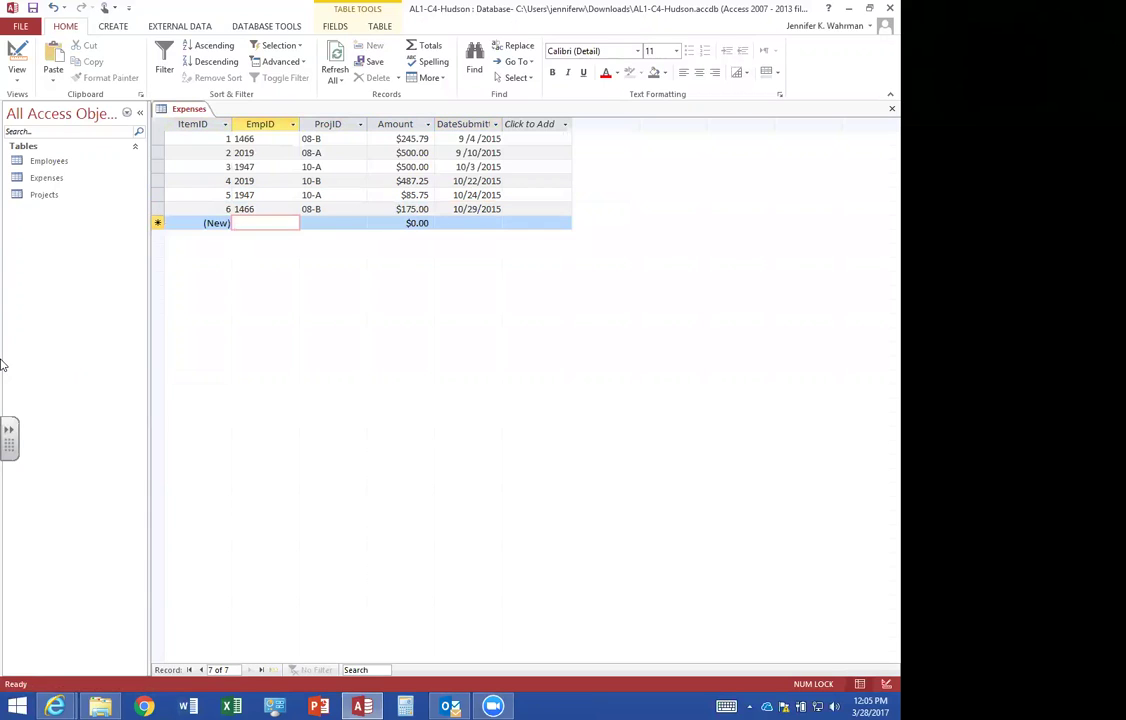
Enter expense 7 with its employee ID, project 08-A, amount 110.5, dated 10/30/2015.
text(1790)
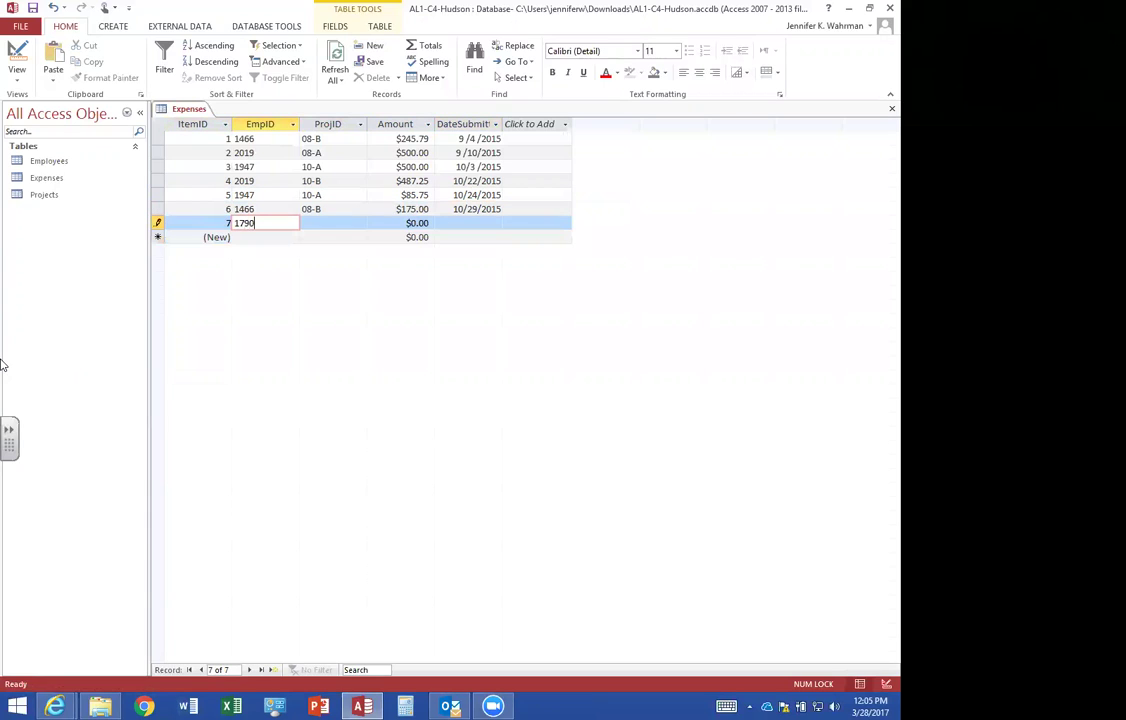
key(Tab)
text(08-A)
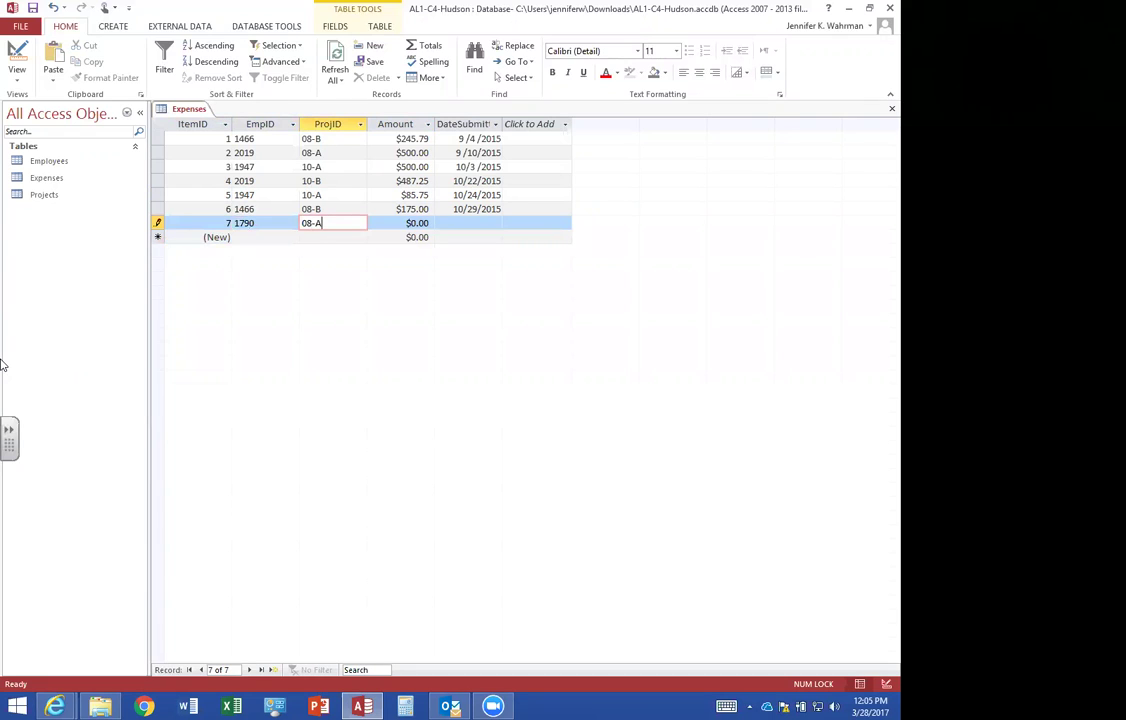
key(Tab)
text(110.5)
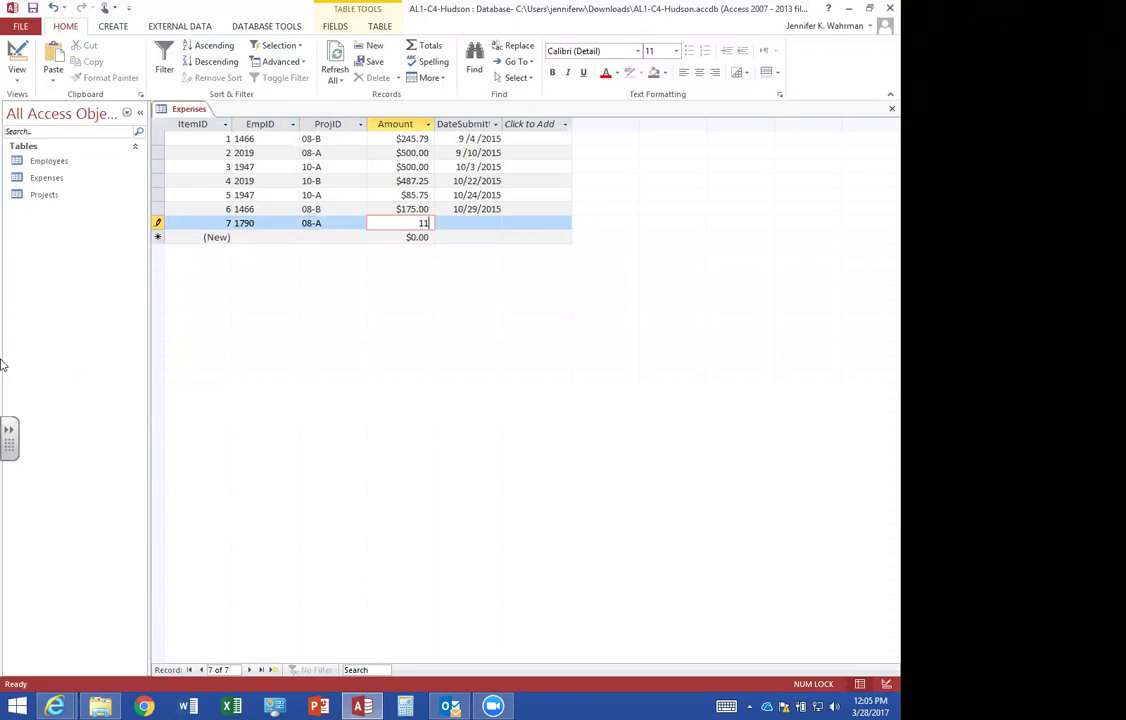
key(Tab)
text(10/30/2015)
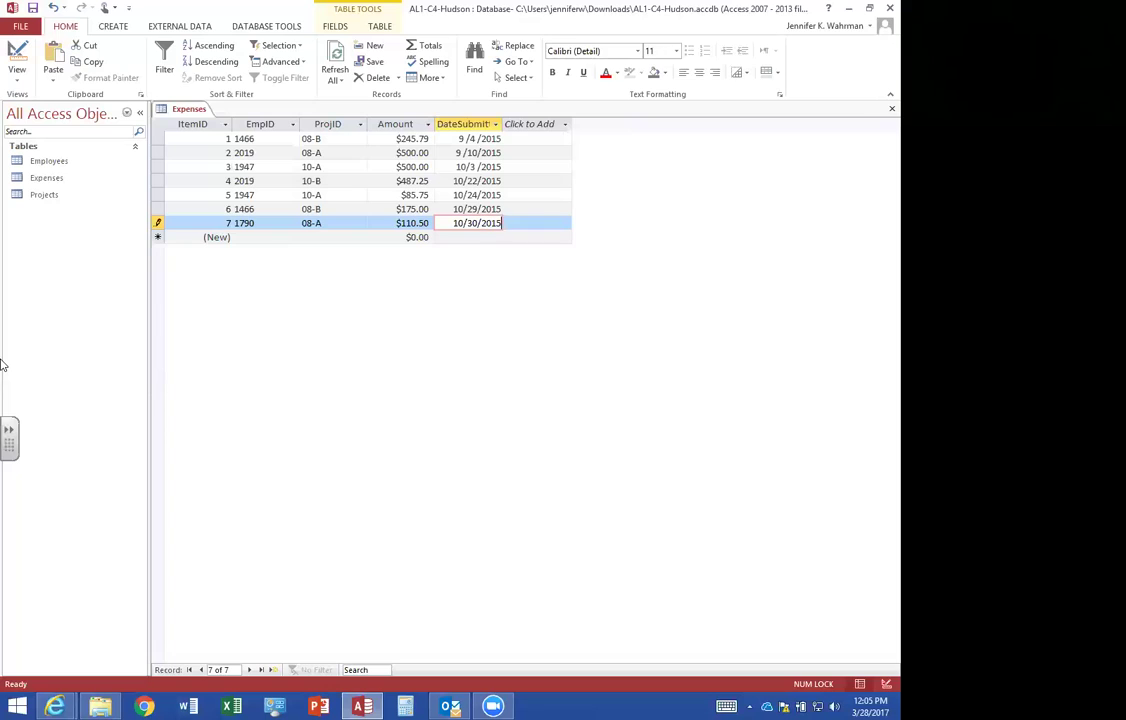
key(Tab)
Enter expense 8 with its employee ID, project 10-A, amount 75, dated 11/05/2015.
key(Tab)
text(21)
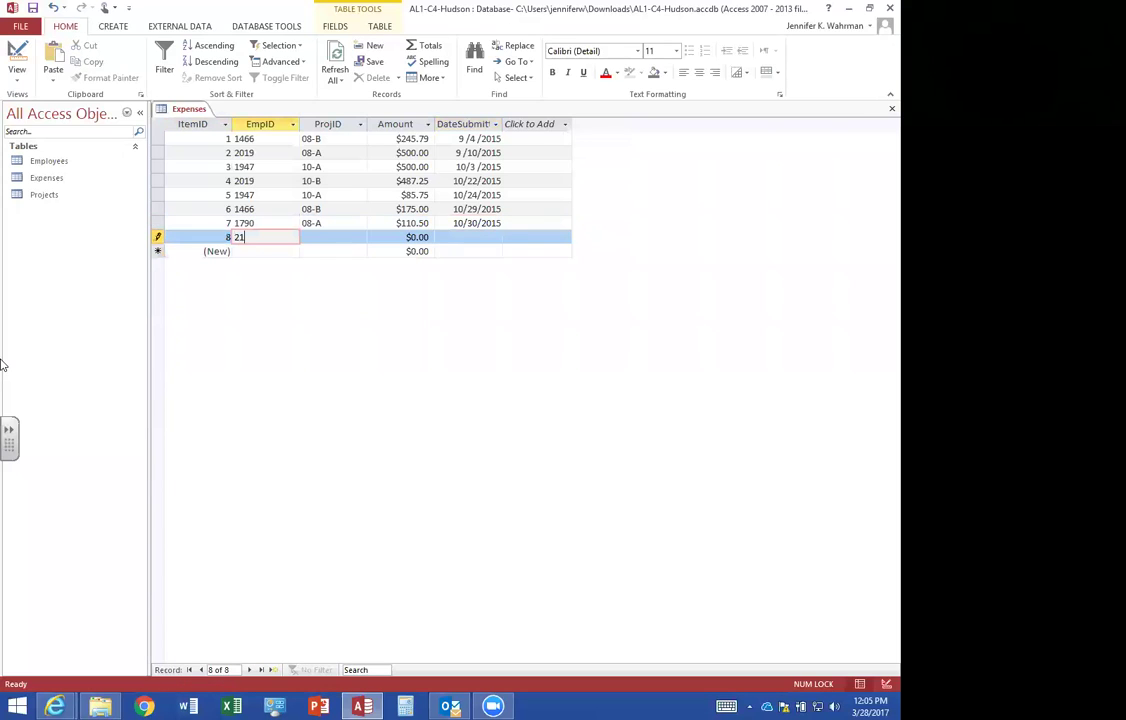
text(20)
key(Tab)
text(10-A)
key(Tab)
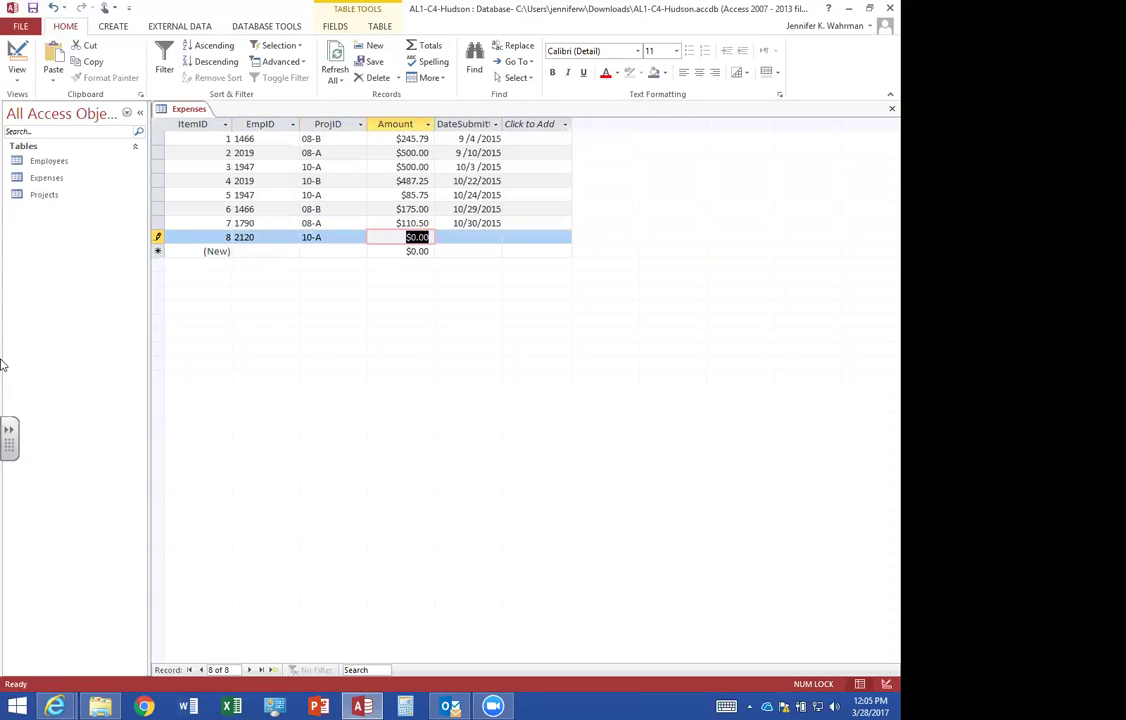
text(75)
key(Tab)
text(11/05/2015)
key(Tab)
key(Tab)
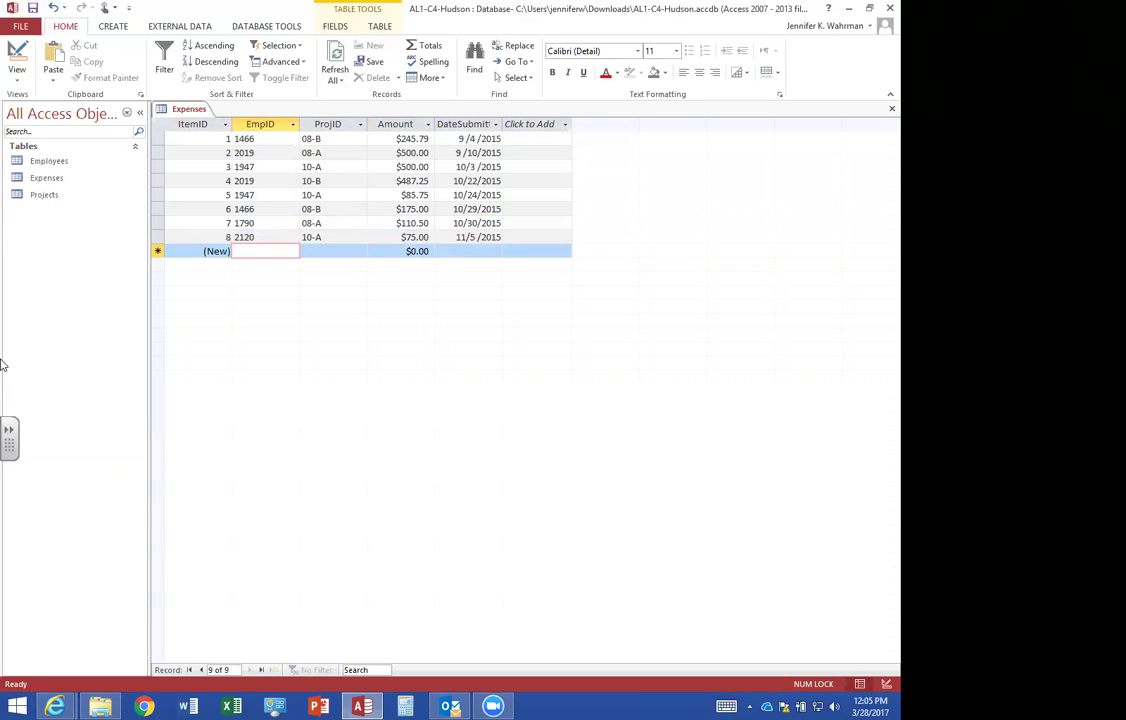
Enter expense 9 with its employee ID, project 08-B, amount 300, dated 11/07/2015.
text(1466)
key(Tab)
text(08-)
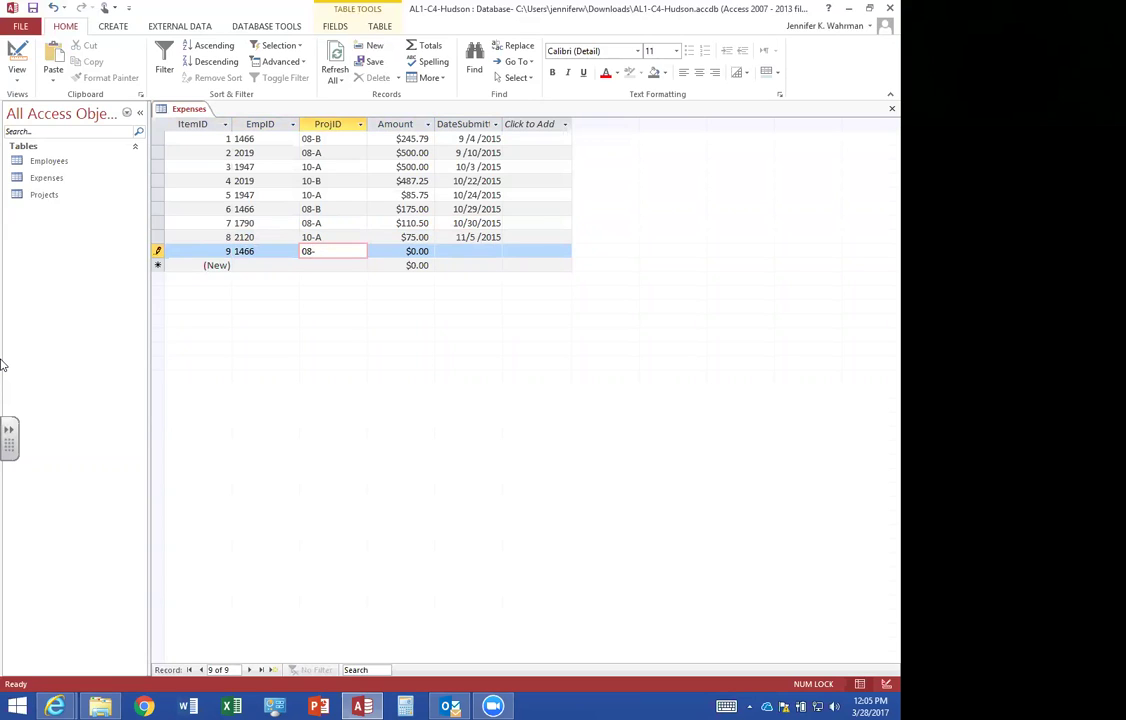
text(B)
key(Tab)
text(300)
key(Tab)
text(11/07/201)
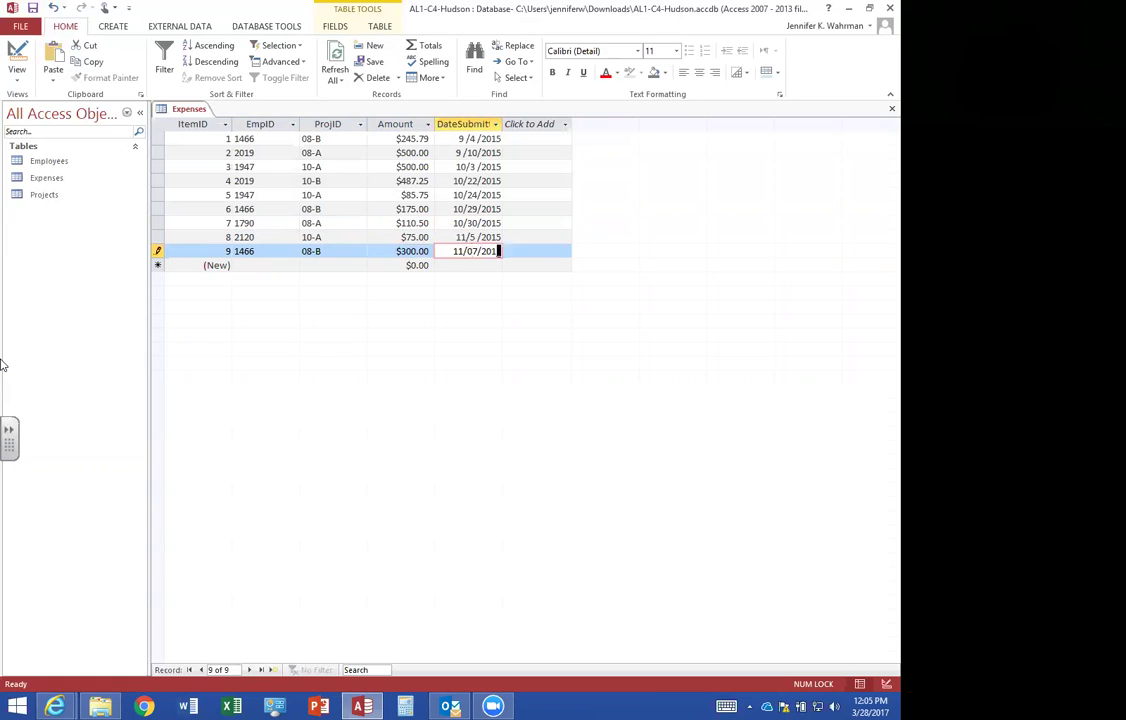
text(5)
key(Tab)
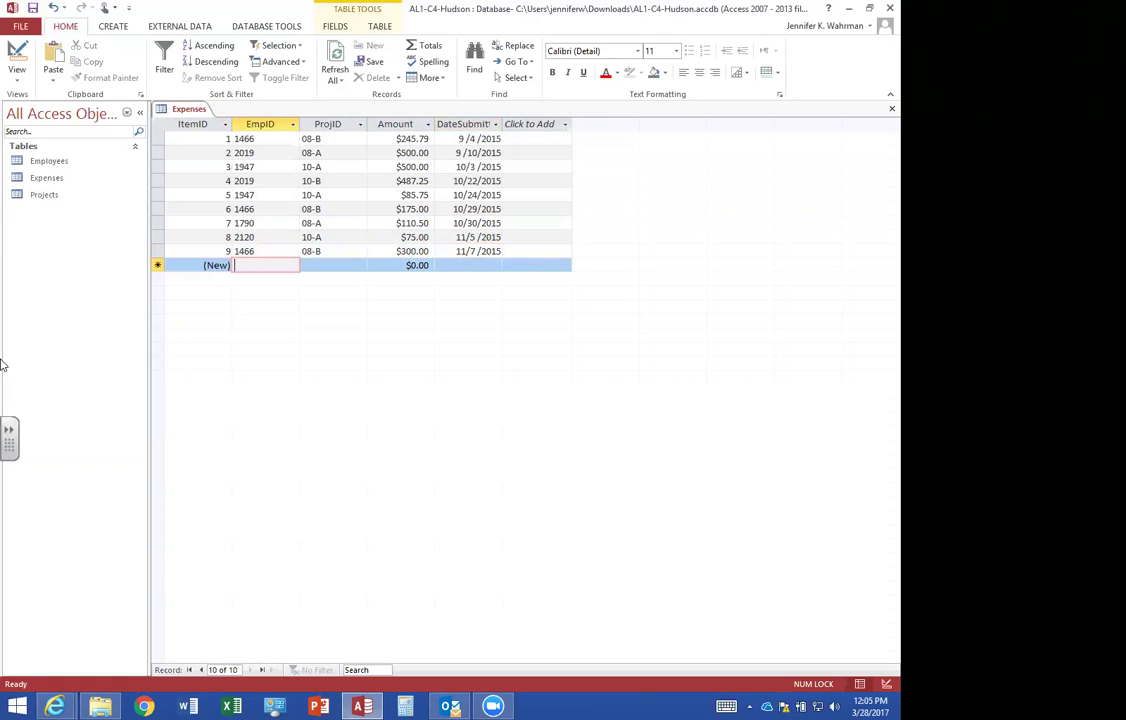
Enter expense 10 with its employee ID, project 11-A, amount 75, dated 11/14/2015.
text(1466)
key(Tab)
text(11-)
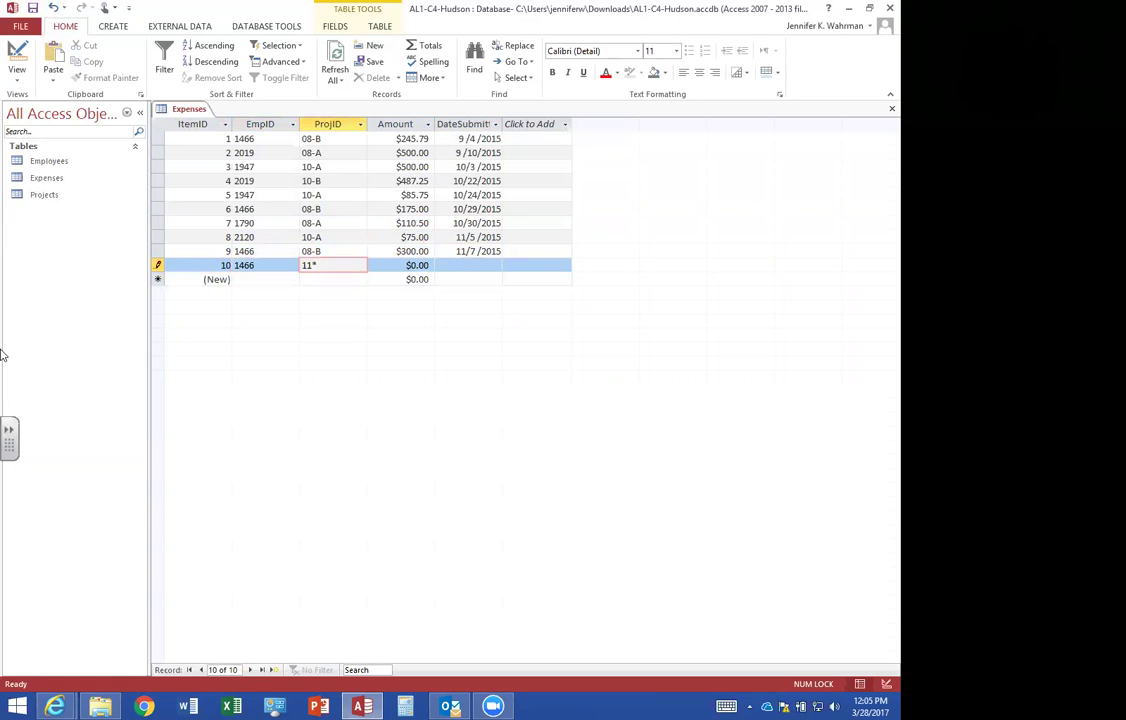
text(A)
key(Tab)
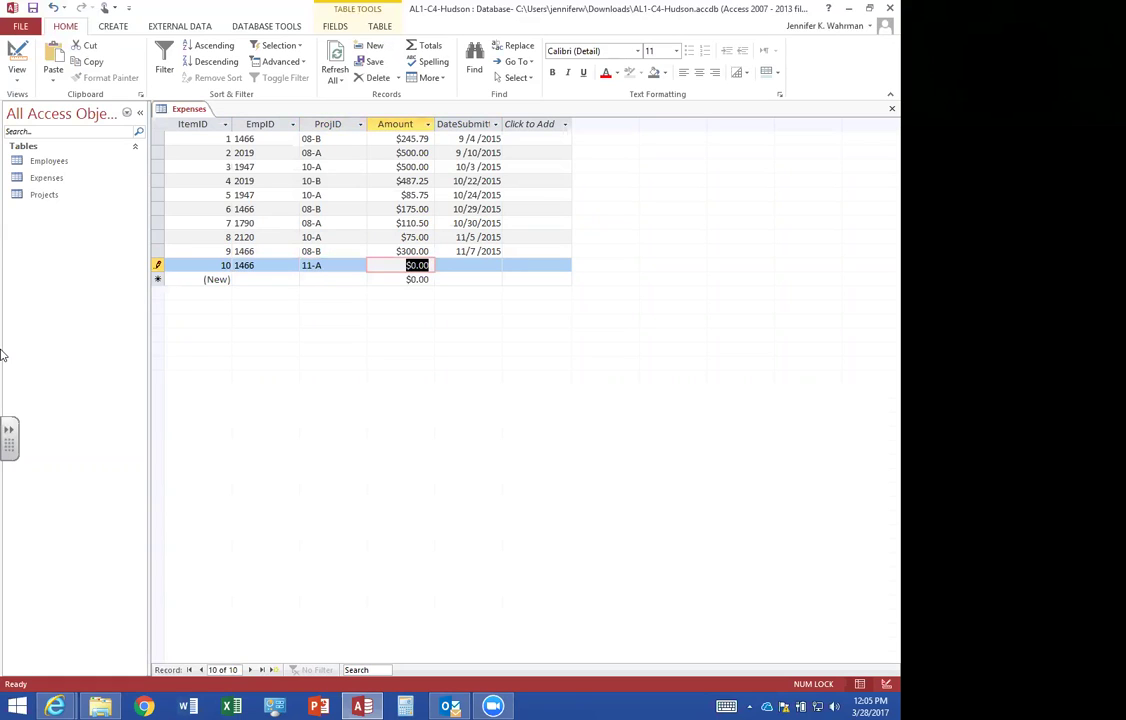
text(75)
key(Tab)
text(11/14/2015)
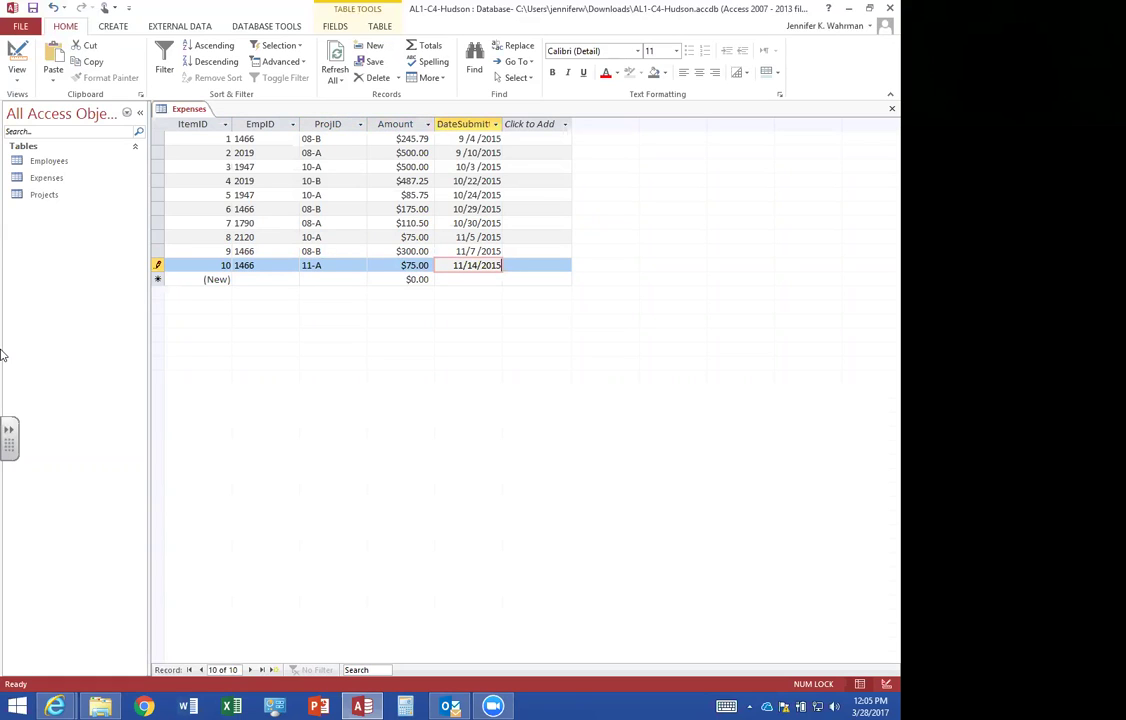
key(Tab)
Enter expense 11 with its employee ID, project 10-B, amount 300, dated 11/19/2015.
key(Tab)
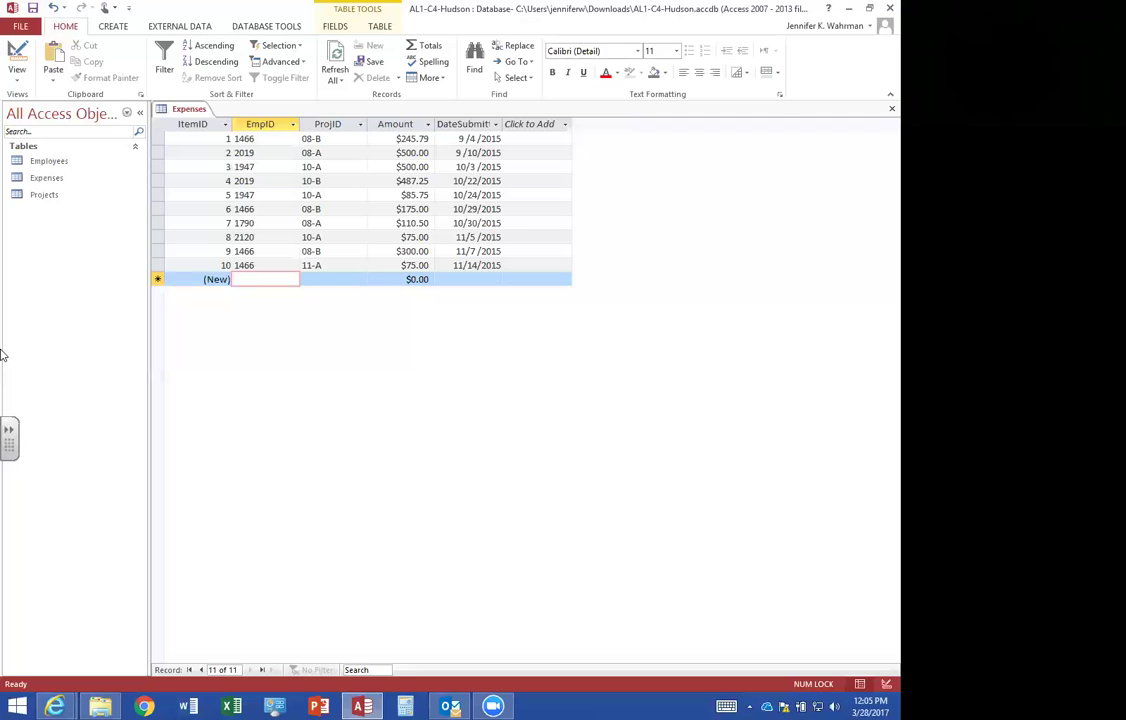
text(2019)
key(Tab)
text(10-)
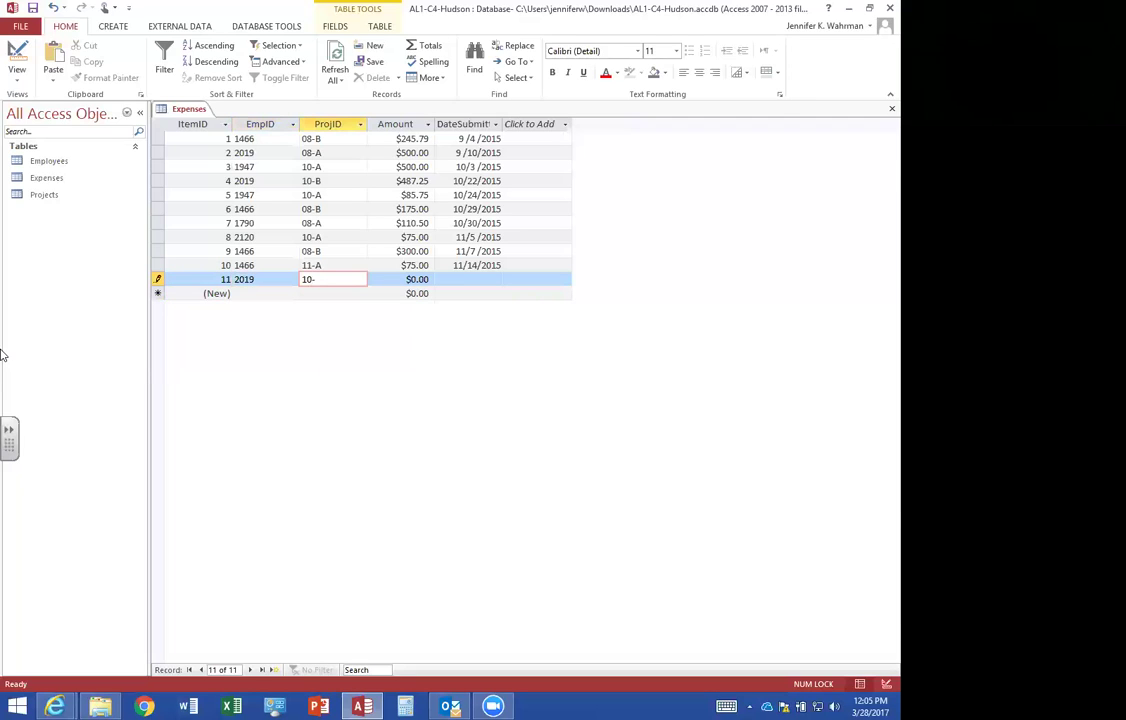
text(B)
key(Tab)
text(300)
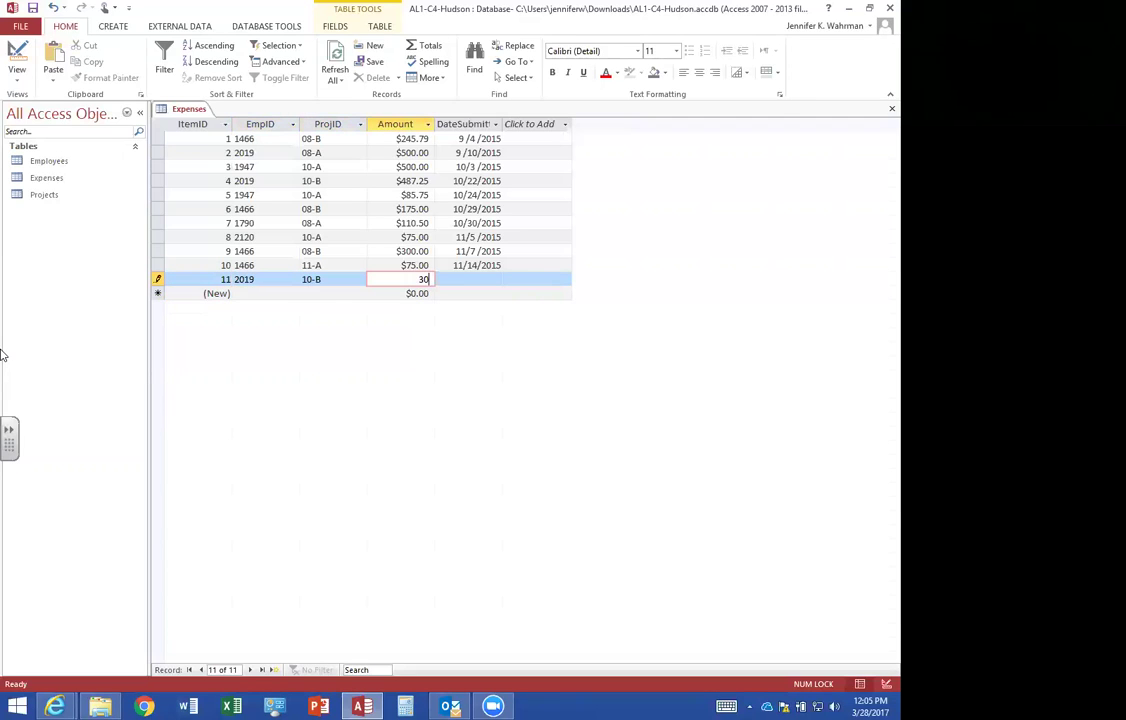
key(Tab)
text(11/19/2015)
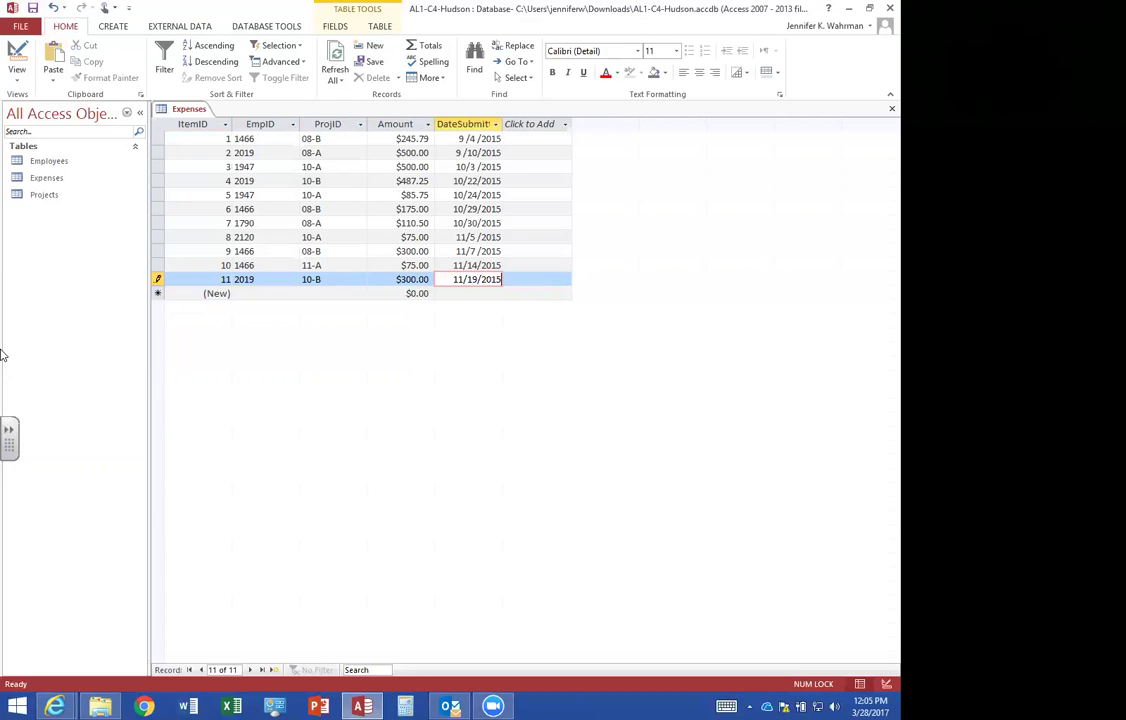
key(Tab)
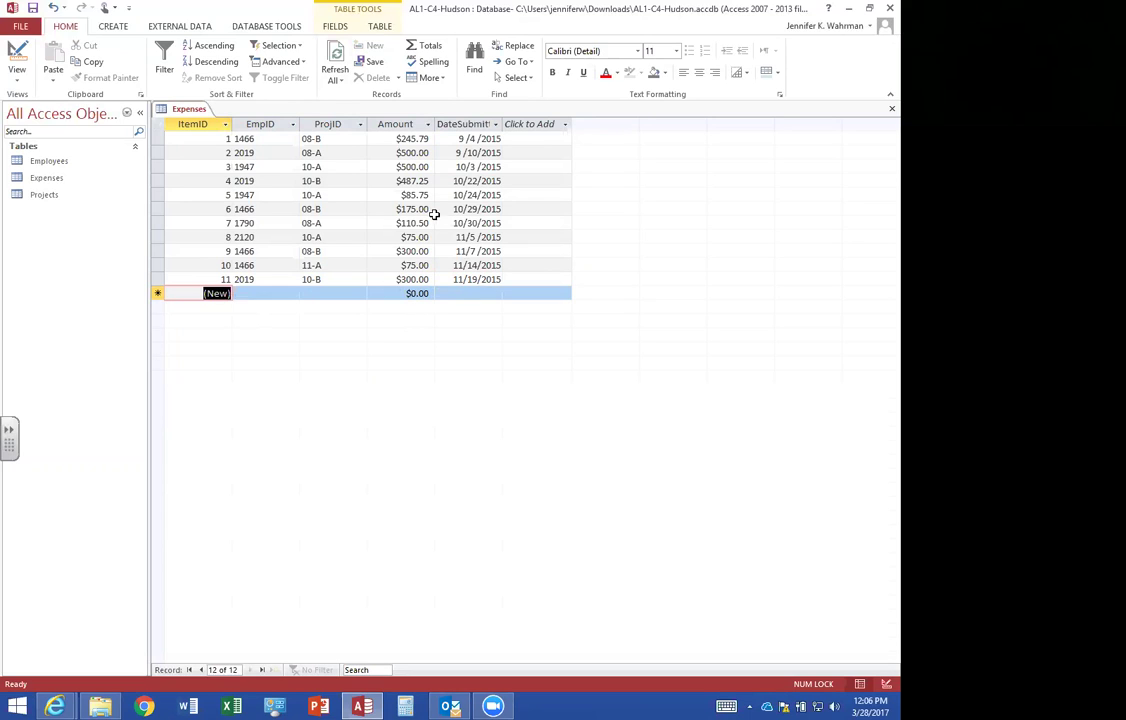
Add a Total row with Sum on Amount ($2,854.29), then close Expenses and save the layout.
click(432, 47)
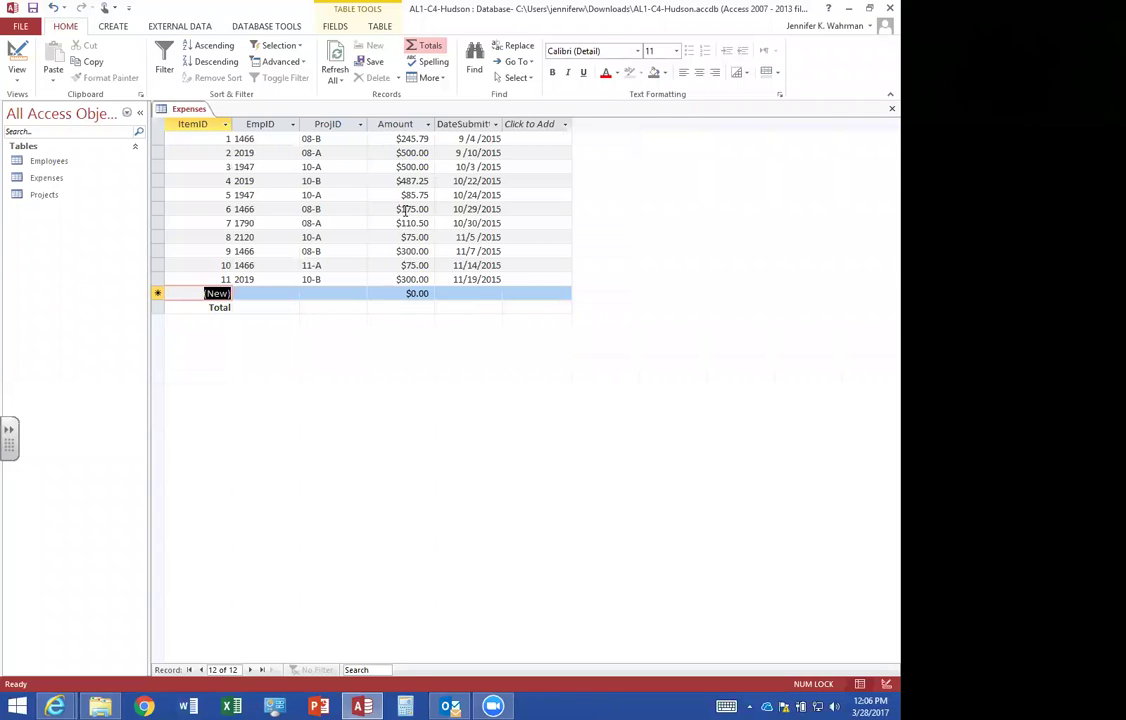
click(410, 307)
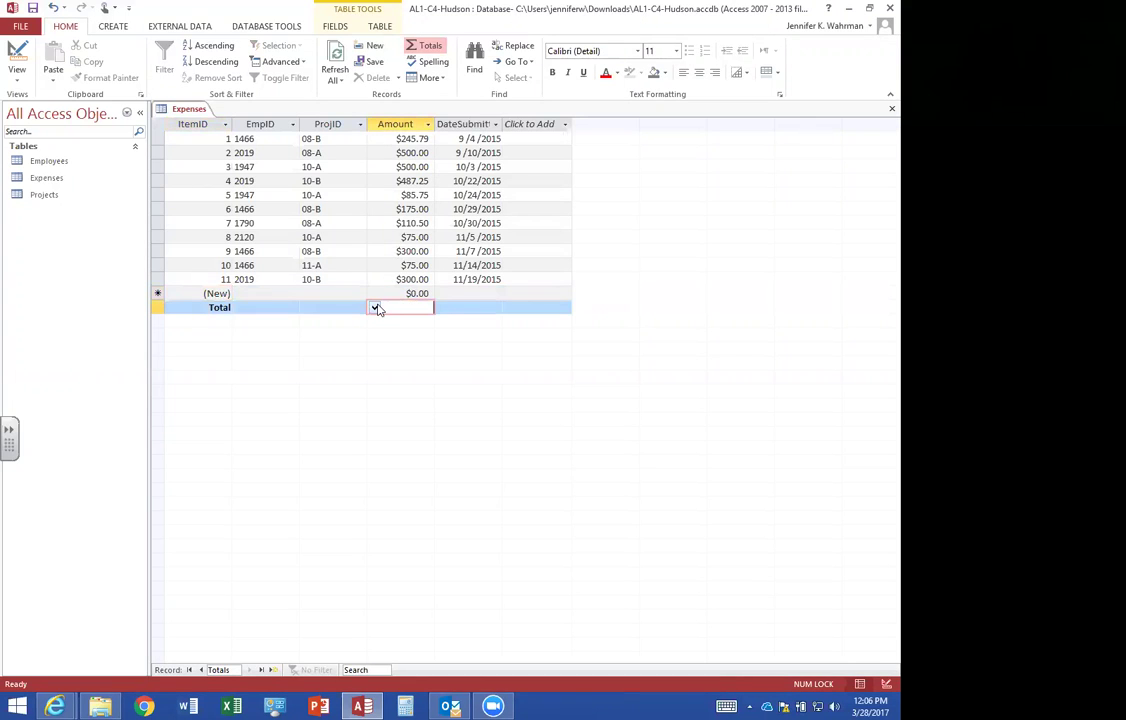
click(374, 308)
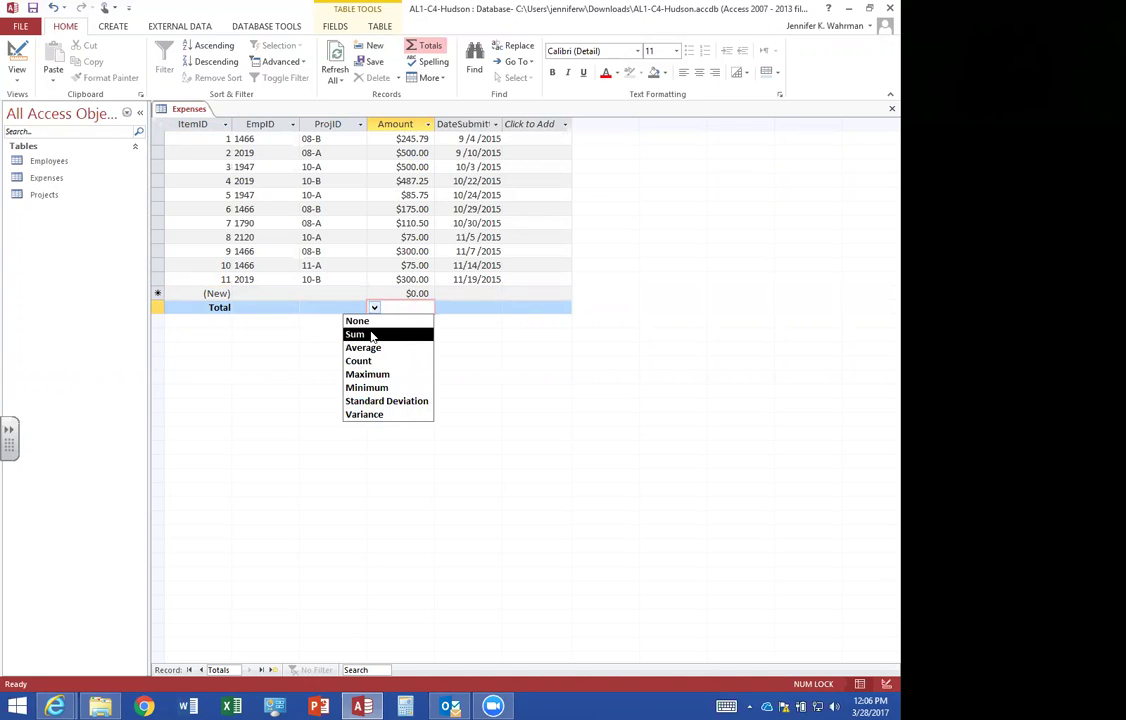
click(372, 336)
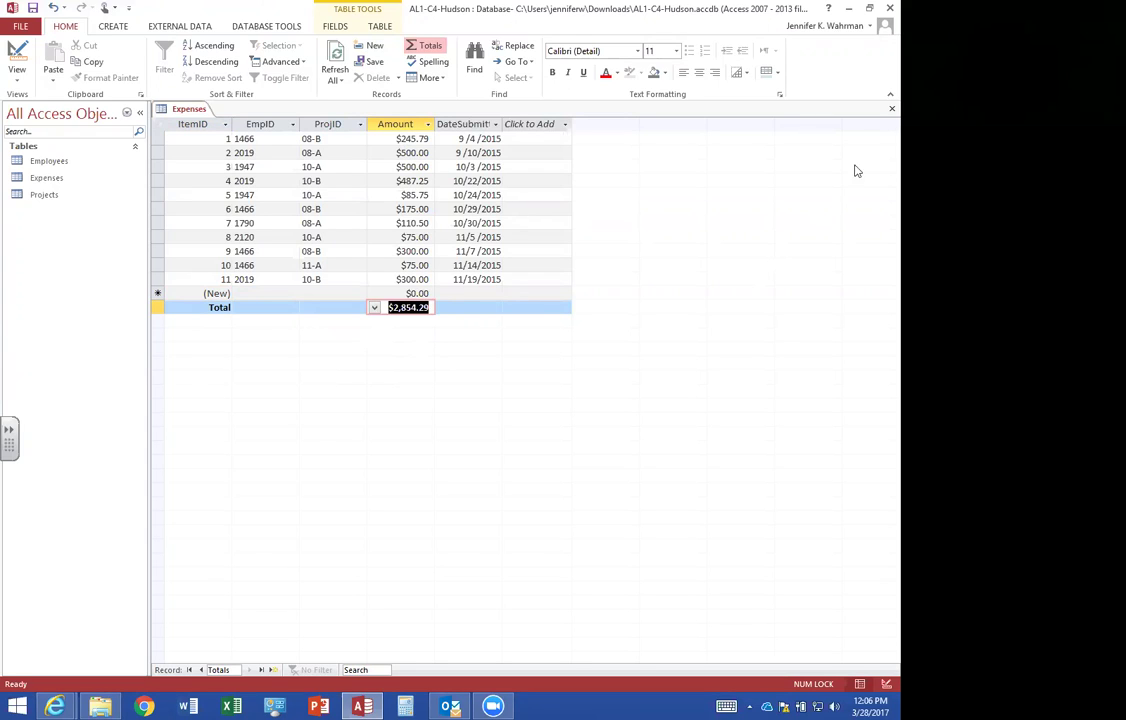
click(880, 113)
click(365, 351)
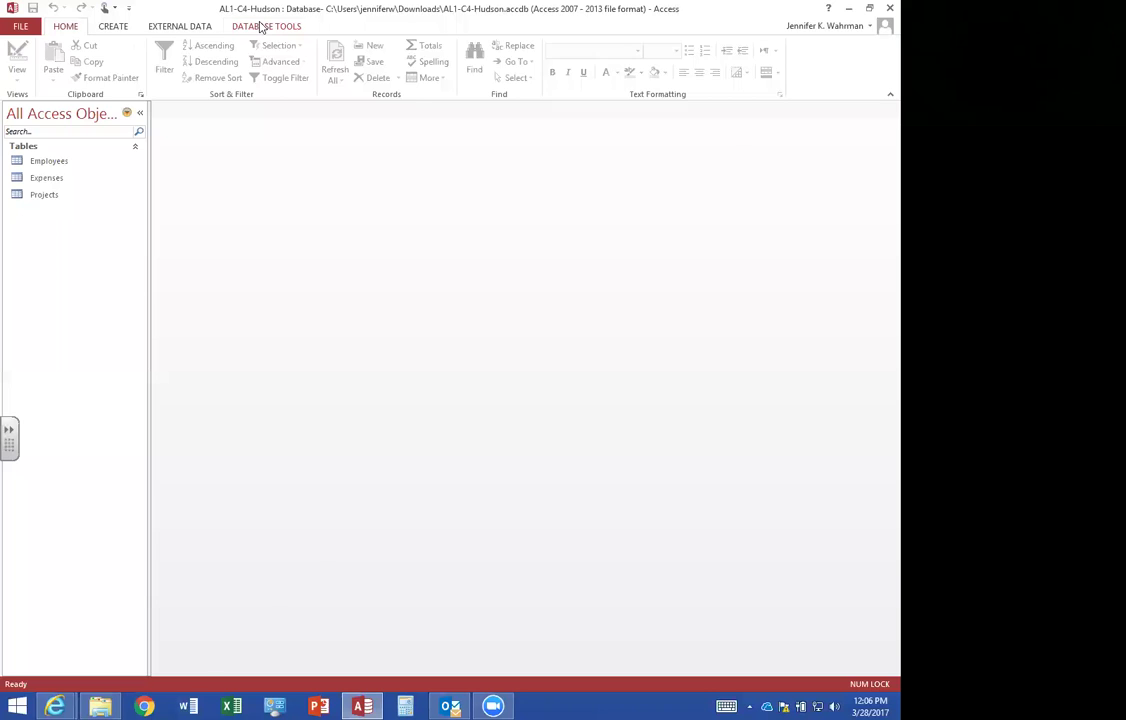
Open the Relationships window from the Database Tools ribbon.
click(261, 26)
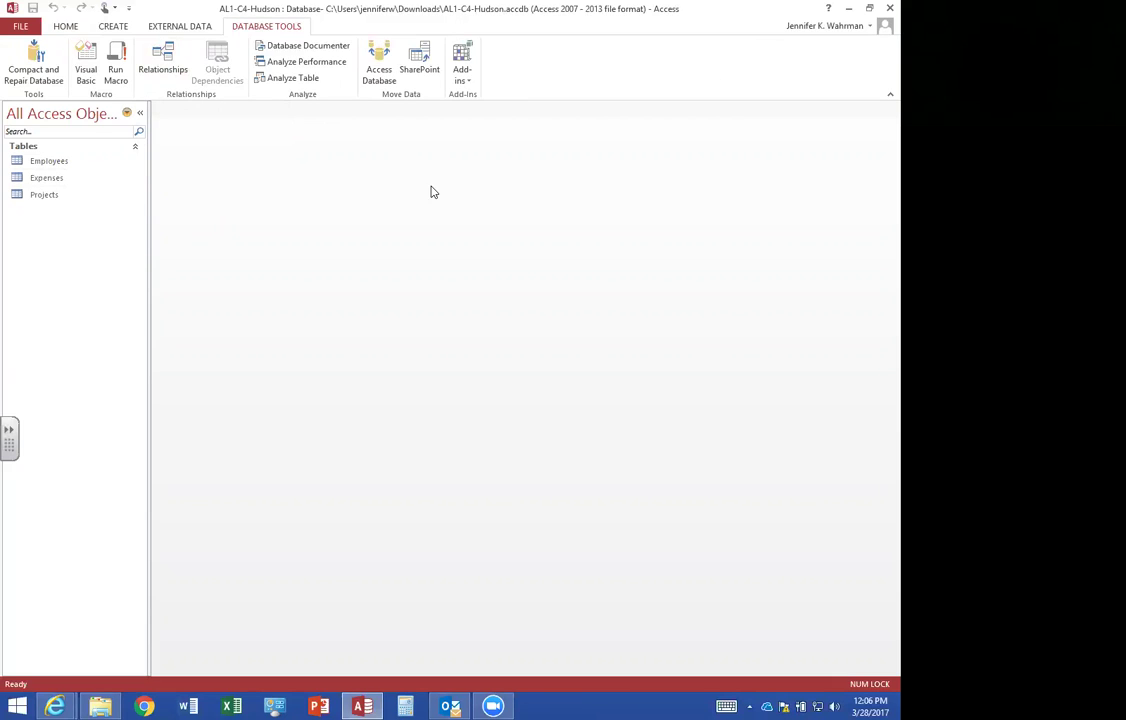
click(160, 60)
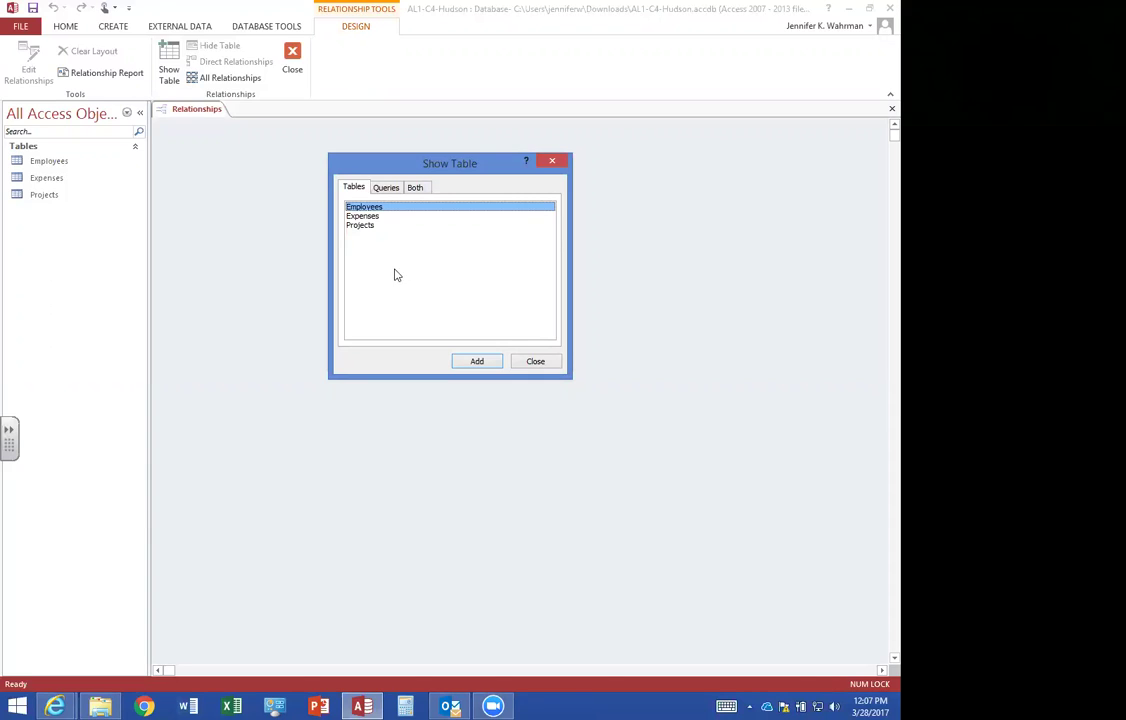
Add the Employees and Expenses tables to the layout and enlarge the Employees box.
double_click(366, 207)
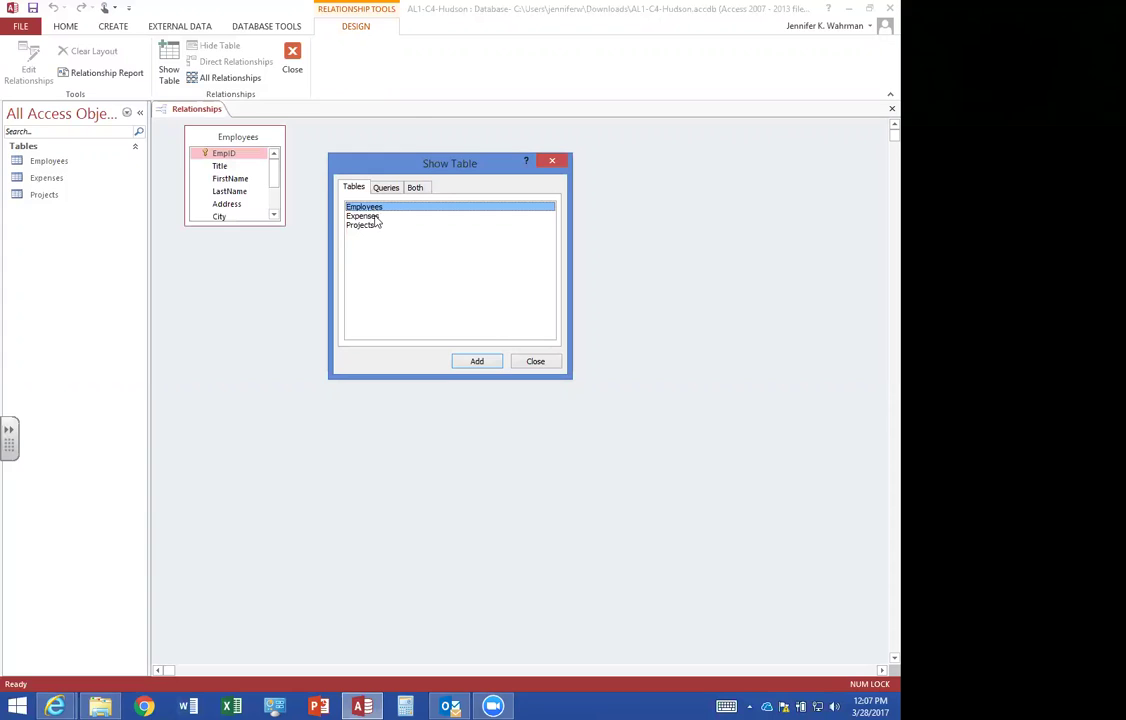
double_click(362, 216)
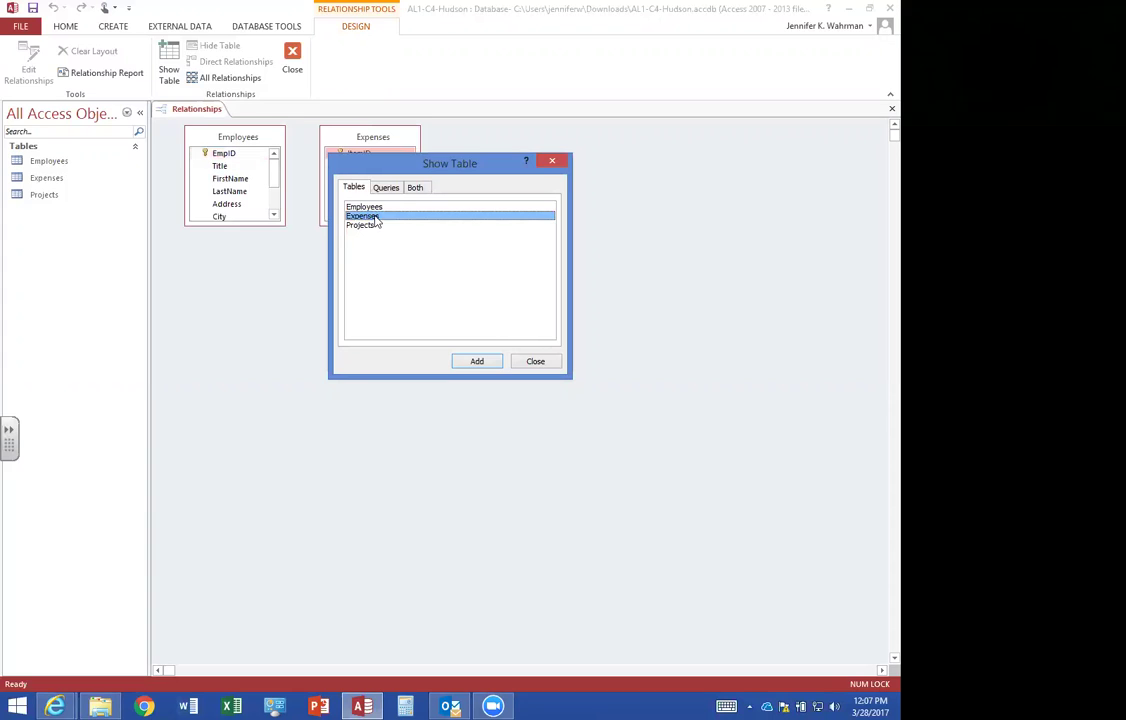
click(535, 362)
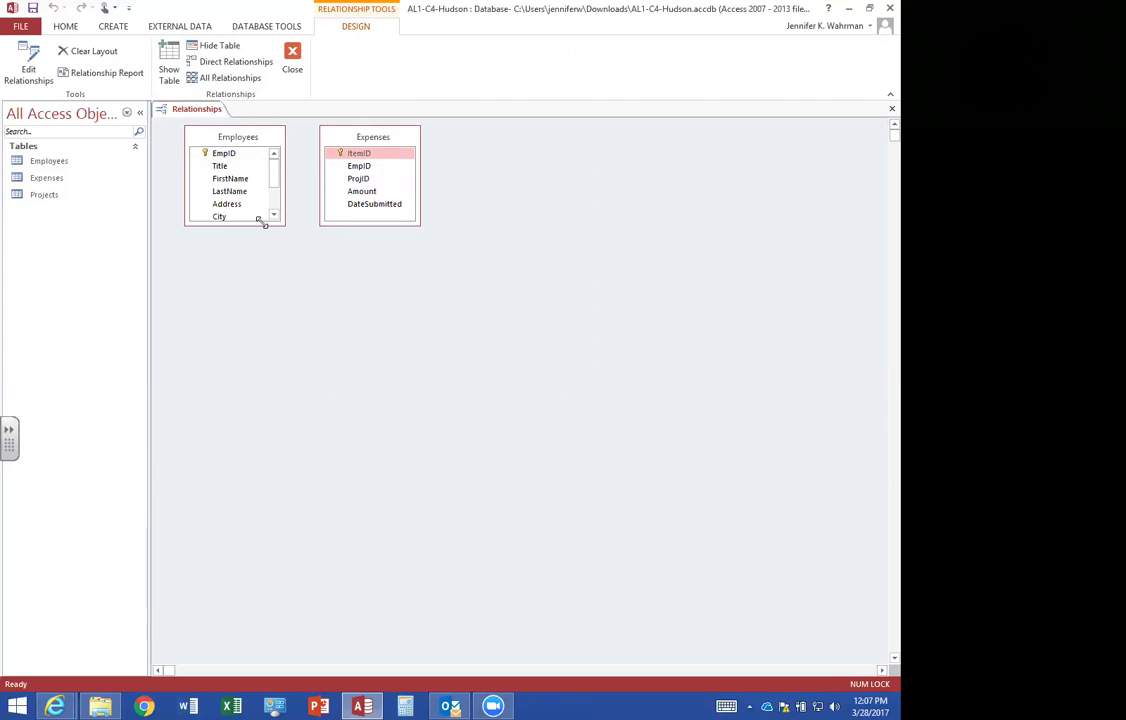
drag(262, 222, 260, 293)
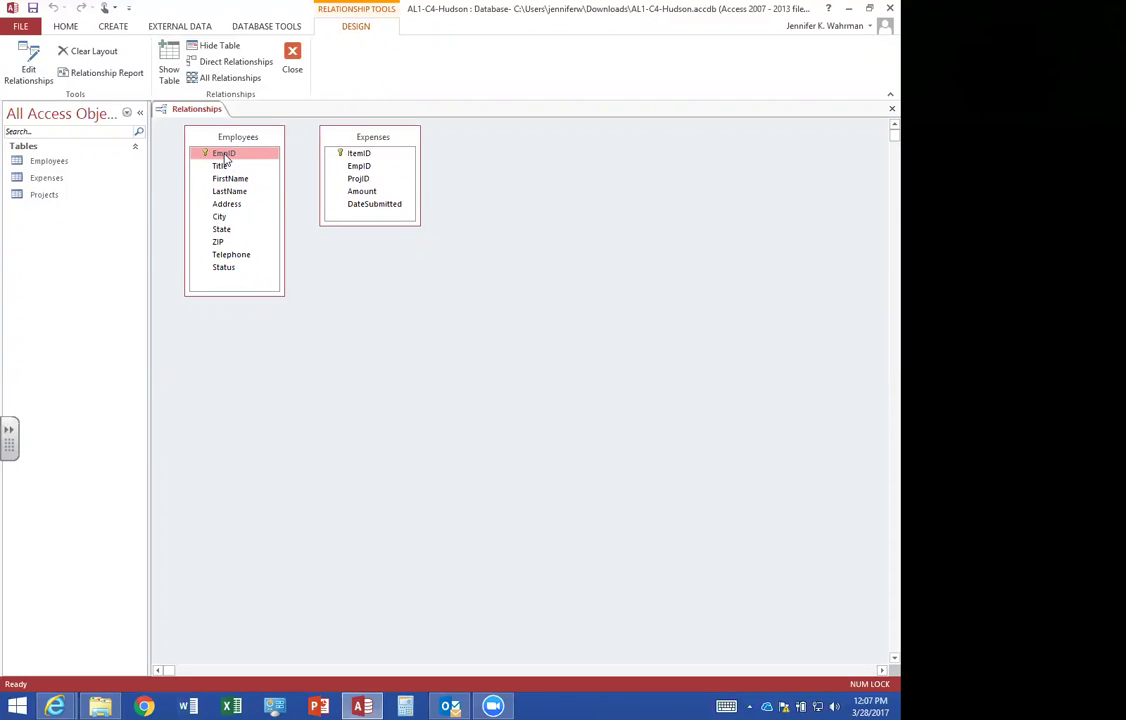
Create a one-to-many EmpID link from Employees to Expenses with integrity, cascade update and delete.
drag(226, 156, 360, 167)
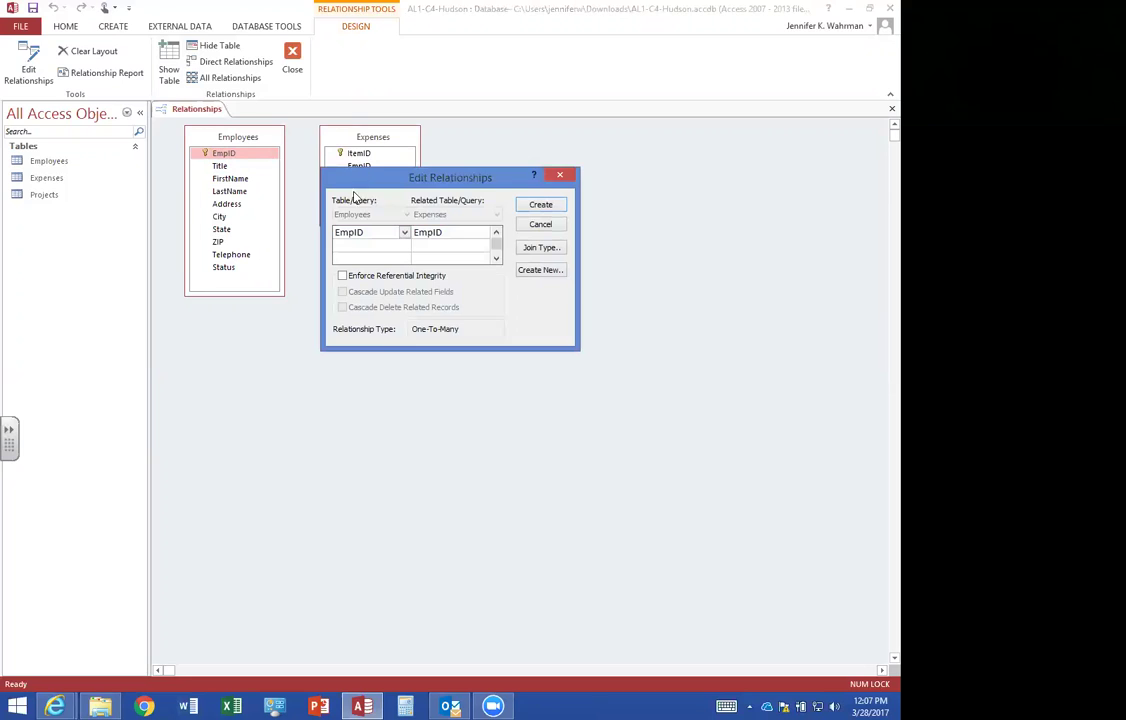
click(342, 275)
click(342, 291)
click(342, 307)
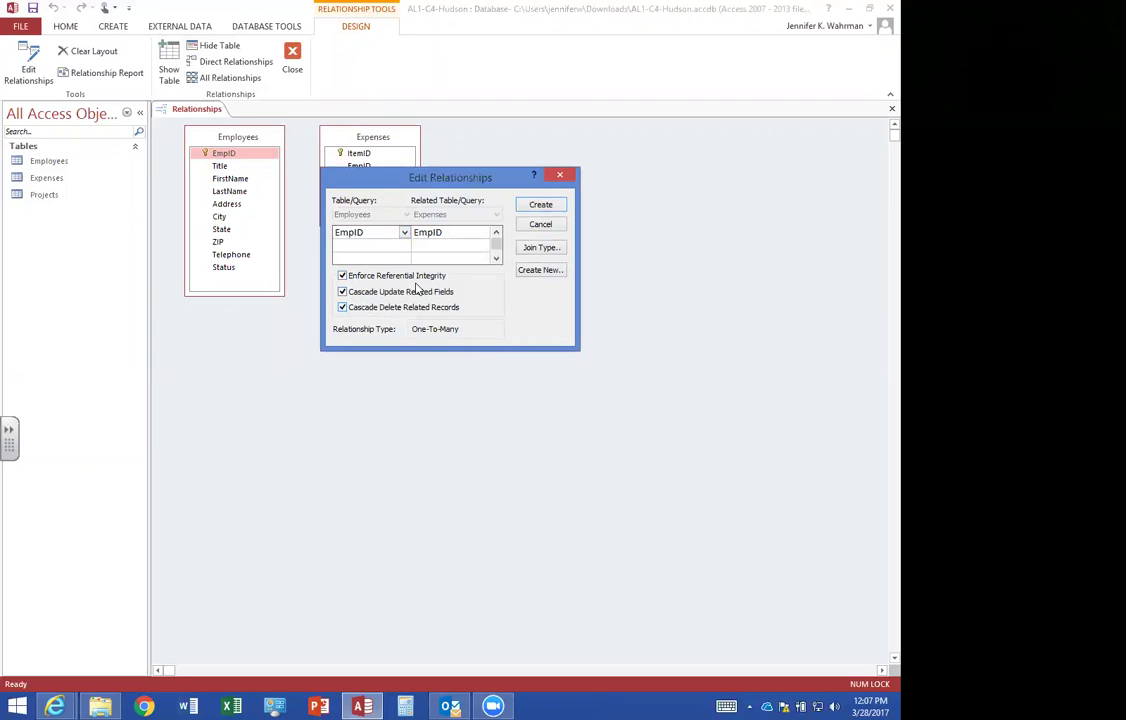
click(532, 207)
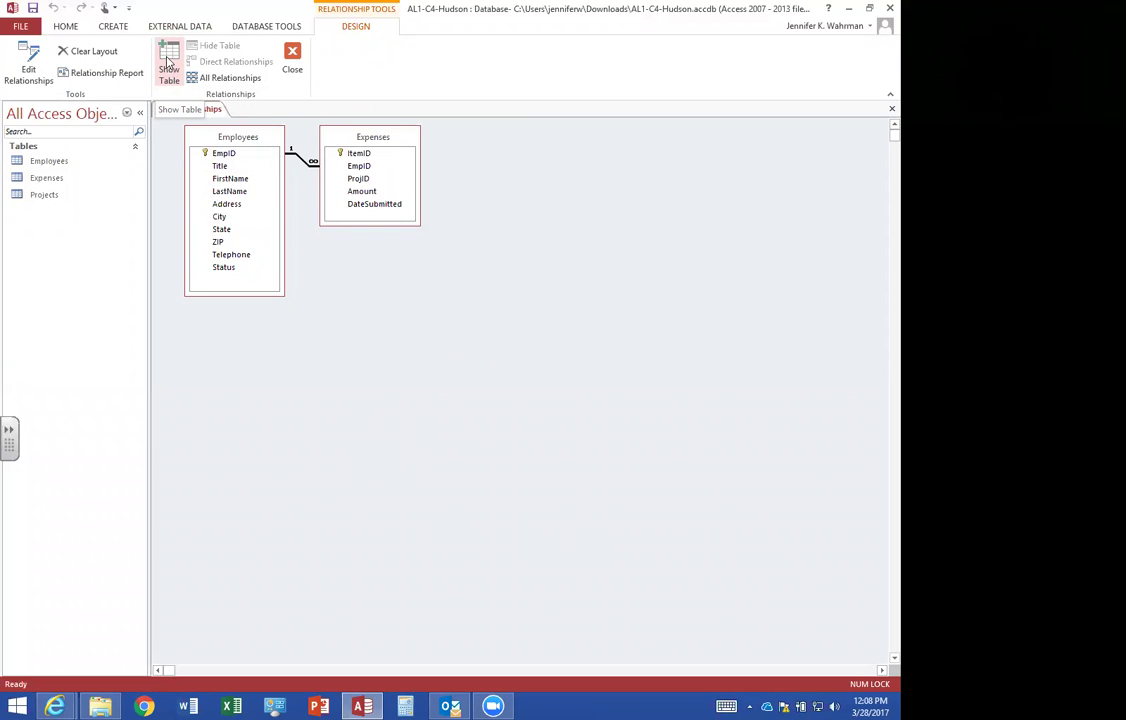
Add the Projects table to the relationships layout.
click(168, 62)
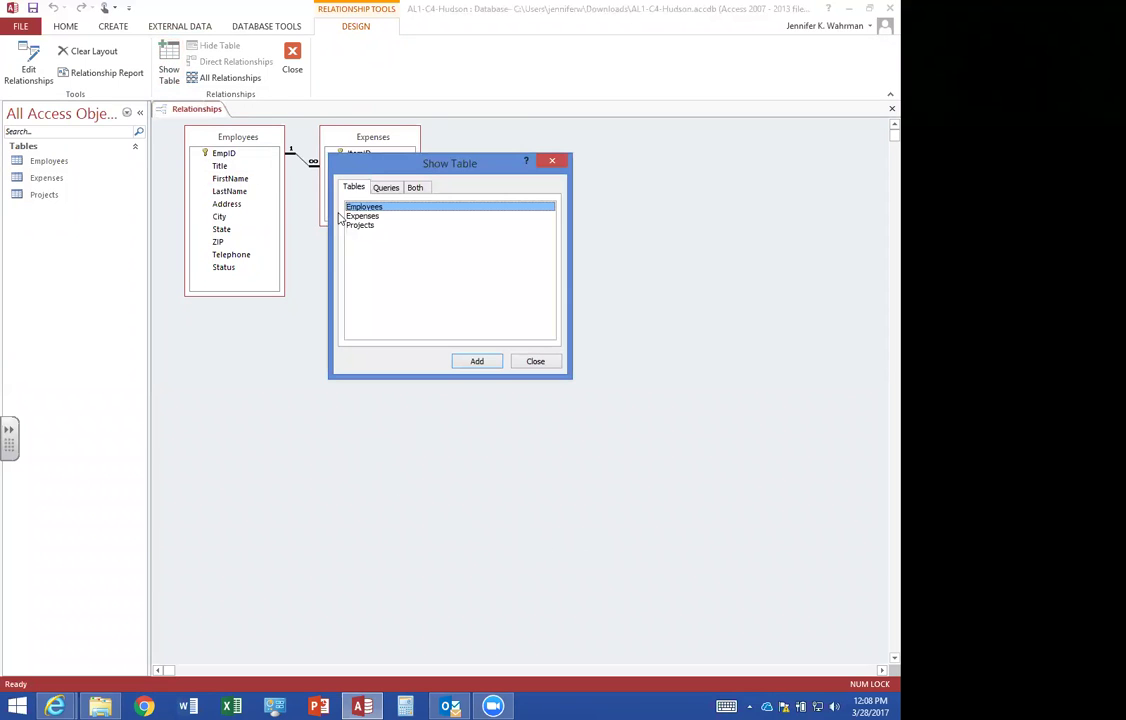
drag(370, 167, 418, 270)
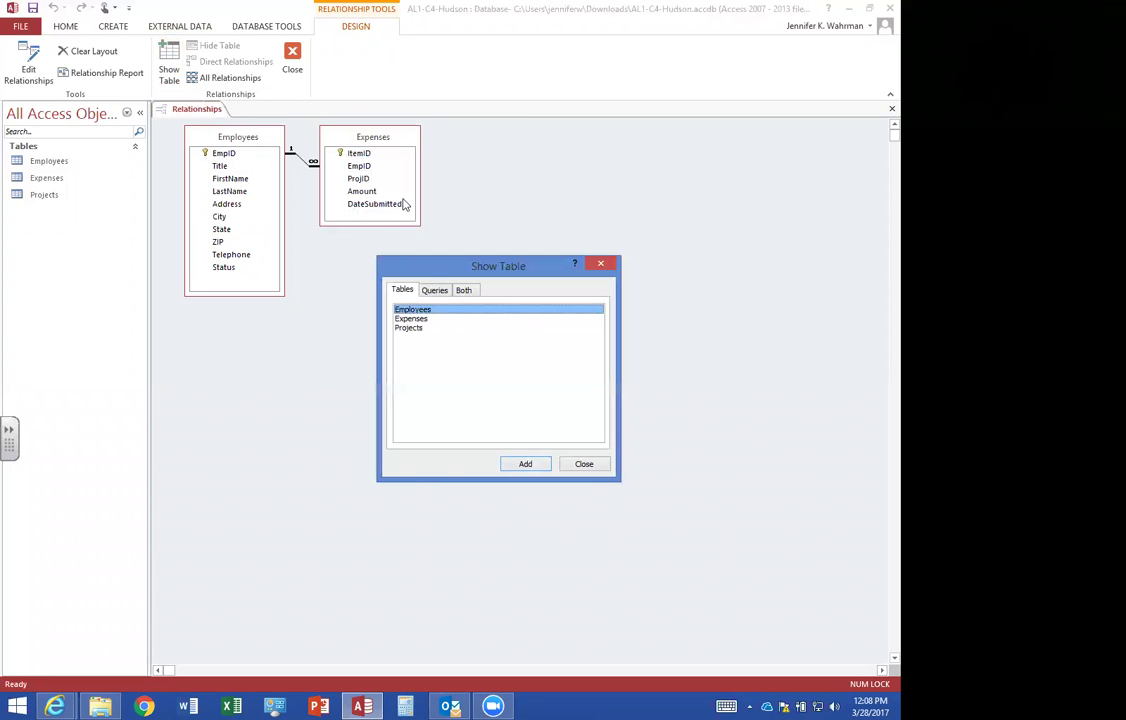
double_click(409, 329)
click(586, 464)
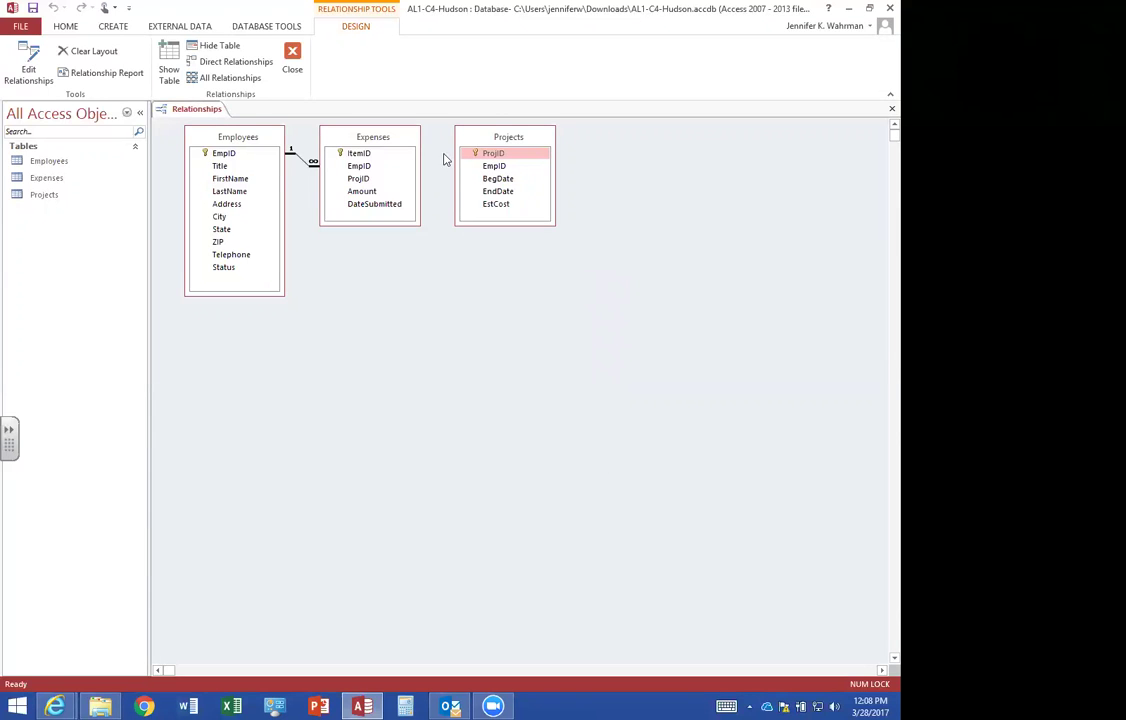
Link Employees to Projects on EmpID with referential integrity and cascade updates, then begin a ProjID link to Expenses.
drag(222, 157, 499, 174)
click(342, 275)
click(342, 291)
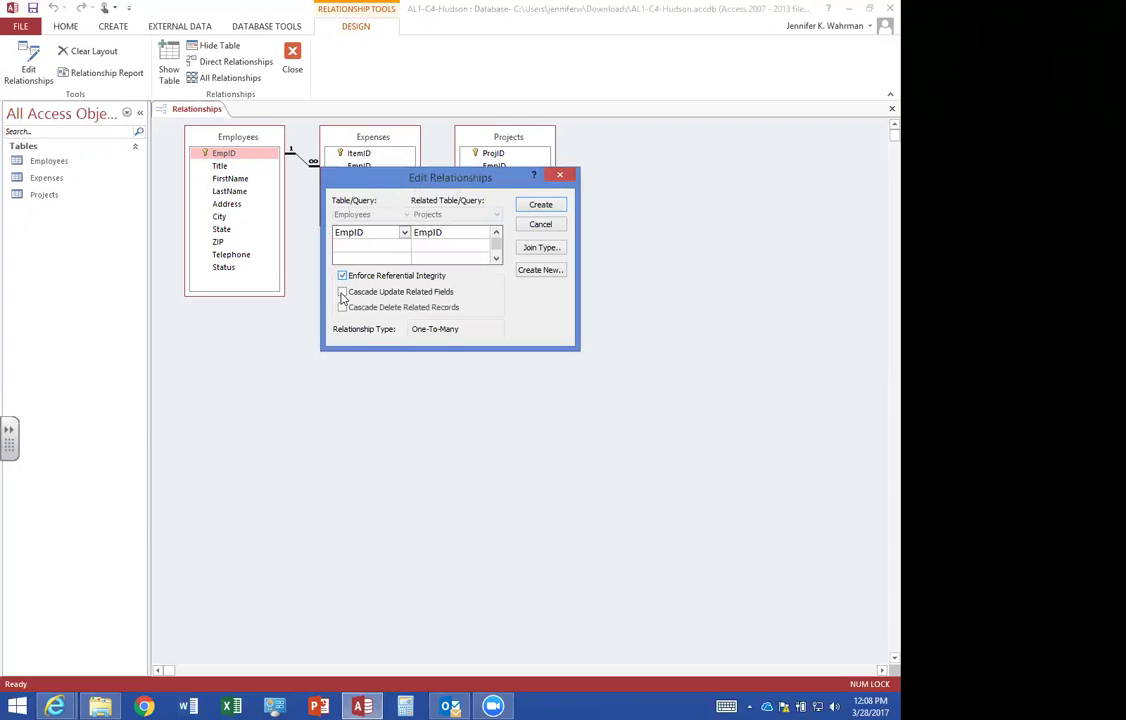
click(540, 205)
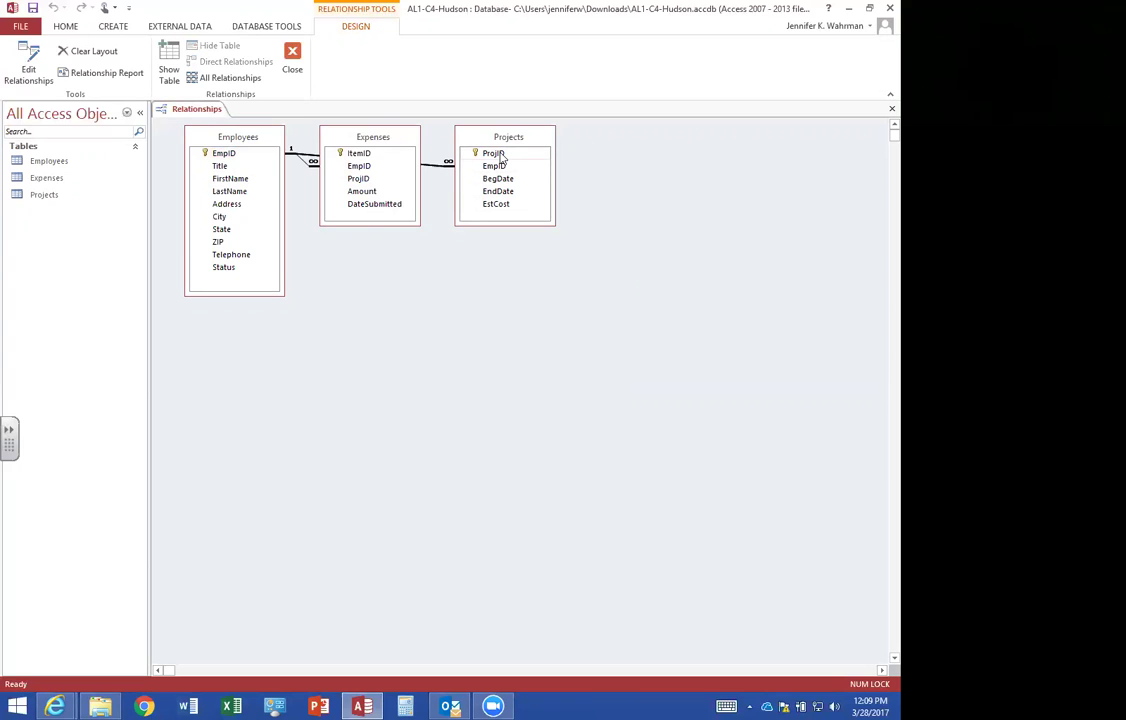
drag(500, 157, 362, 184)
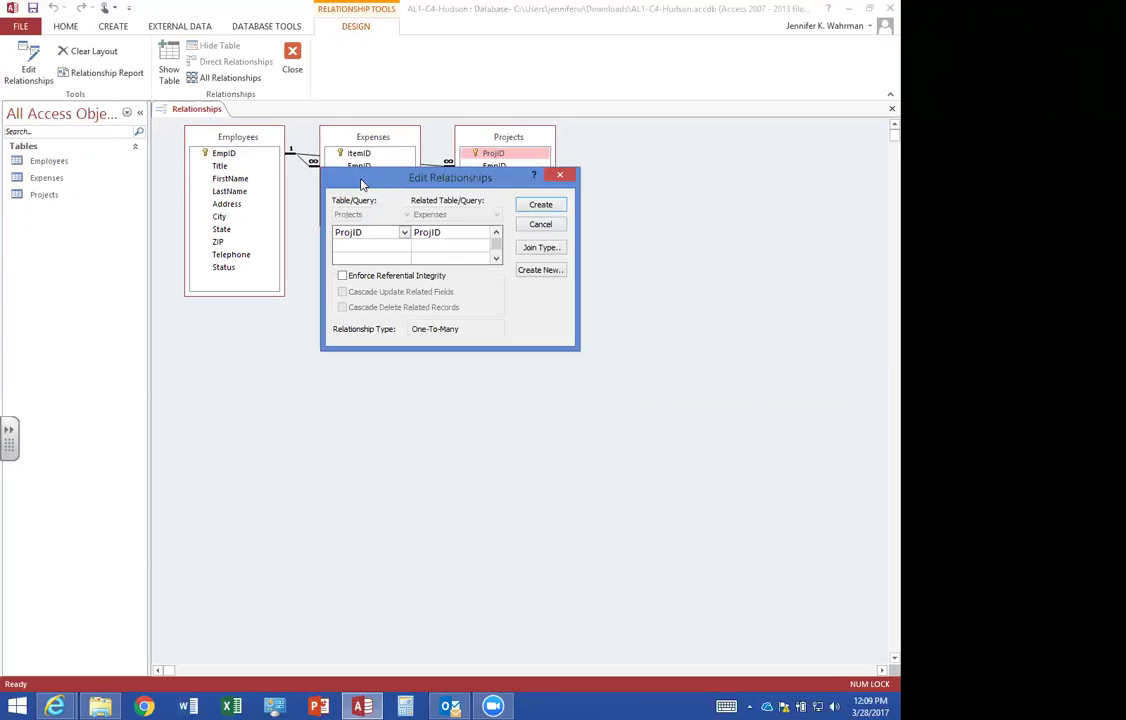
Create the Projects–Expenses ProjID link with referential integrity and cascading updates and deletes.
click(342, 275)
click(342, 291)
click(342, 307)
click(540, 204)
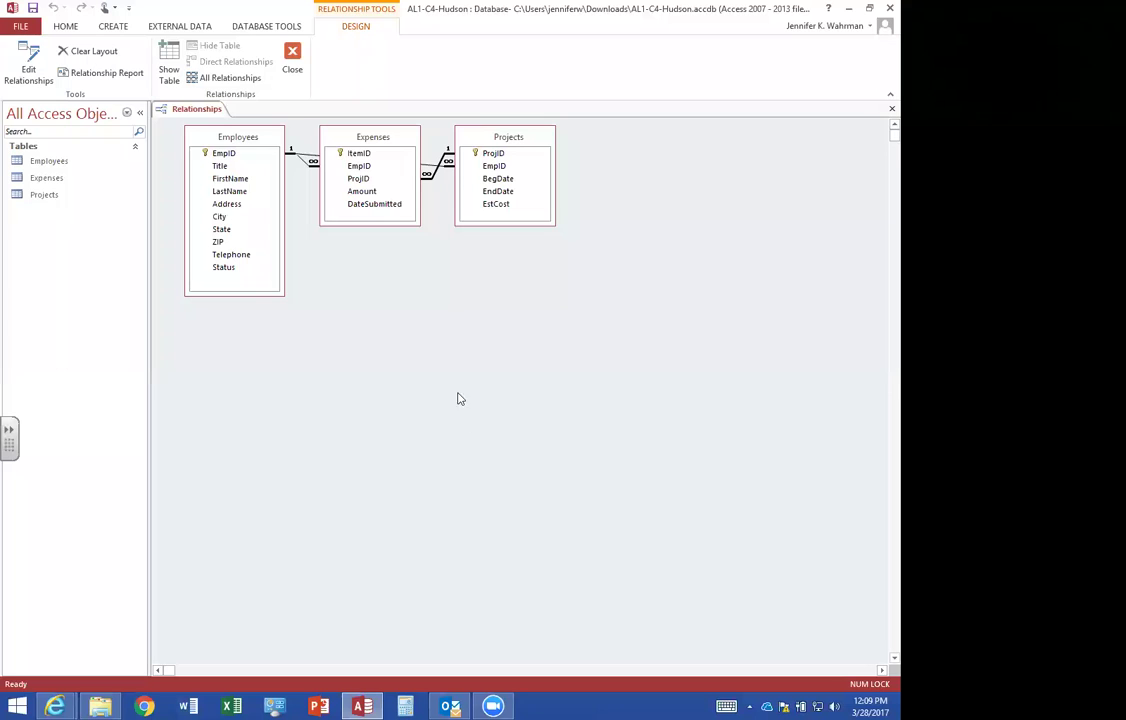
Move Expenses below the other tables, nudge Projects left, and preview the relationship report.
click(398, 141)
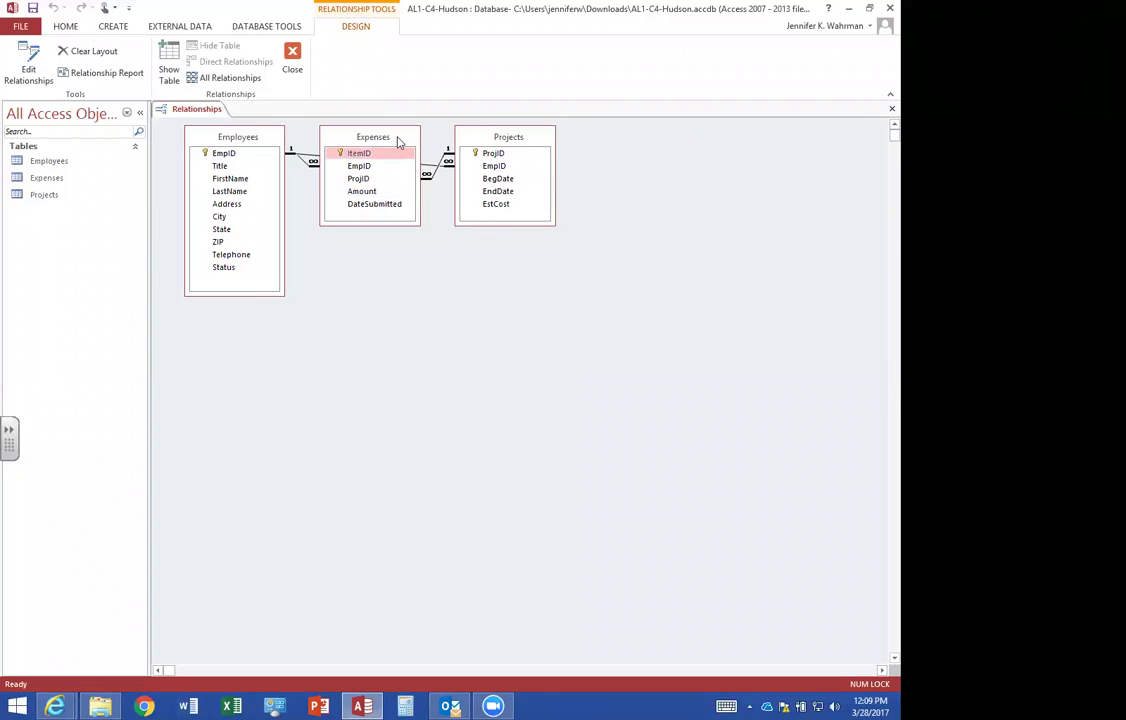
drag(398, 141, 392, 311)
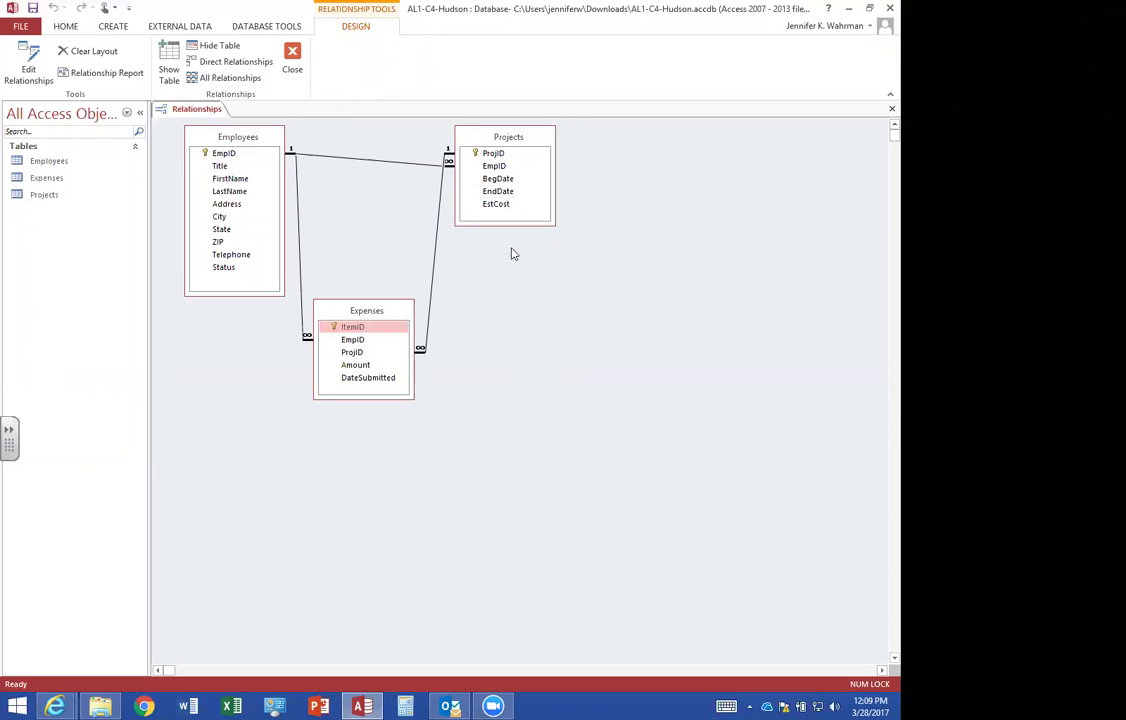
click(483, 141)
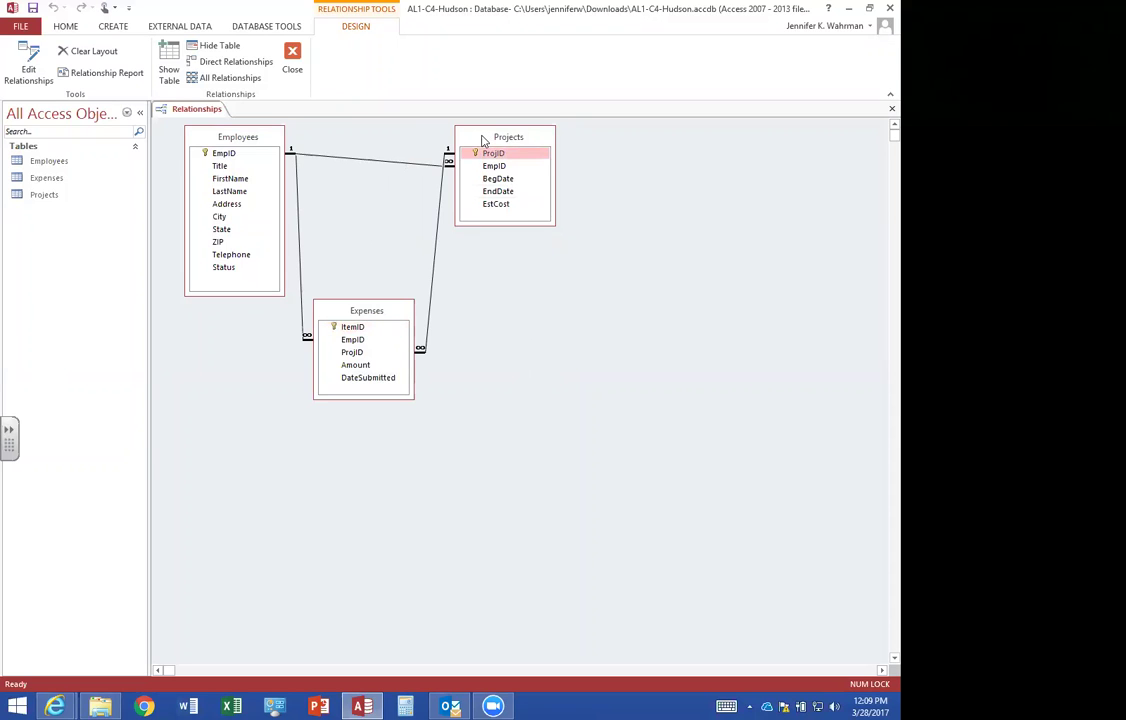
drag(483, 141, 463, 140)
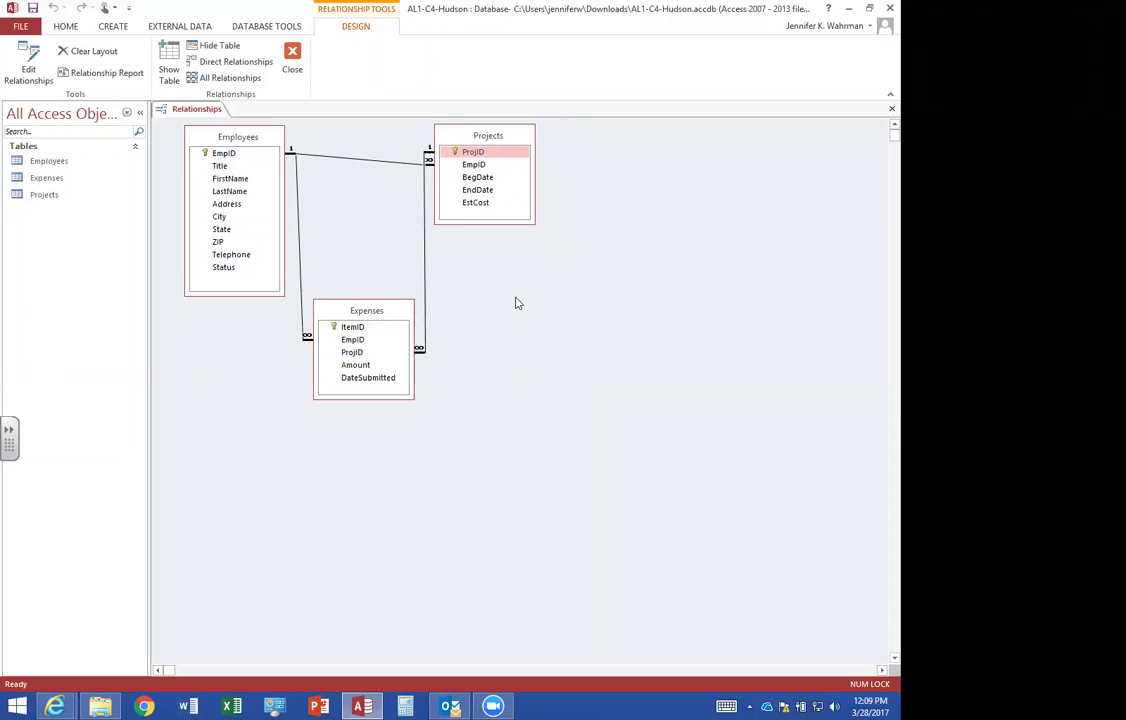
click(104, 75)
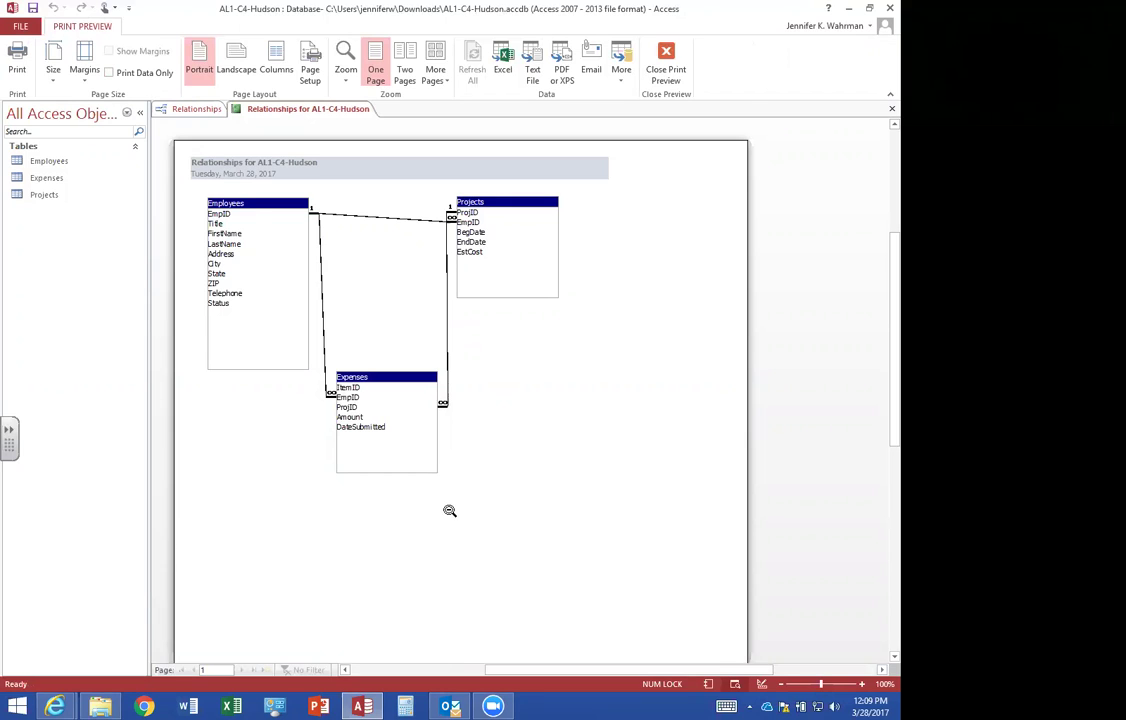
Save the report as 'Relationships for AL1-C4-Hudson' and close the Relationships window.
click(891, 108)
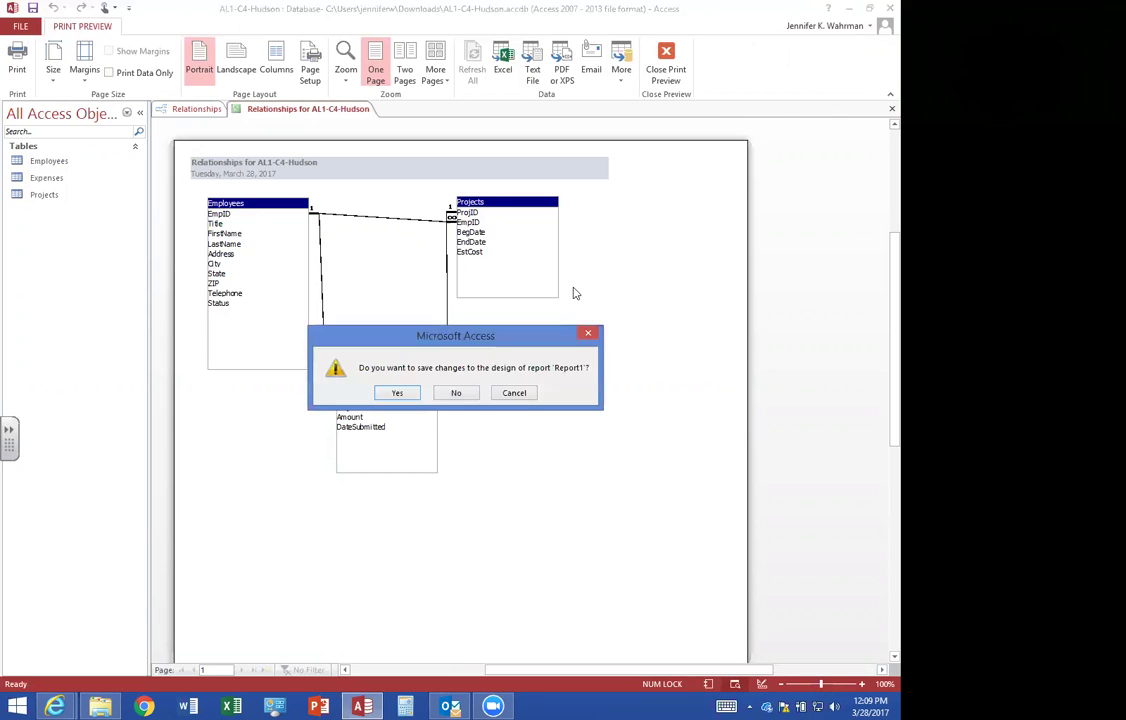
click(395, 393)
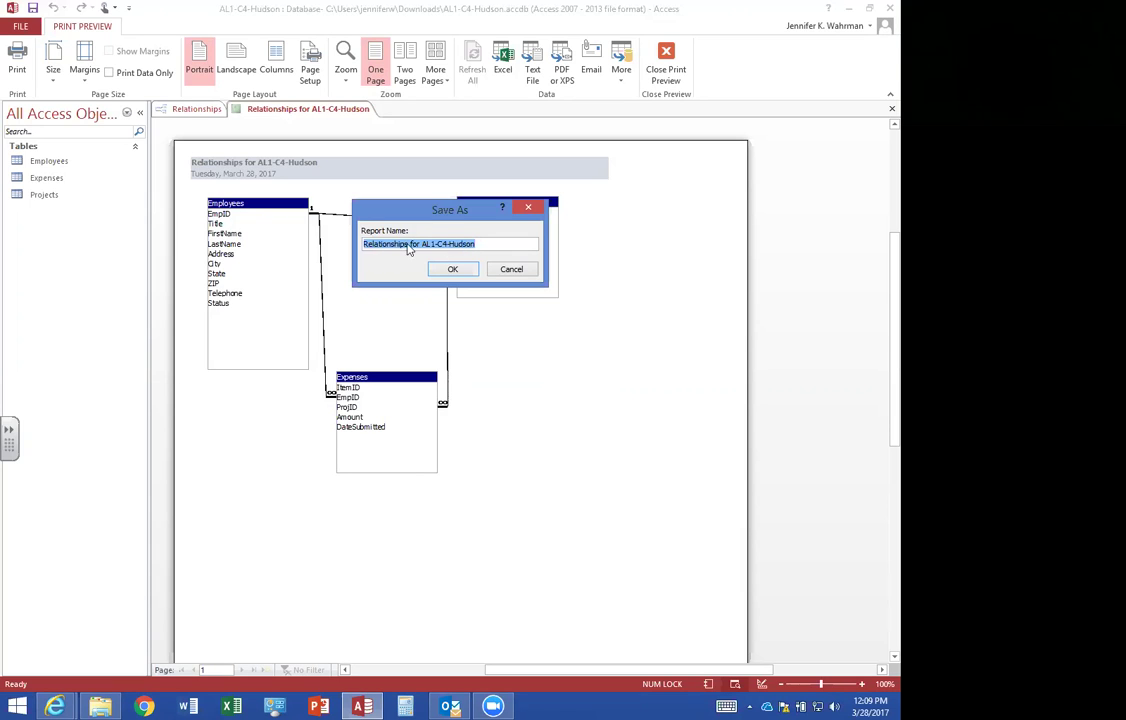
click(453, 271)
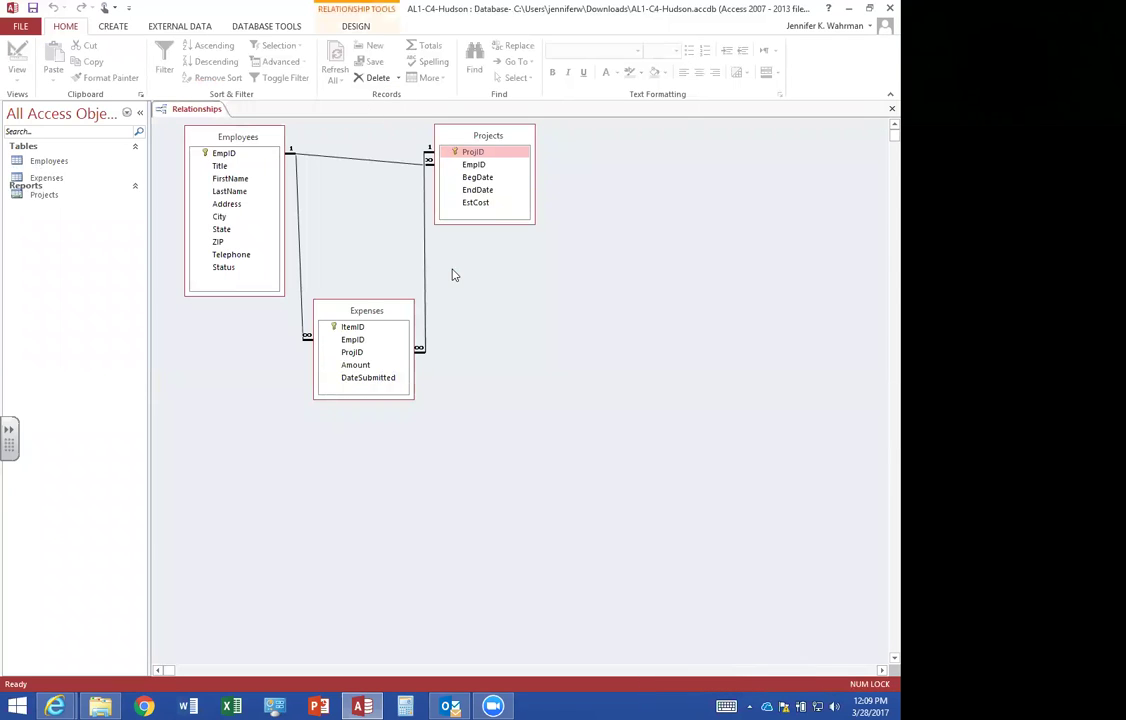
click(890, 109)
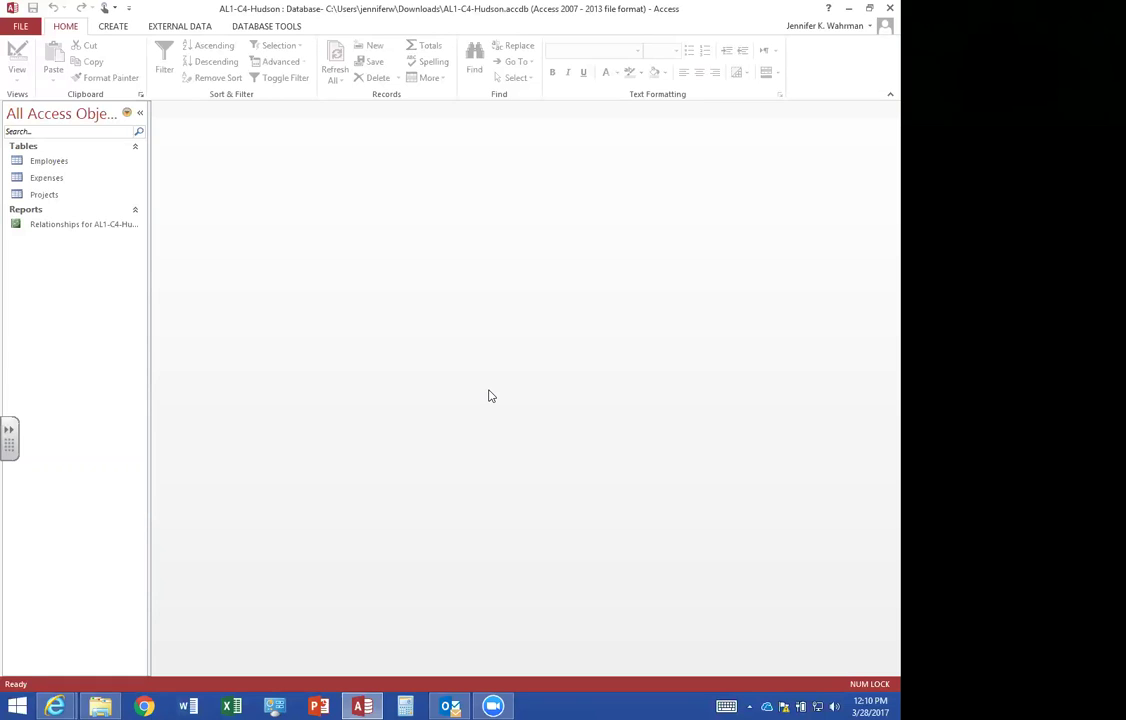
Start a new query design with the Employees table added and its field list enlarged.
click(113, 28)
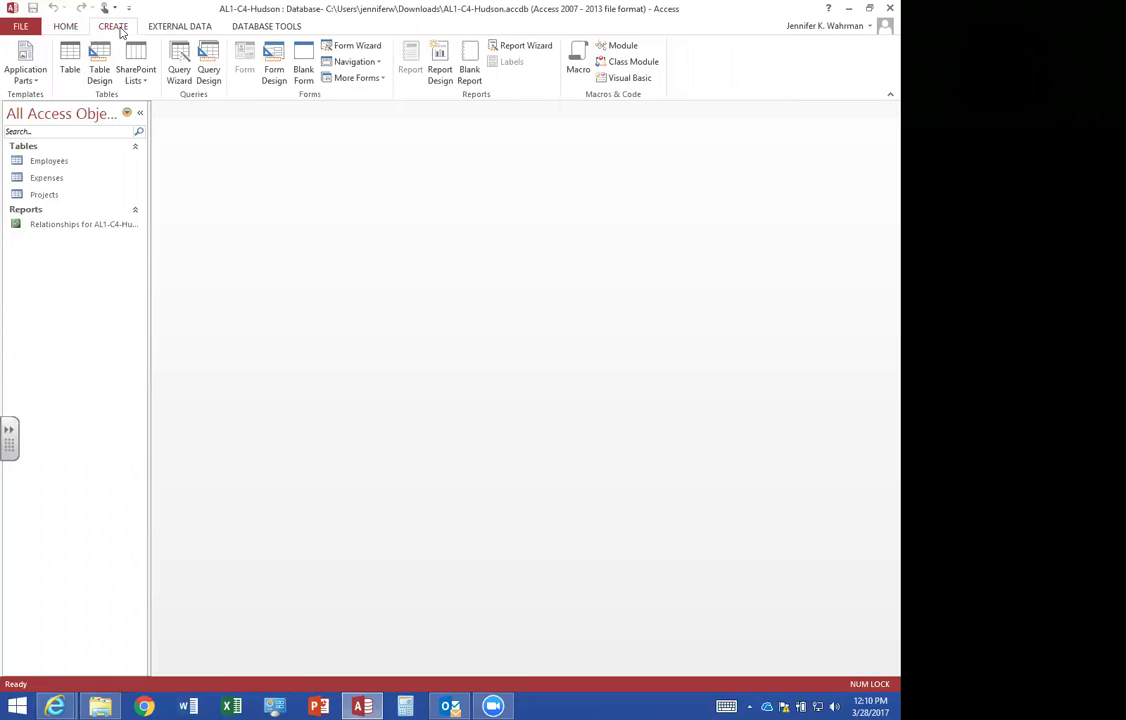
click(212, 68)
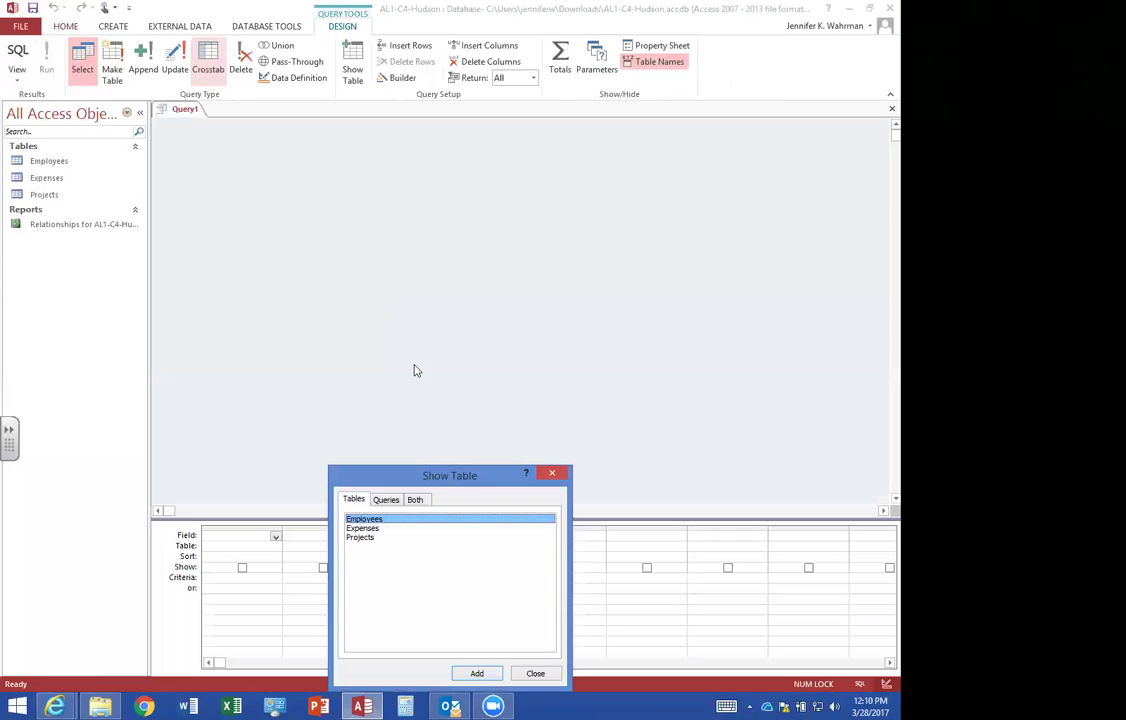
drag(451, 481, 443, 329)
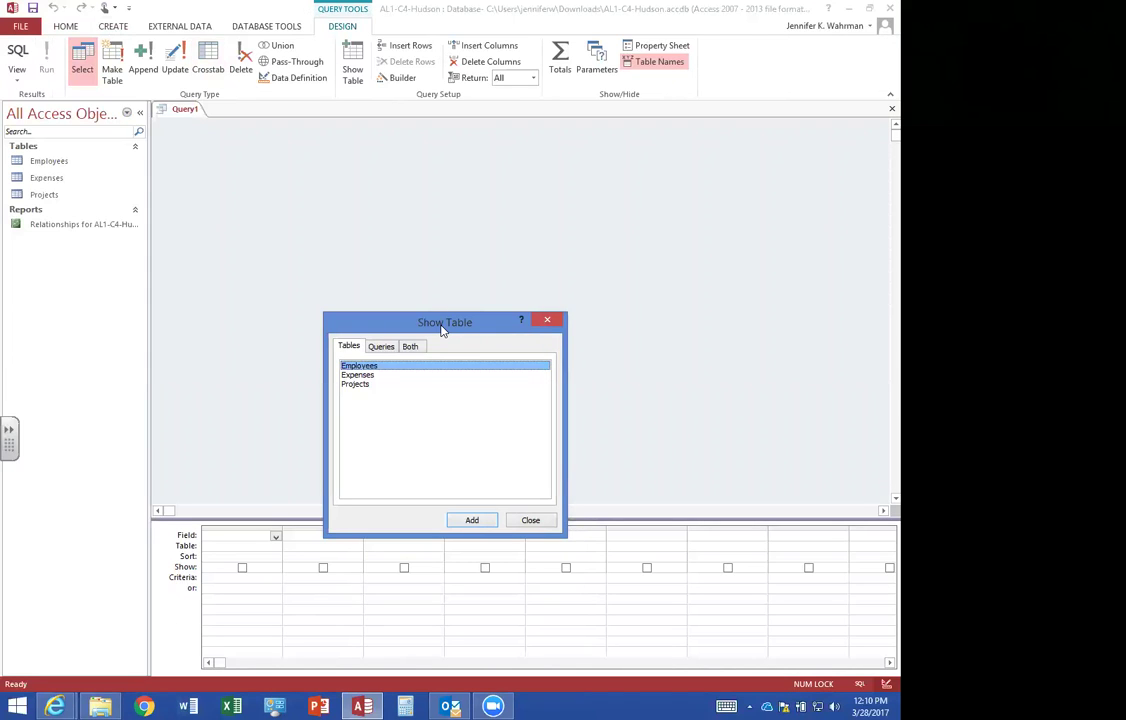
double_click(376, 370)
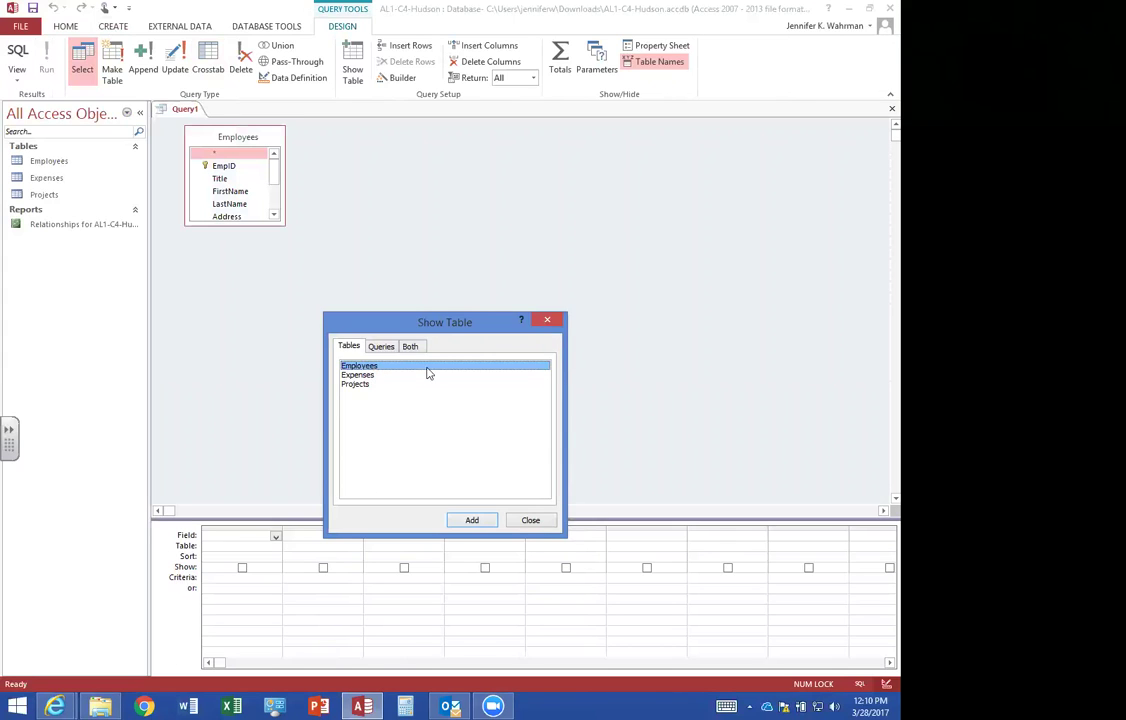
click(529, 521)
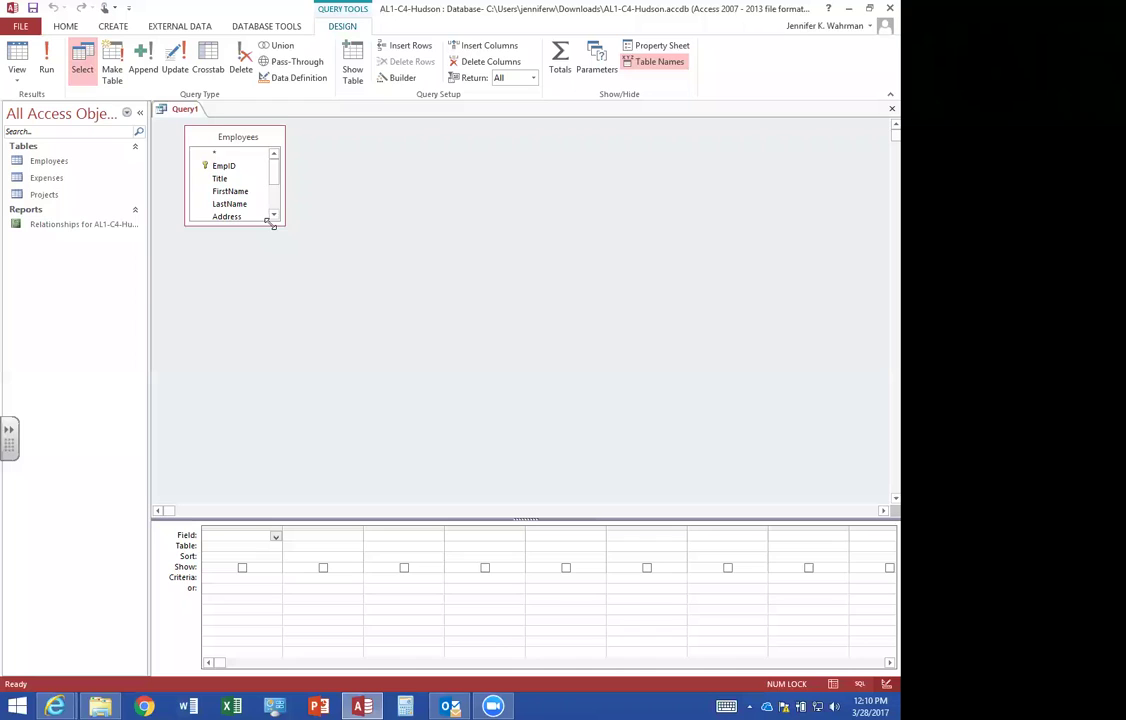
drag(270, 224, 275, 317)
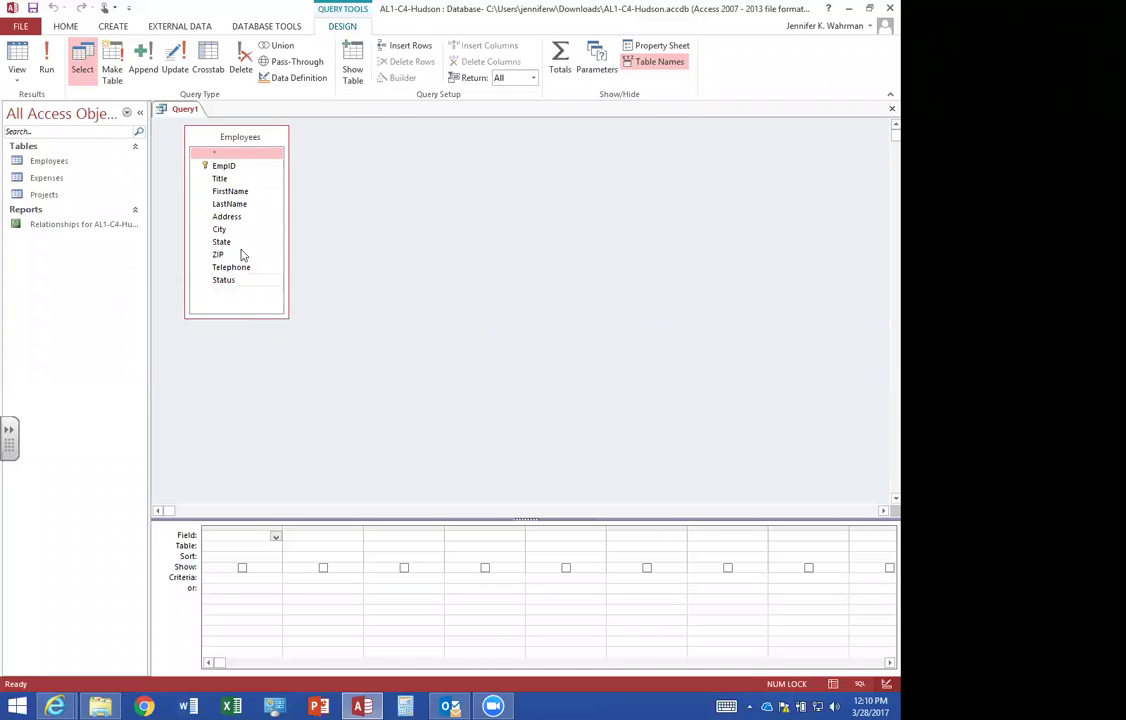
Add EmpID, FirstName, LastName and Status to the query grid.
double_click(228, 167)
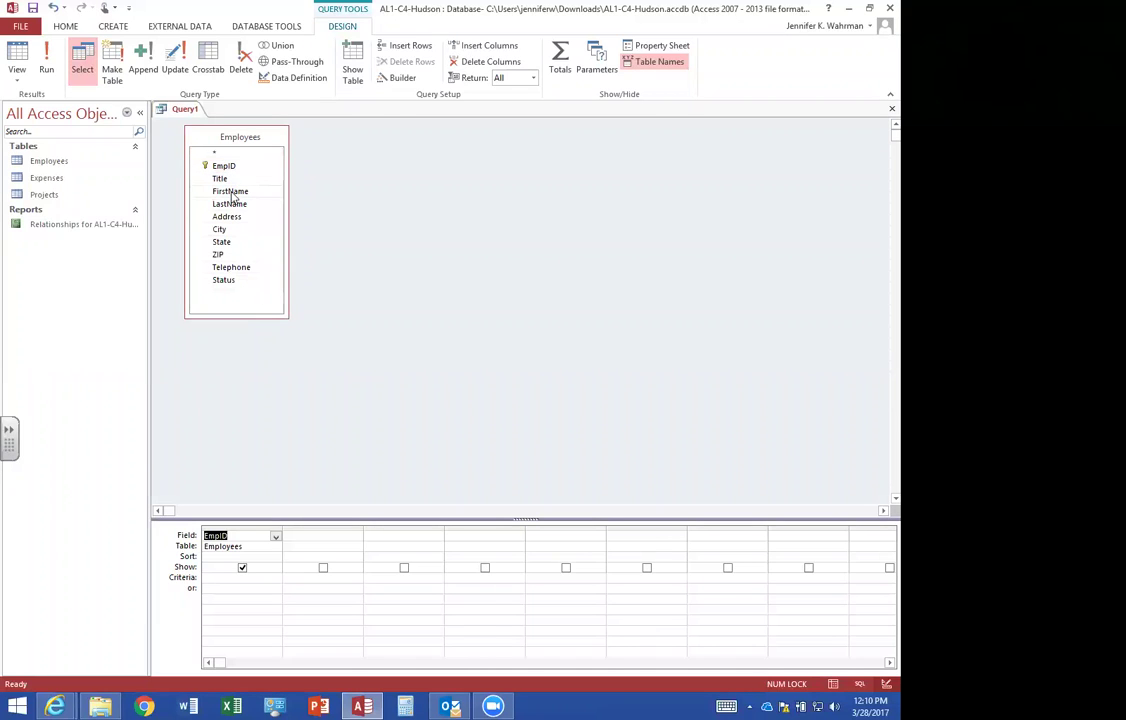
double_click(231, 193)
double_click(229, 204)
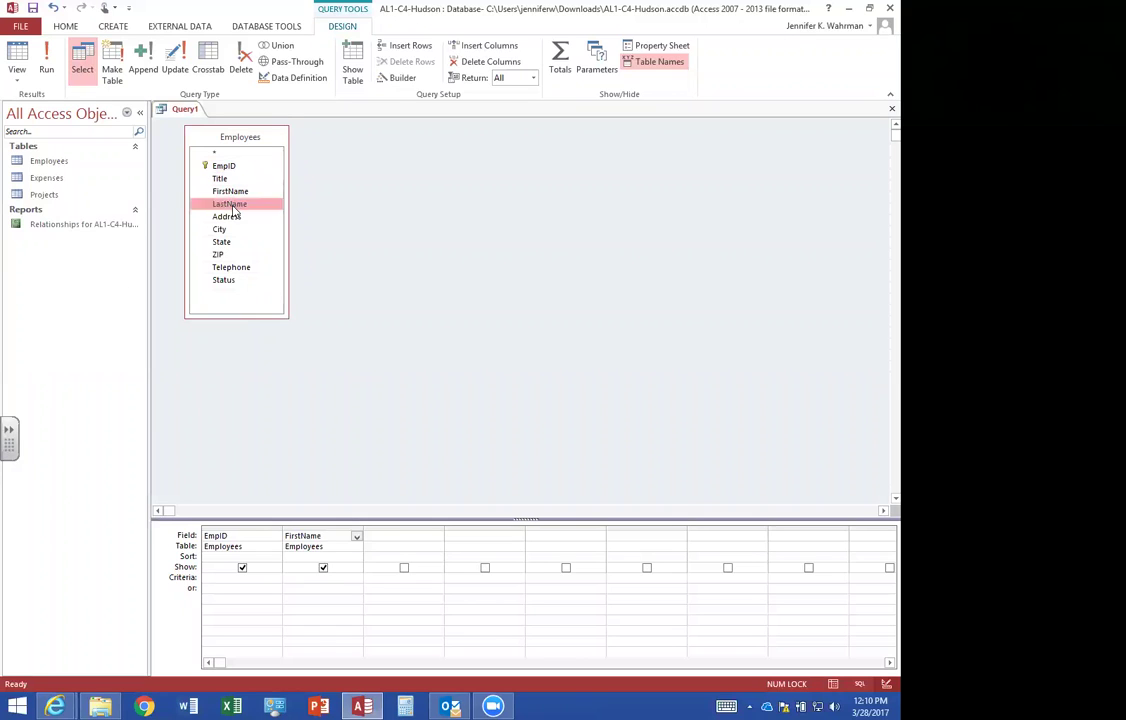
double_click(228, 281)
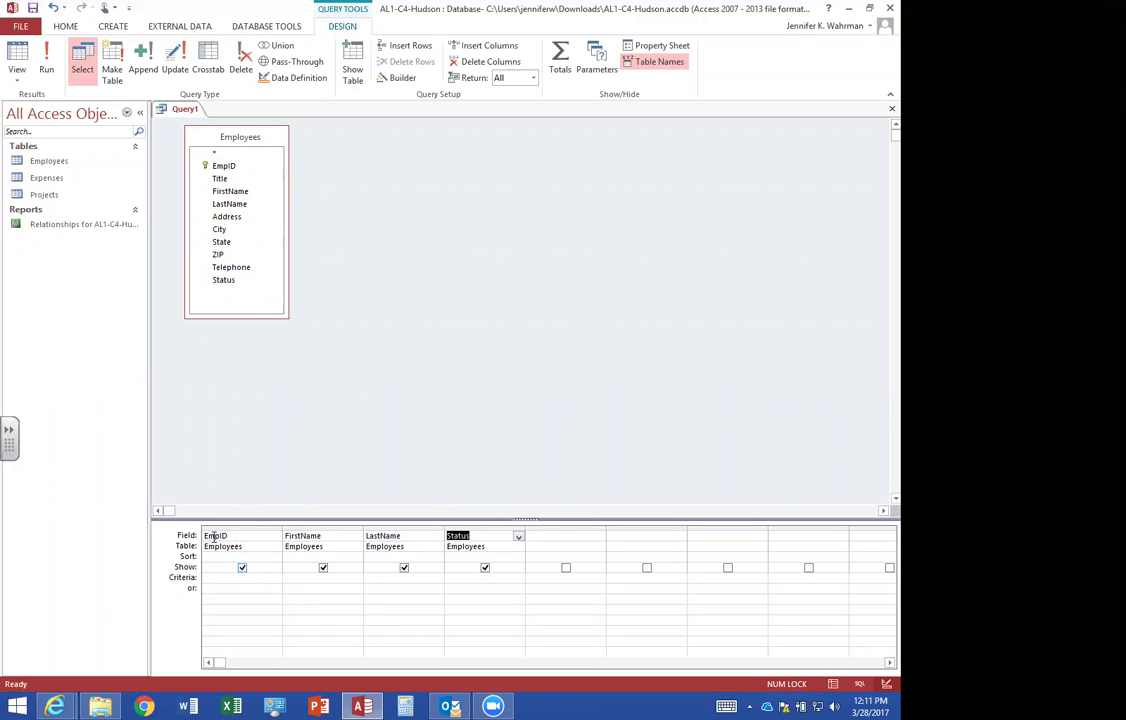
Hide EmpID, set the Status criterion to "Full-time", and run the query.
click(242, 568)
click(460, 578)
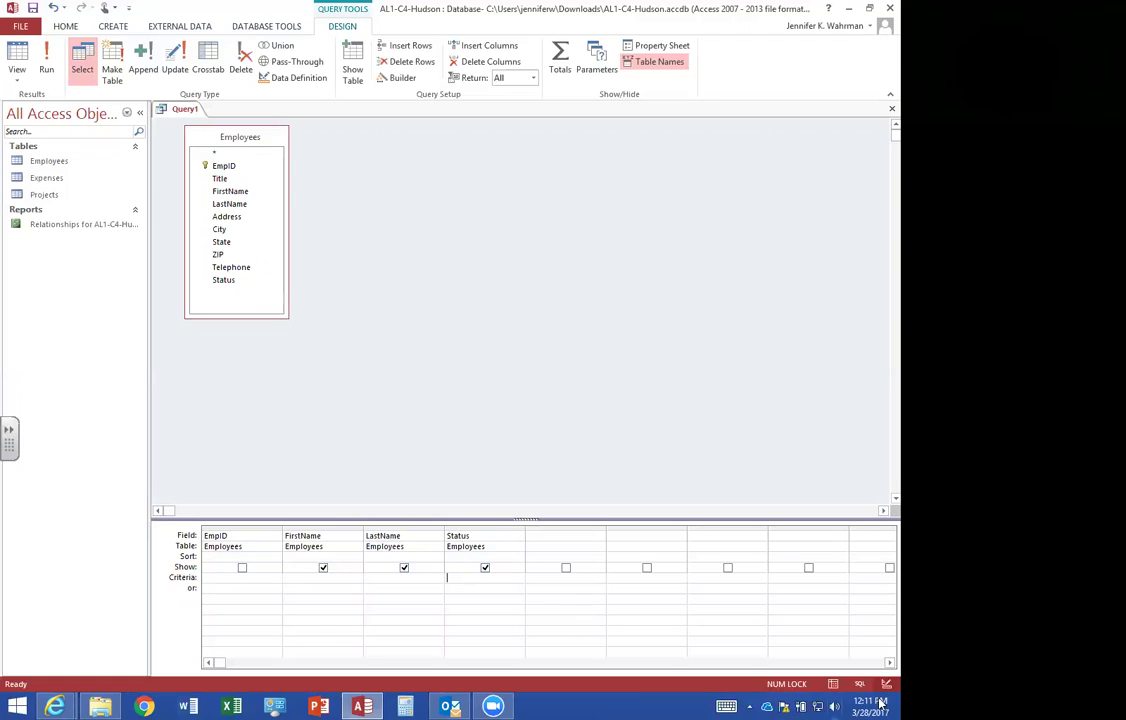
text(1)
text(Full-time")
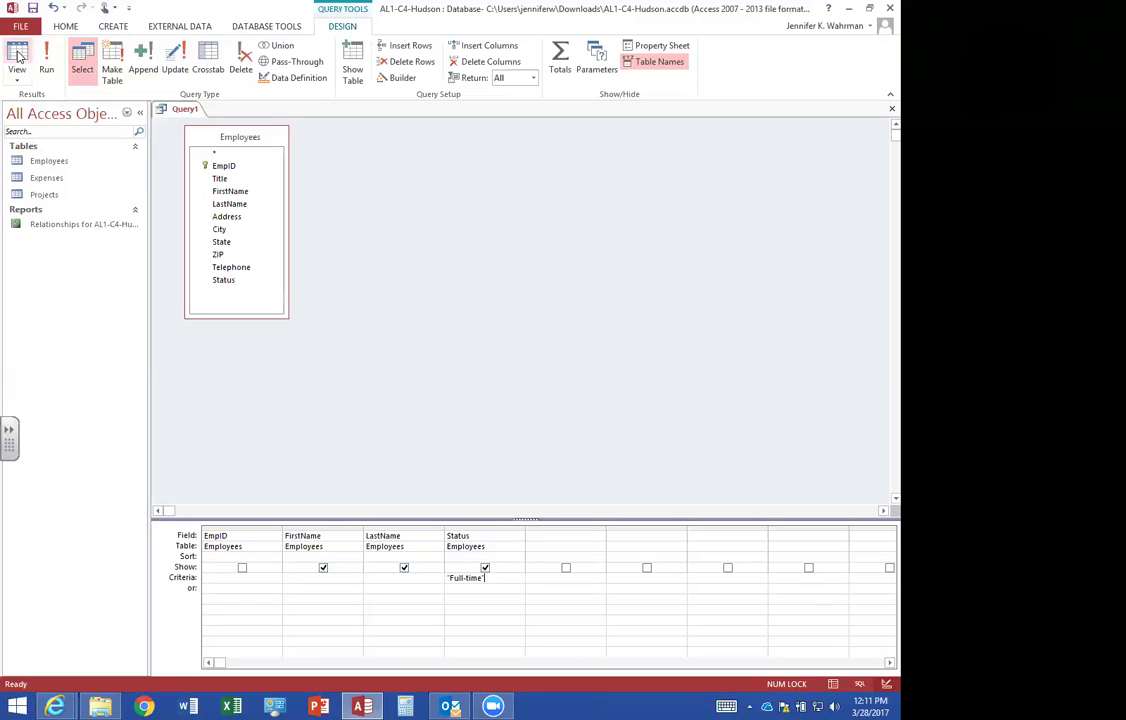
click(47, 60)
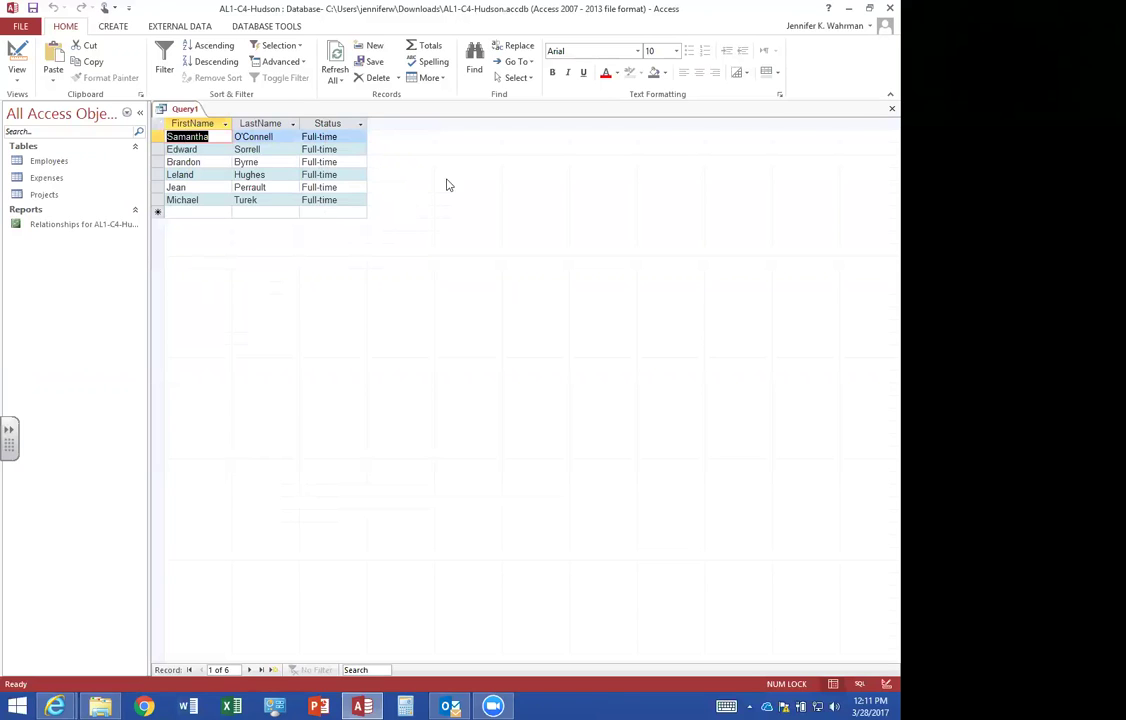
Save the query as FTEmps and close it.
click(890, 109)
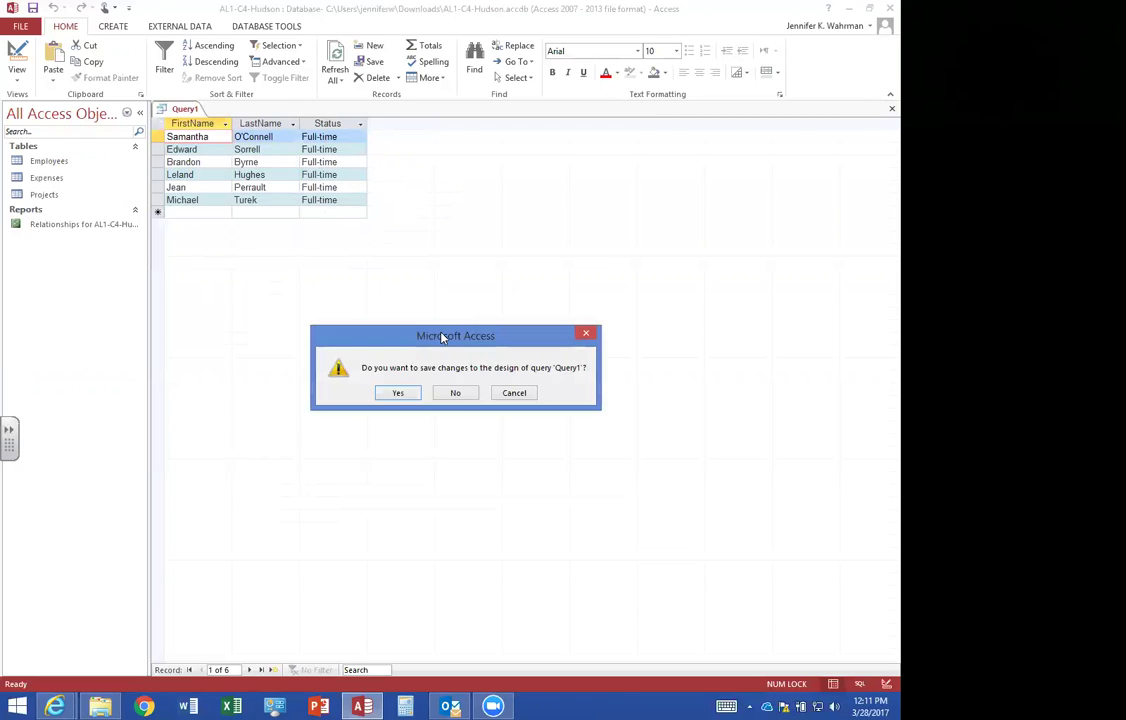
click(385, 391)
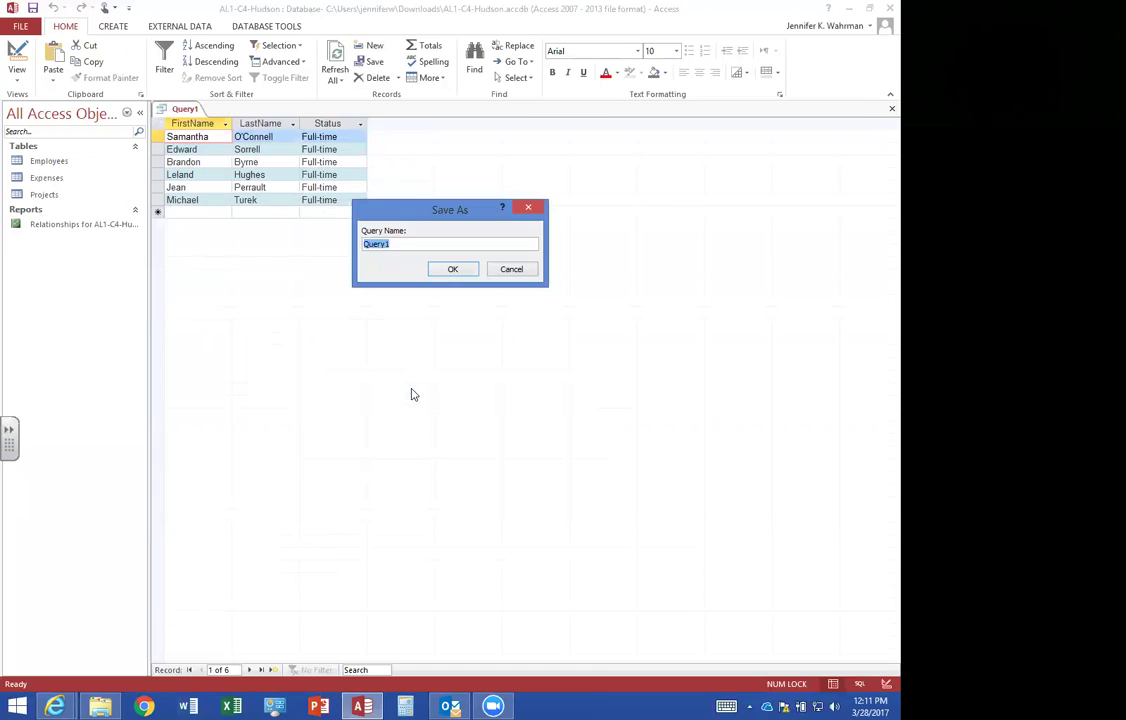
text(FTEmps)
click(452, 269)
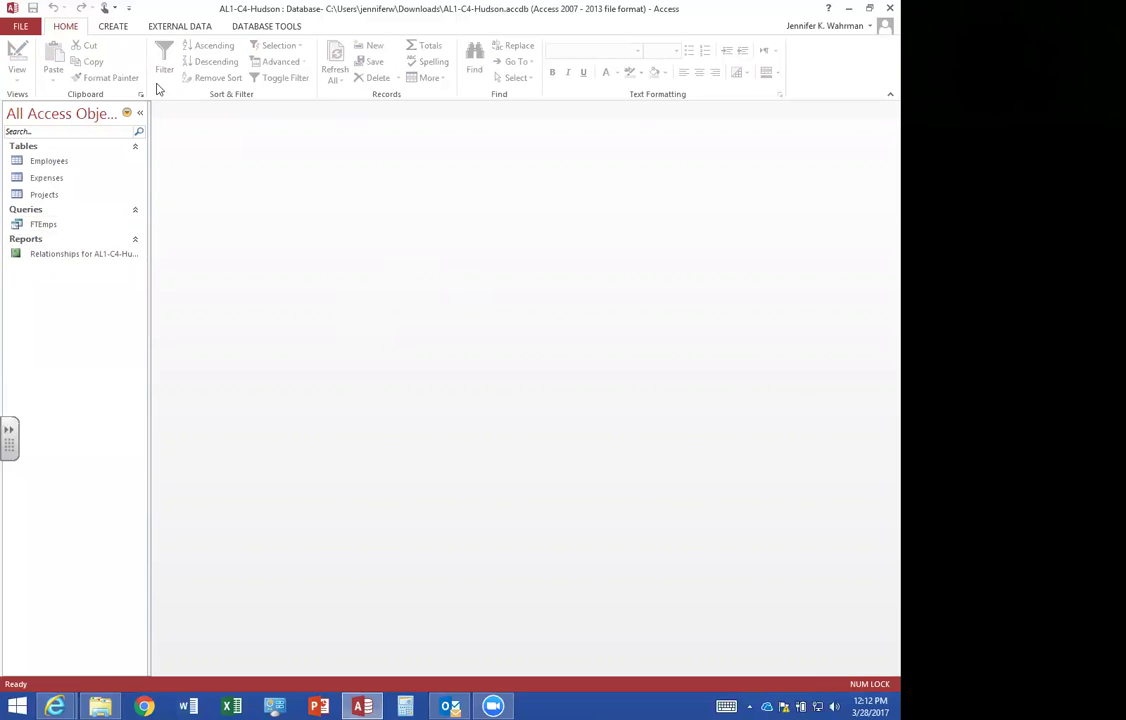
click(108, 28)
Start a new query design with Employees and Projects added and their field lists enlarged.
click(210, 72)
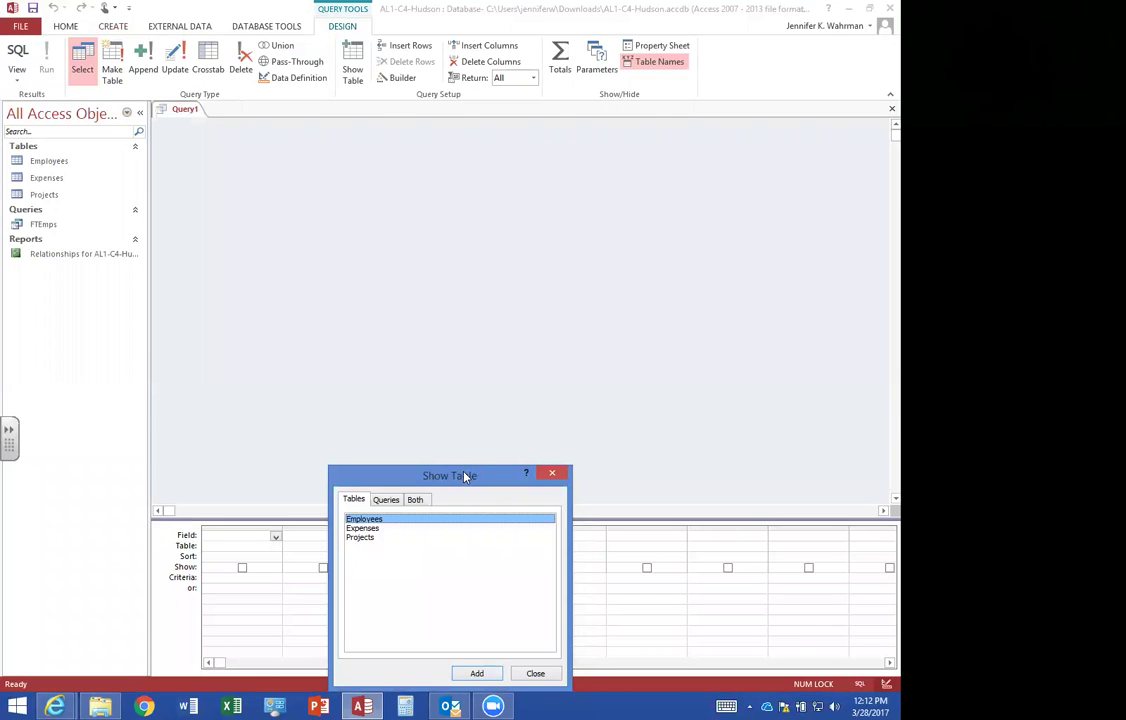
drag(464, 477, 460, 324)
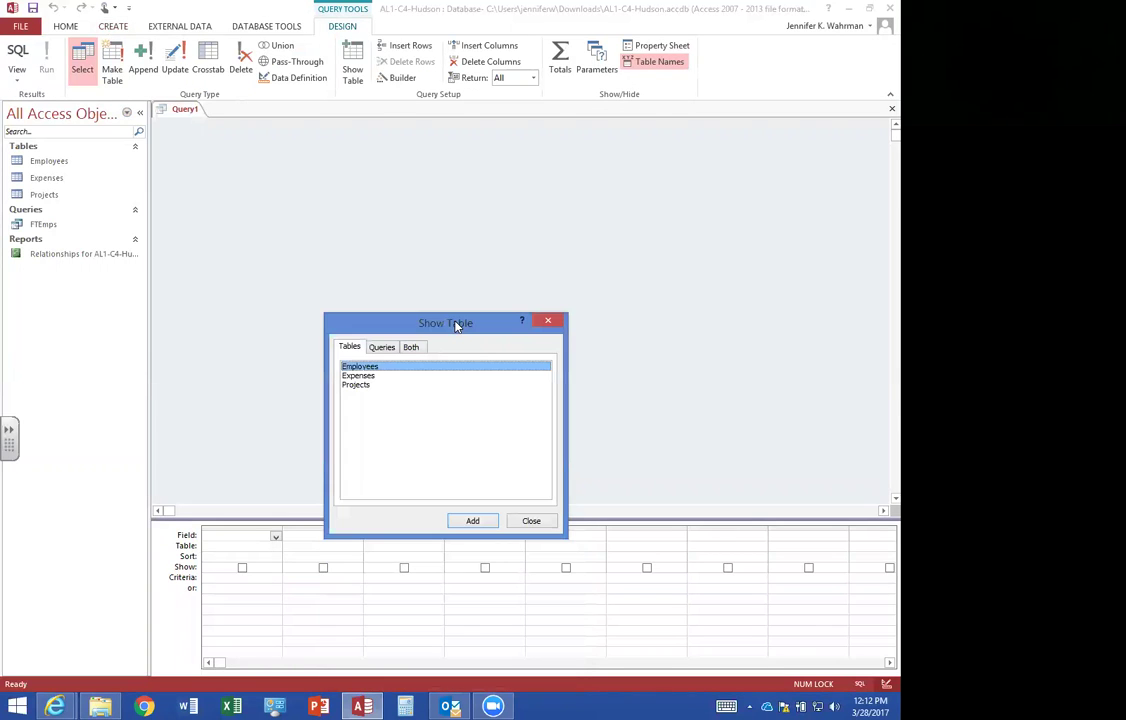
double_click(375, 370)
double_click(362, 384)
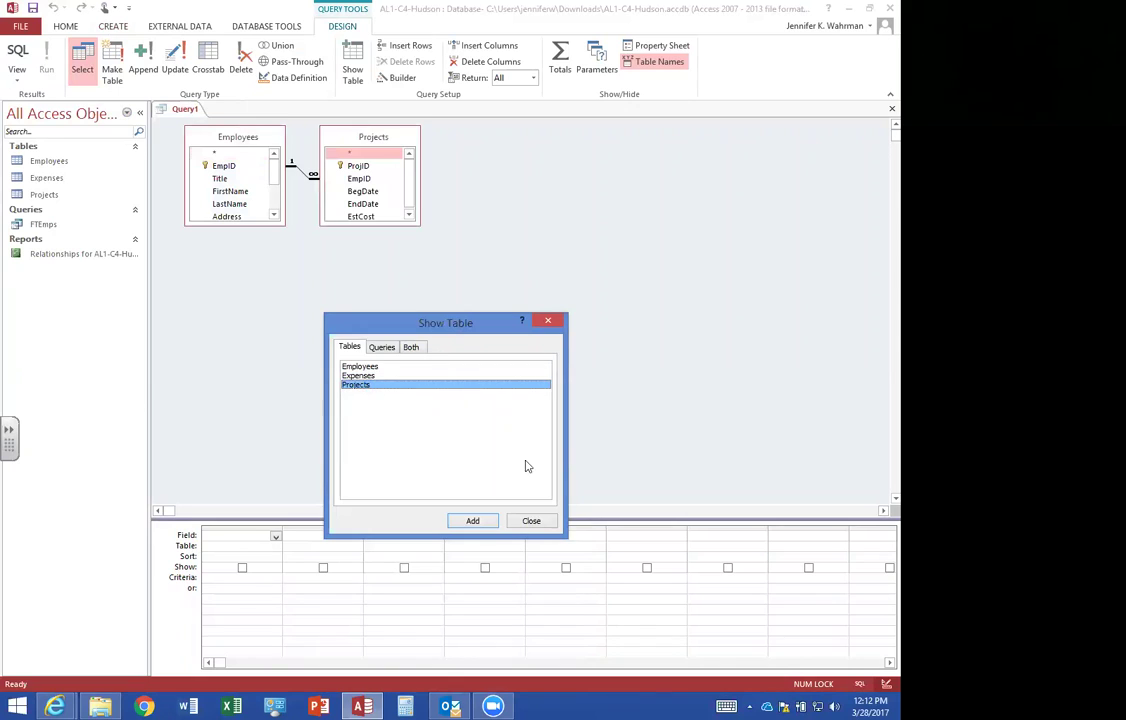
click(531, 520)
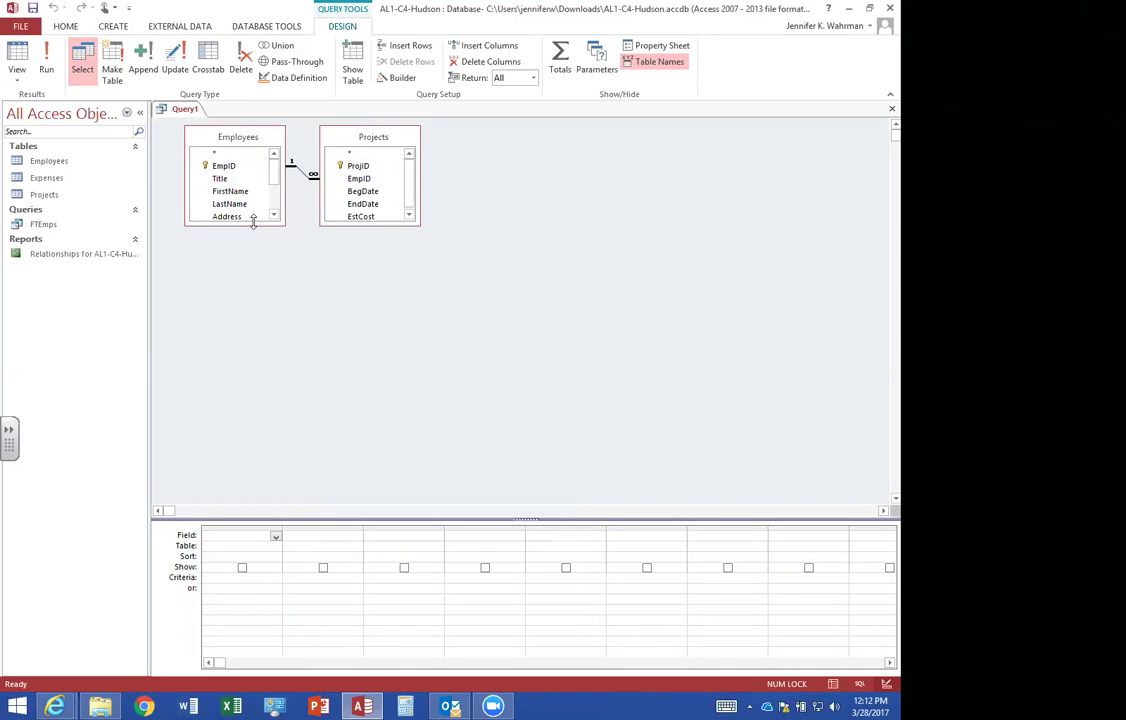
drag(253, 222, 253, 289)
drag(378, 222, 378, 294)
drag(262, 289, 264, 317)
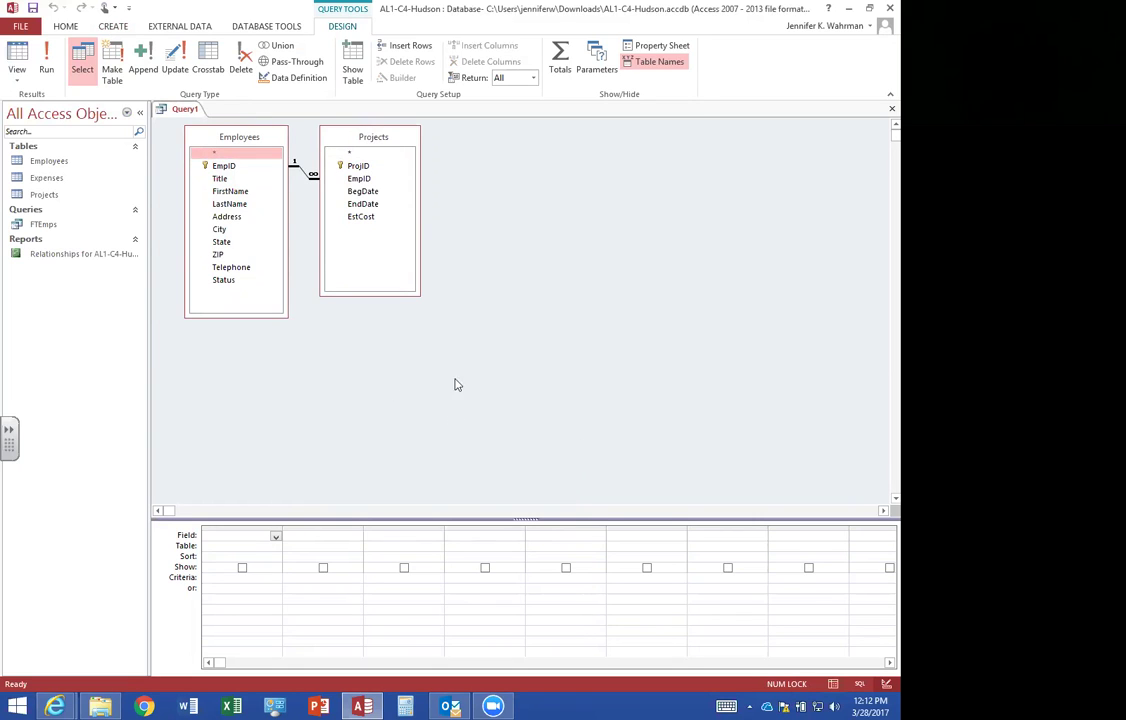
Add EmpID, FirstName, LastName and ProjID, filter EmpID to one employee, and run the query.
double_click(229, 168)
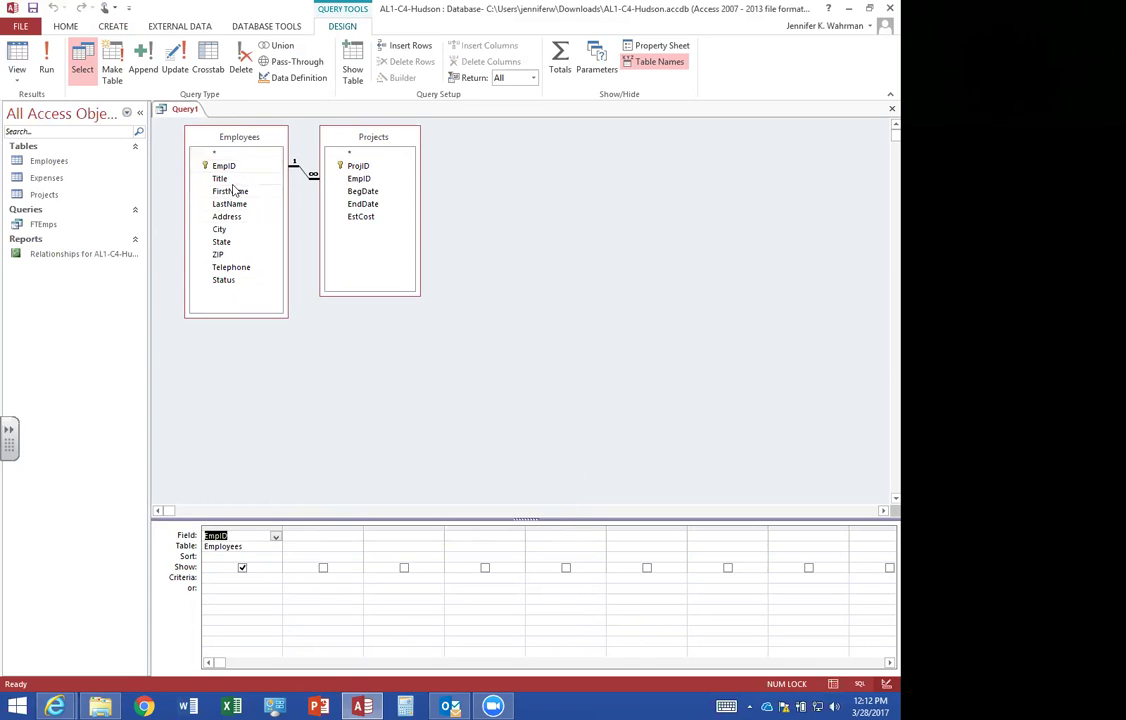
double_click(230, 191)
double_click(230, 204)
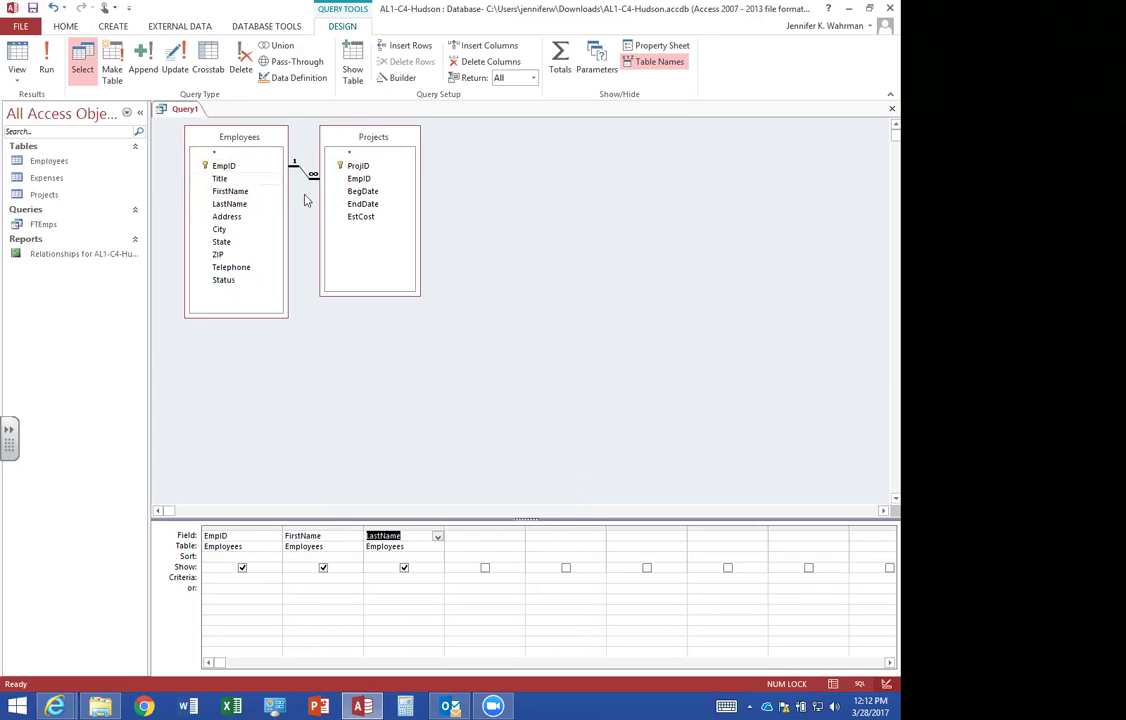
double_click(365, 171)
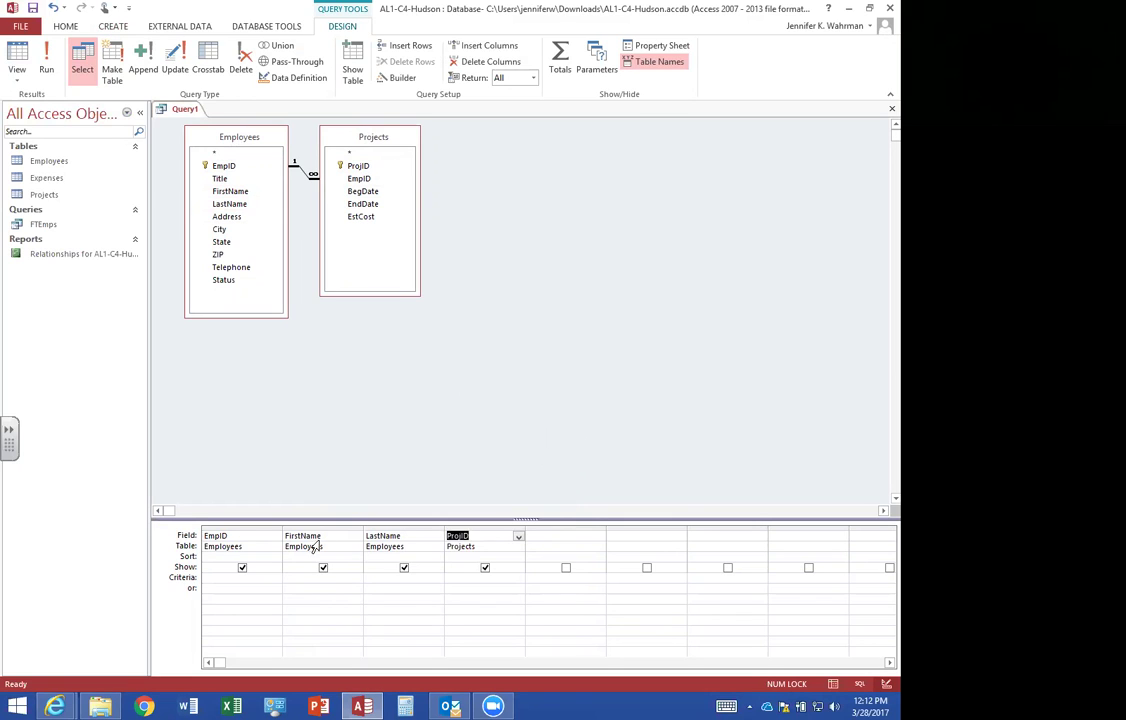
click(214, 577)
text(1)
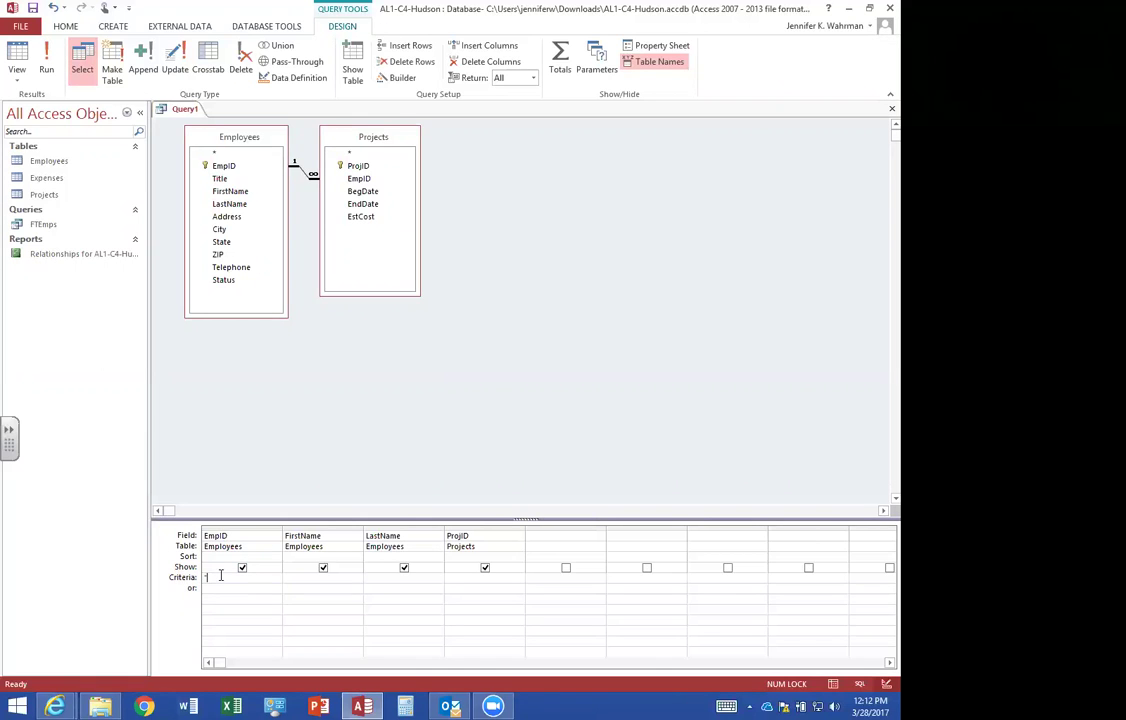
text(941)
text("1947)
click(17, 55)
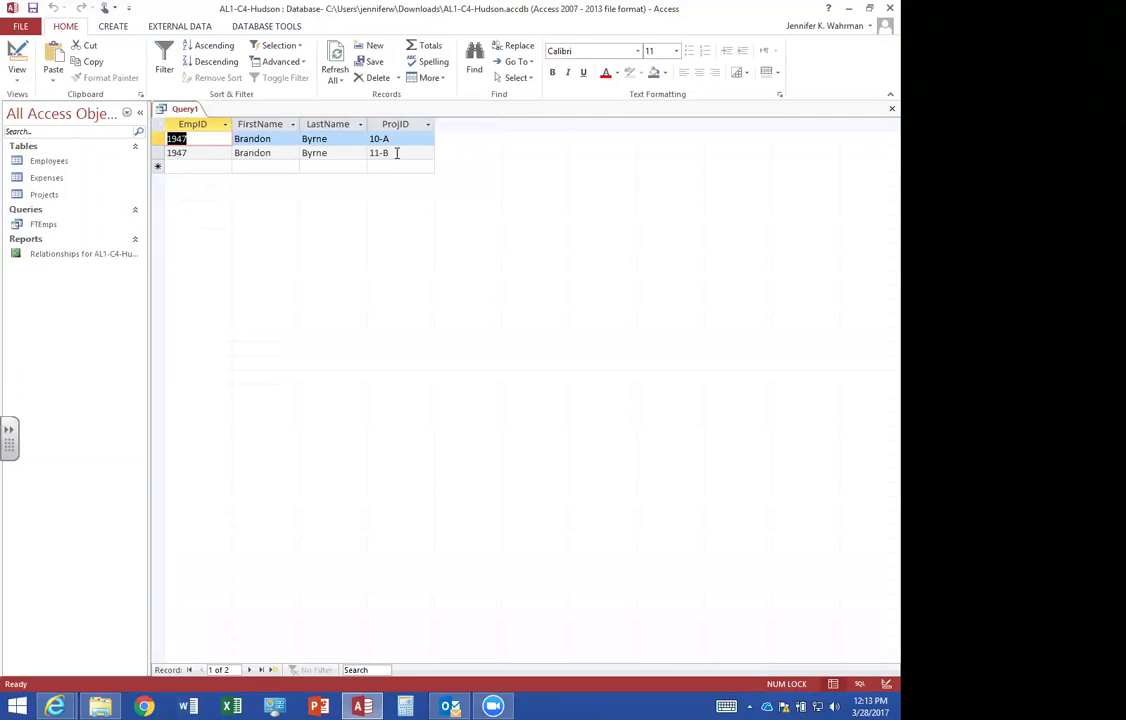
Close the employee 1947 query and save it under the name ProjsManagedByEmp1947.
click(891, 108)
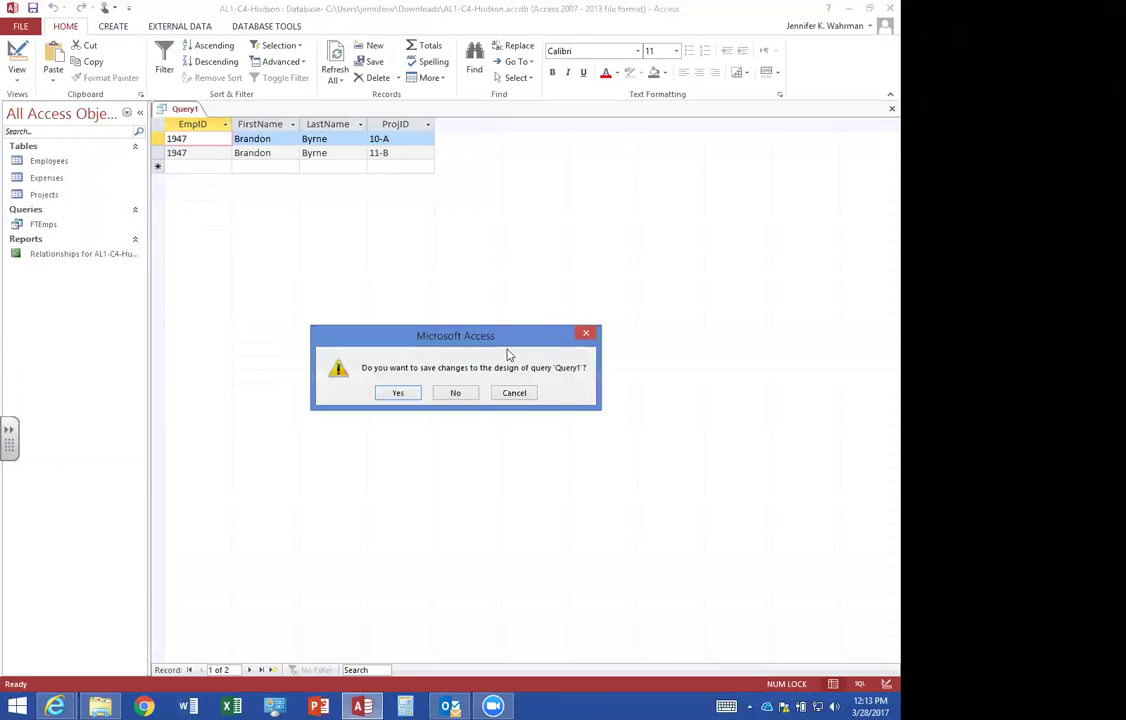
click(398, 393)
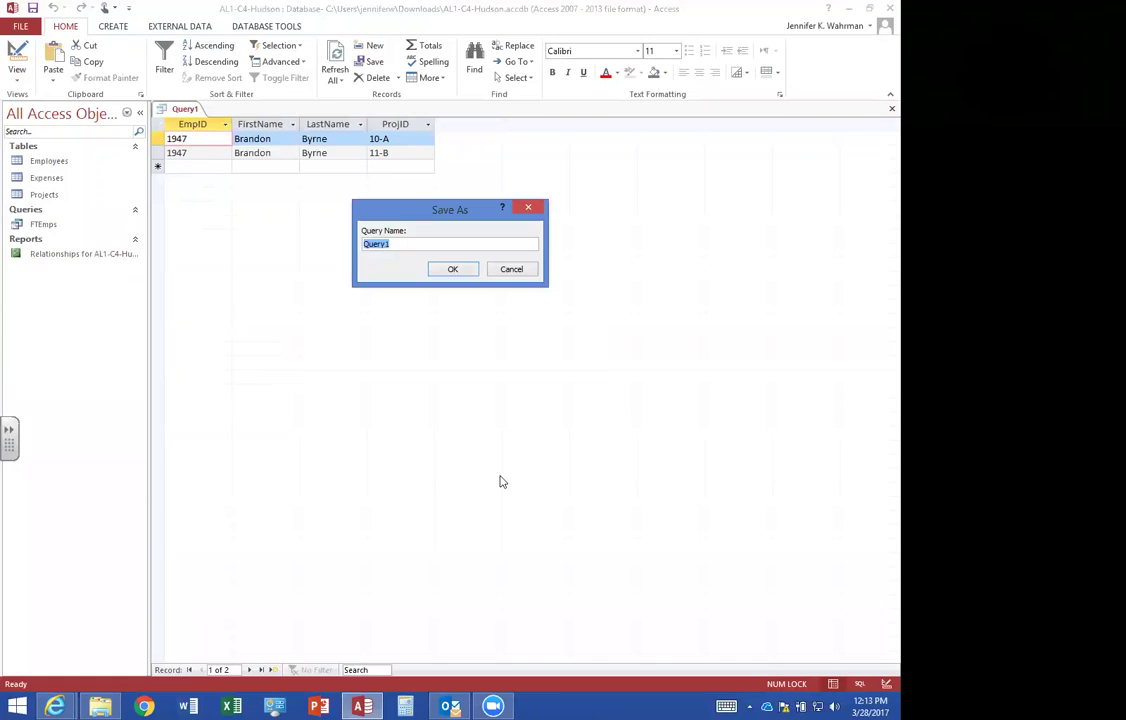
text(ProjsManagedByEmp1947)
click(455, 269)
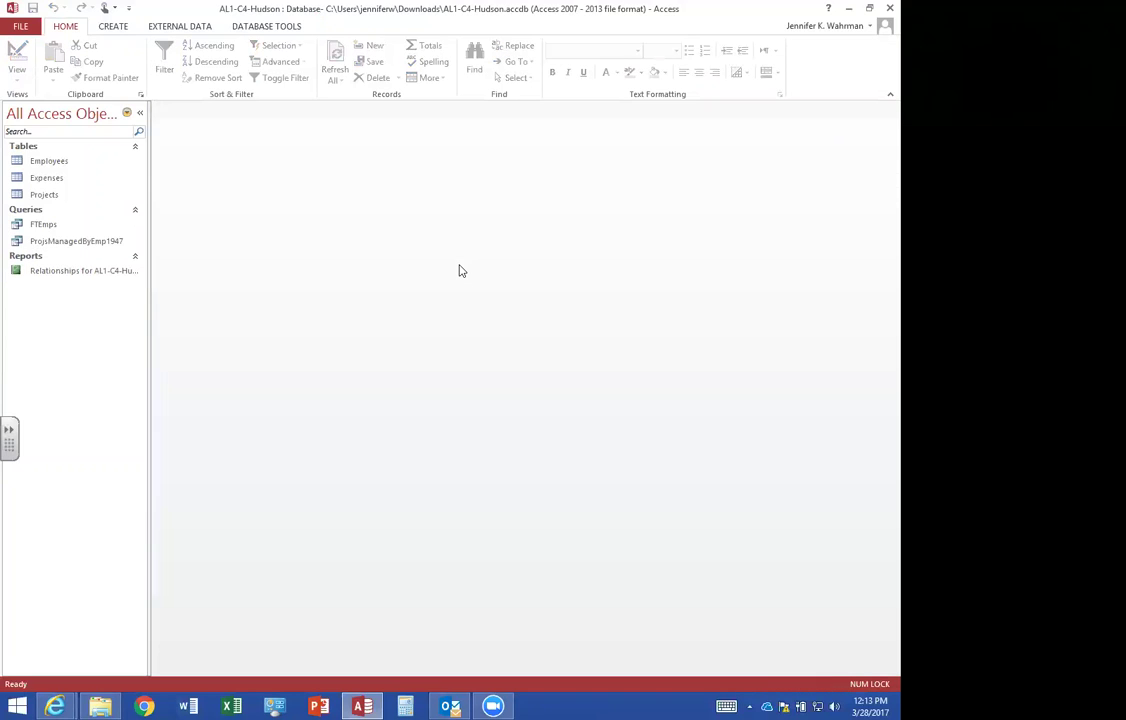
Create a query design with the Expenses and Employees tables, enlarging both field lists to show all fields.
click(105, 26)
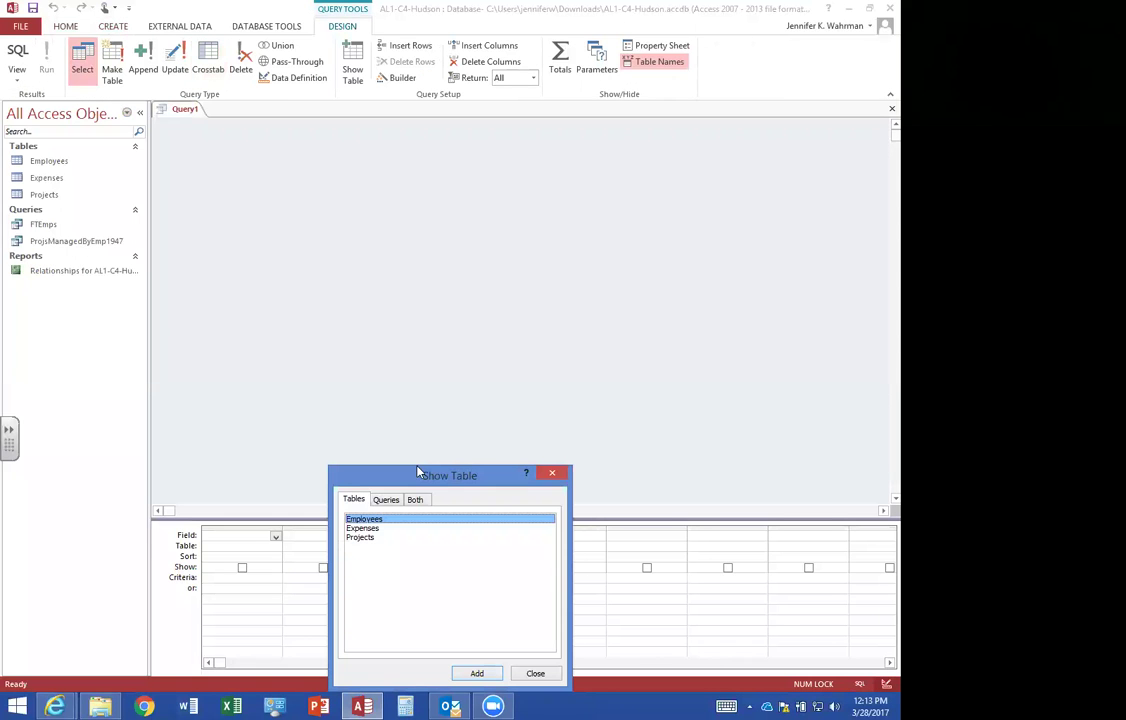
drag(422, 475, 453, 329)
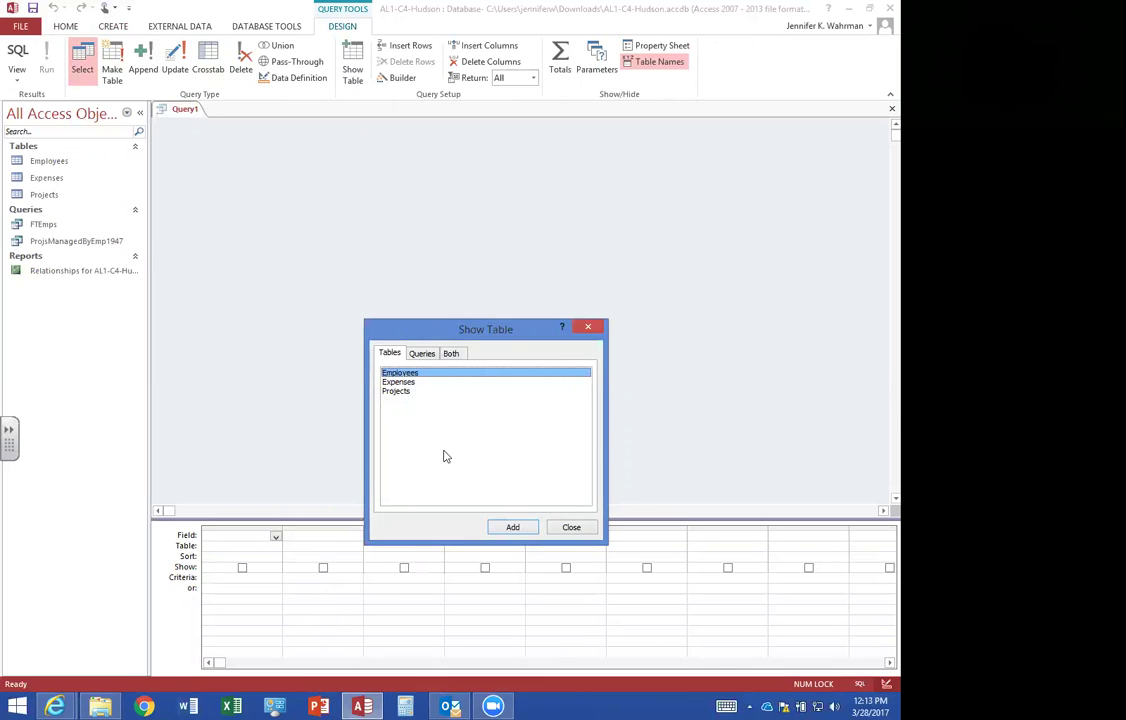
double_click(405, 382)
double_click(400, 372)
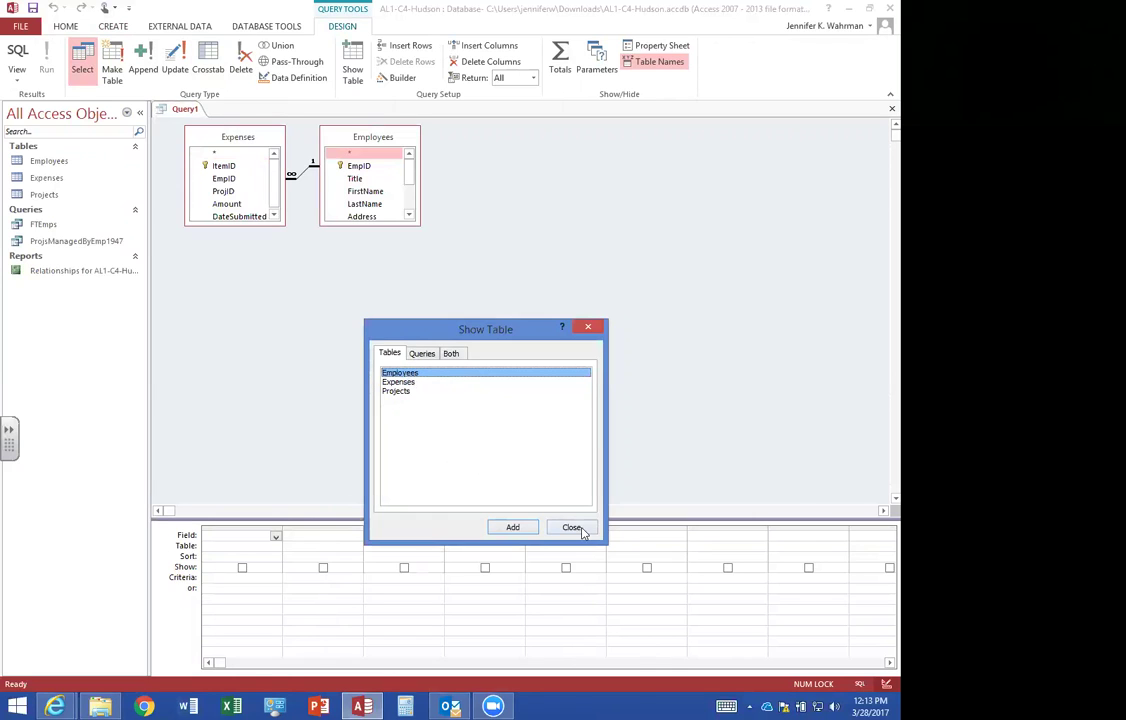
click(571, 527)
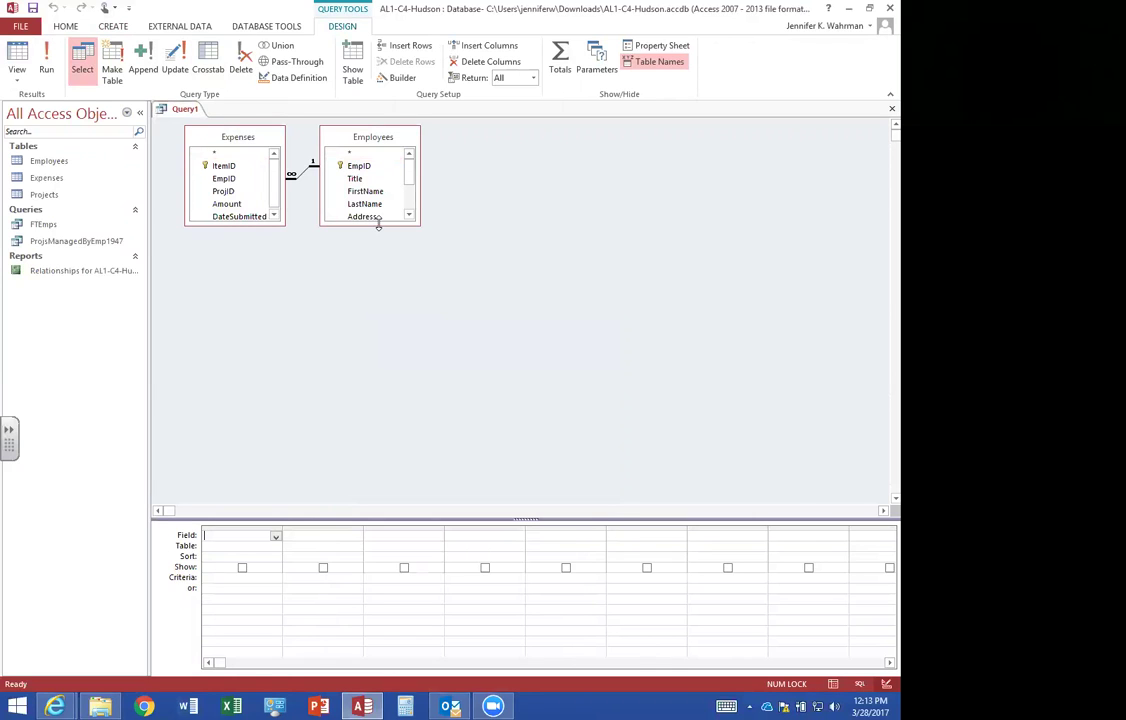
drag(378, 226, 378, 313)
click(241, 224)
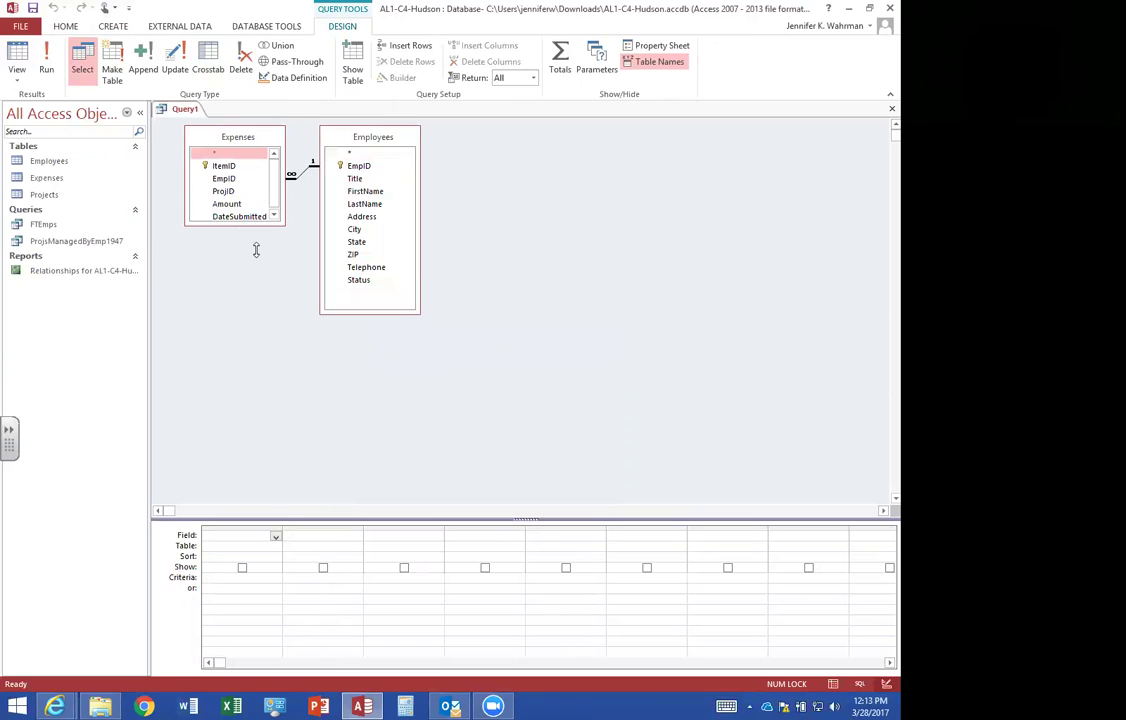
drag(256, 250, 256, 253)
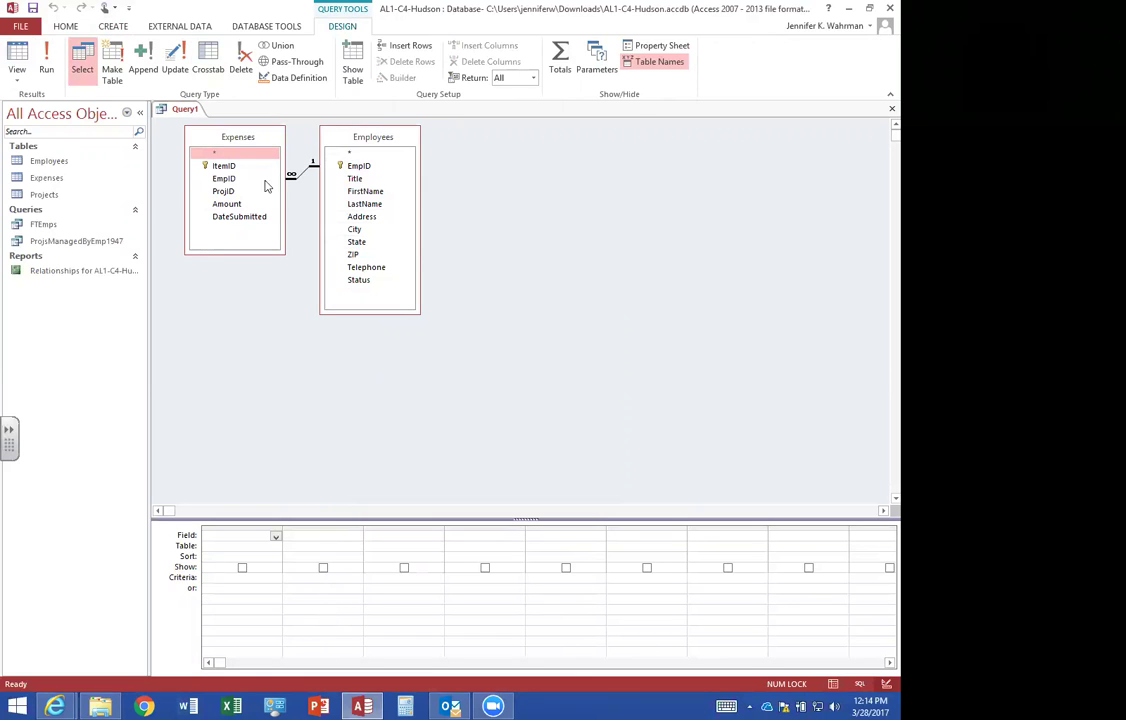
Add ItemID, Amount, DateSubmitted, FirstName and LastName to the query grid.
double_click(224, 166)
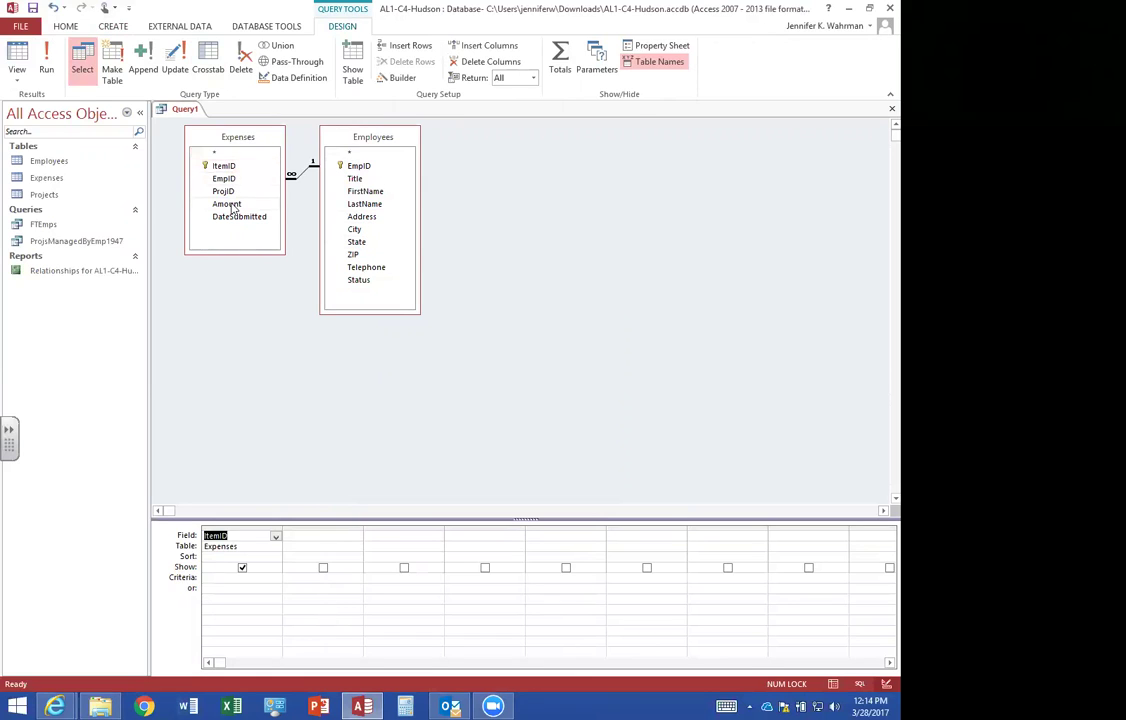
double_click(228, 204)
double_click(236, 217)
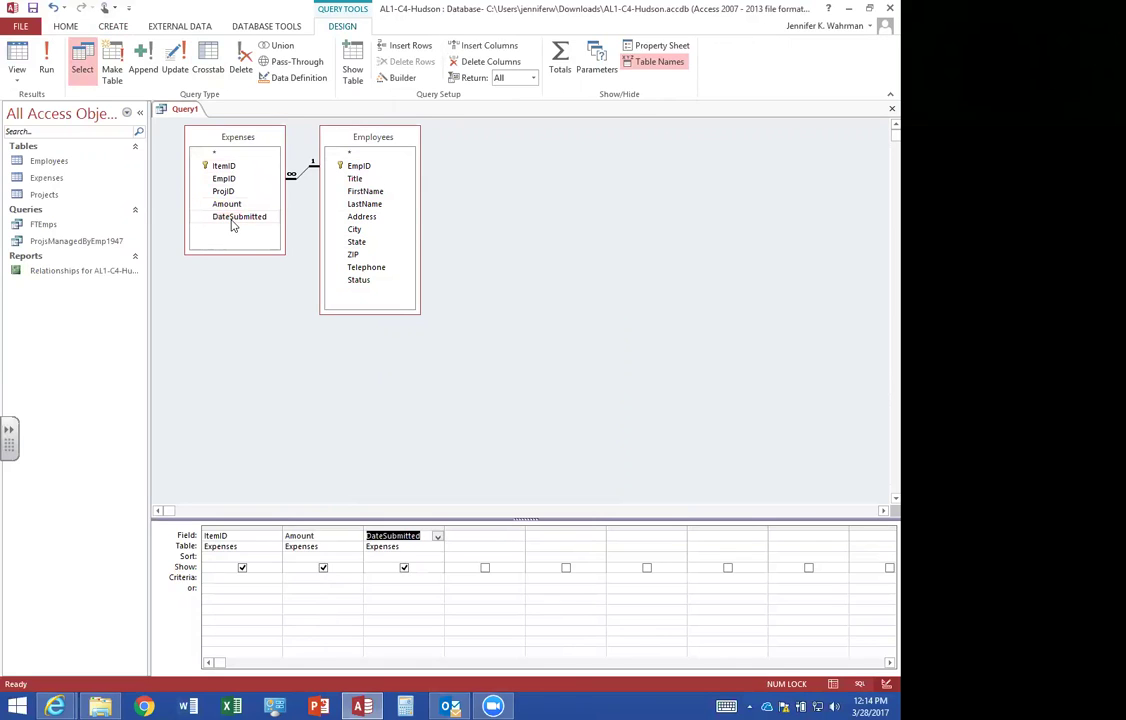
double_click(365, 191)
double_click(364, 204)
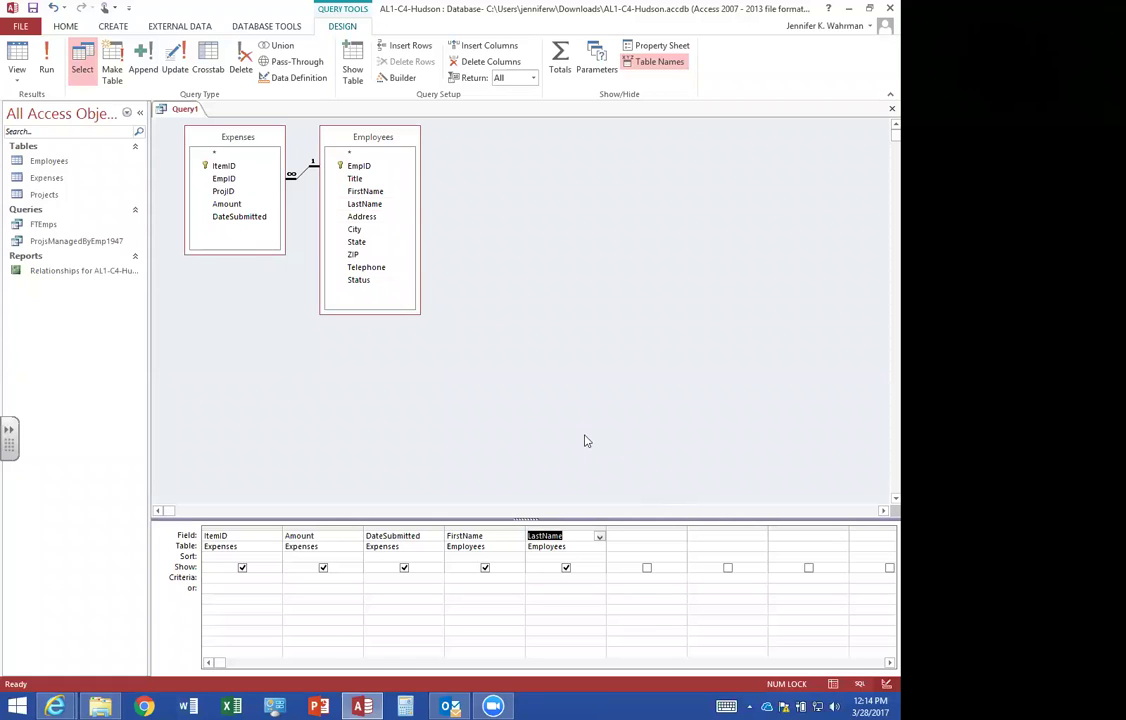
Hide ItemID and limit Amount to values over 250.
click(242, 568)
click(295, 578)
text(>250)
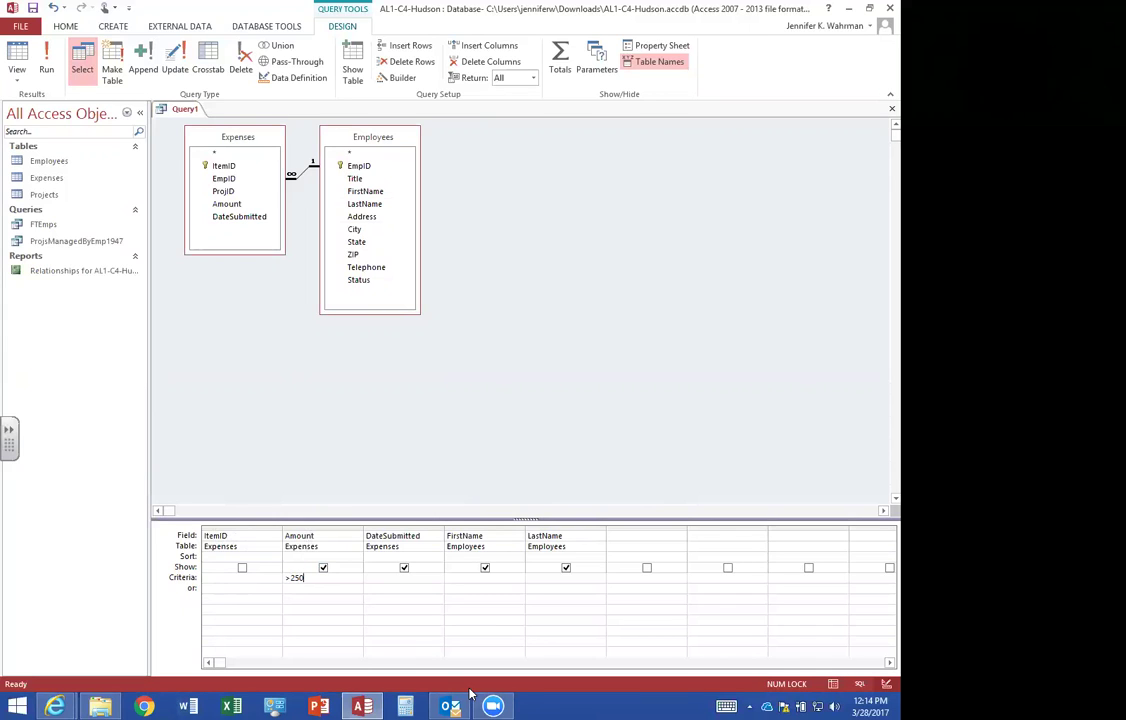
Run the query showing the five expenses over $250, then save it as ExpensesOver$250.
click(46, 62)
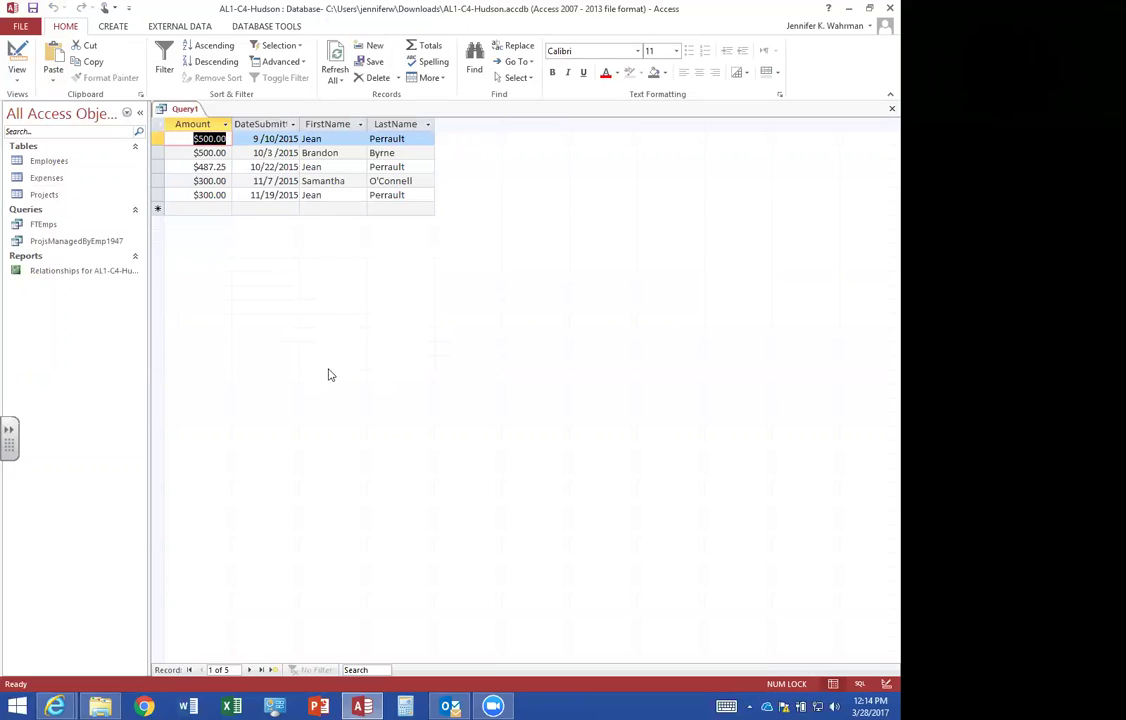
click(892, 109)
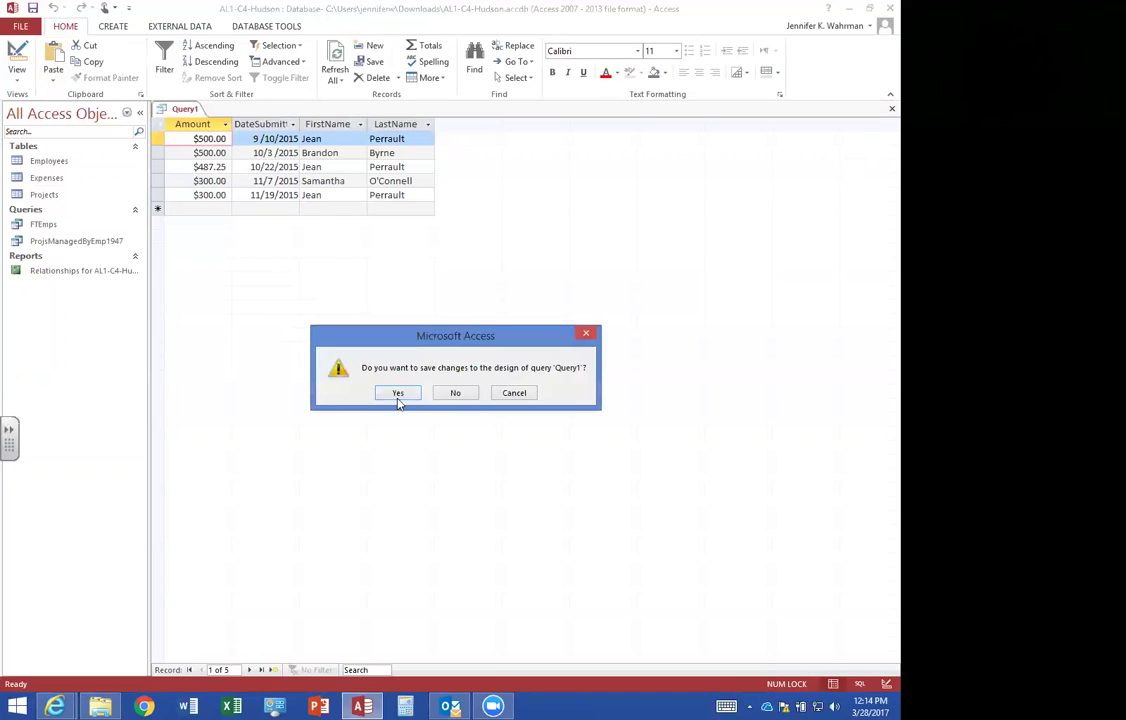
click(397, 392)
text(Expnns)
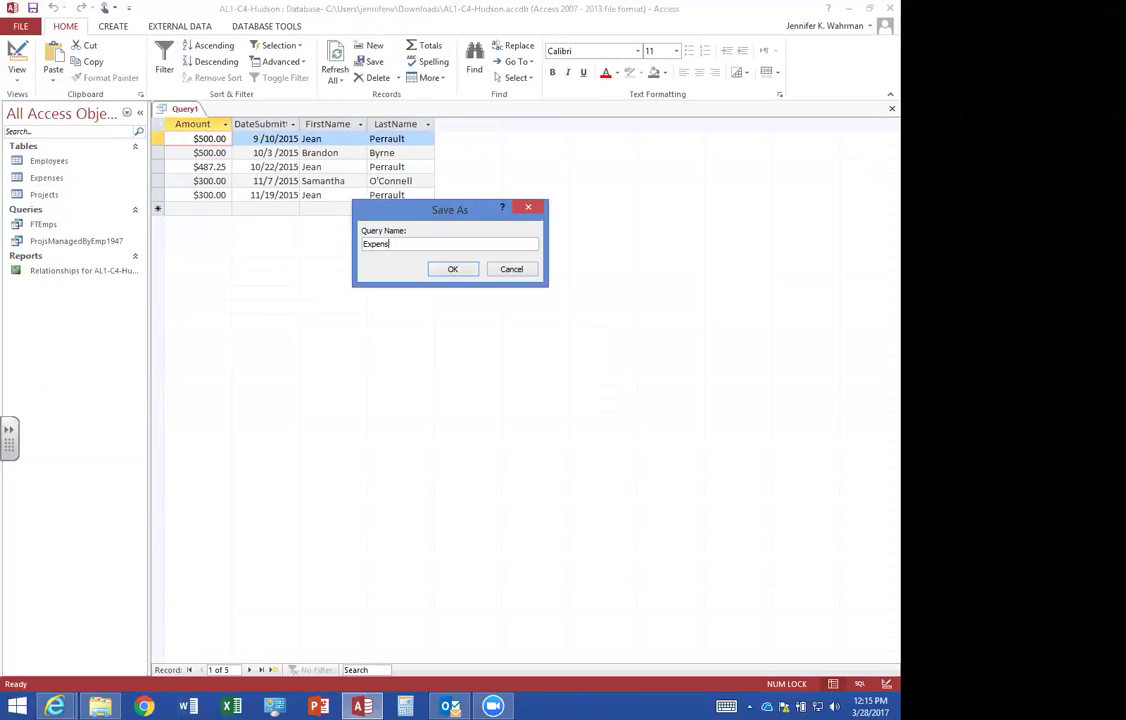
text(esOver$250)
click(453, 270)
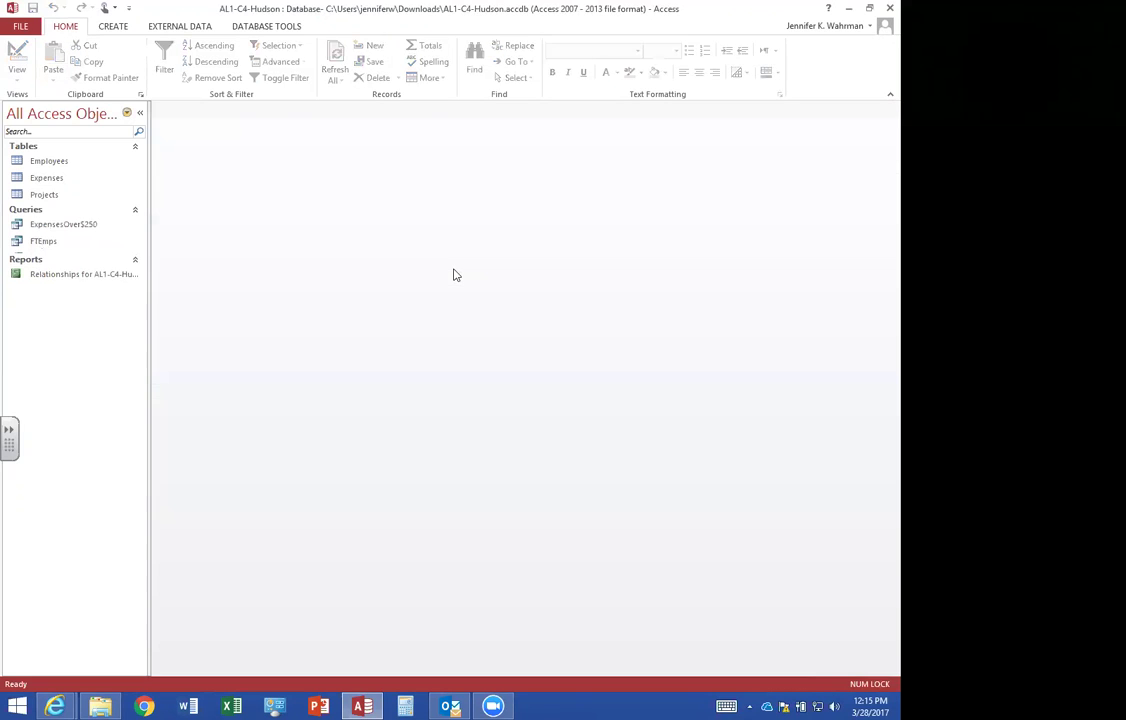
Start a new query design with the Employees and Expenses tables, enlarging both field lists.
click(116, 35)
click(207, 69)
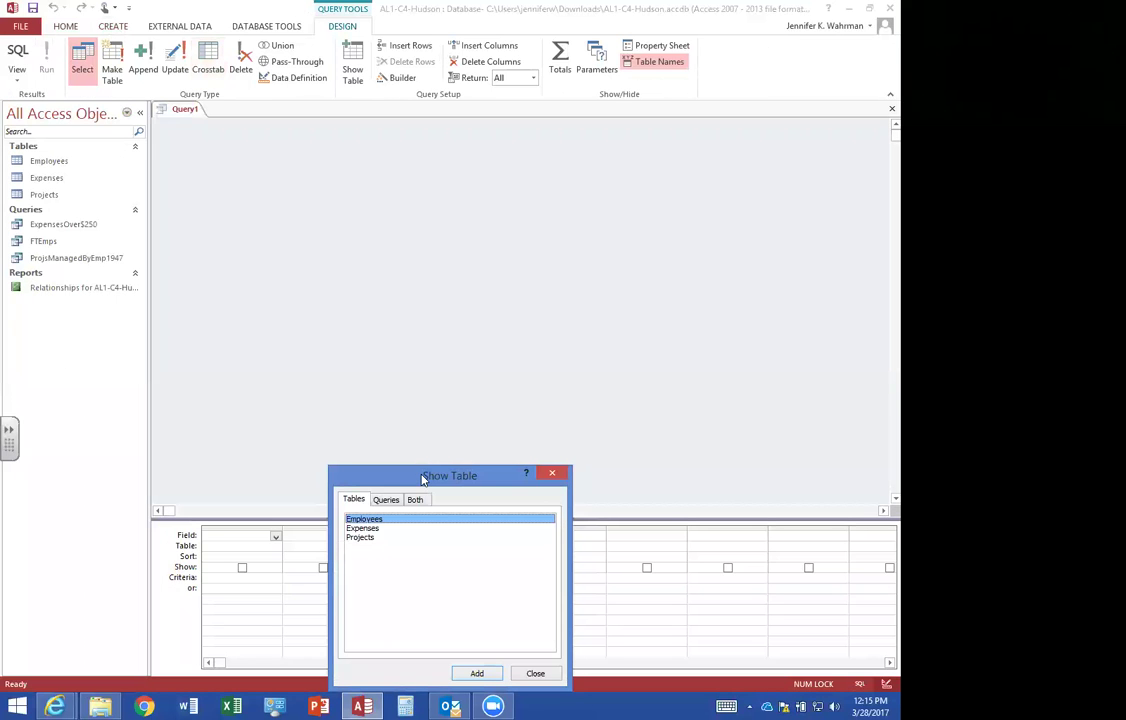
drag(423, 480, 437, 334)
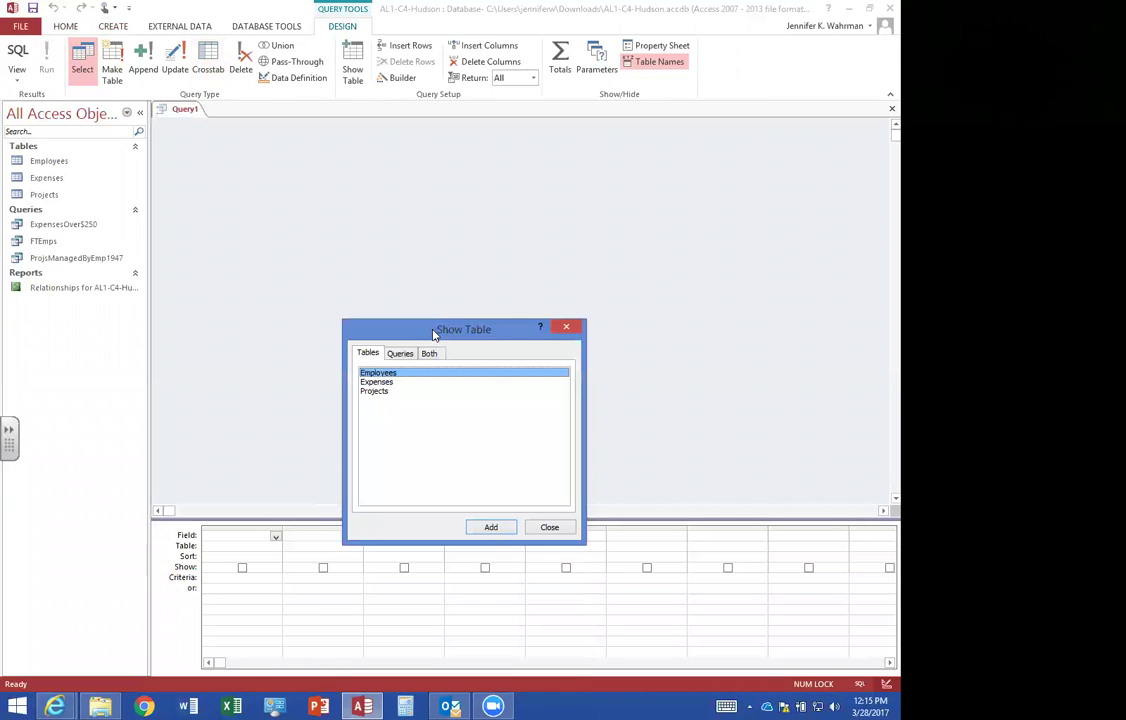
double_click(396, 374)
double_click(393, 382)
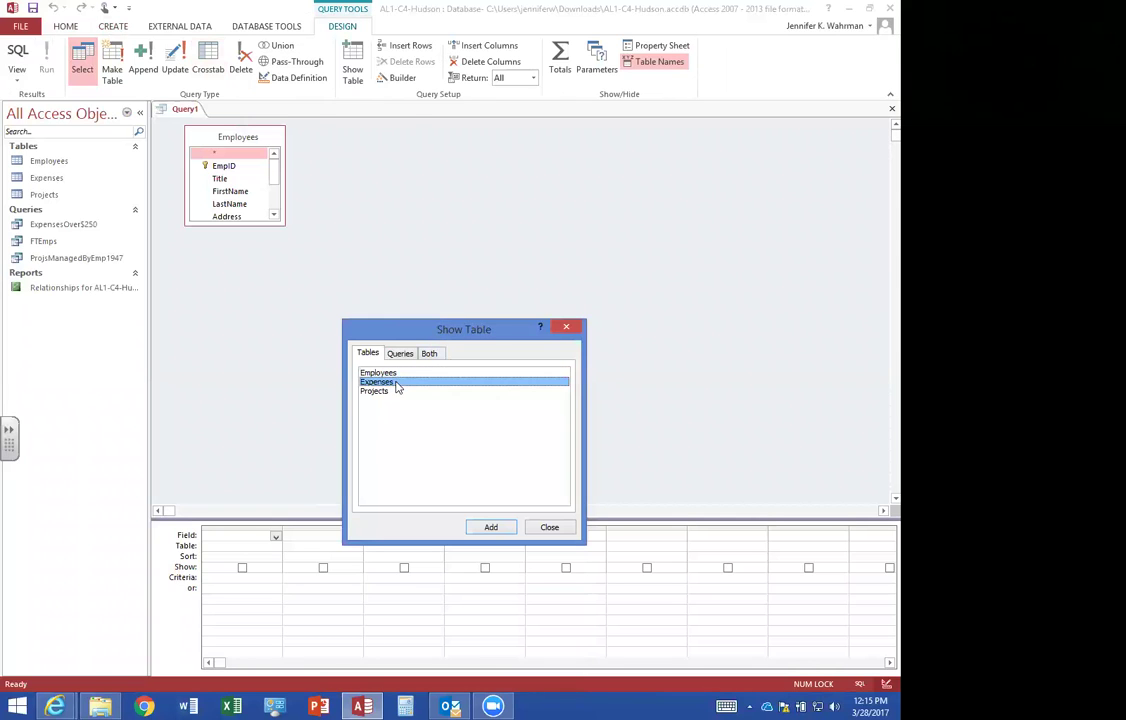
click(551, 528)
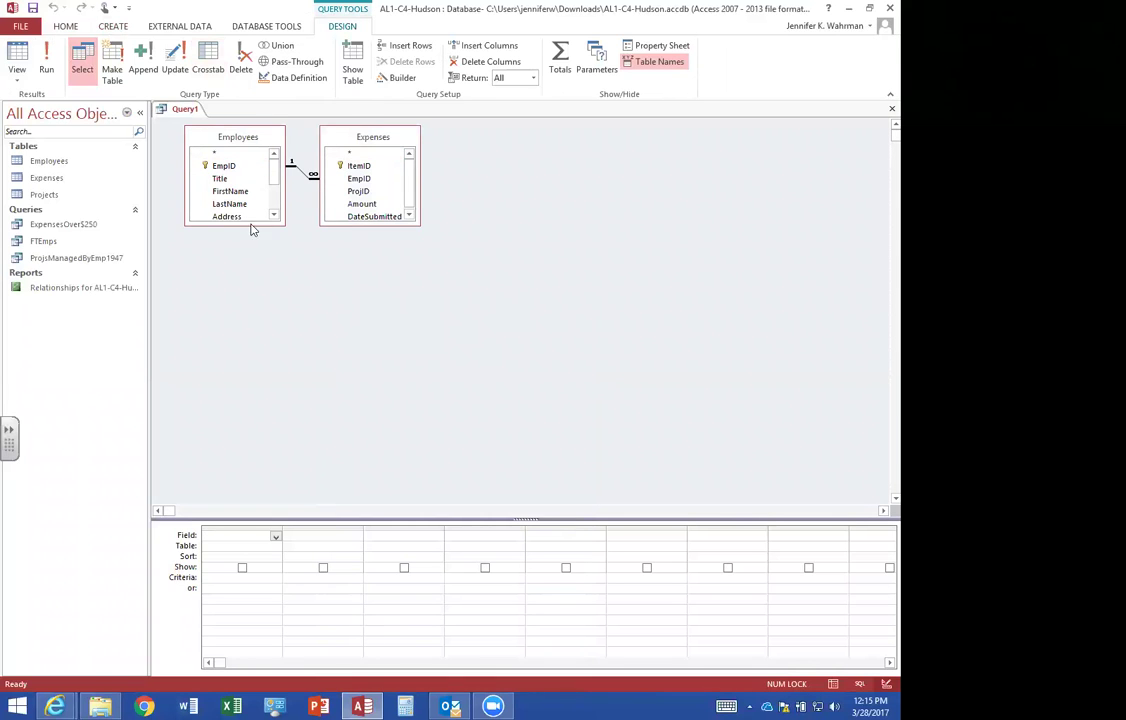
drag(252, 227, 252, 328)
drag(352, 222, 395, 284)
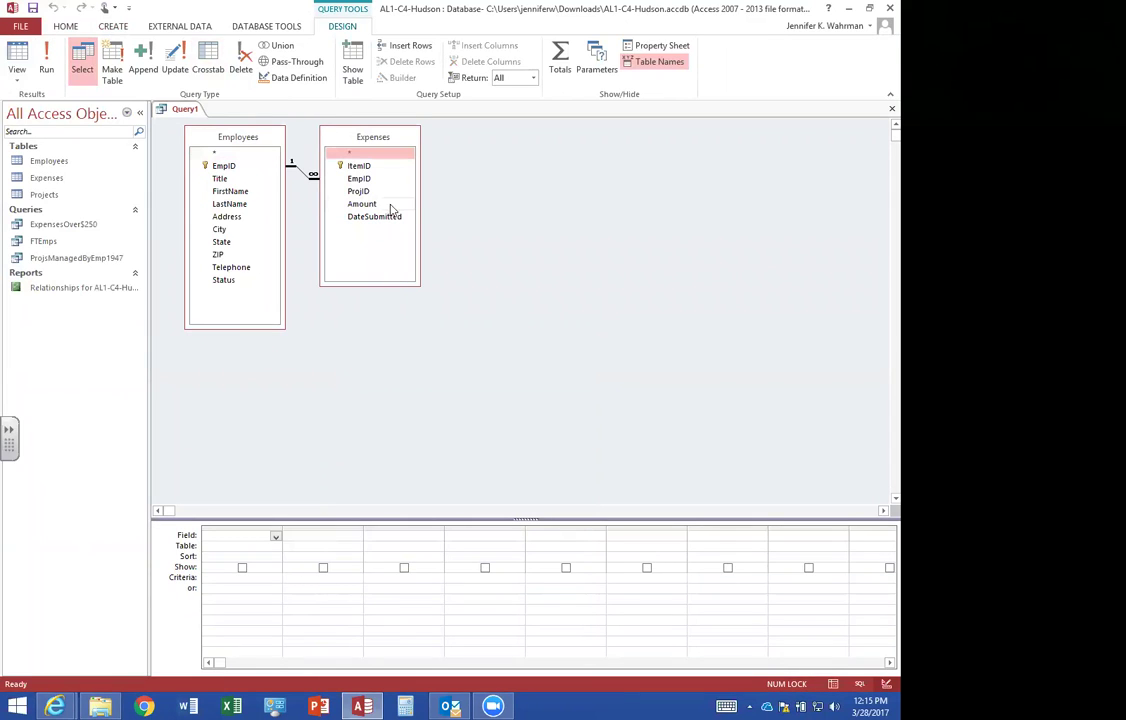
Remove the accidentally added duplicate Employees_1 table from the query design.
click(352, 60)
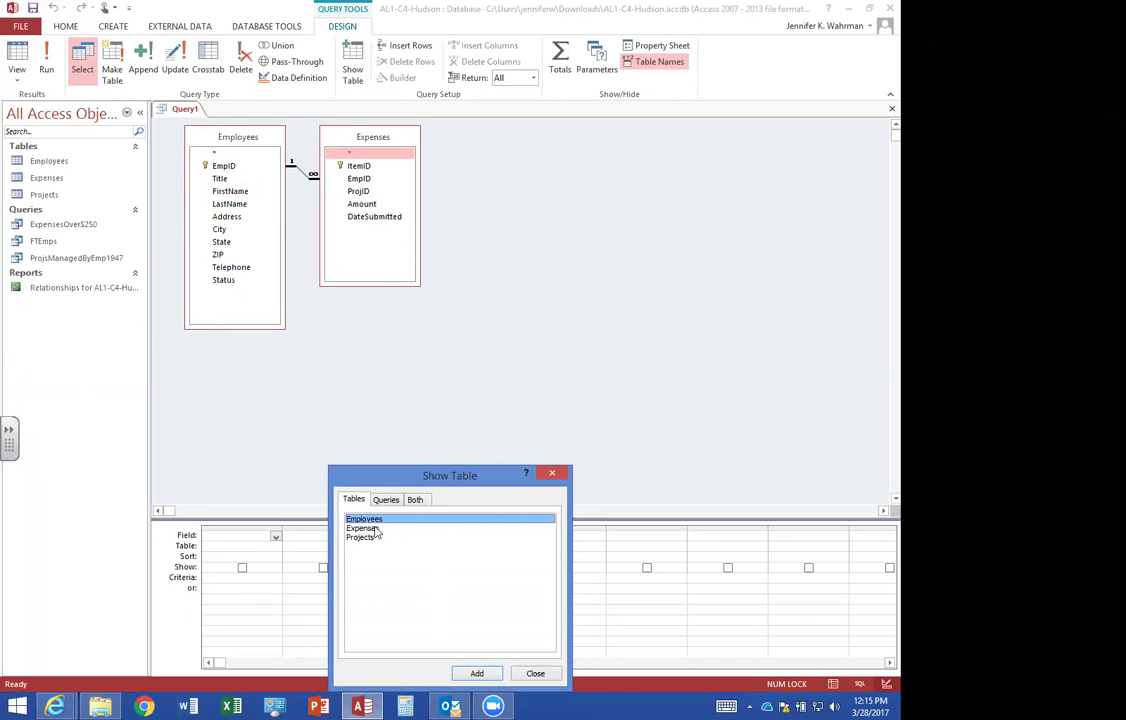
double_click(381, 526)
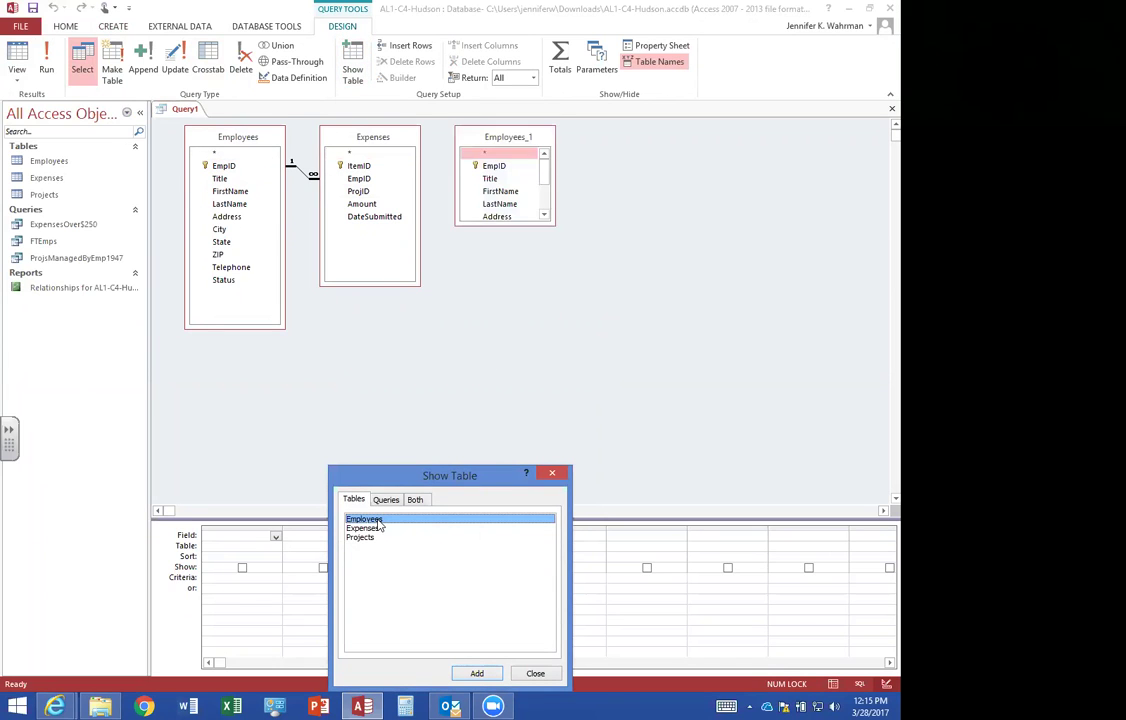
click(535, 673)
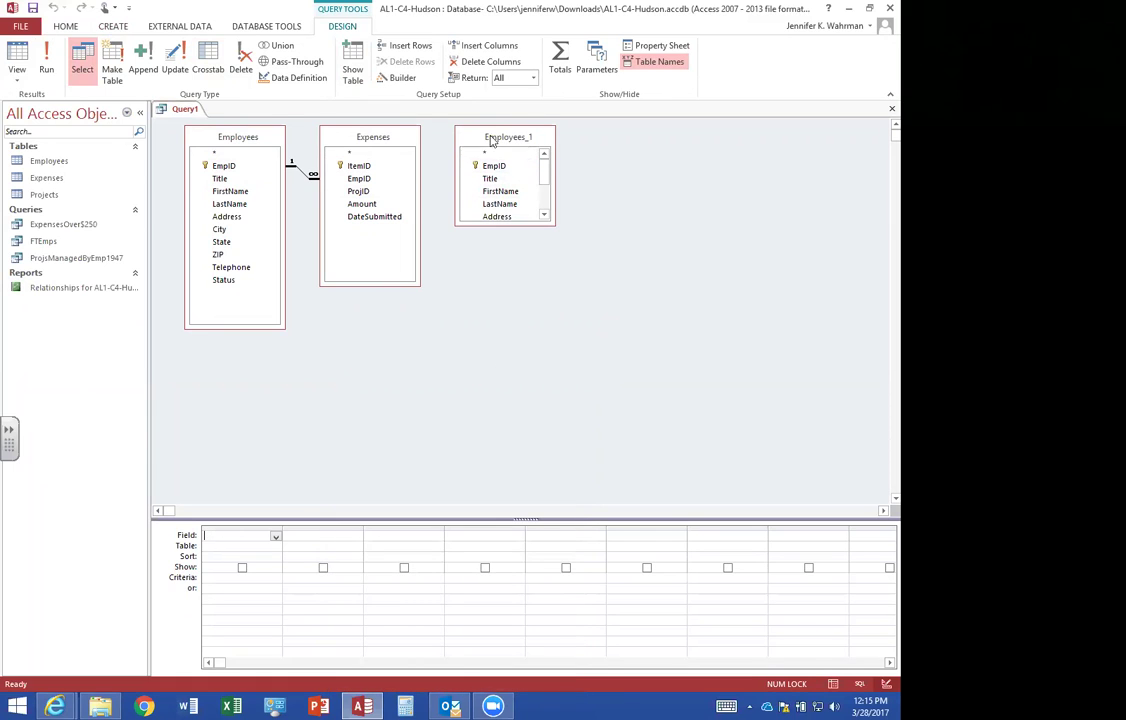
right_click(478, 137)
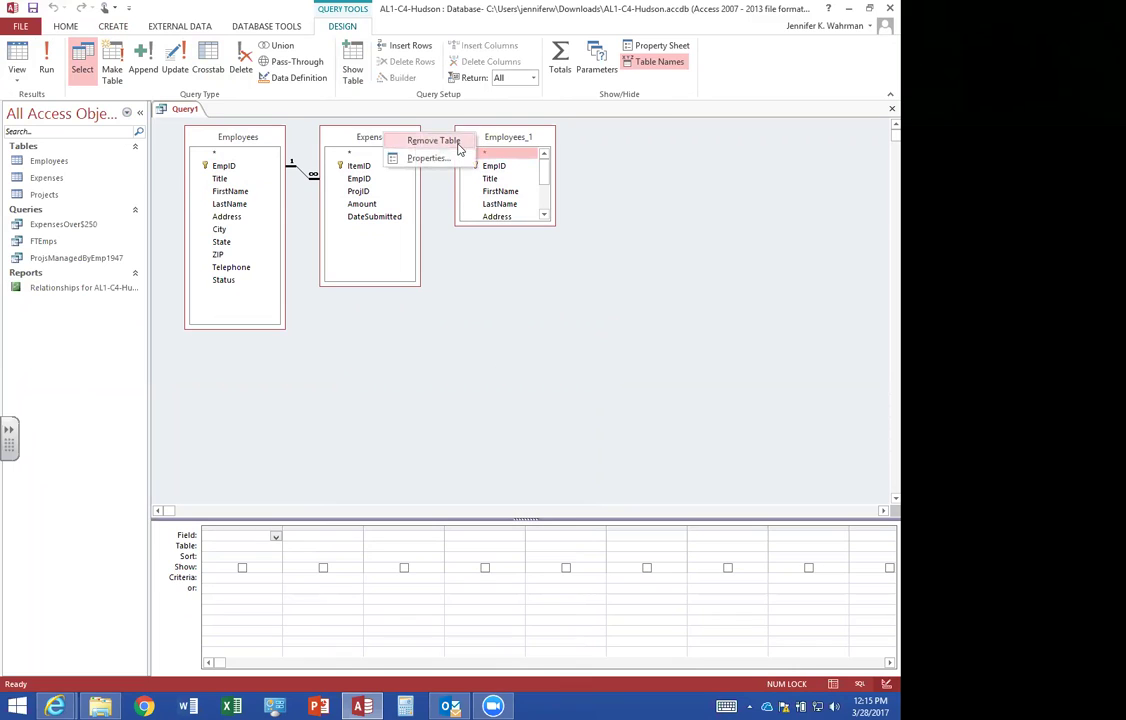
click(433, 140)
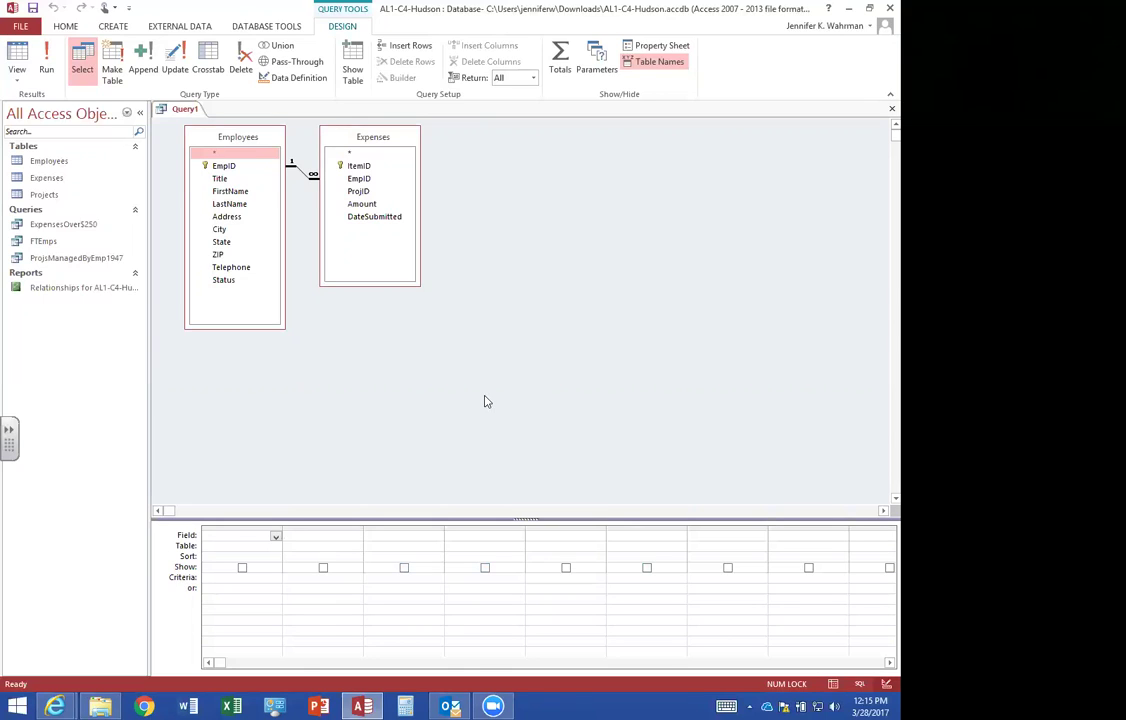
Add EmpID, FirstName, LastName, ProjID, Amount and DateSubmitted to the query grid.
double_click(226, 166)
double_click(233, 192)
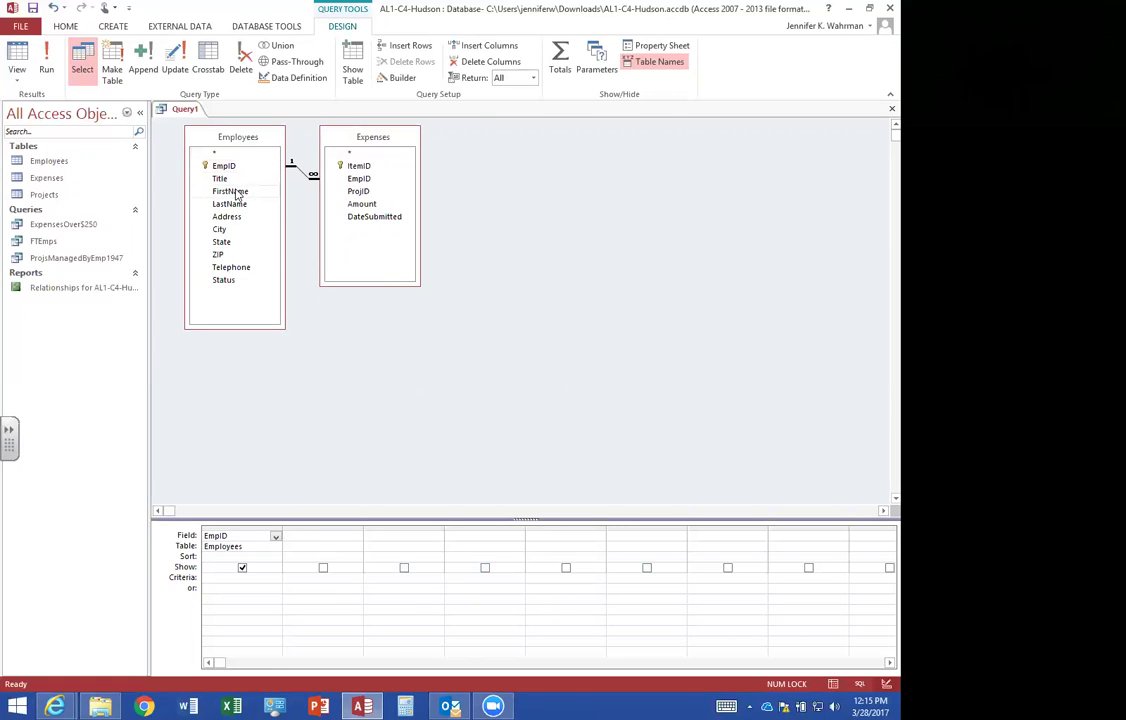
double_click(231, 204)
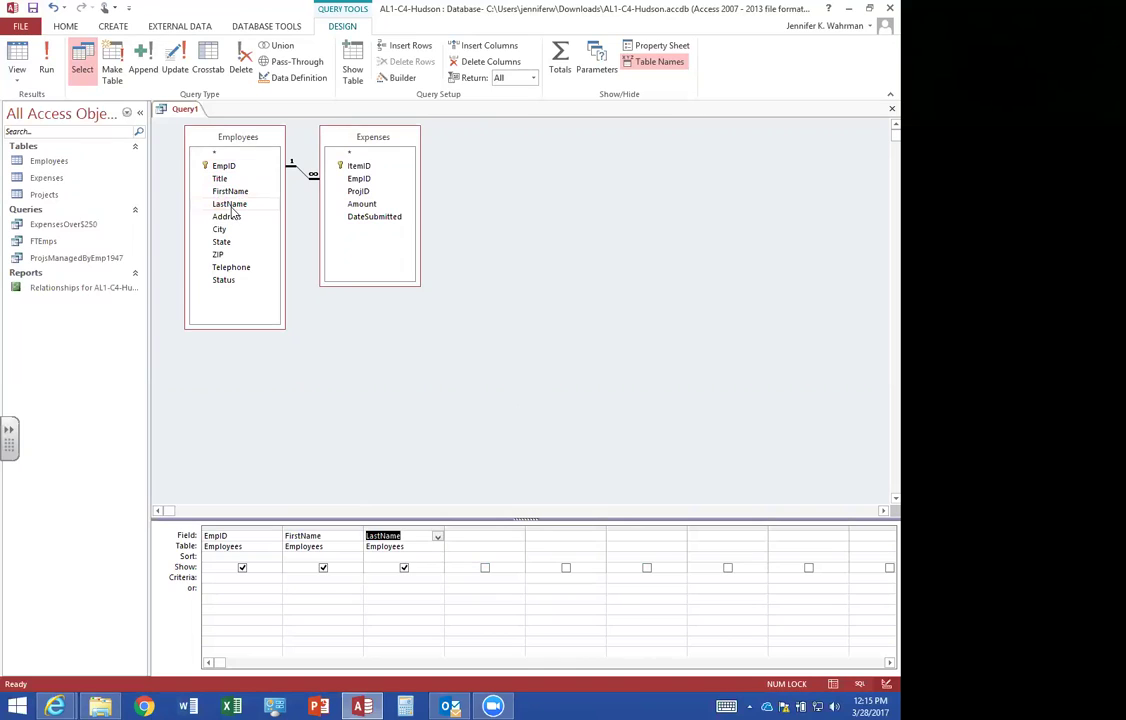
click(371, 193)
double_click(371, 193)
double_click(363, 204)
double_click(372, 217)
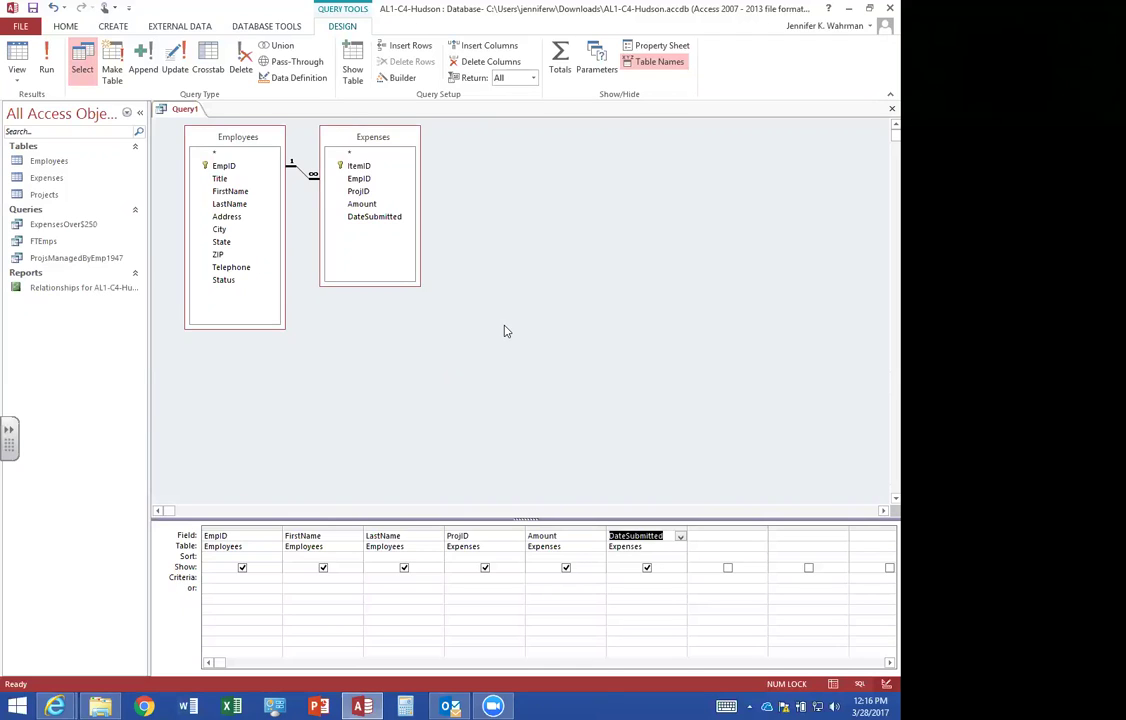
Hide EmpID and set its criterion to 1947.
click(242, 568)
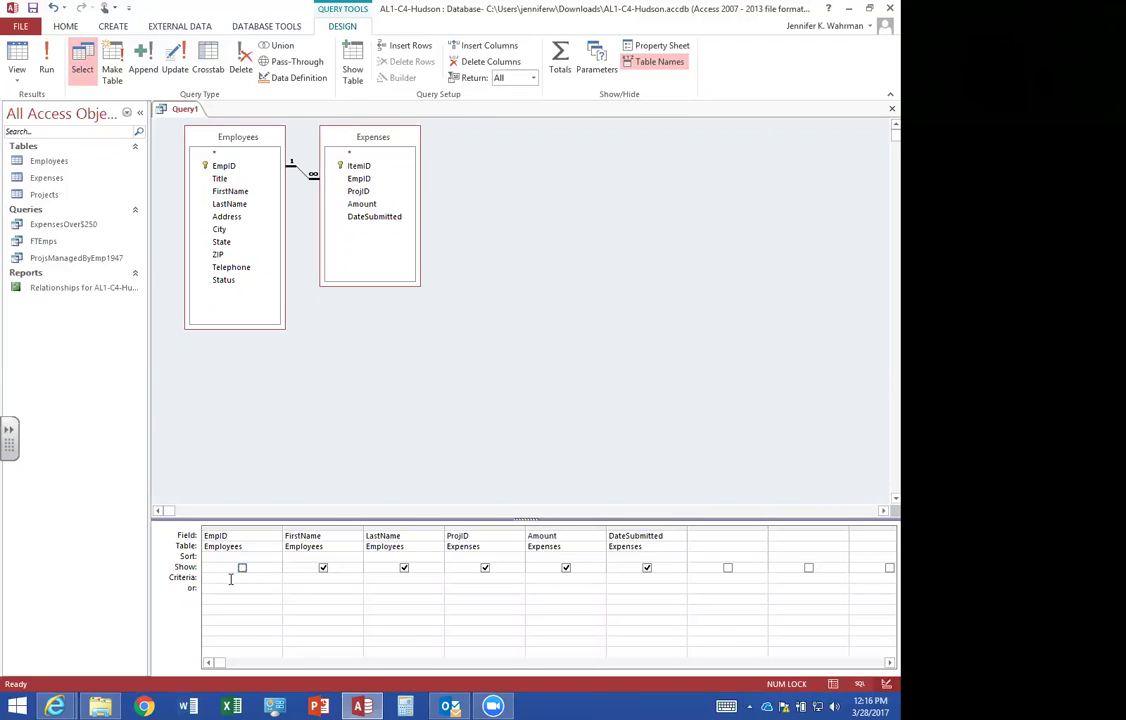
click(212, 578)
text(1947")
Run the employee 1947 expenses query, save it as ExpSubmittedBy1947, then open the Employees table.
click(47, 62)
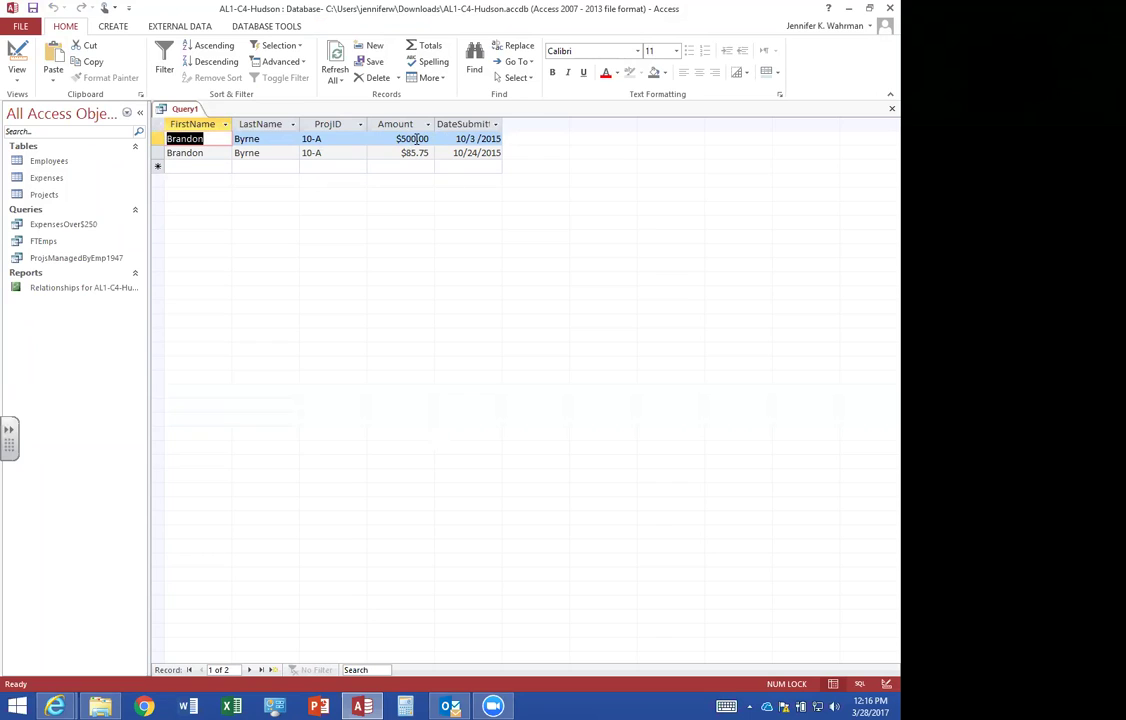
click(891, 108)
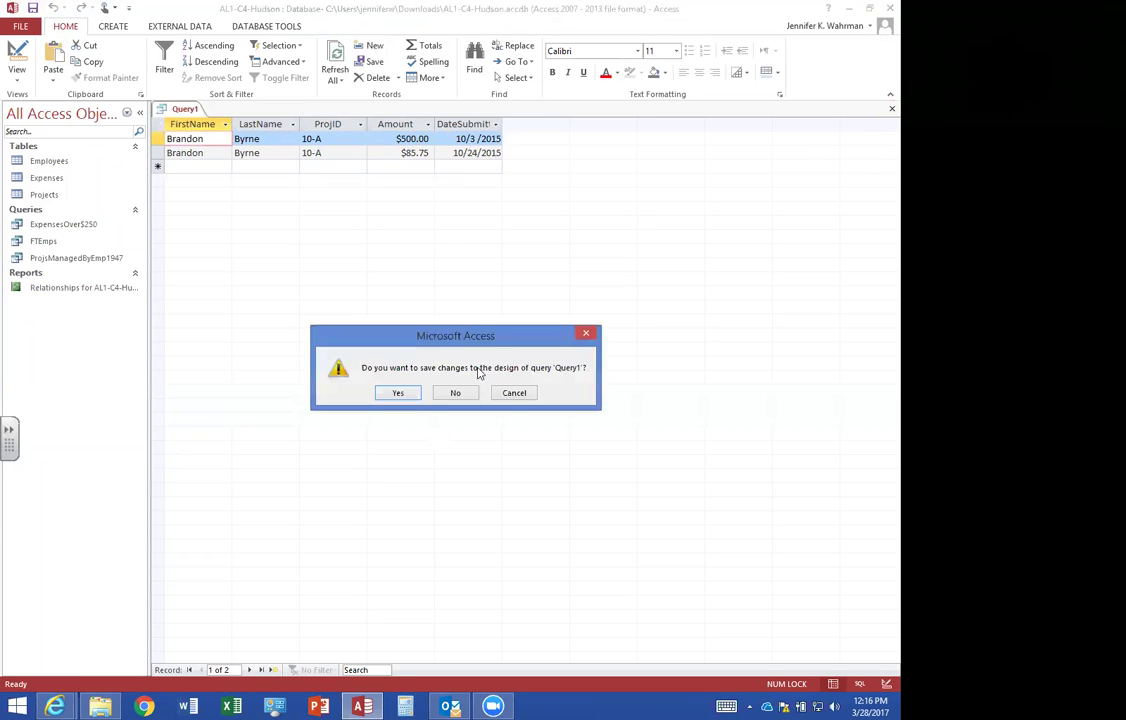
click(398, 393)
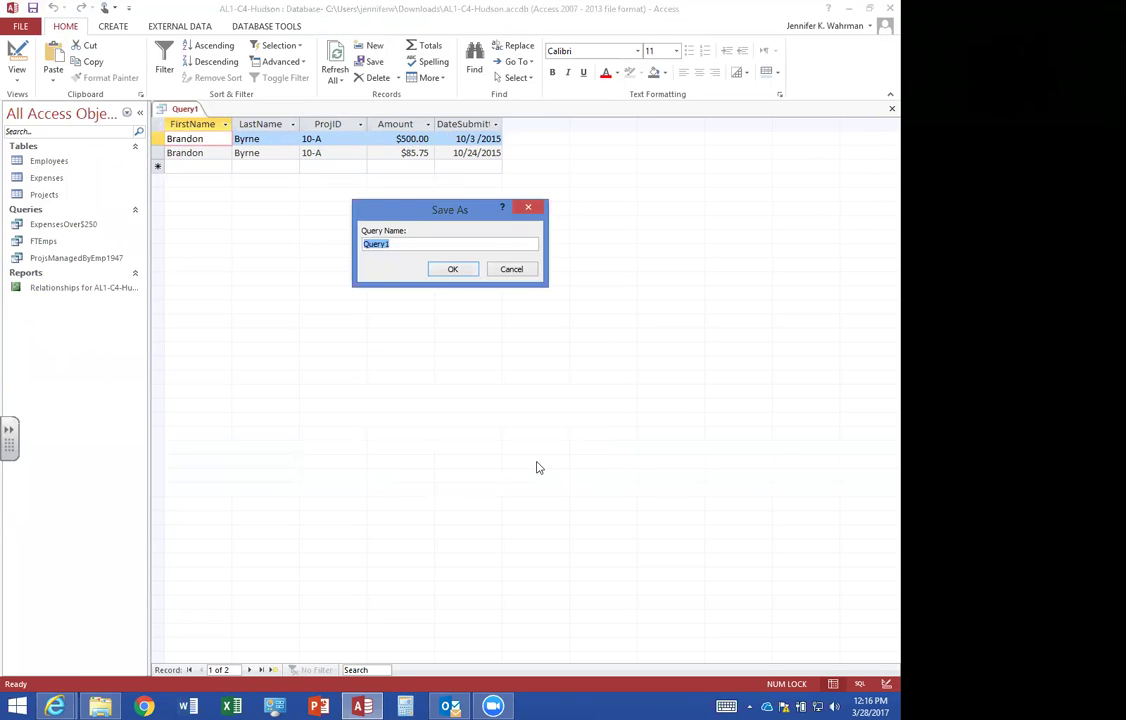
text(Ex)
text(SubmittedBy1947)
key(Return)
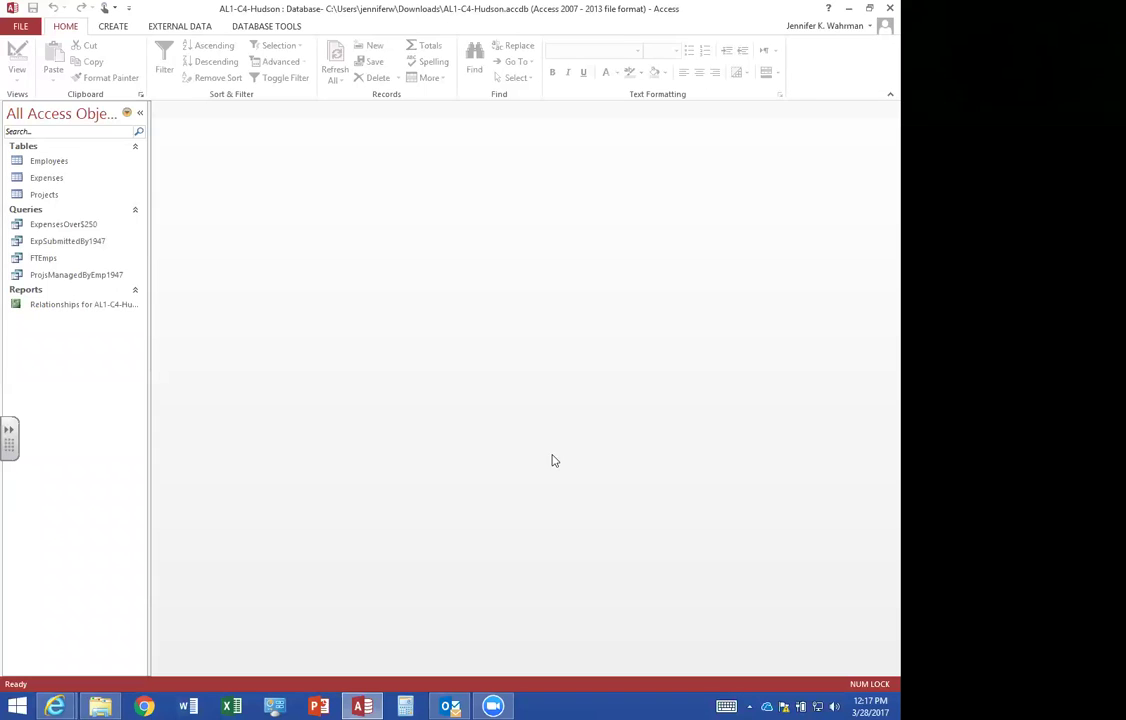
click(66, 167)
double_click(66, 167)
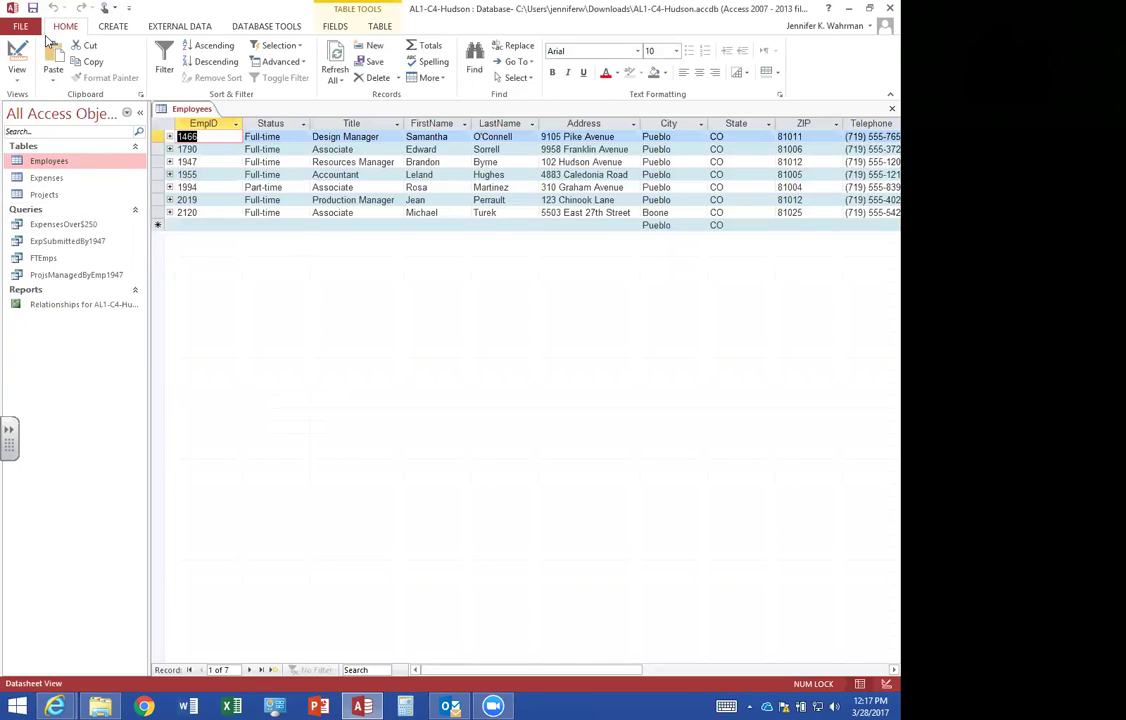
Apply the Zip Code input mask to the ZIP field, storing the dash with the data, and save the table.
click(18, 55)
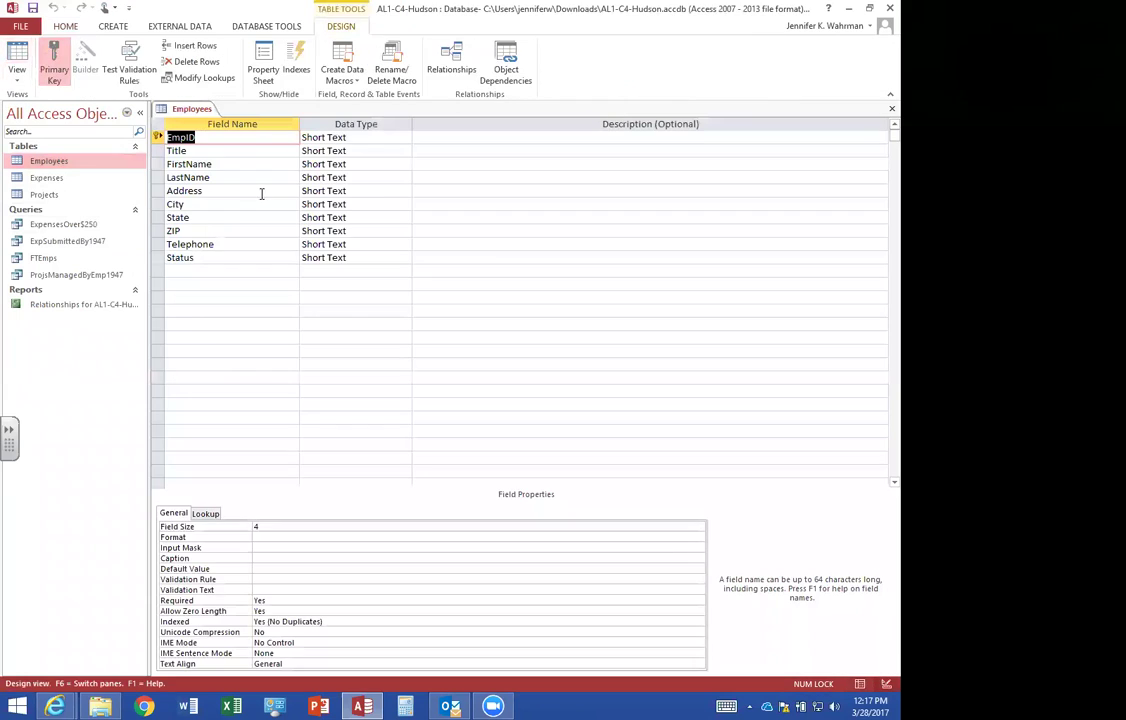
click(194, 230)
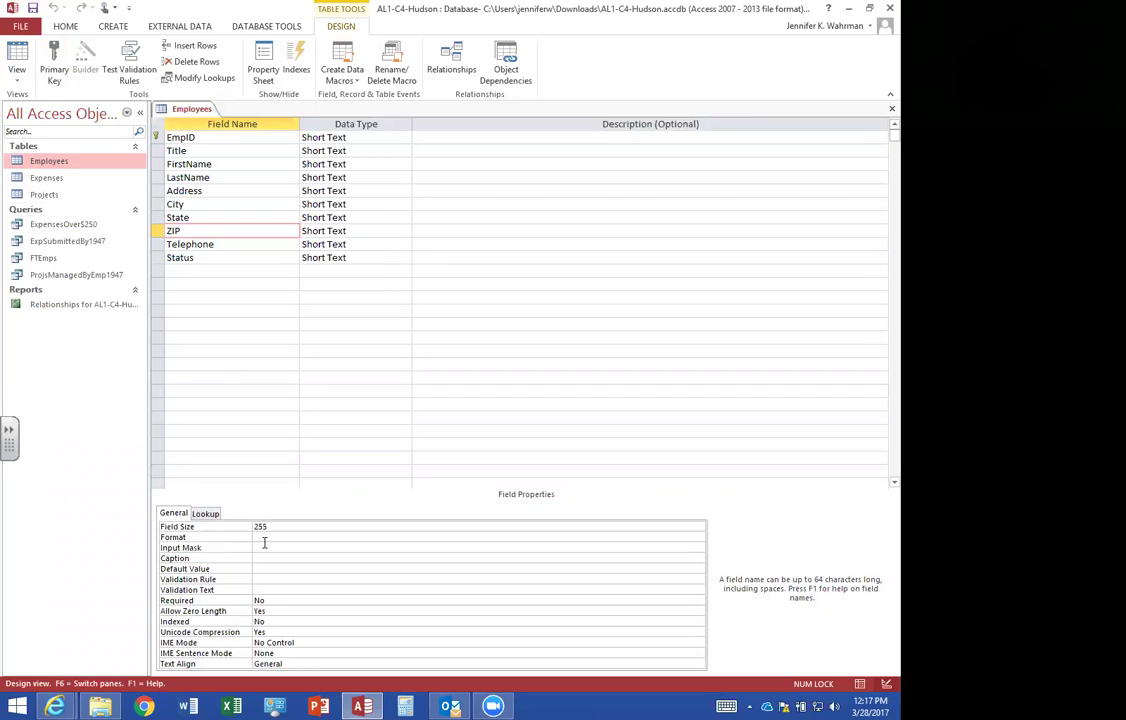
click(300, 547)
click(698, 547)
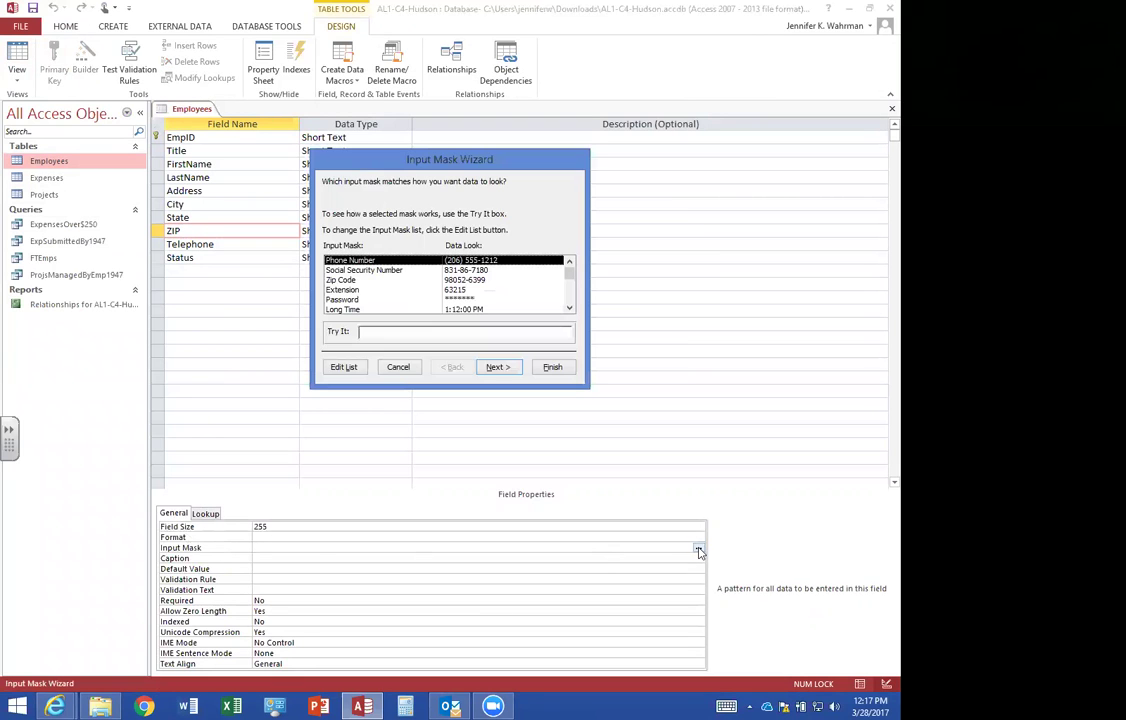
click(350, 282)
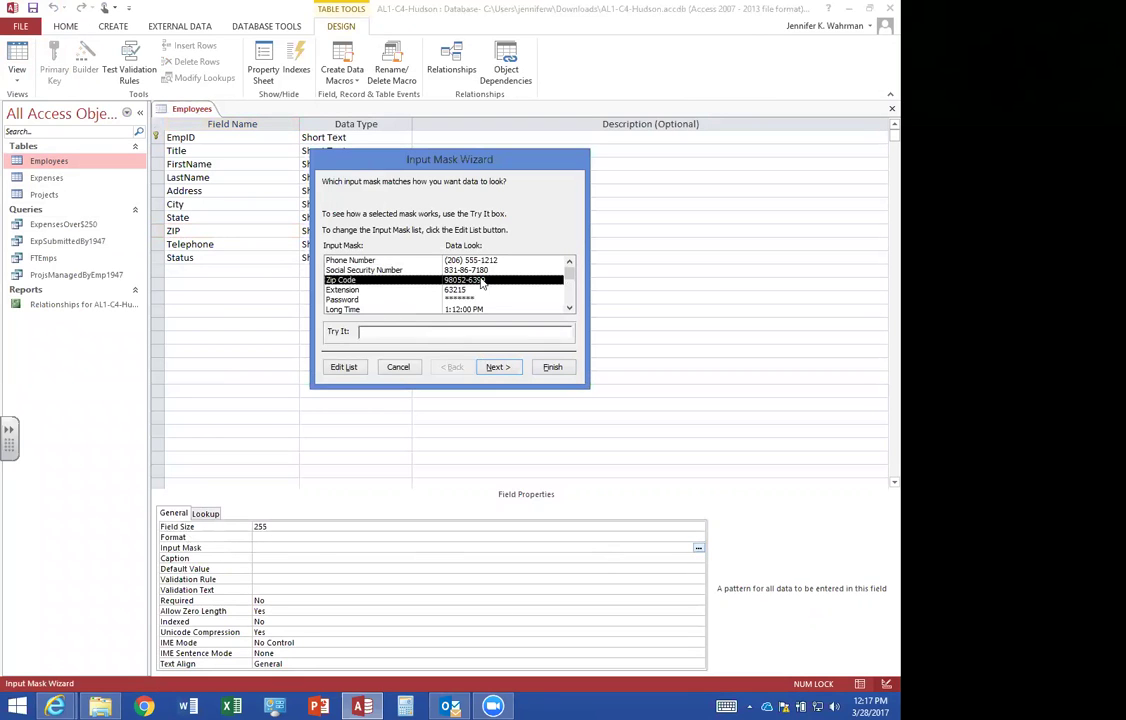
click(497, 367)
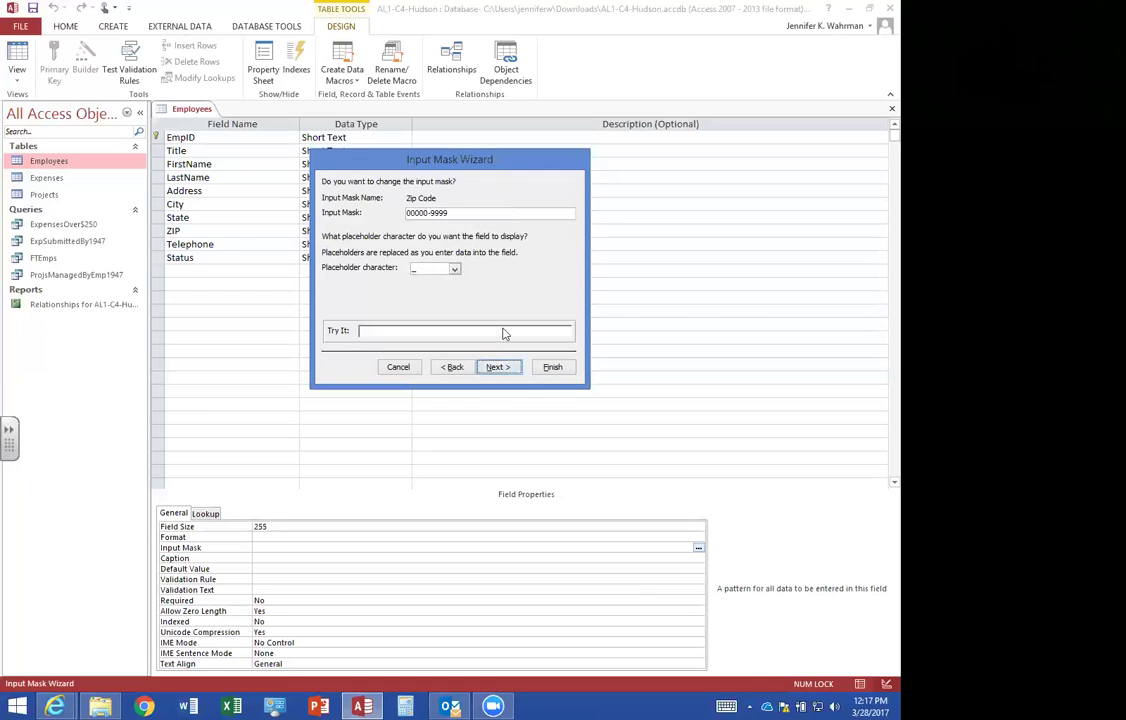
click(497, 367)
click(329, 199)
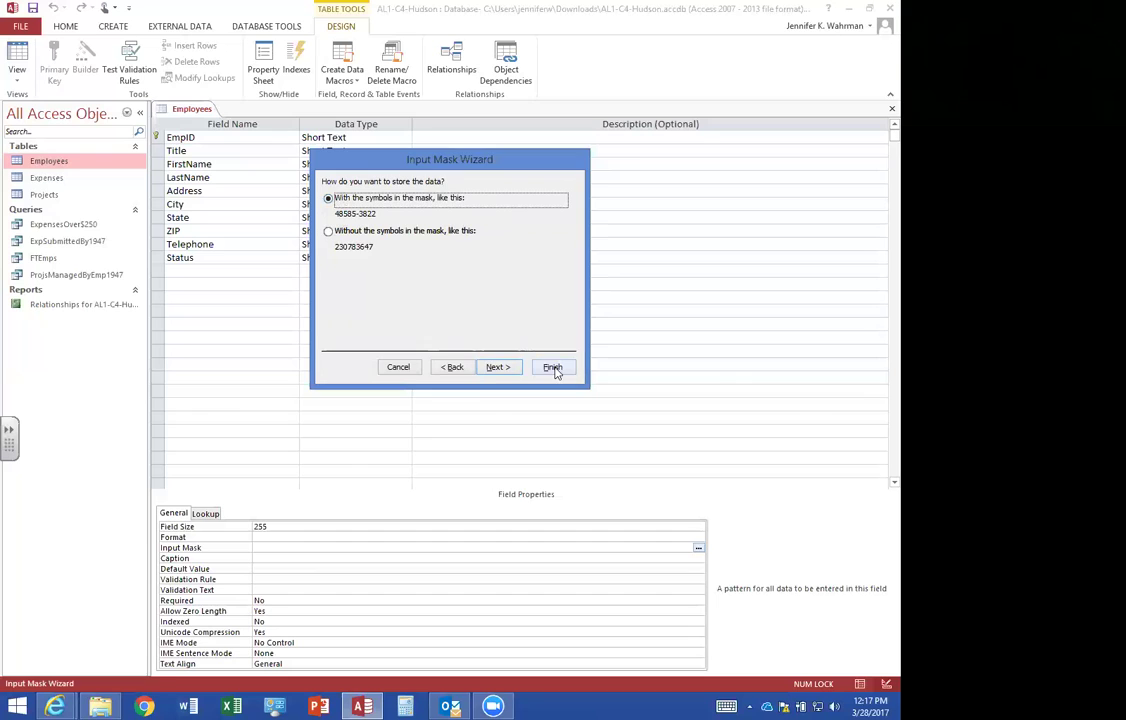
click(552, 367)
click(18, 55)
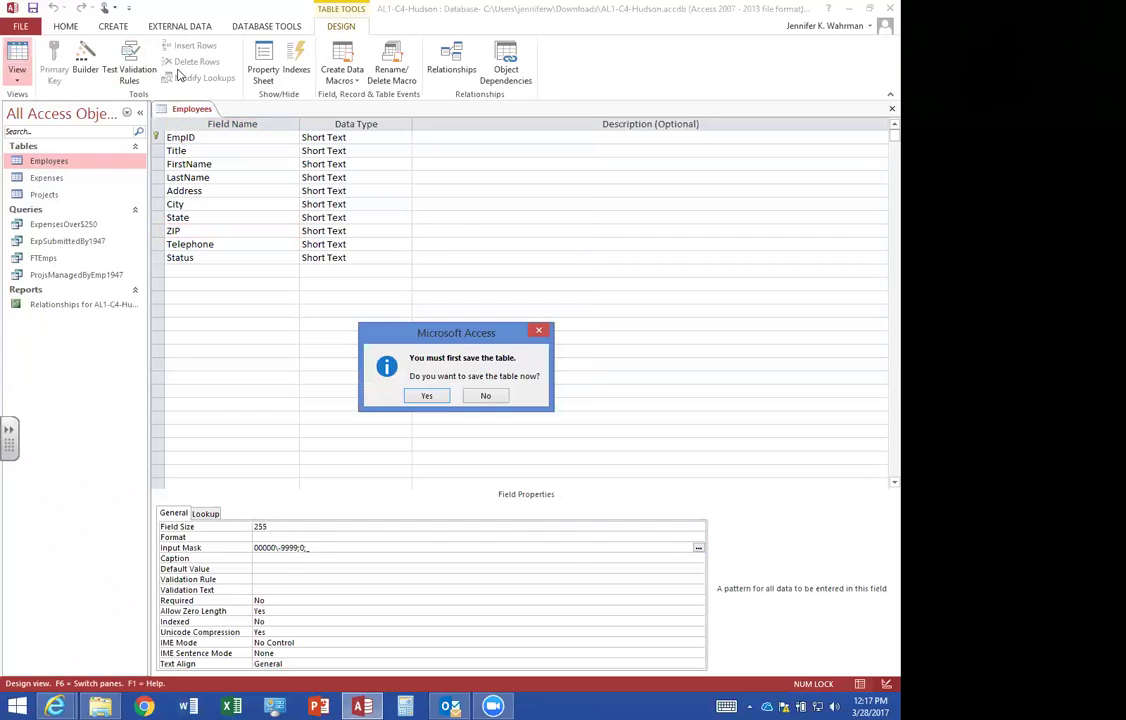
click(437, 397)
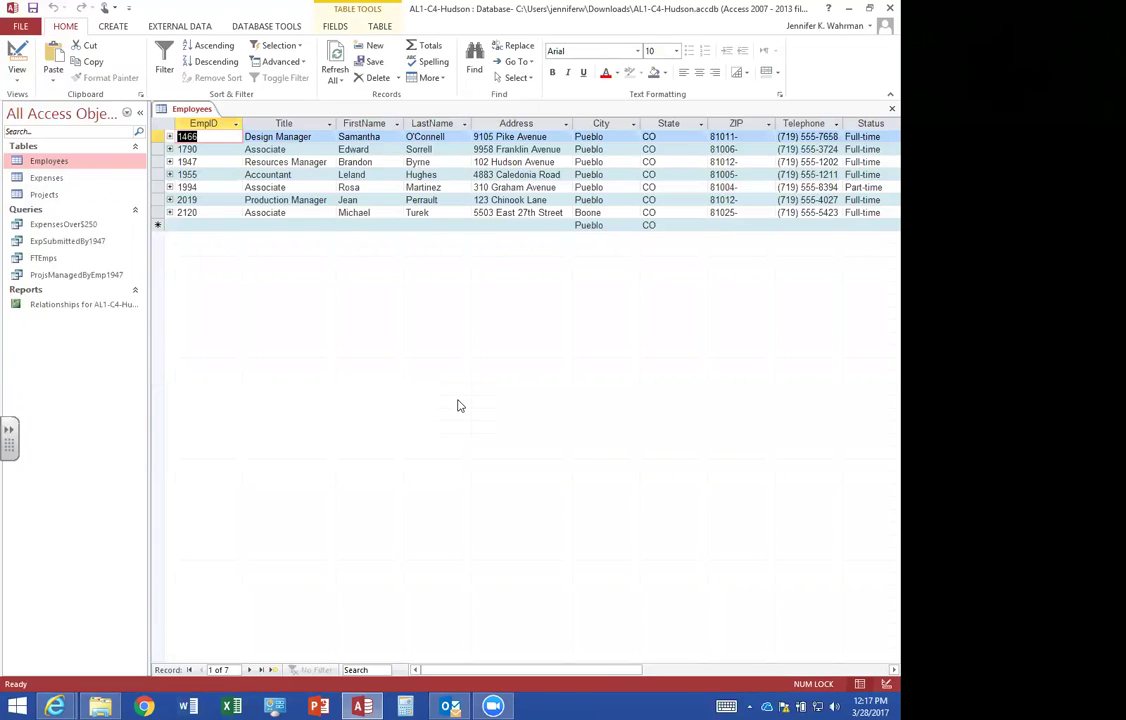
Enter EmpID 2286 in a new record and move the Status column right after EmpID.
click(195, 224)
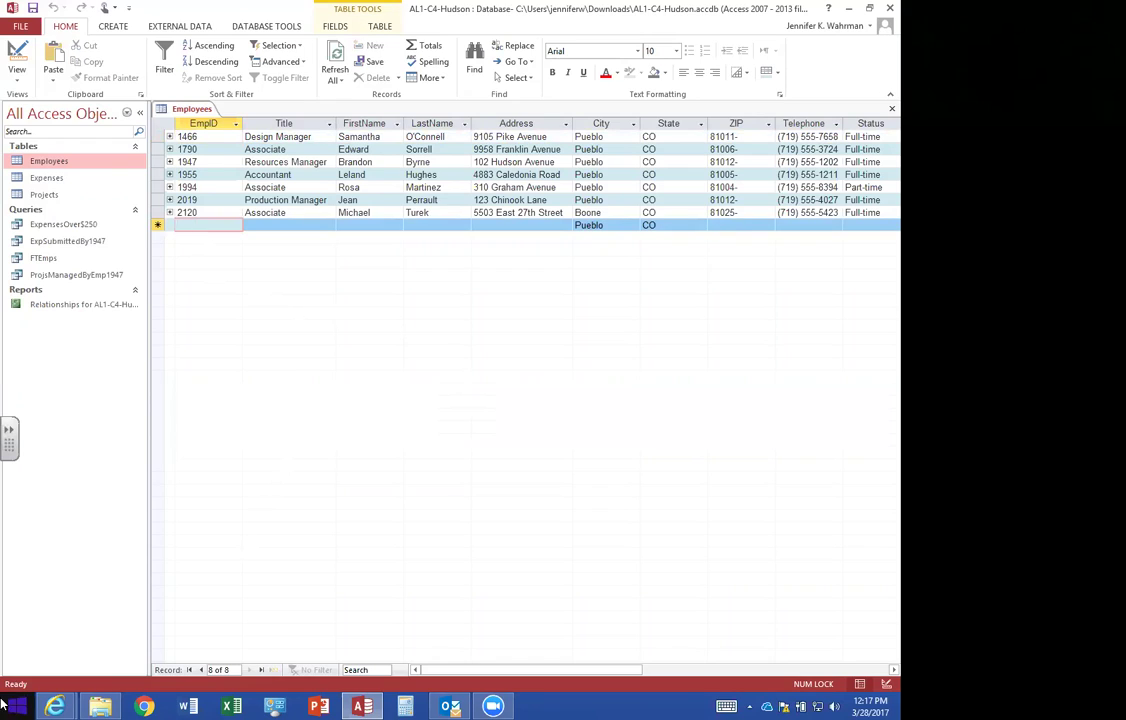
text(2286)
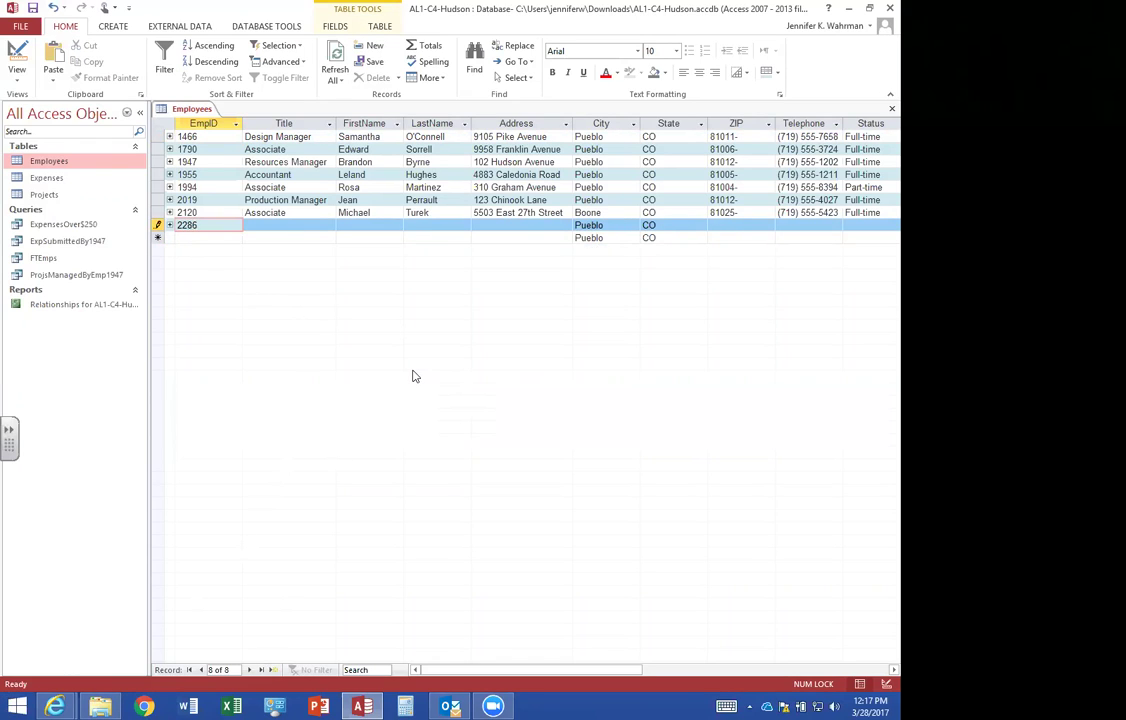
click(872, 124)
drag(877, 125, 242, 126)
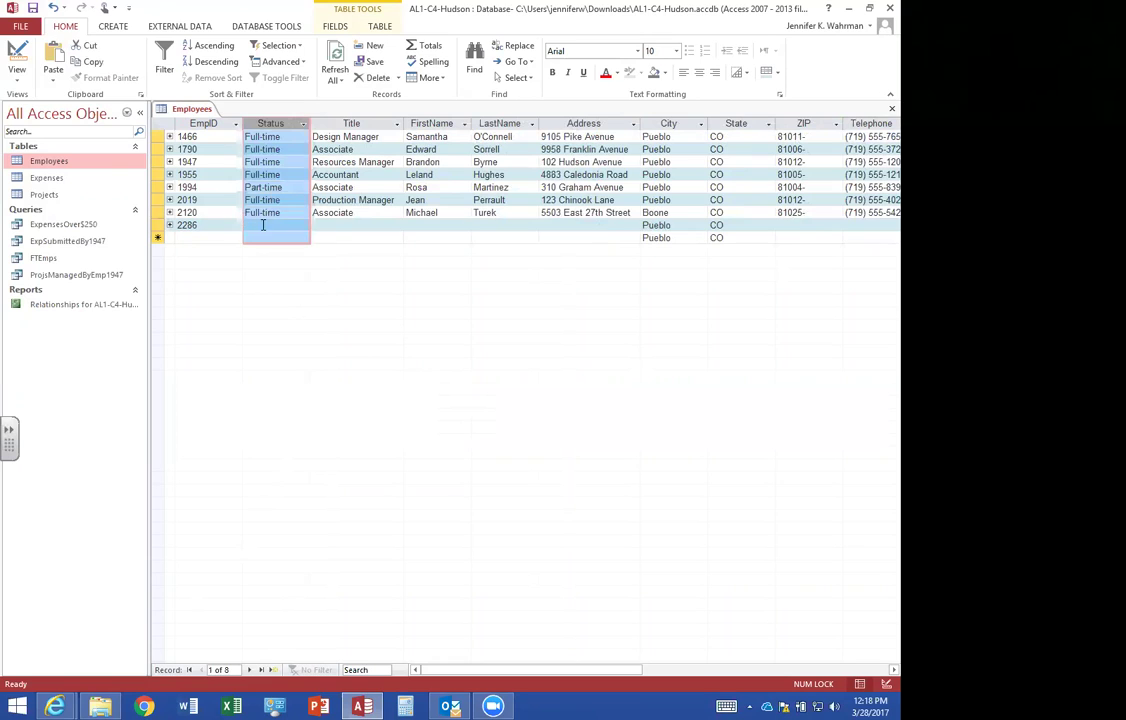
Set record 2286's Status to Full-time and Title to Associate, moving past the name fields.
click(260, 225)
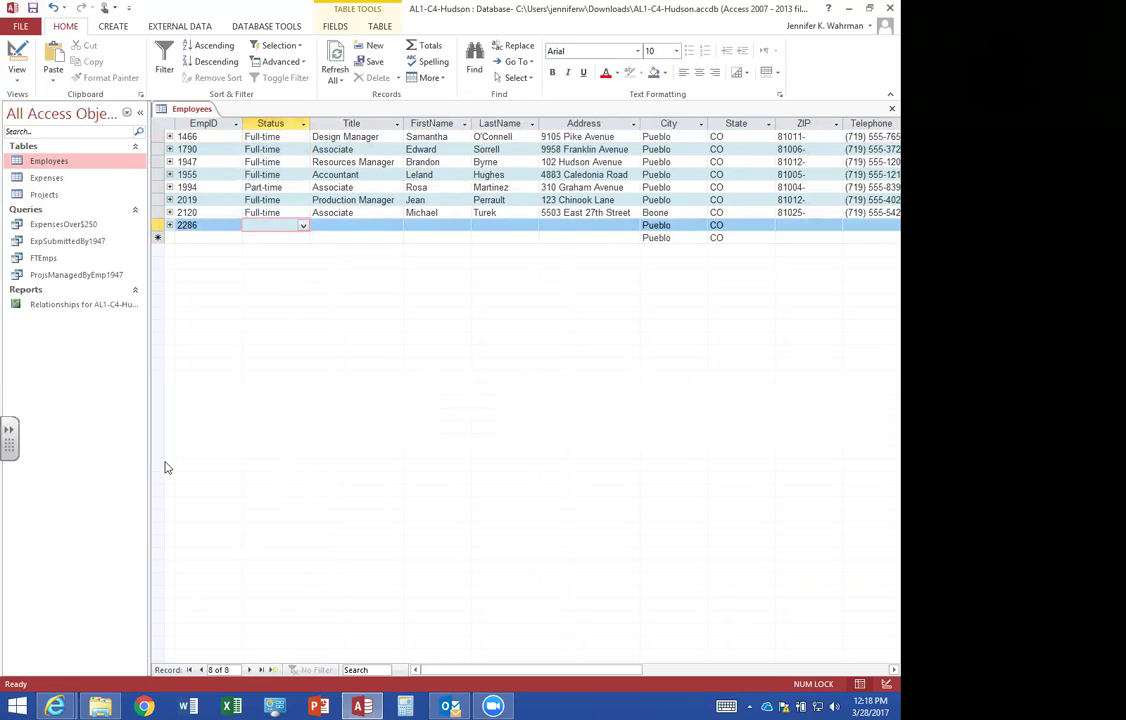
text(Full-time)
key(Tab)
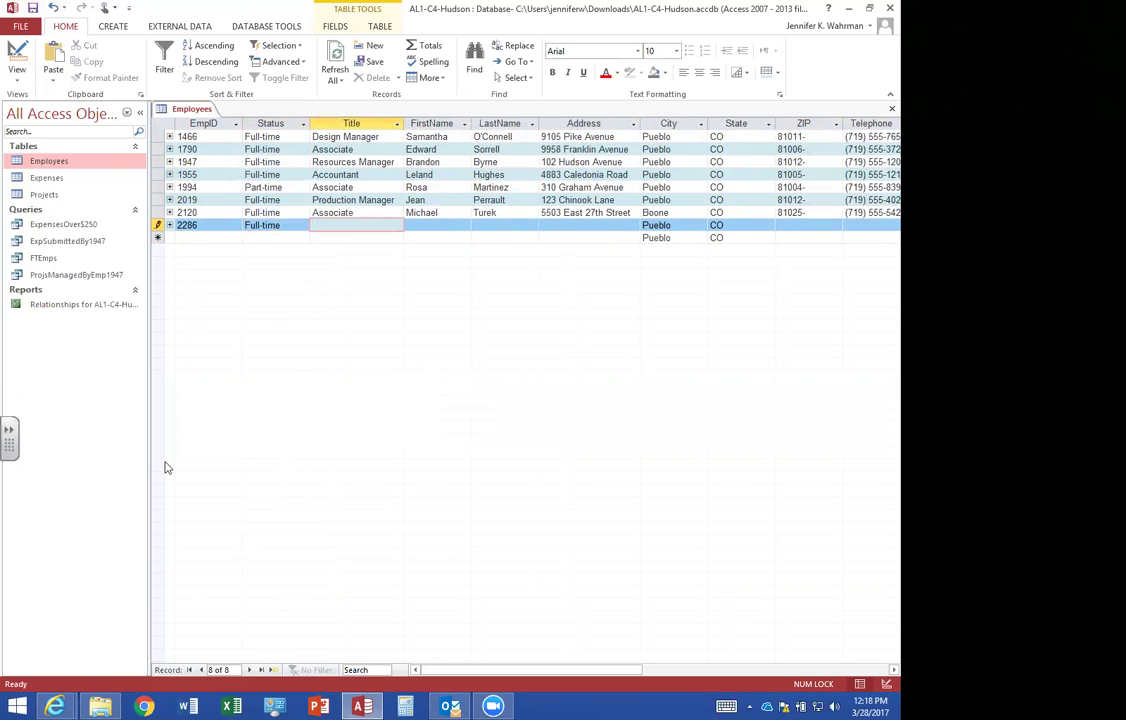
text(Associate)
key(Tab)
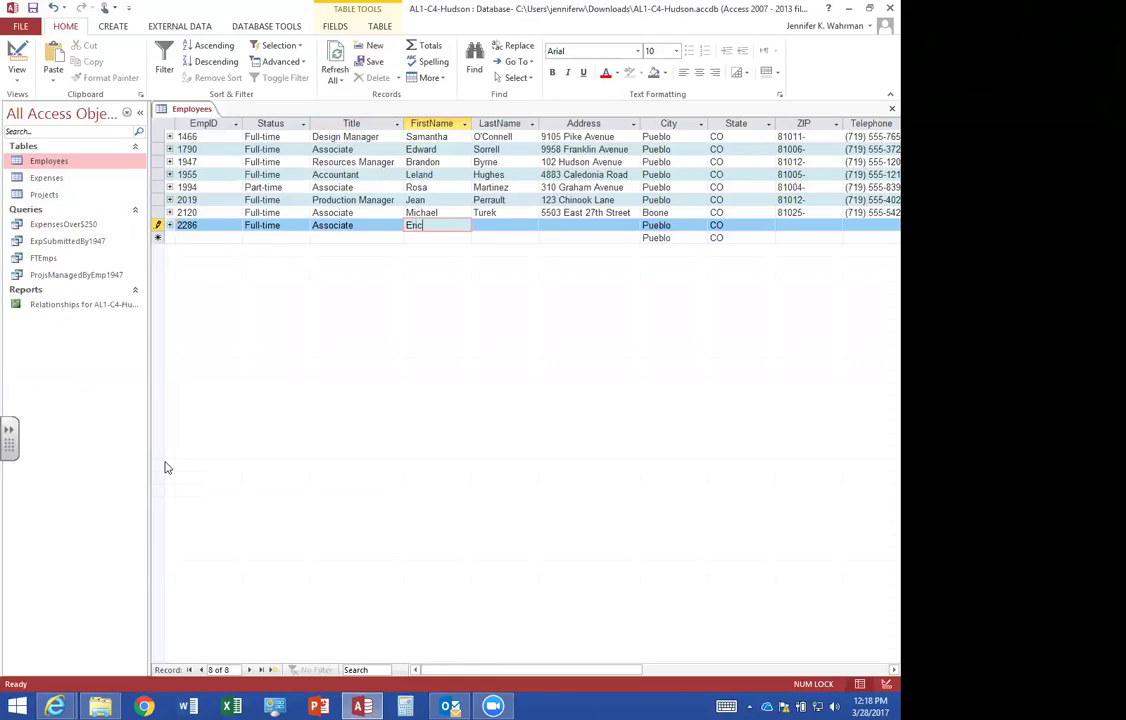
key(Tab)
key(Tab)
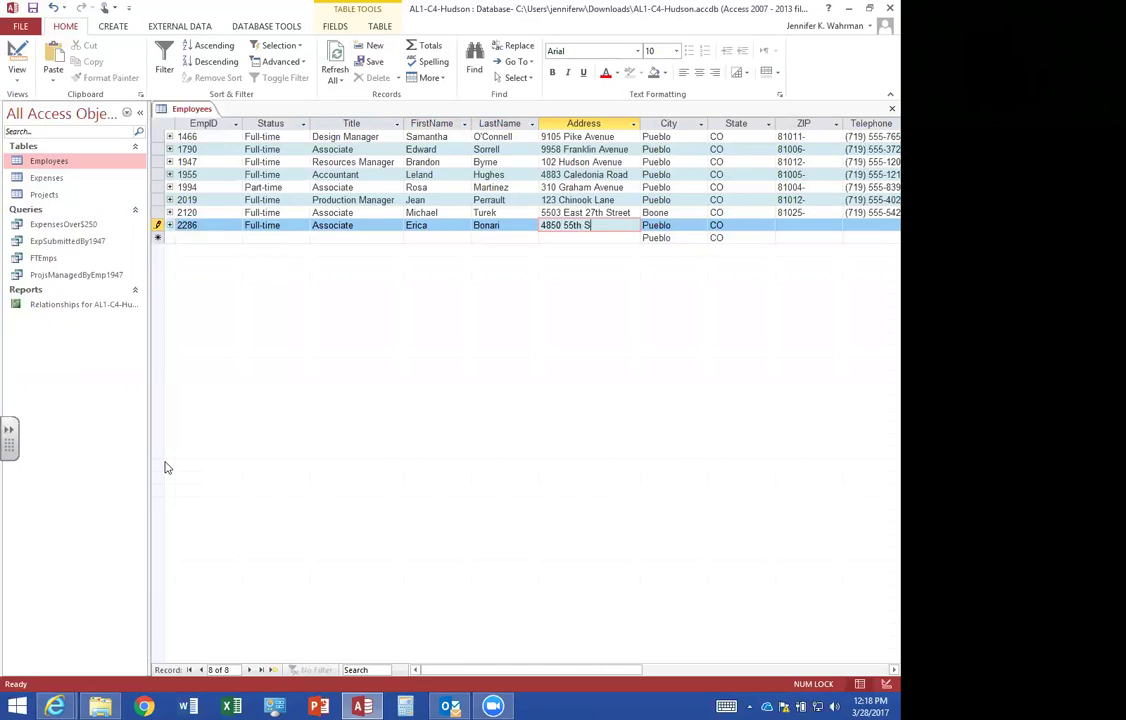
Enter ZIP code 81005-5002 and the employee's telephone number, saving the record.
key(Tab)
key(Tab)
key(Tab)
text(81005-)
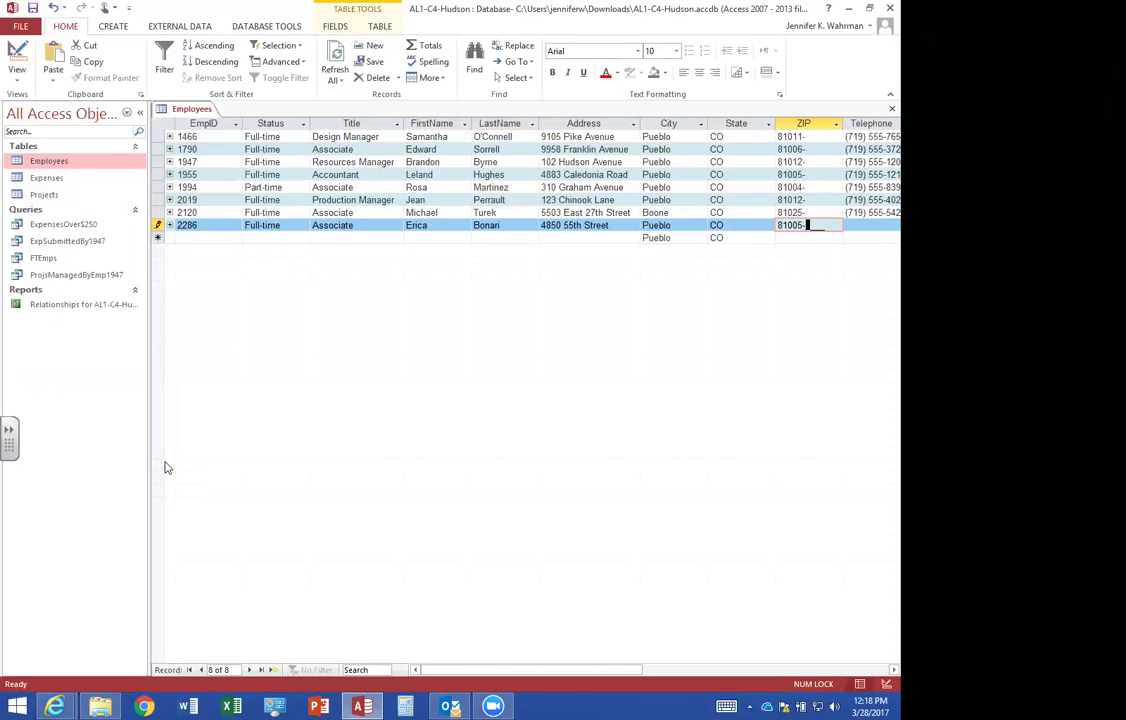
text(5002)
key(Tab)
text(71955512)
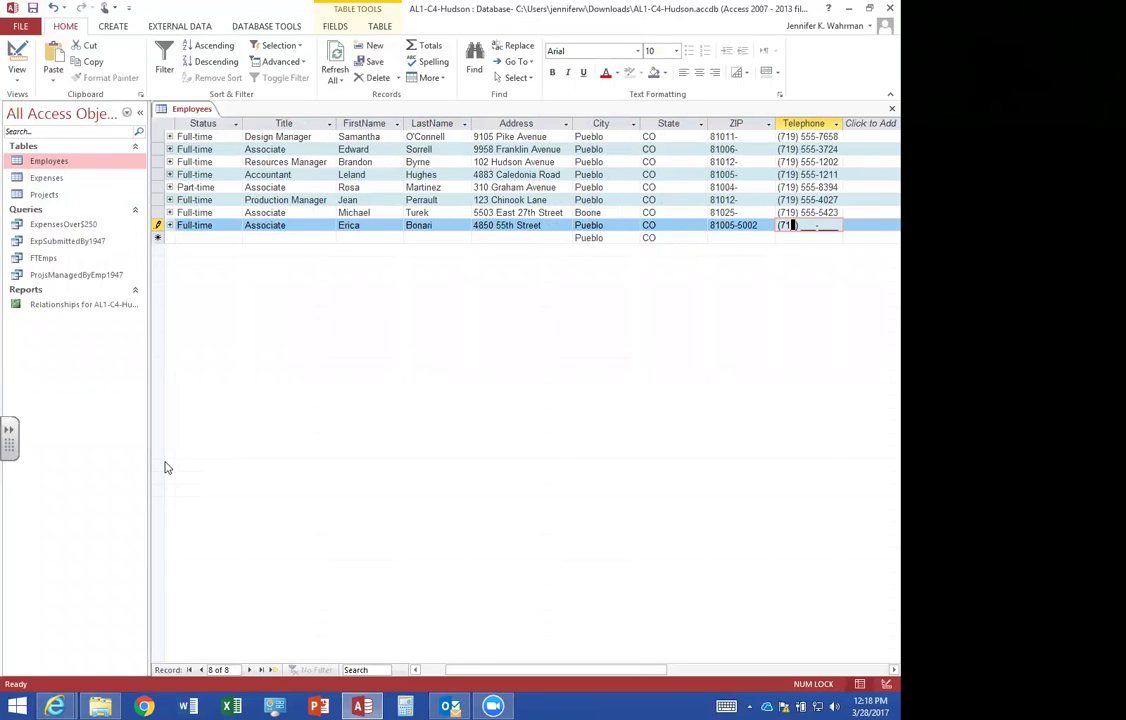
text(90)
key(Tab)
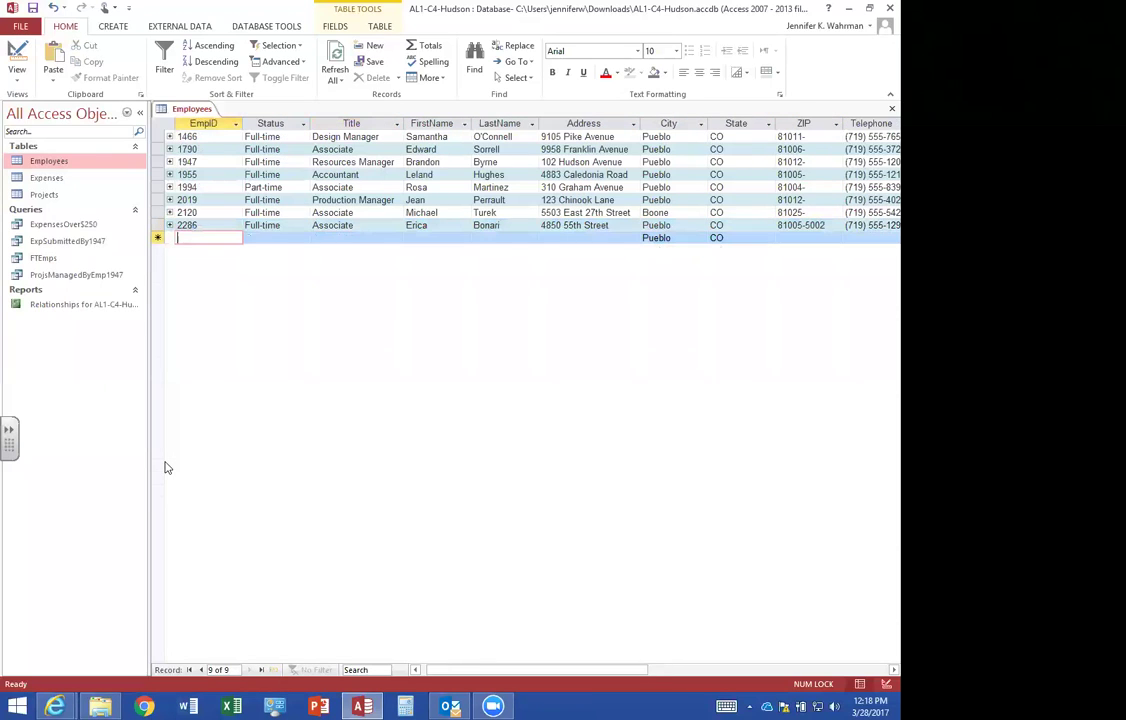
Enter a new employee, EmpID 2970, as a Full-time Associate with first and last name.
text(2970)
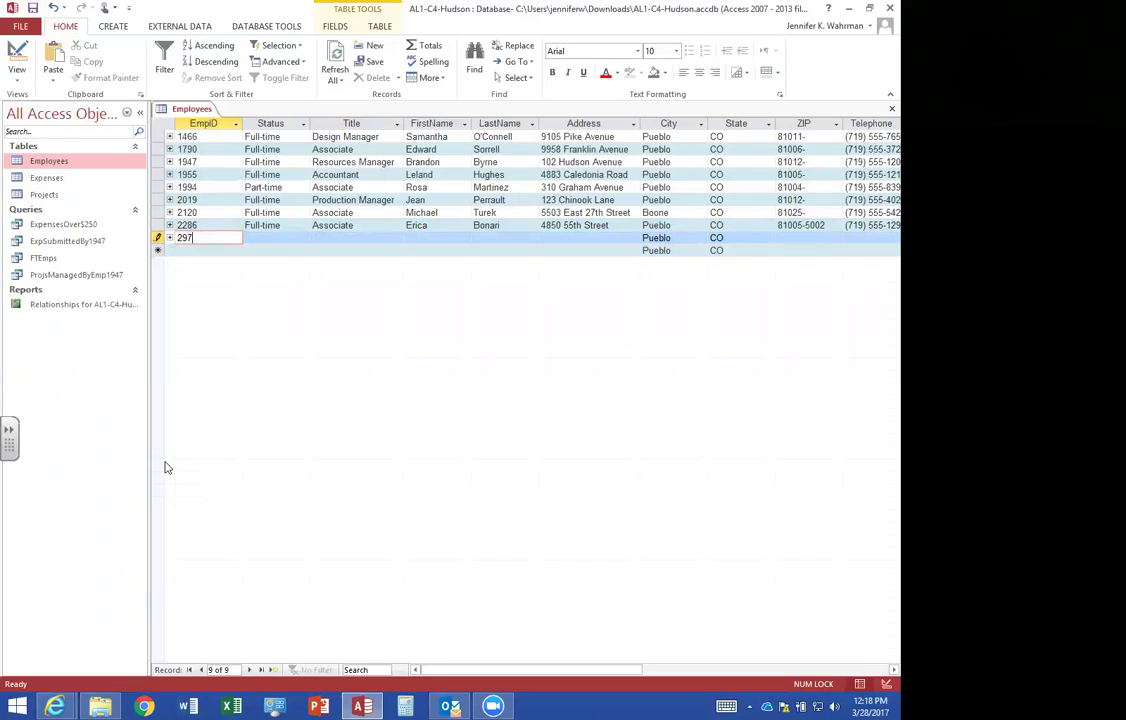
key(Tab)
text(f)
key(Tab)
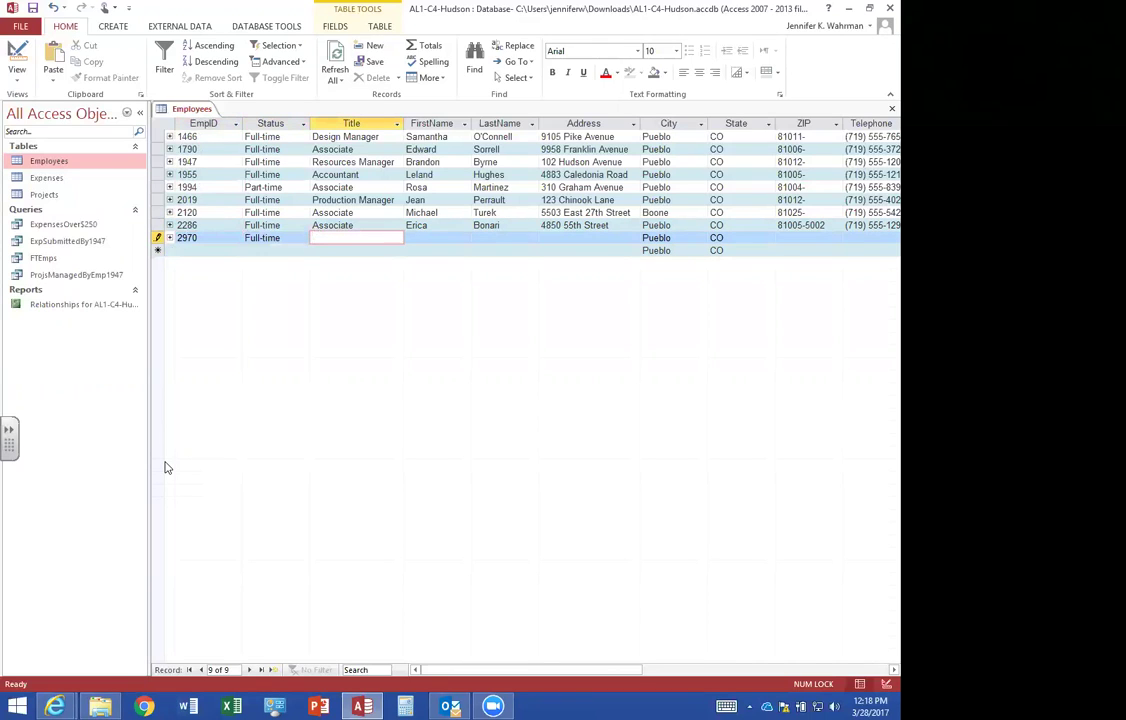
text(Associate)
key(Tab)
key(Tab)
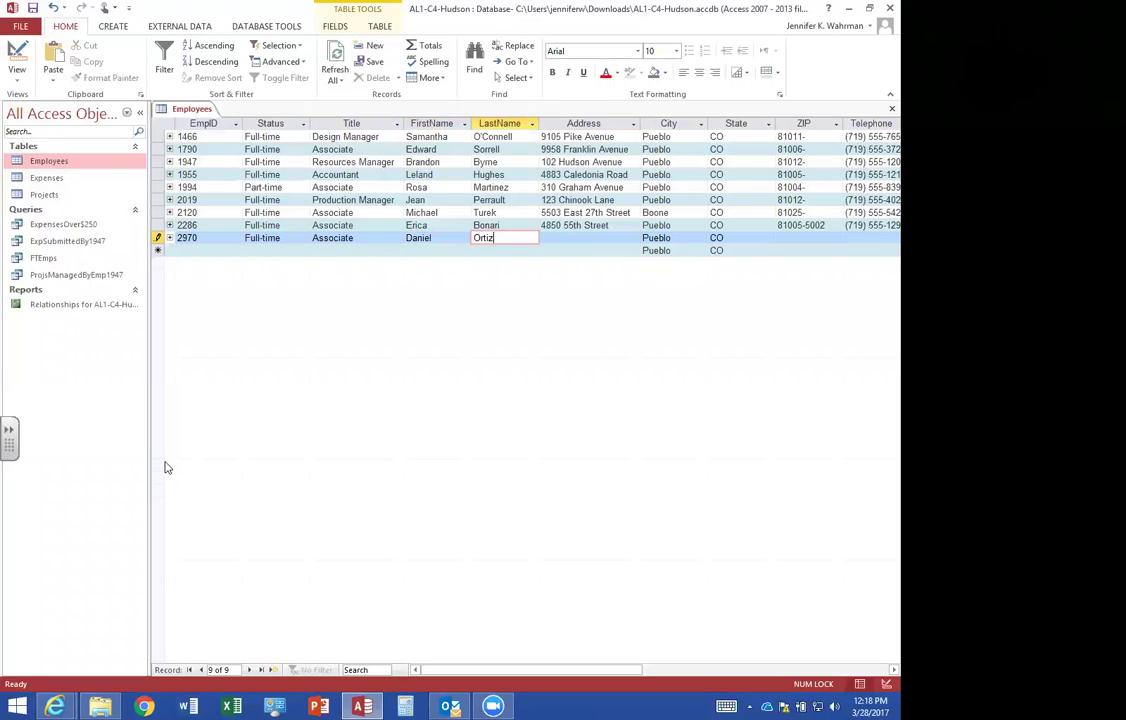
key(Tab)
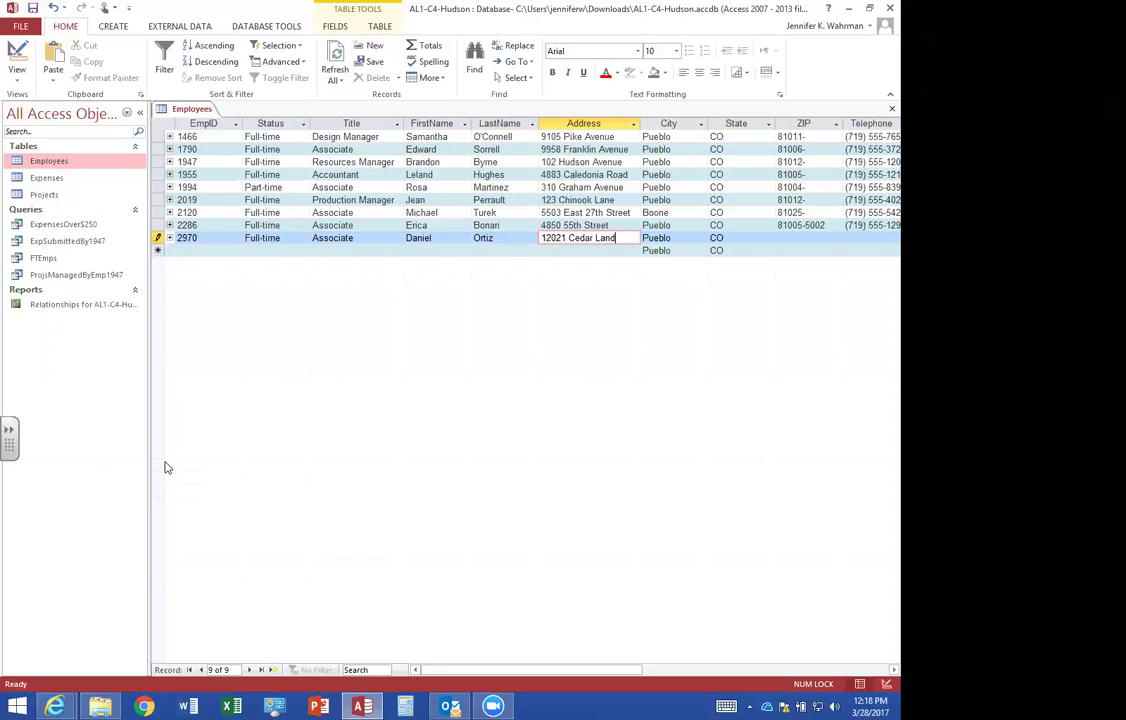
Add the street address, ZIP 81011-1255 and telephone number, then close the Employees table.
key(Tab)
key(Tab)
key(Tab)
text(81011-1255)
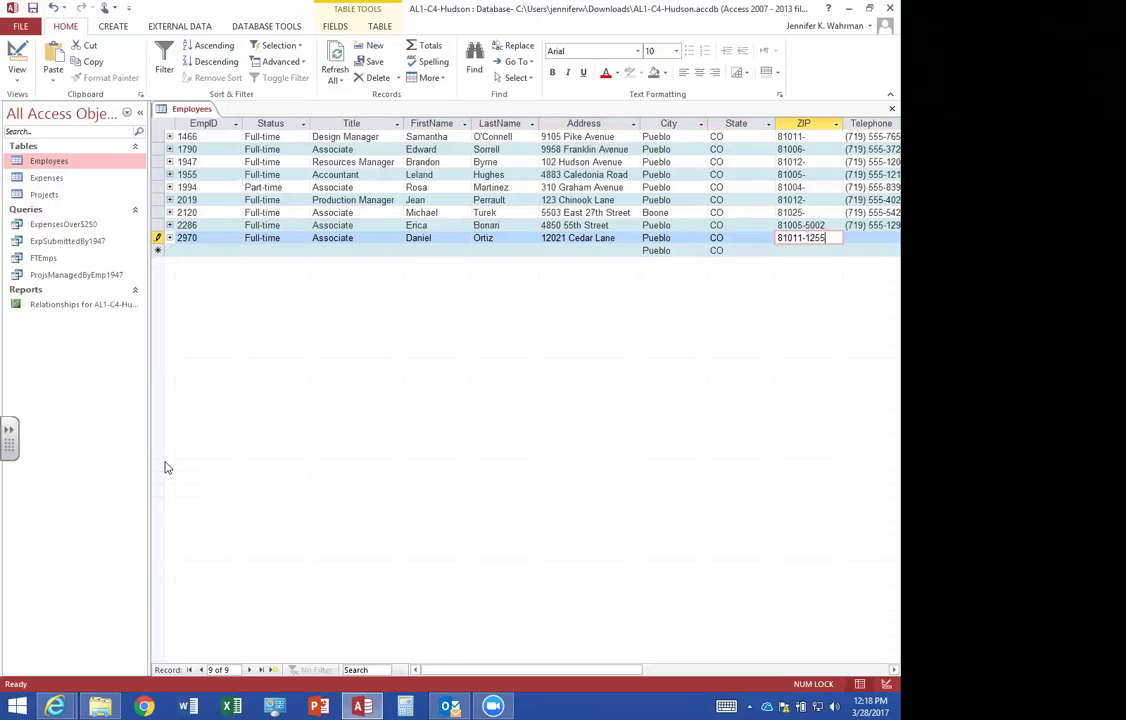
key(Tab)
text(719555079)
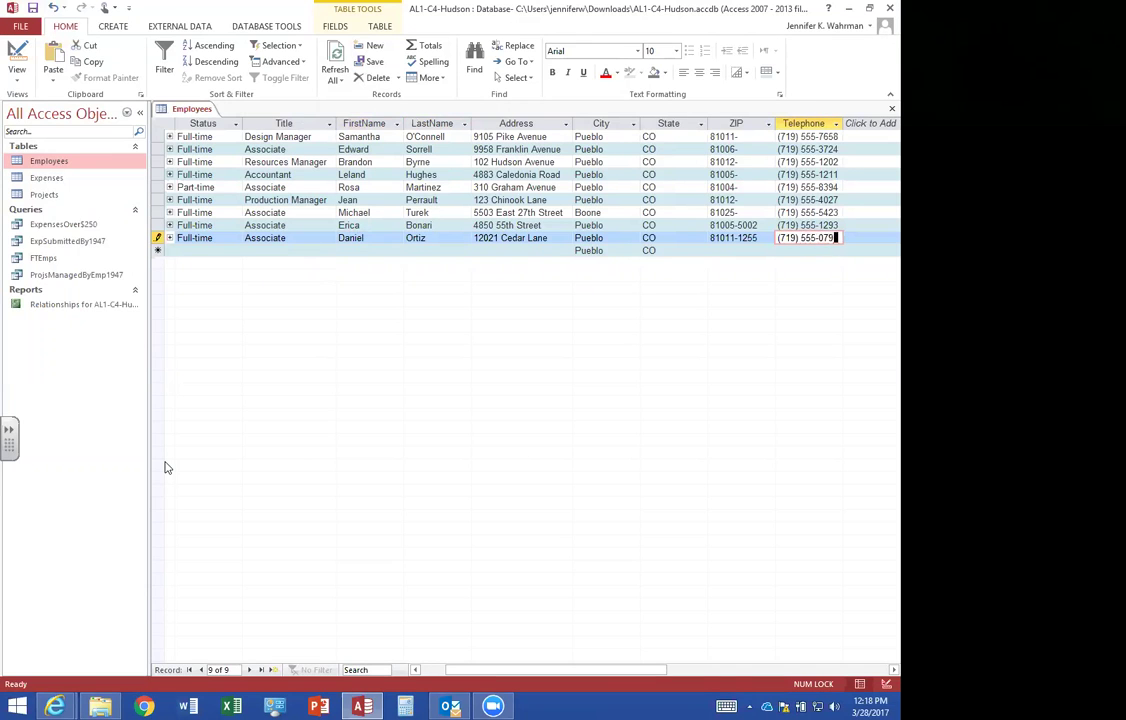
text(1)
key(Tab)
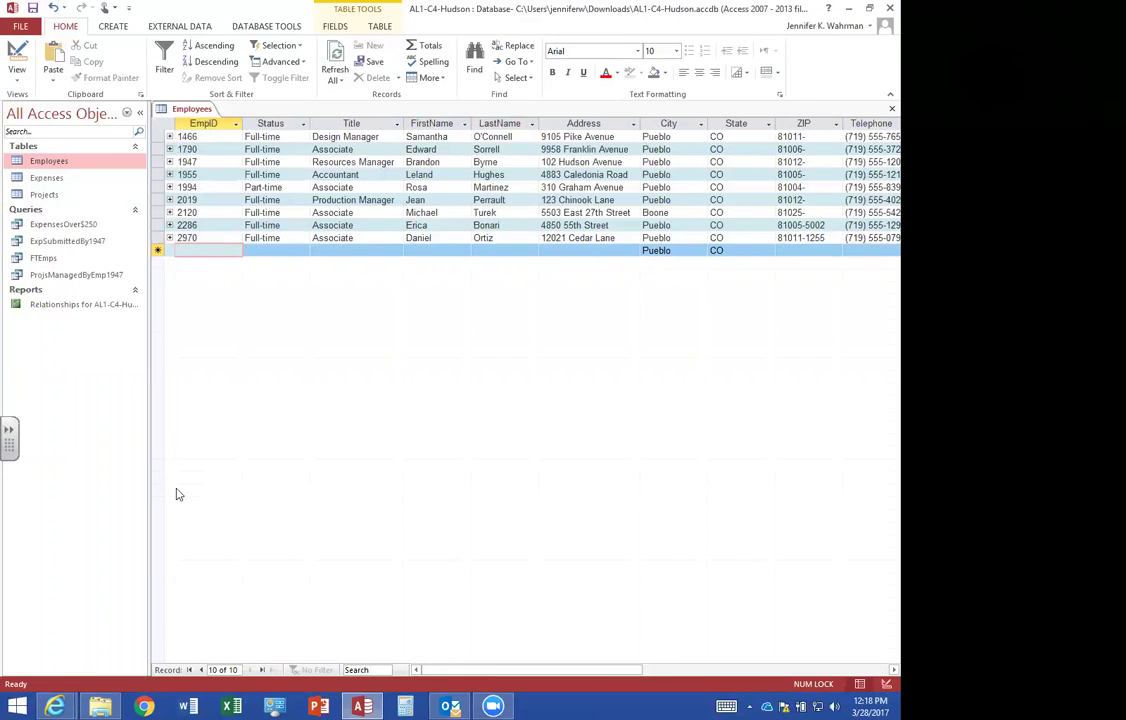
click(892, 108)
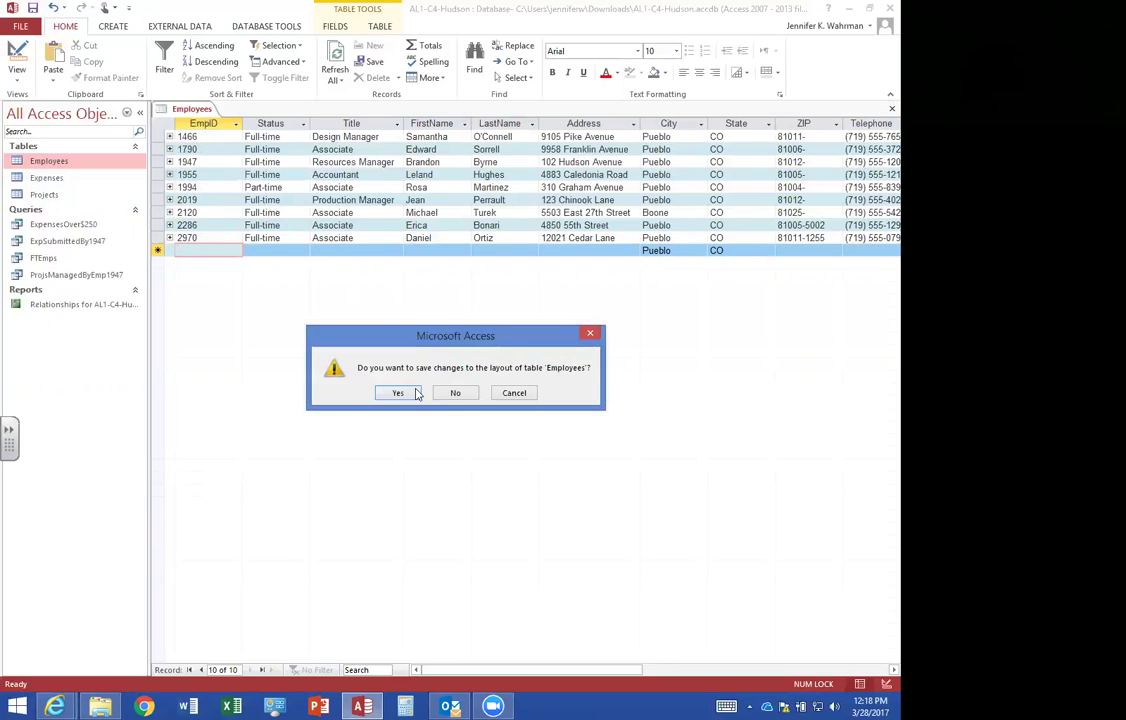
Save the Employees table's layout changes so the table closes.
click(414, 396)
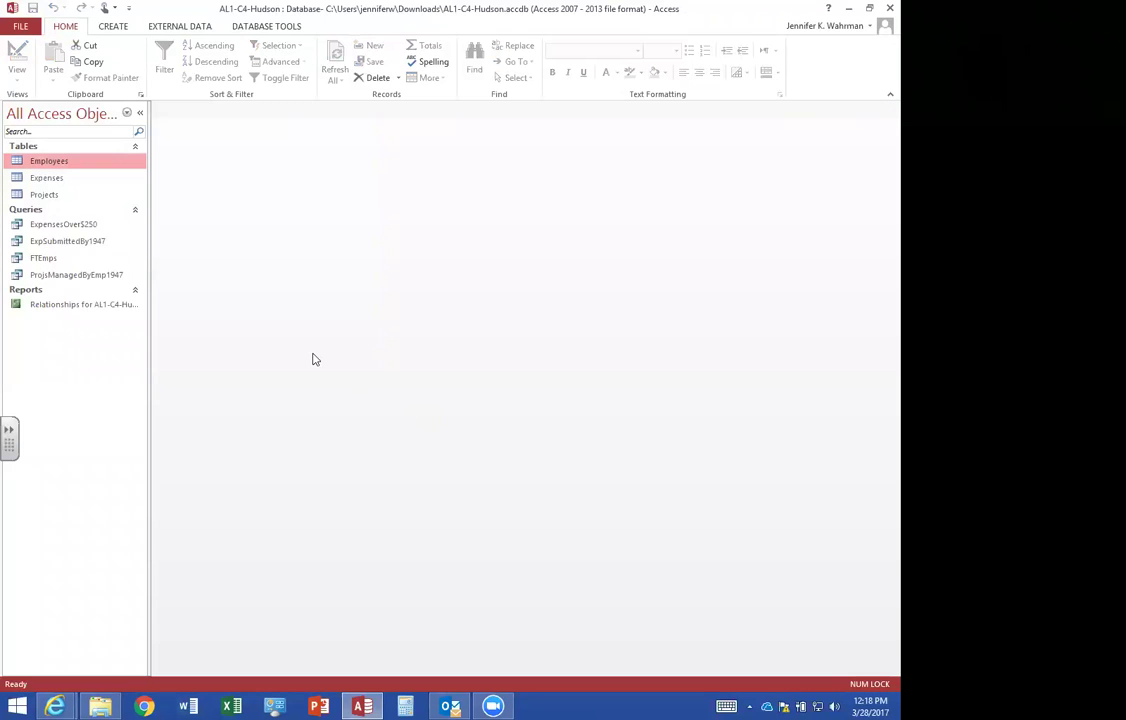
drag(52, 194, 50, 310)
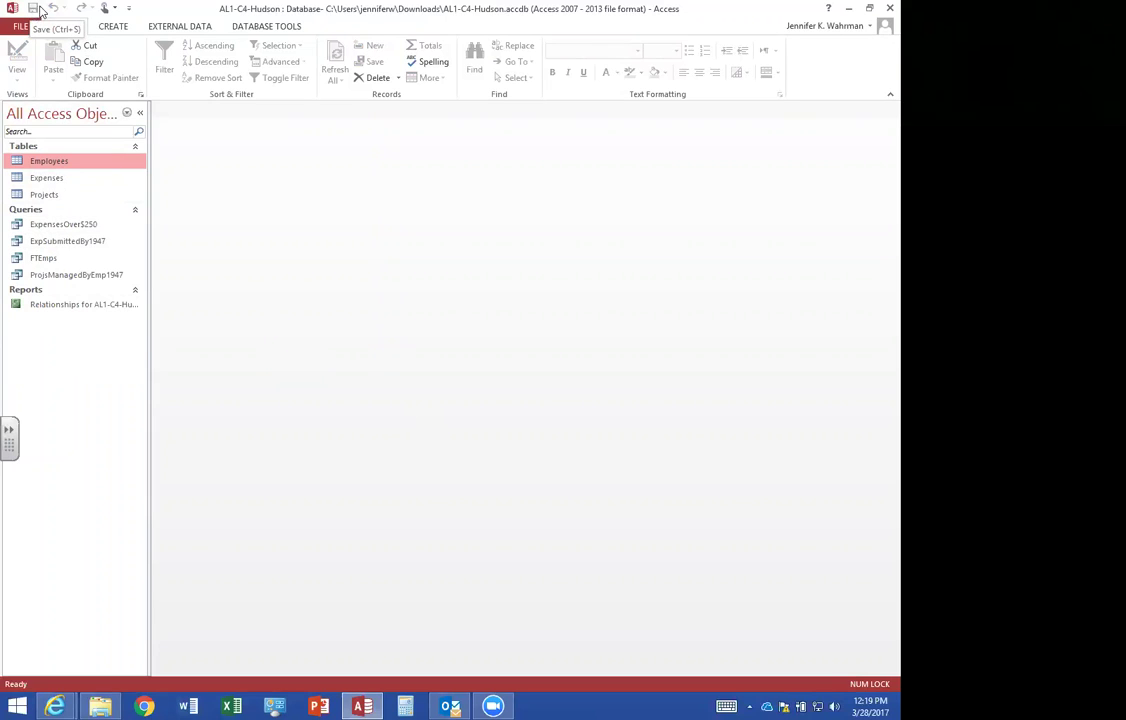
Close Access and sign in to the Office 365 portal with the school account.
click(888, 8)
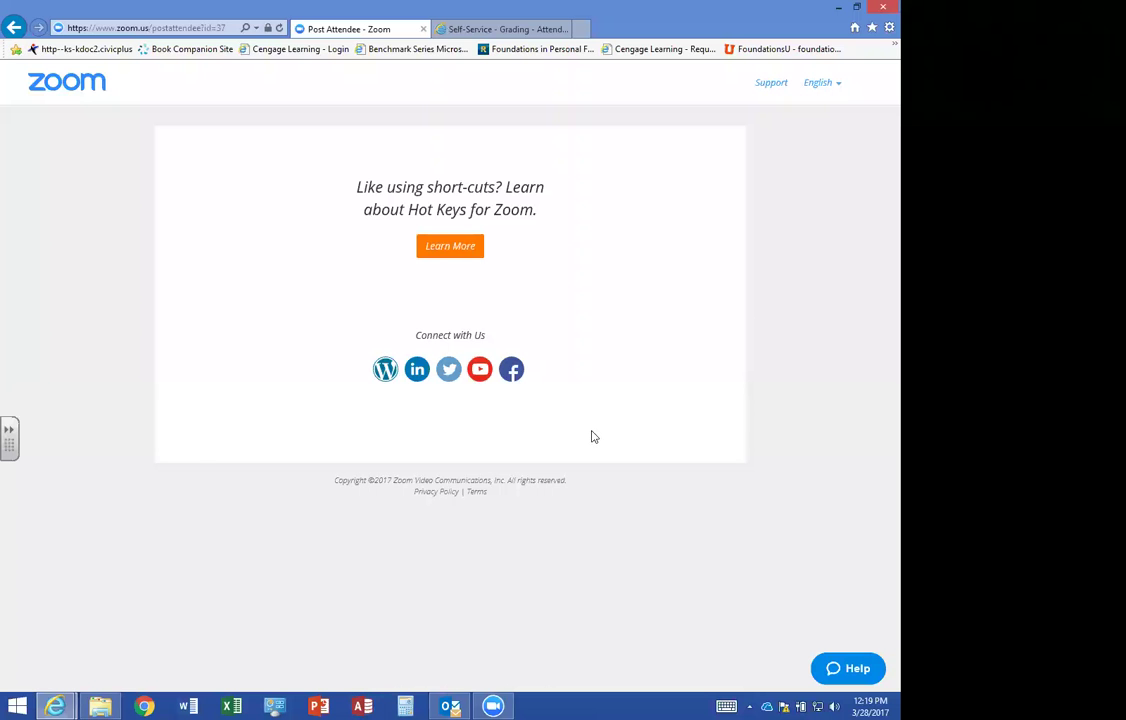
click(580, 28)
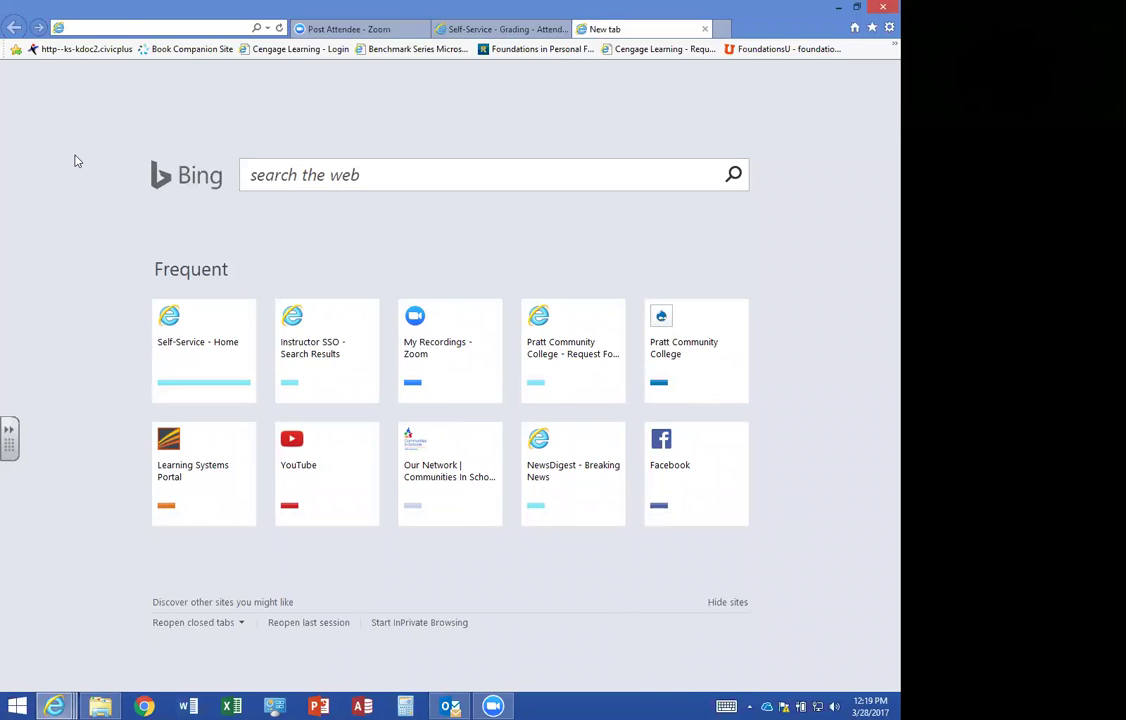
text(portal.office.com/)
key(Return)
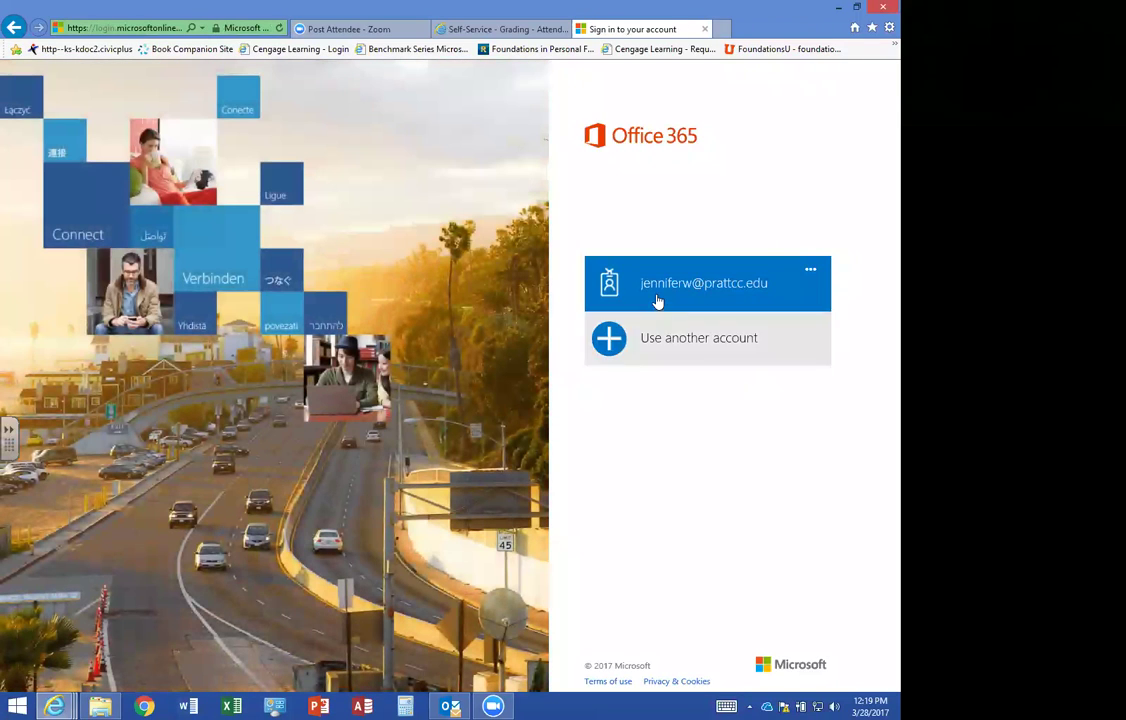
click(658, 300)
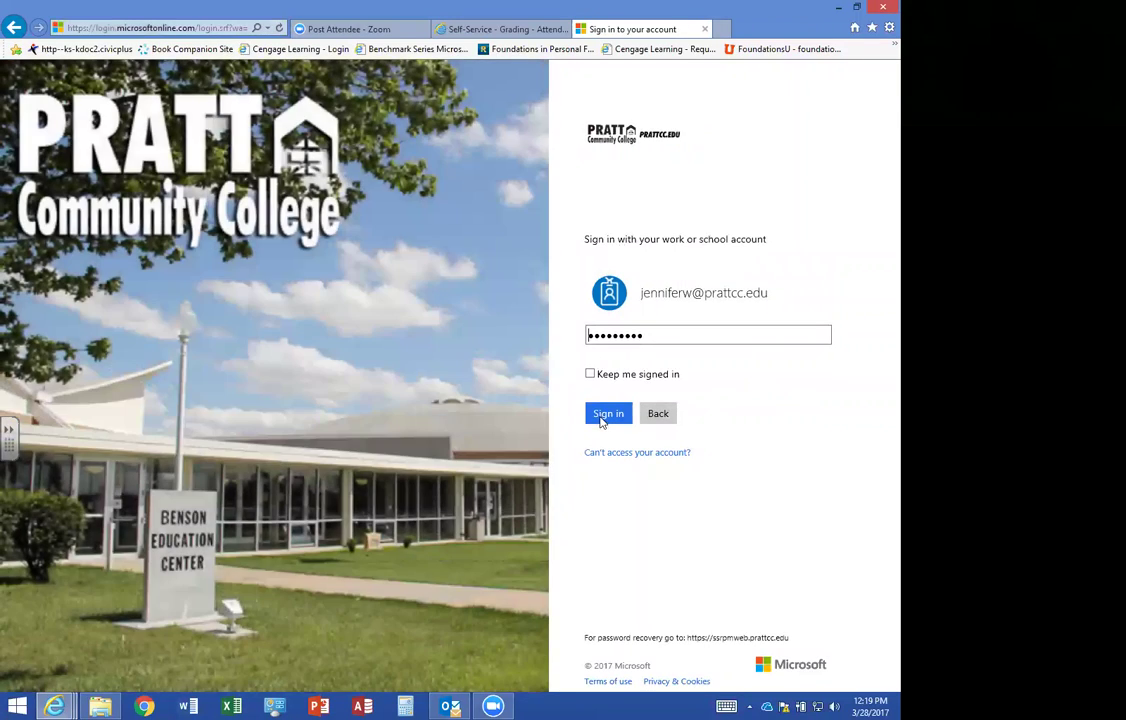
click(604, 418)
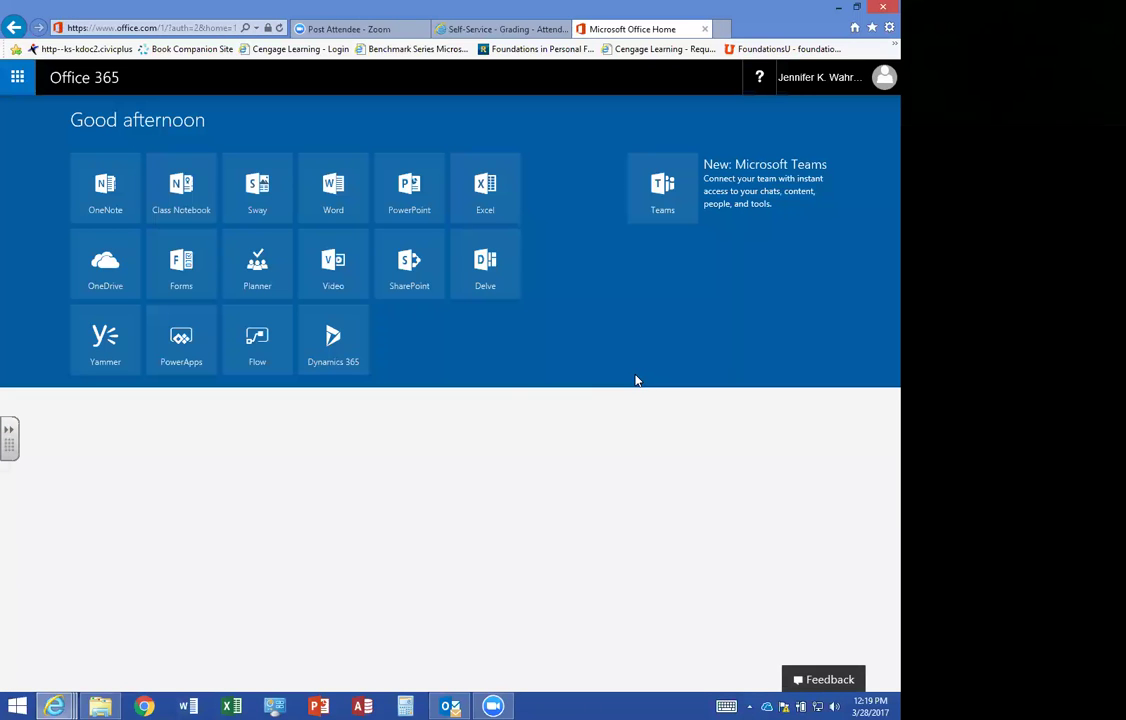
click(96, 266)
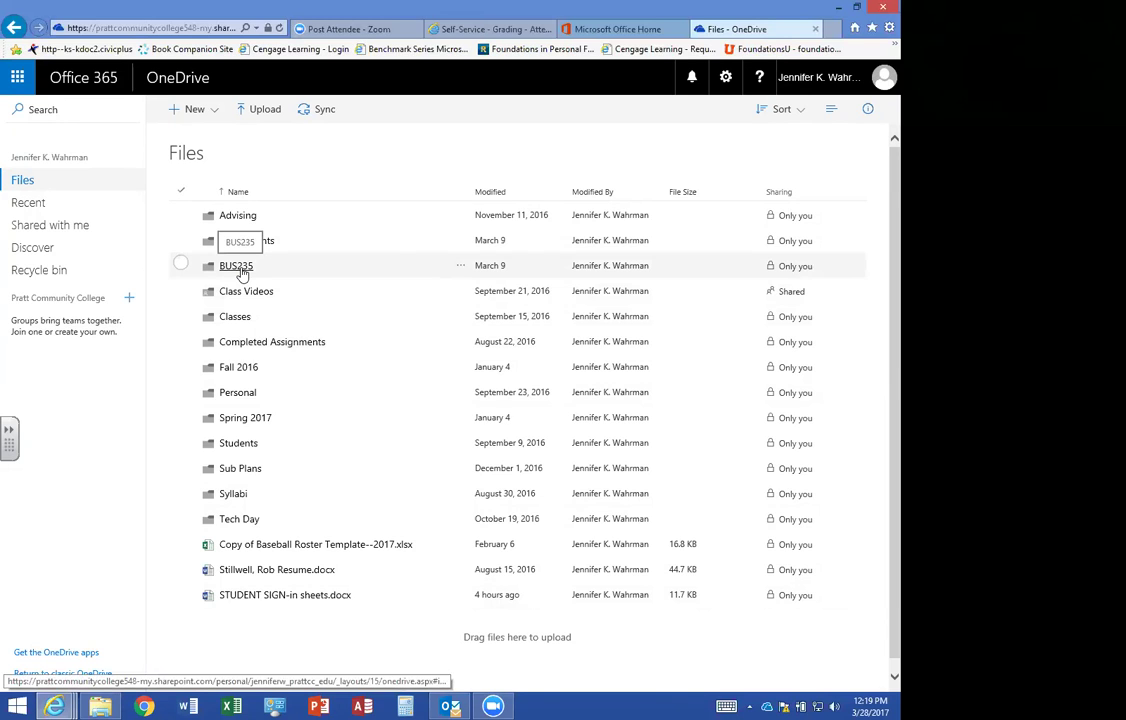
Open the BUS235 folder in OneDrive's Files list.
click(228, 266)
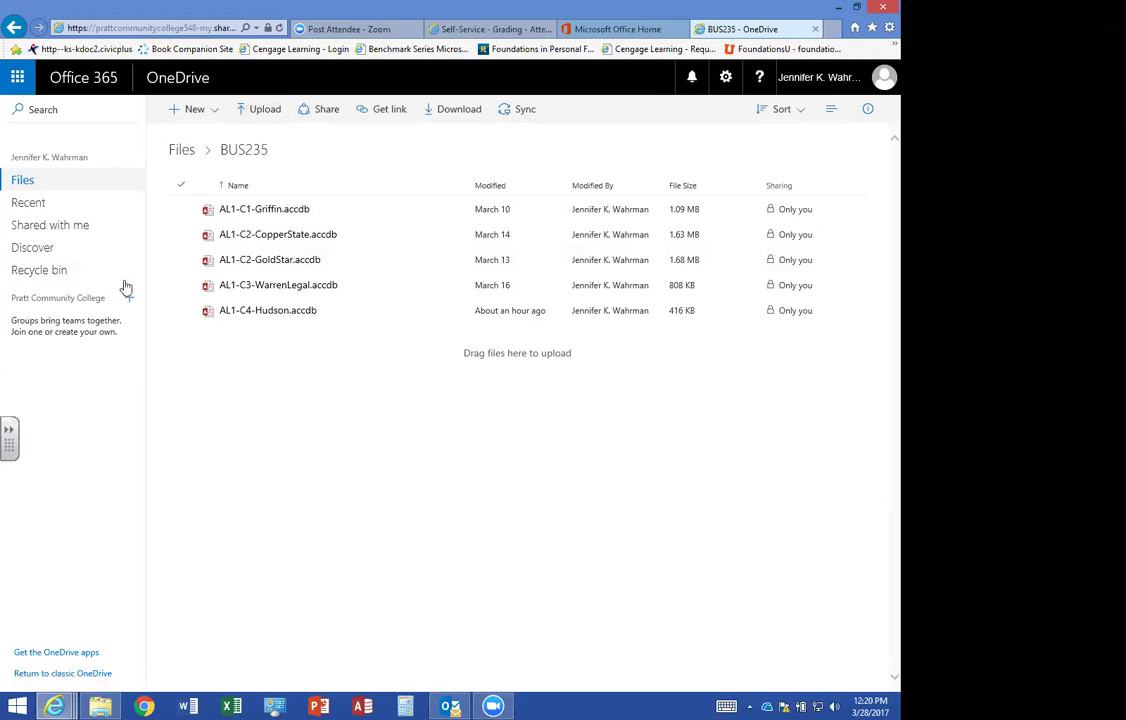
click(267, 114)
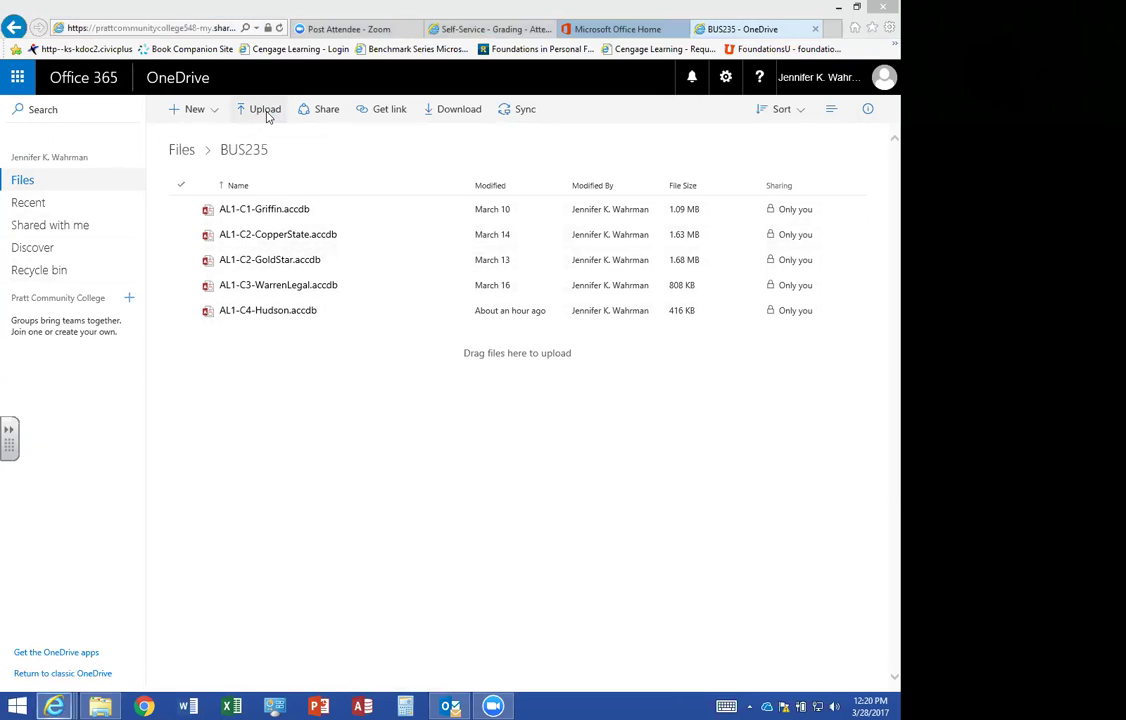
Upload AL1-C4-Hudson.accdb from Downloads, replacing the older copy in BUS235.
click(68, 92)
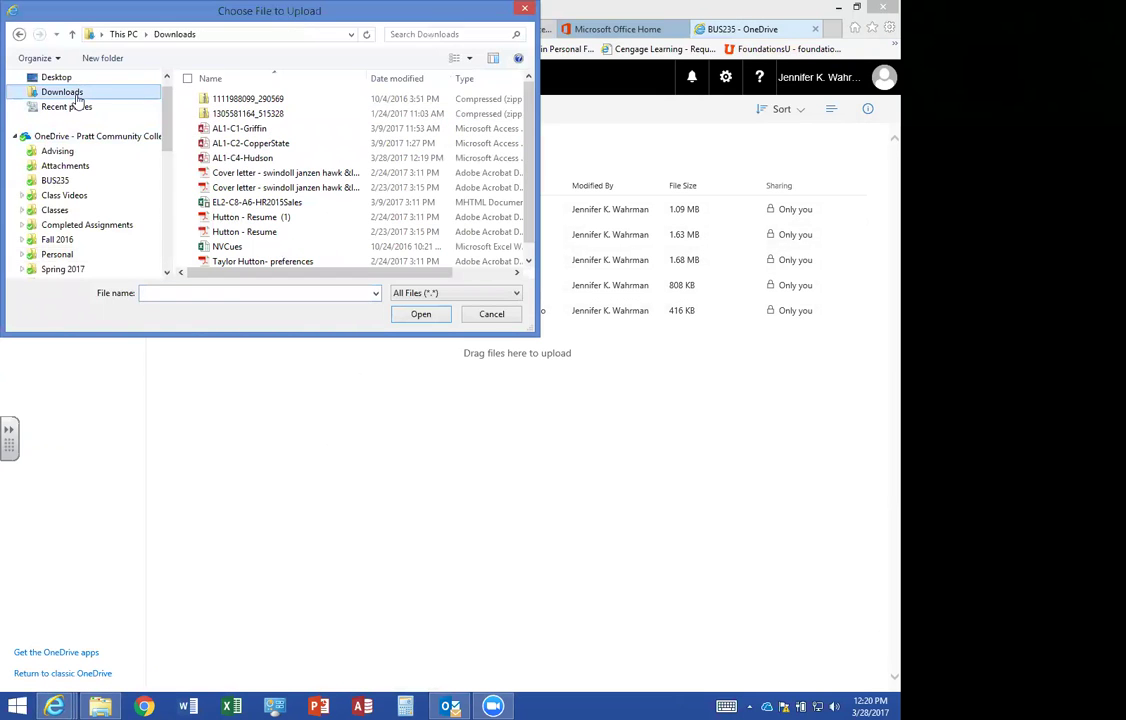
double_click(240, 156)
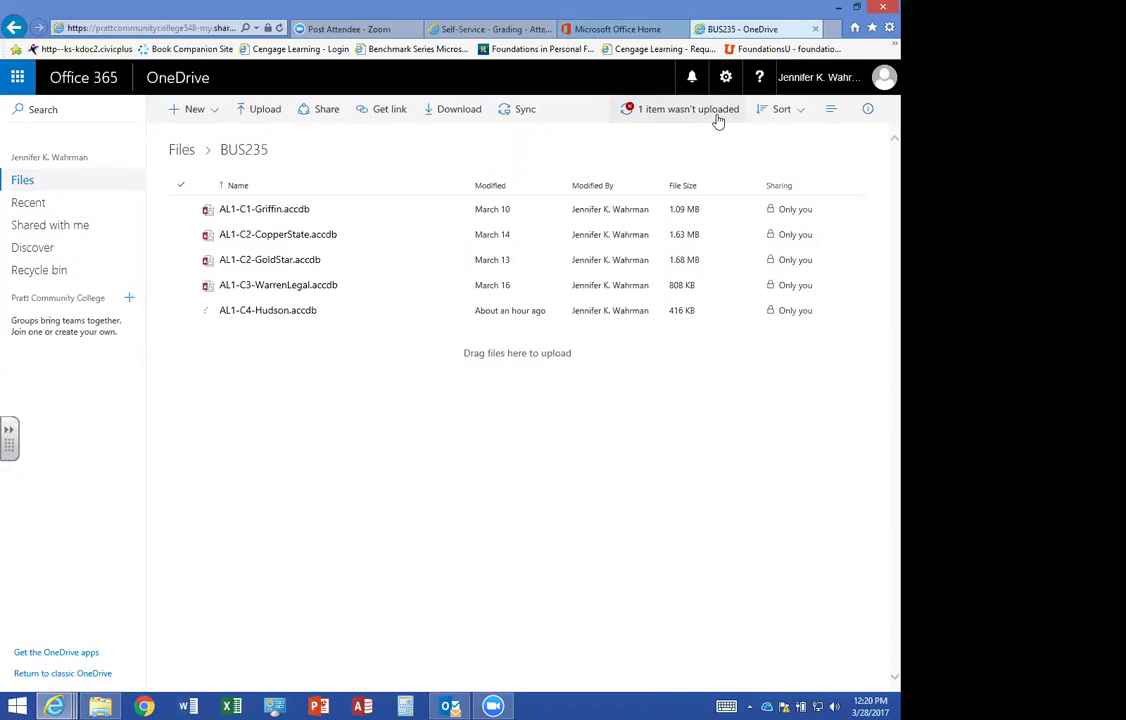
click(651, 113)
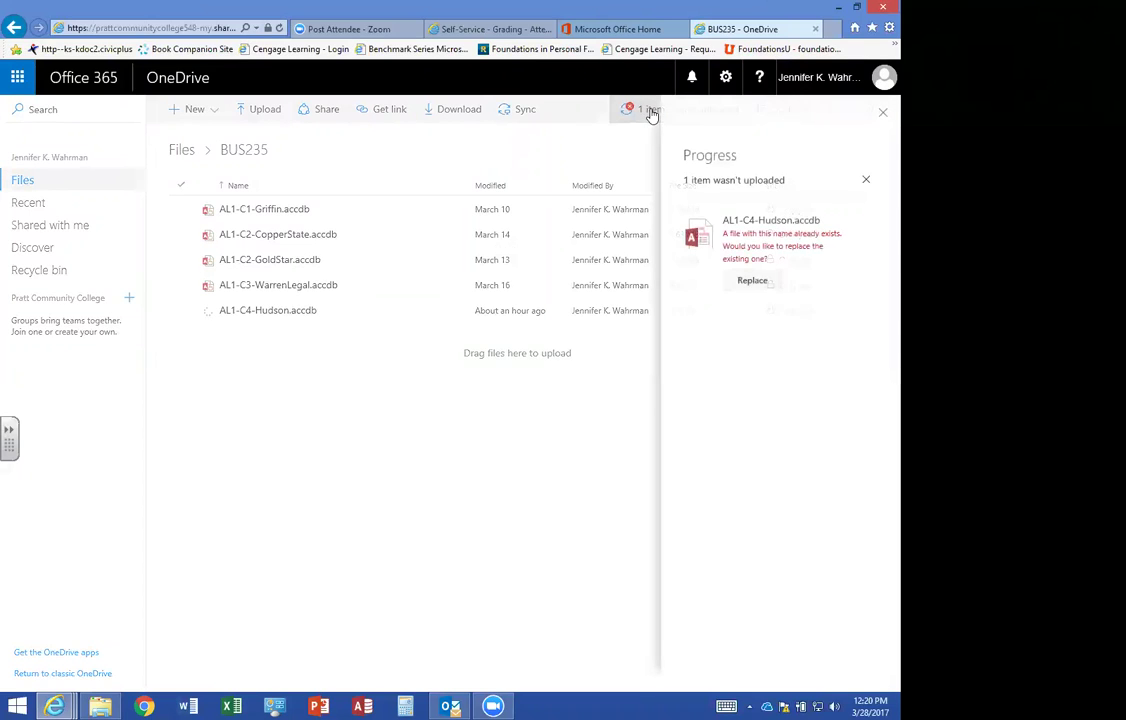
click(753, 284)
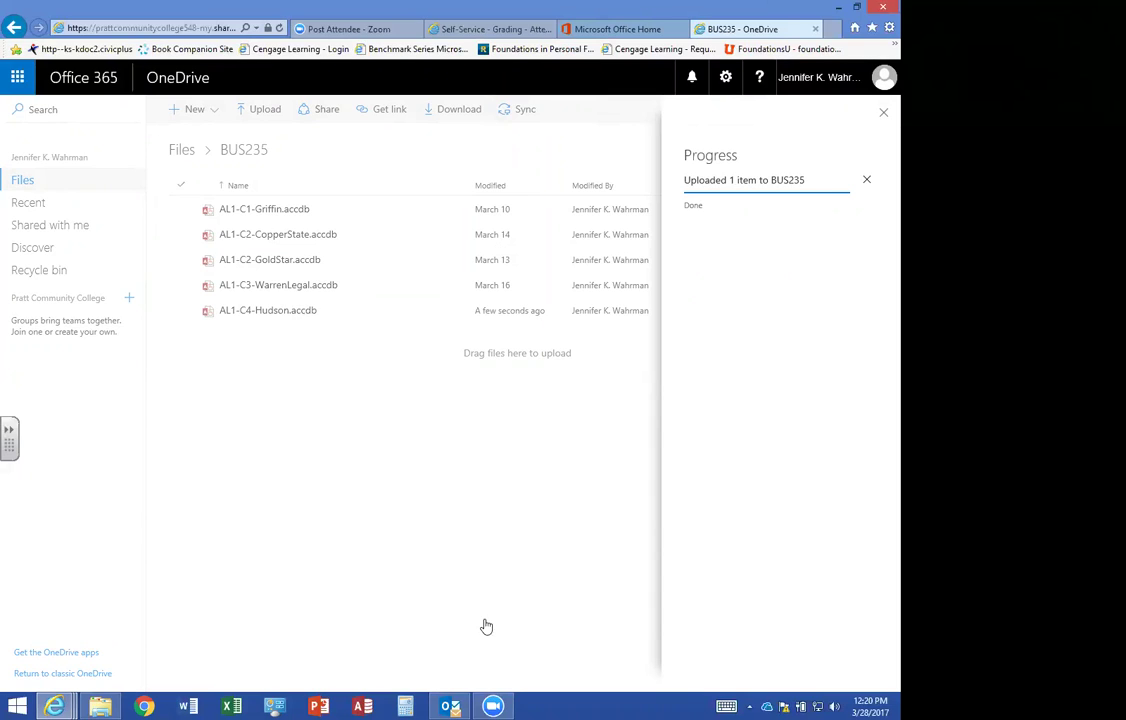
mouse_move(506, 705)
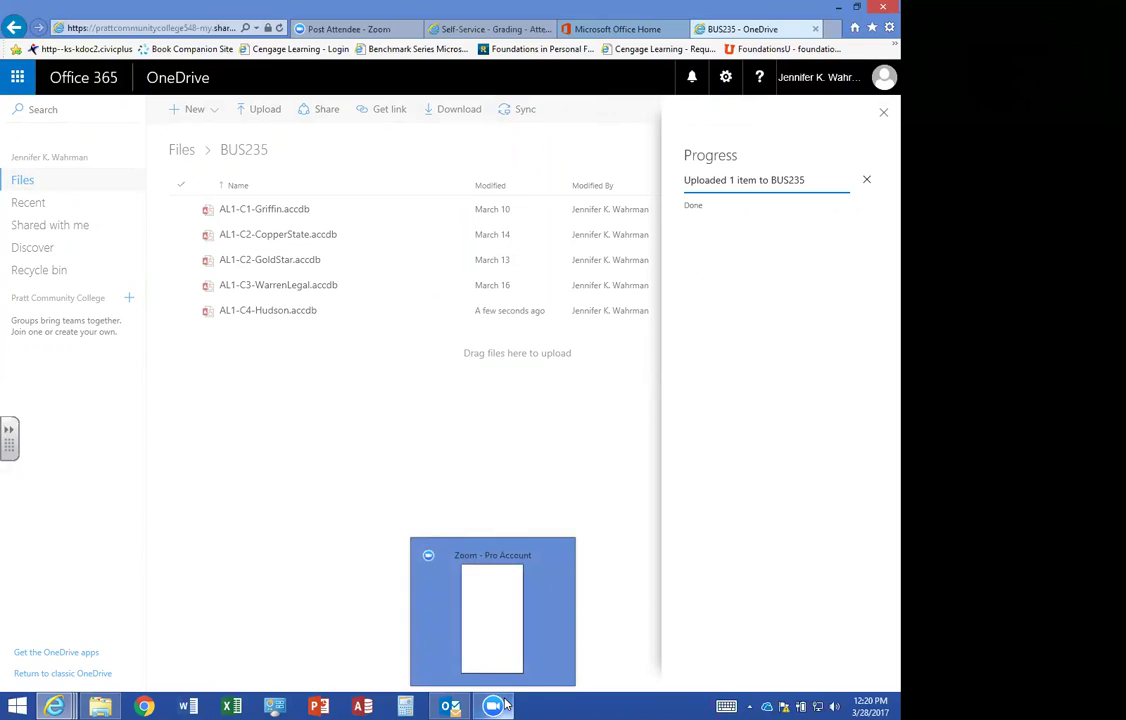